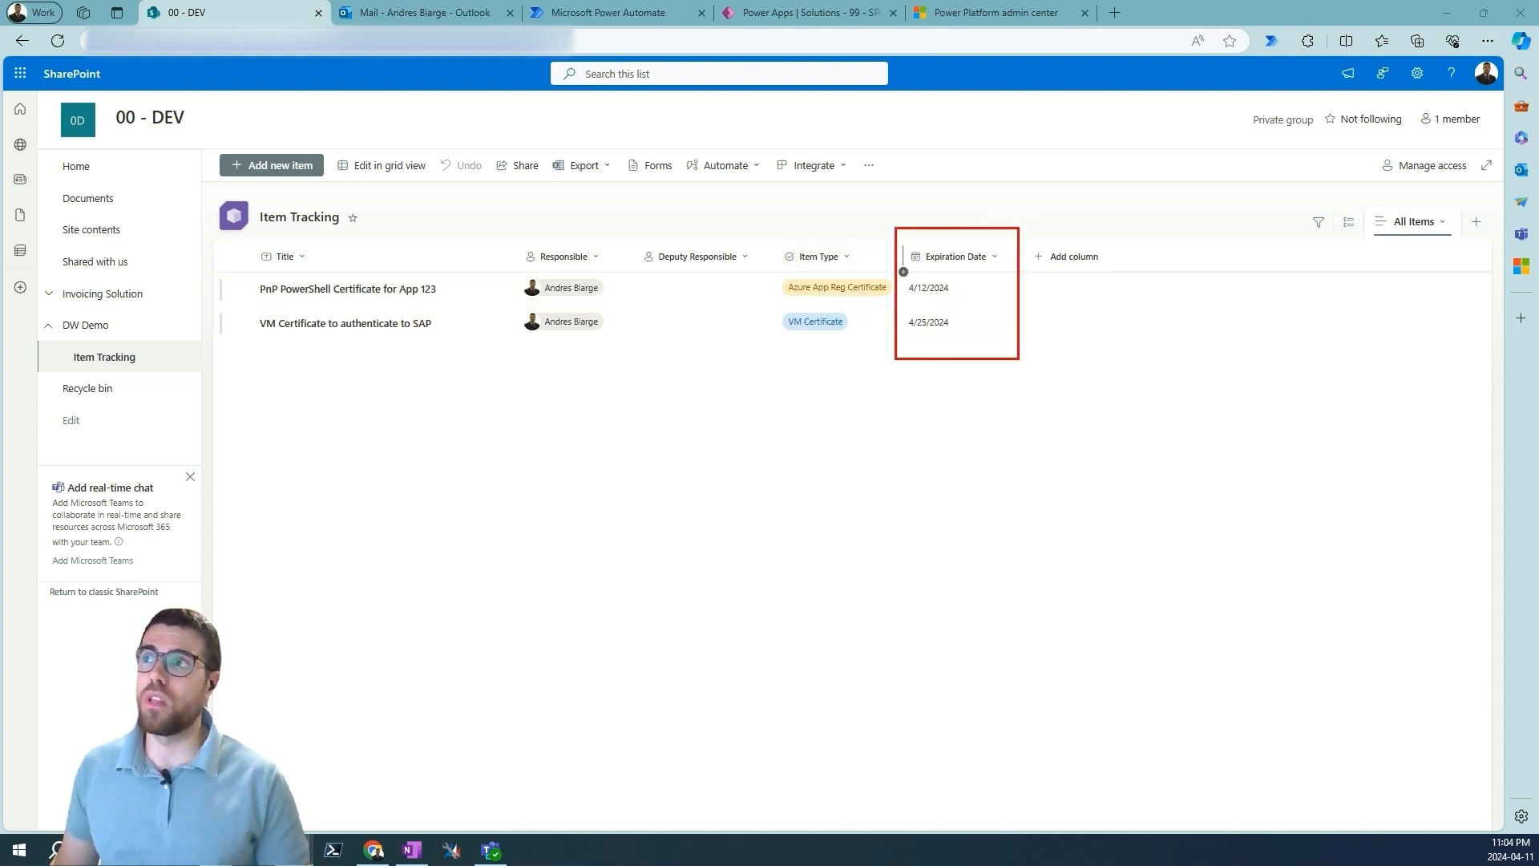
- Switch to Outlook and view the "Items about to expire" reminder email
{"action": "left_click_drag", "start_coordinate": [966, 340], "coordinate": [1012, 410]}
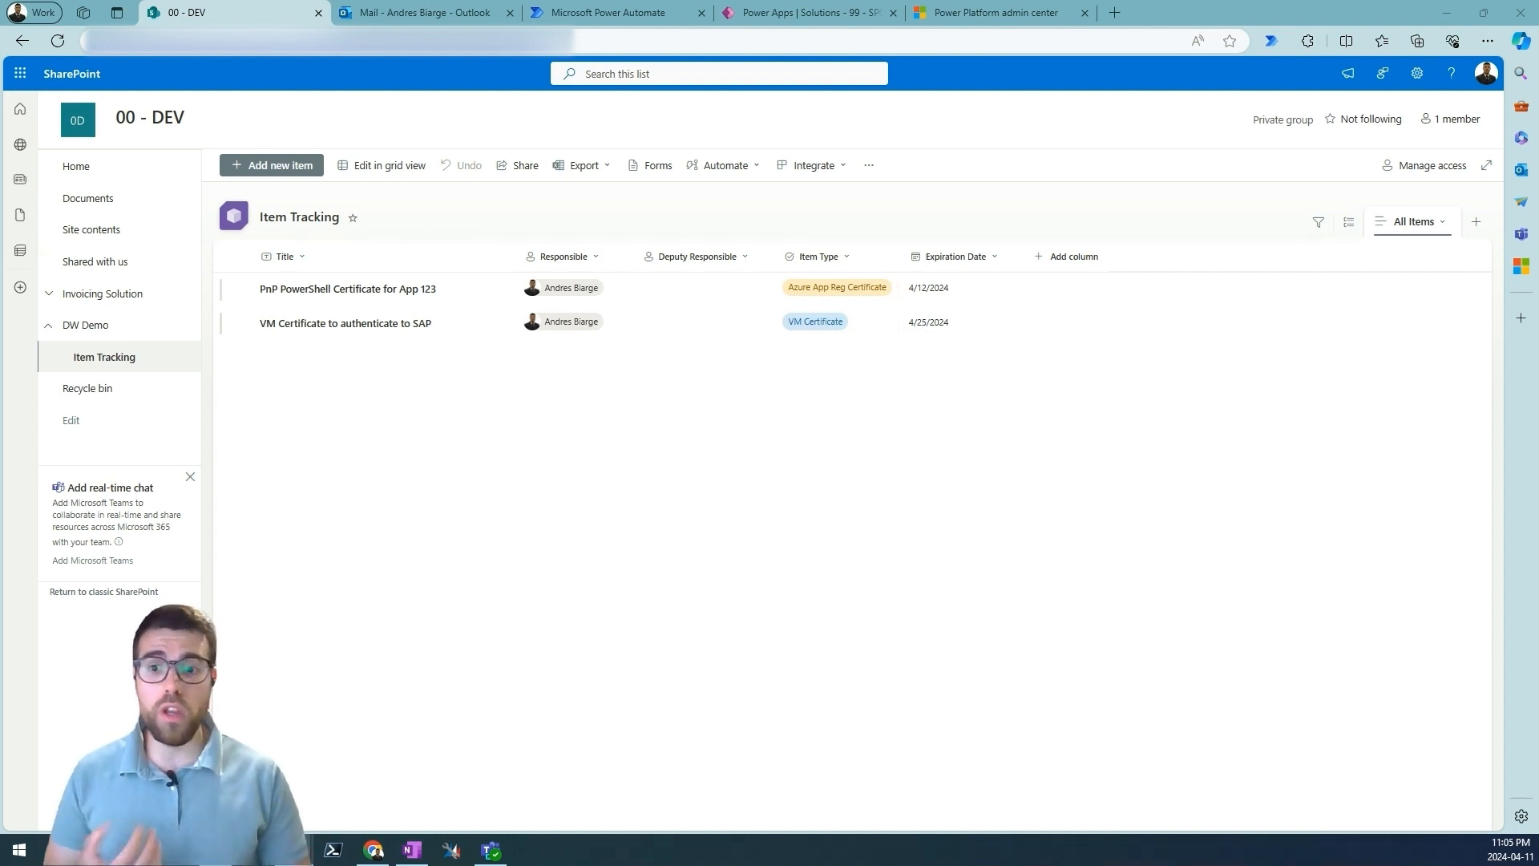
{"action": "left_click", "coordinate": [376, 9]}
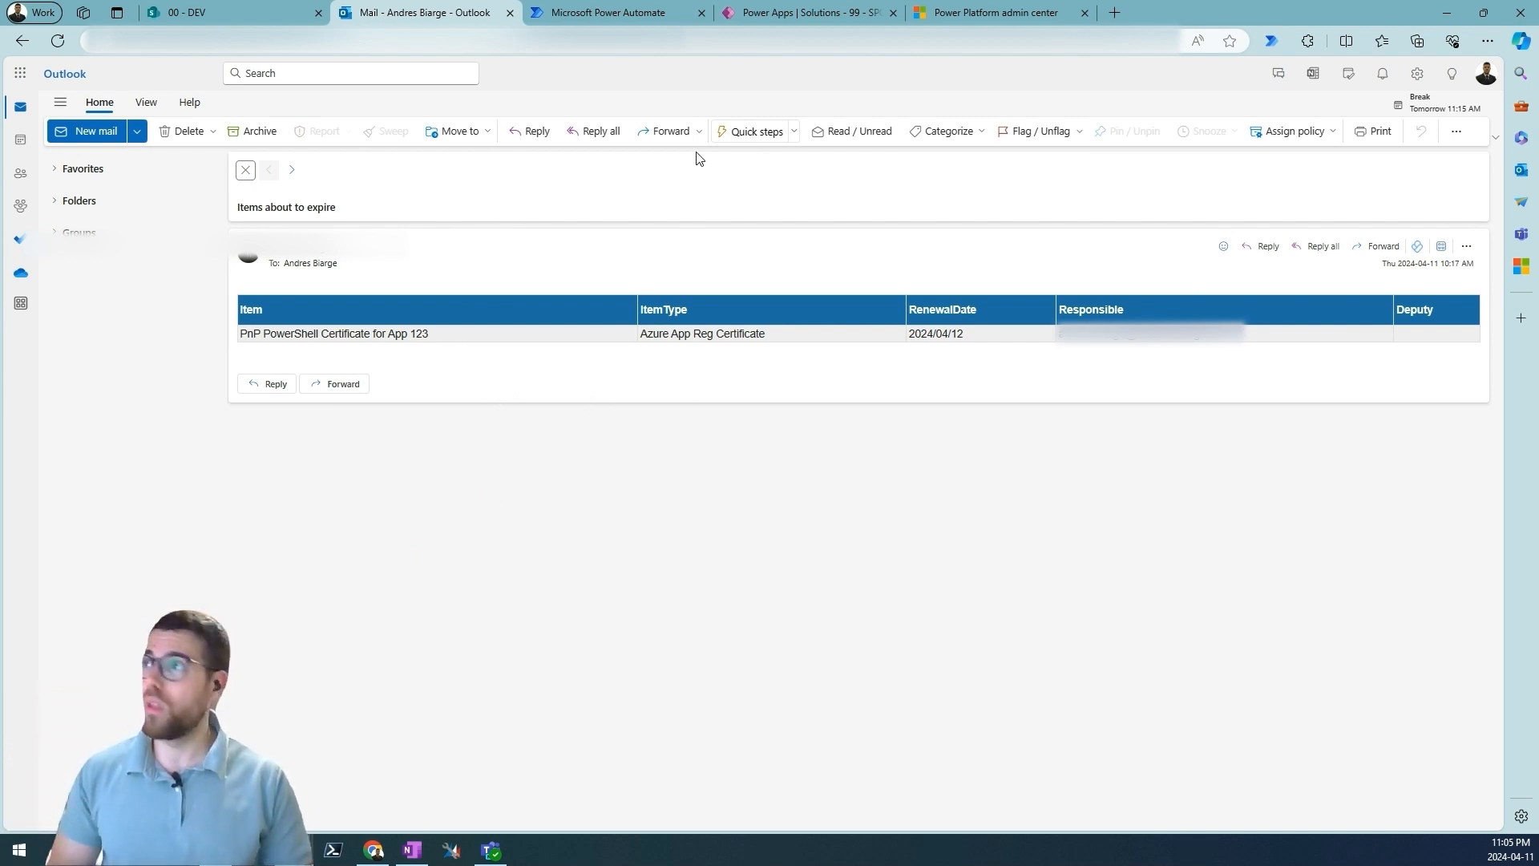
- Switch to Power Automate and examine the settings of the renewal flow's trigger and actions, including the email recipient
{"action": "left_click", "coordinate": [601, 13]}
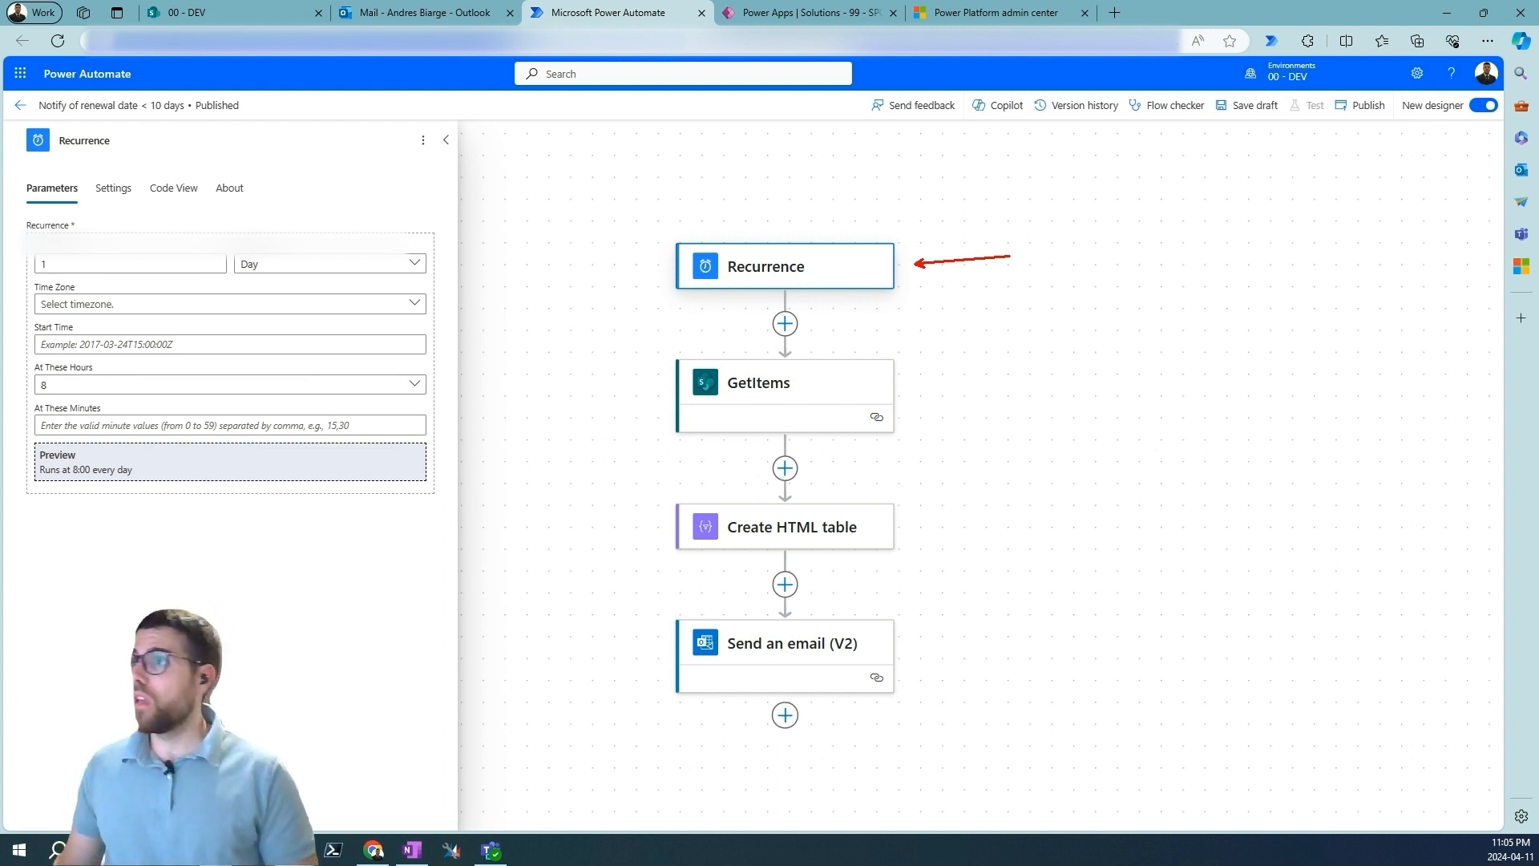
{"action": "left_click_drag", "start_coordinate": [30, 439], "coordinate": [205, 496]}
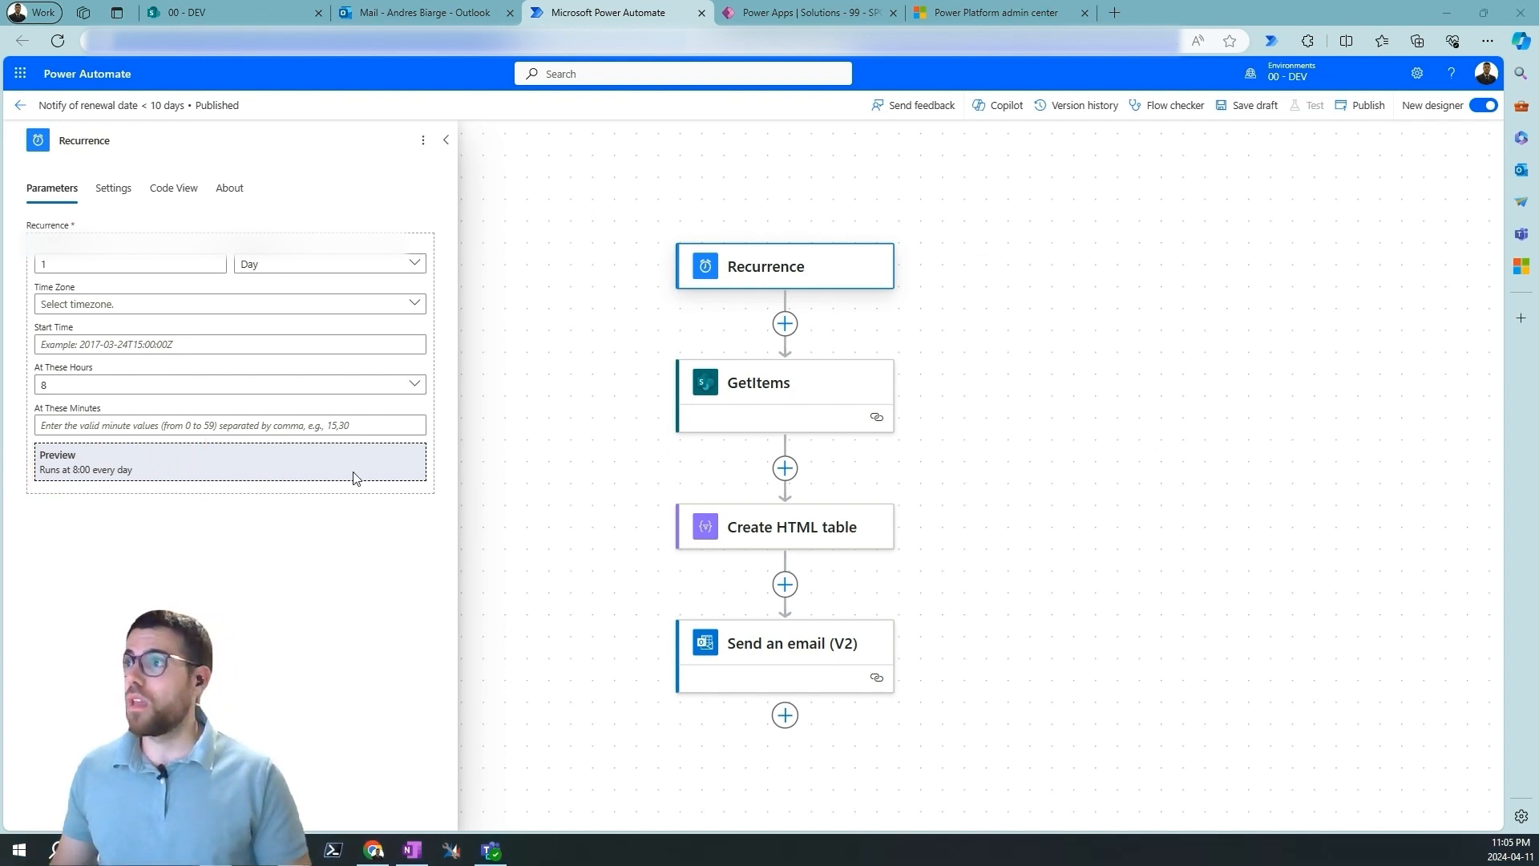
{"action": "left_click", "coordinate": [768, 399]}
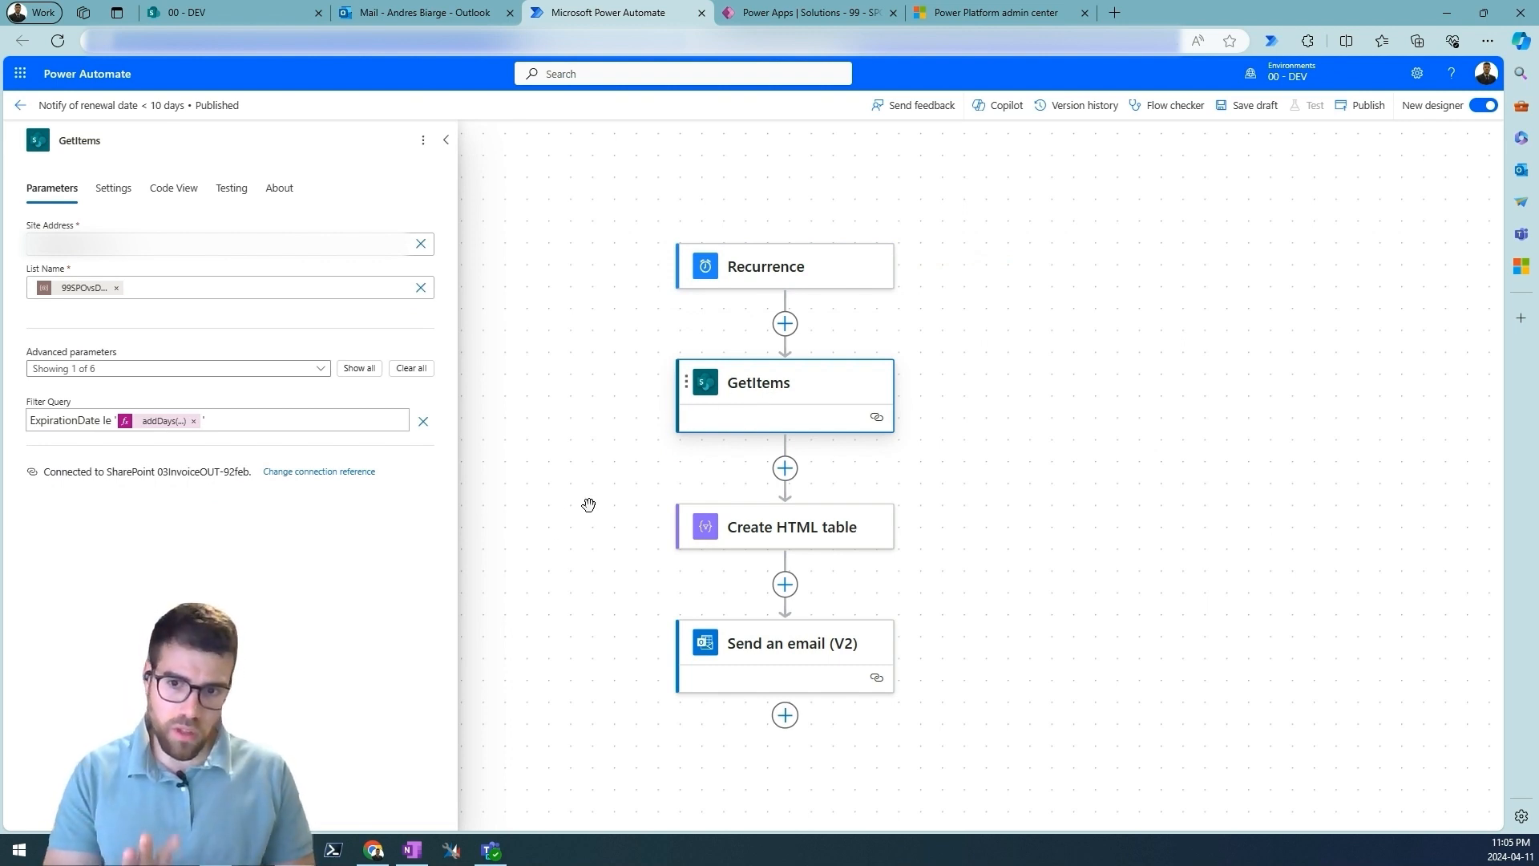
{"action": "left_click", "coordinate": [714, 529]}
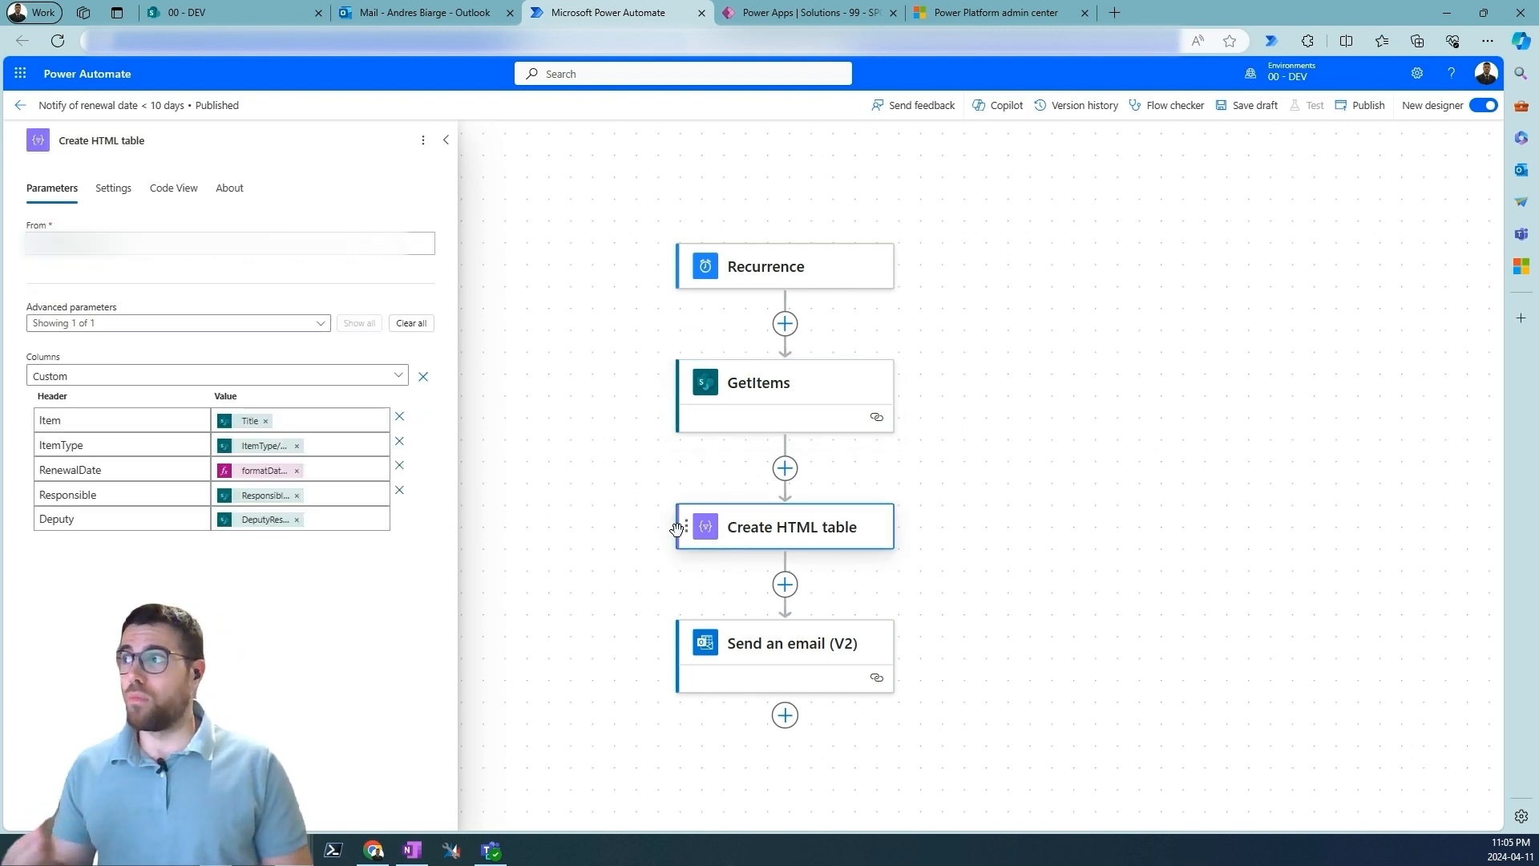
{"action": "left_click", "coordinate": [749, 640]}
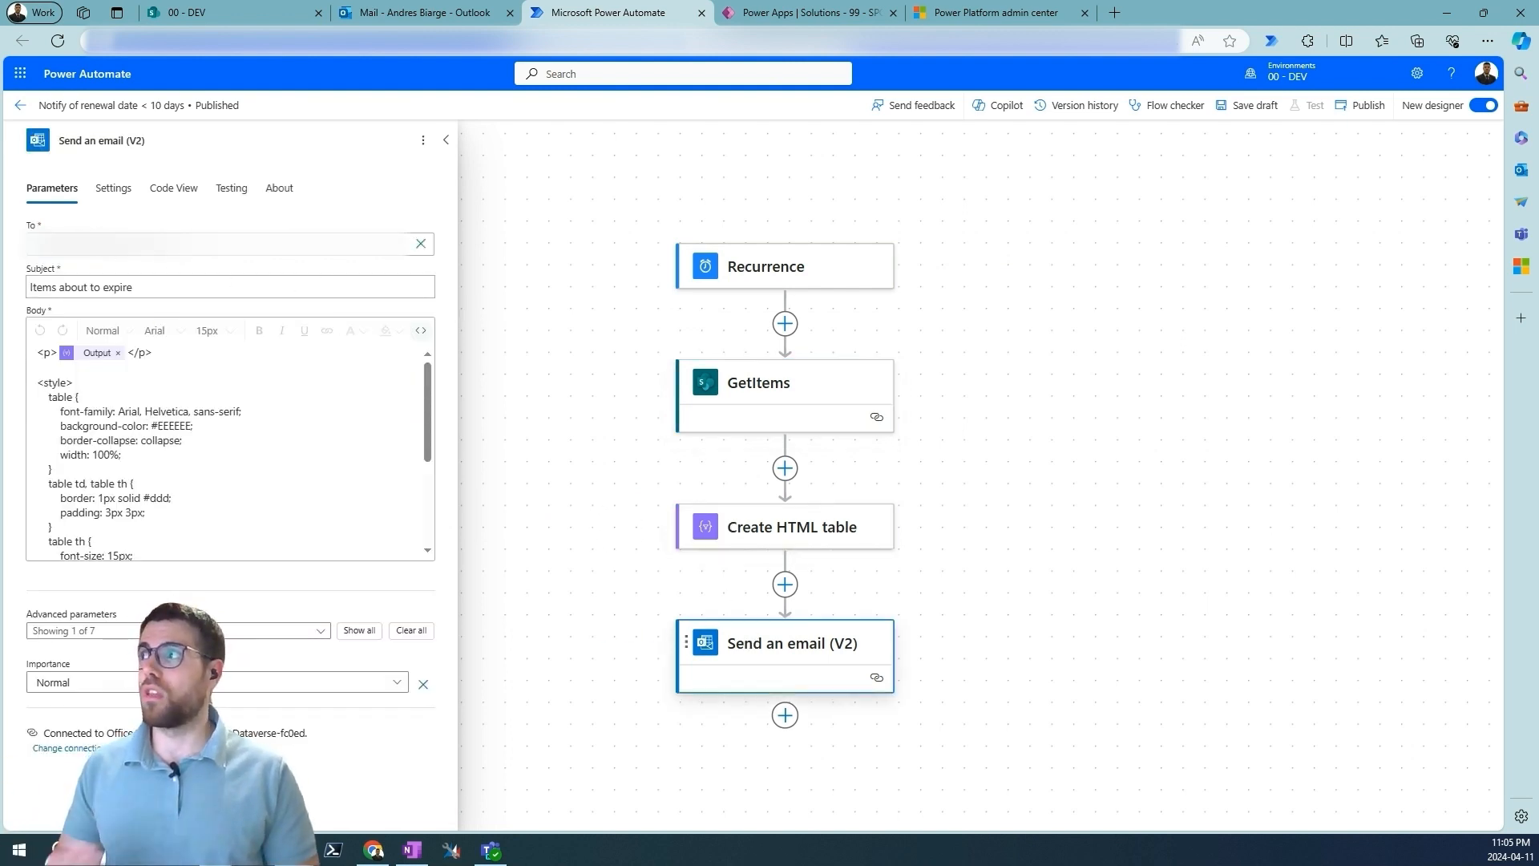
{"action": "left_click", "coordinate": [32, 244]}
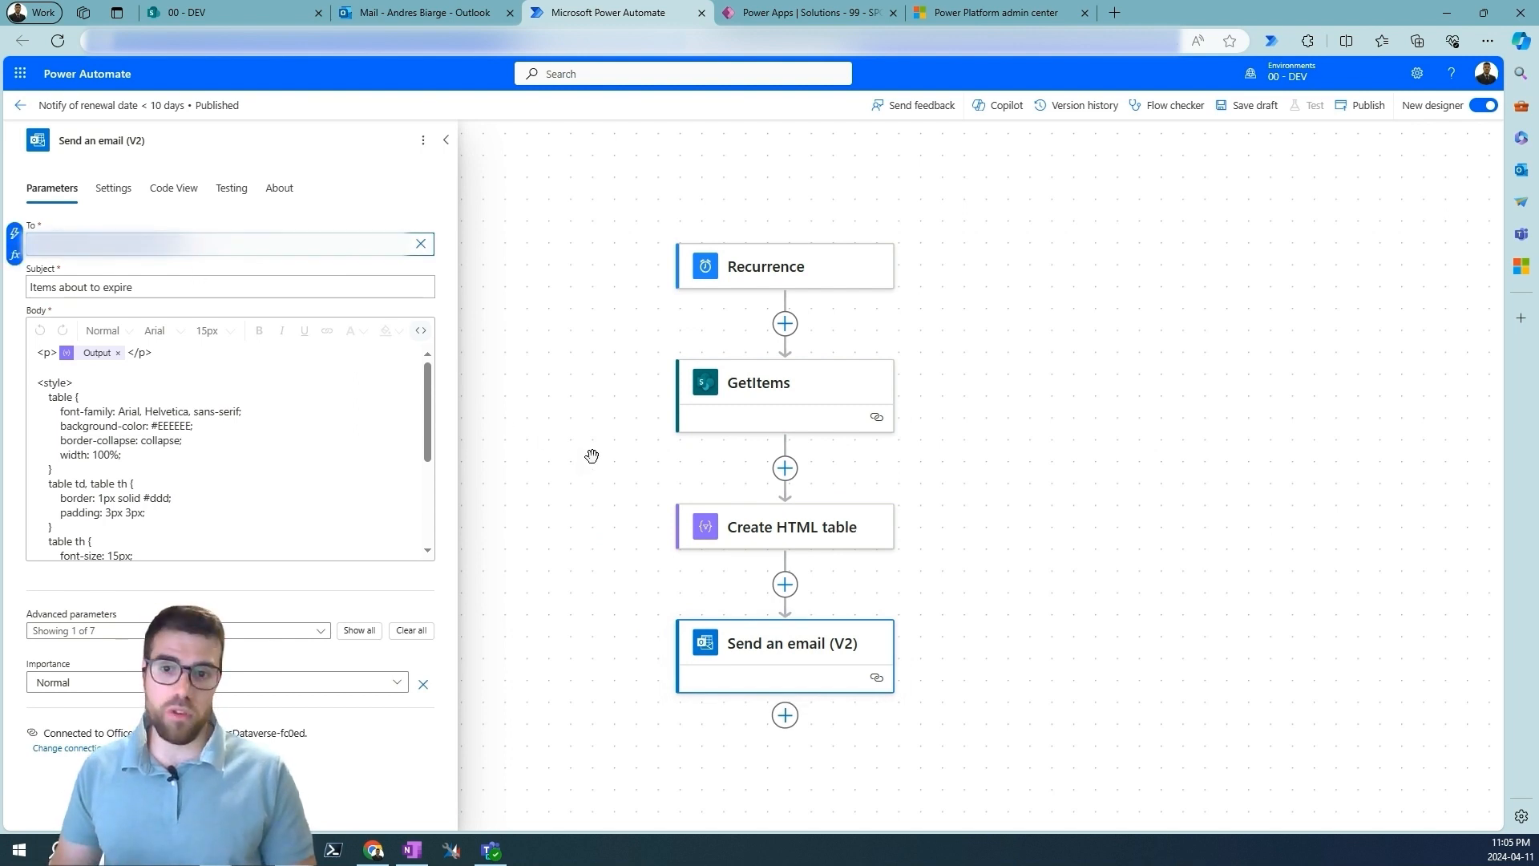
{"action": "left_click", "coordinate": [594, 456]}
{"action": "left_click", "coordinate": [594, 455]}
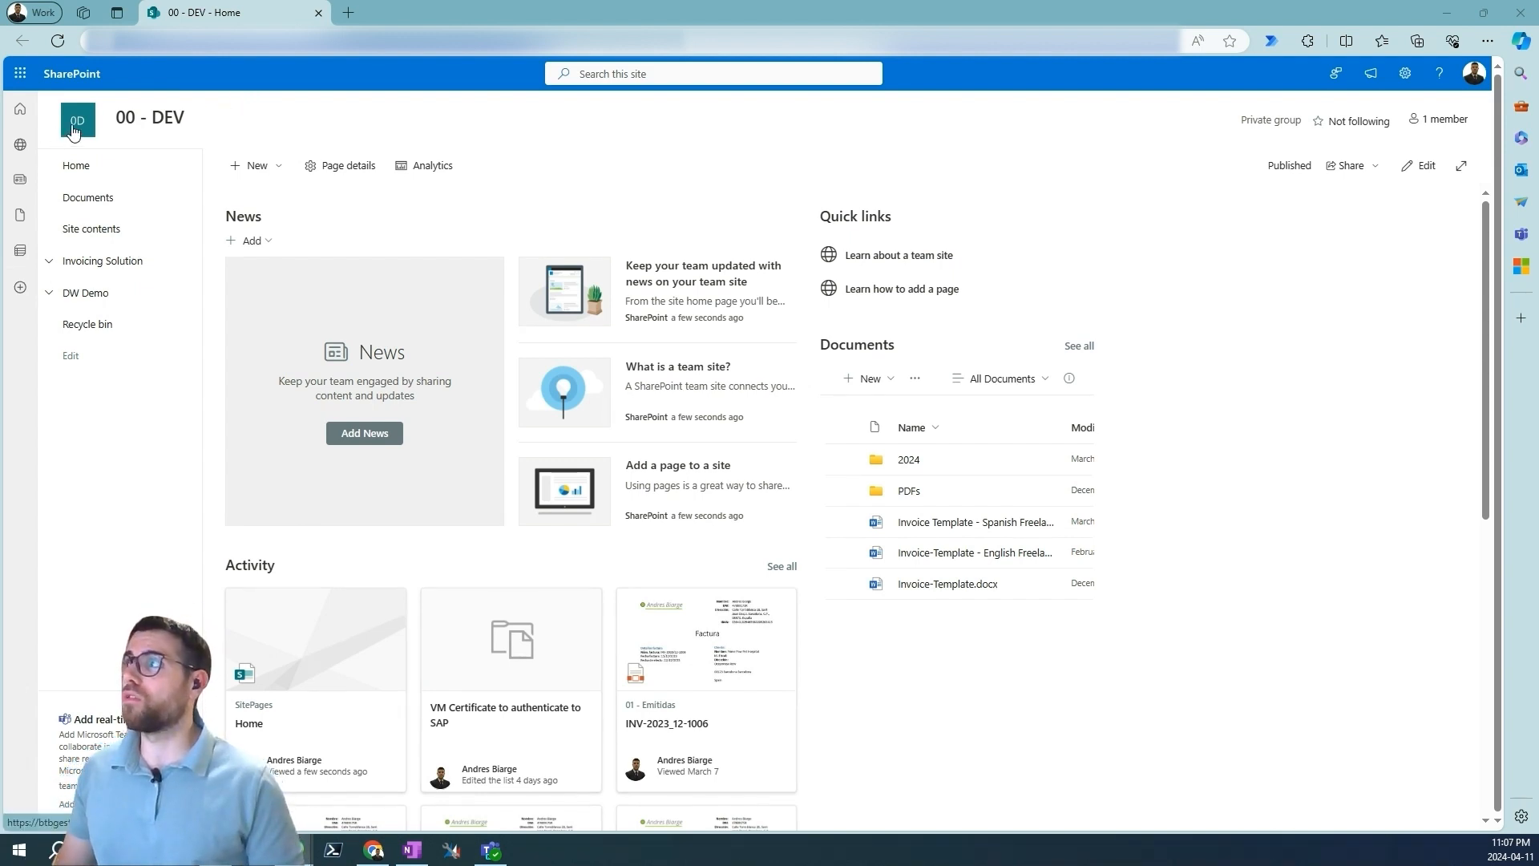
- Create a blank list named Certificate Tracking on the 00 - DEV site, shown in site navigation
{"action": "left_click", "coordinate": [256, 168]}
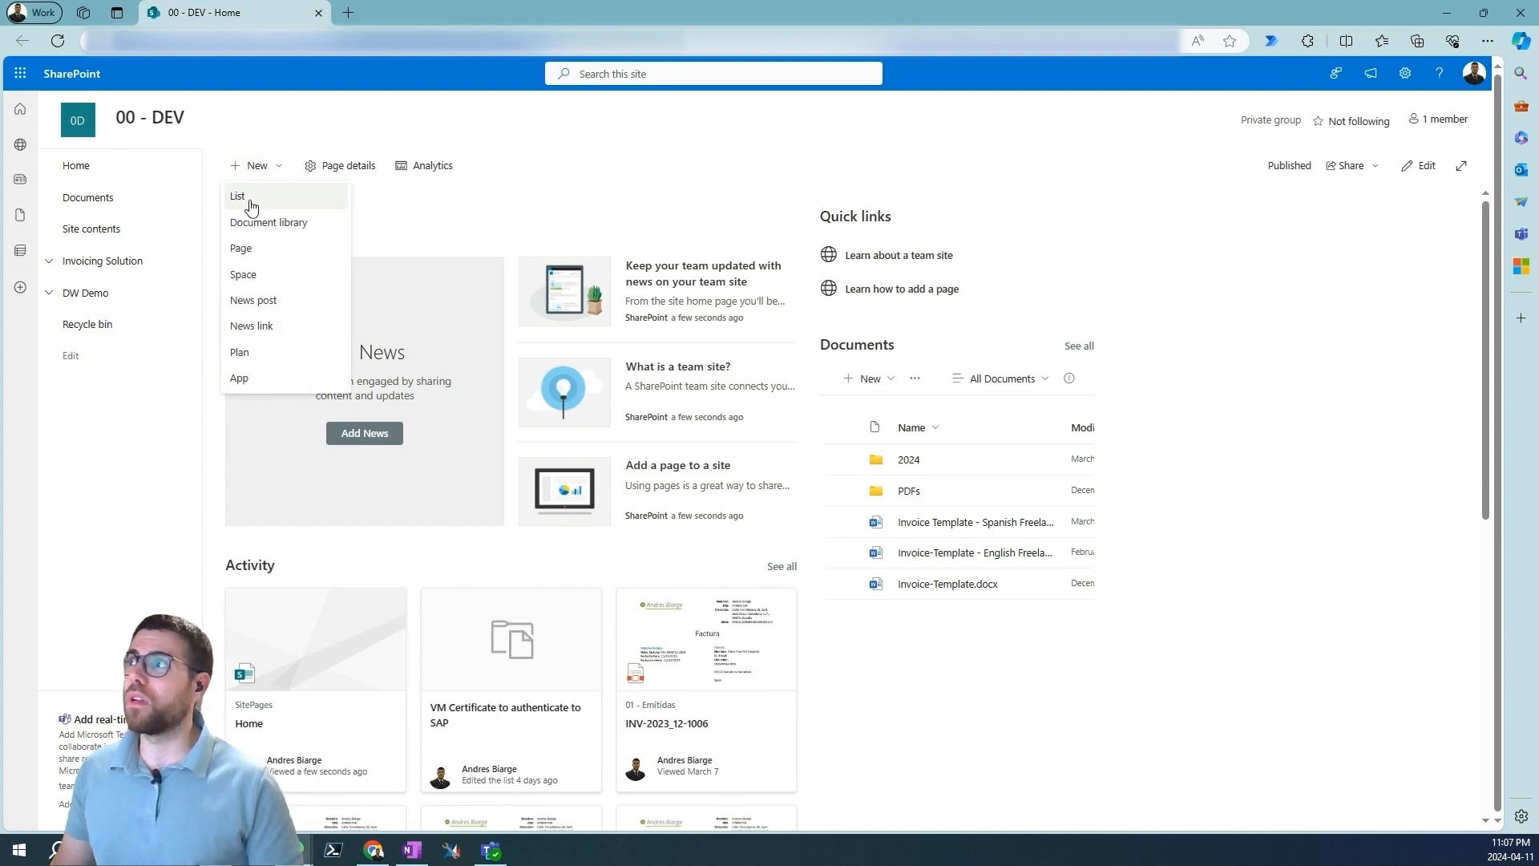
{"action": "left_click", "coordinate": [251, 208]}
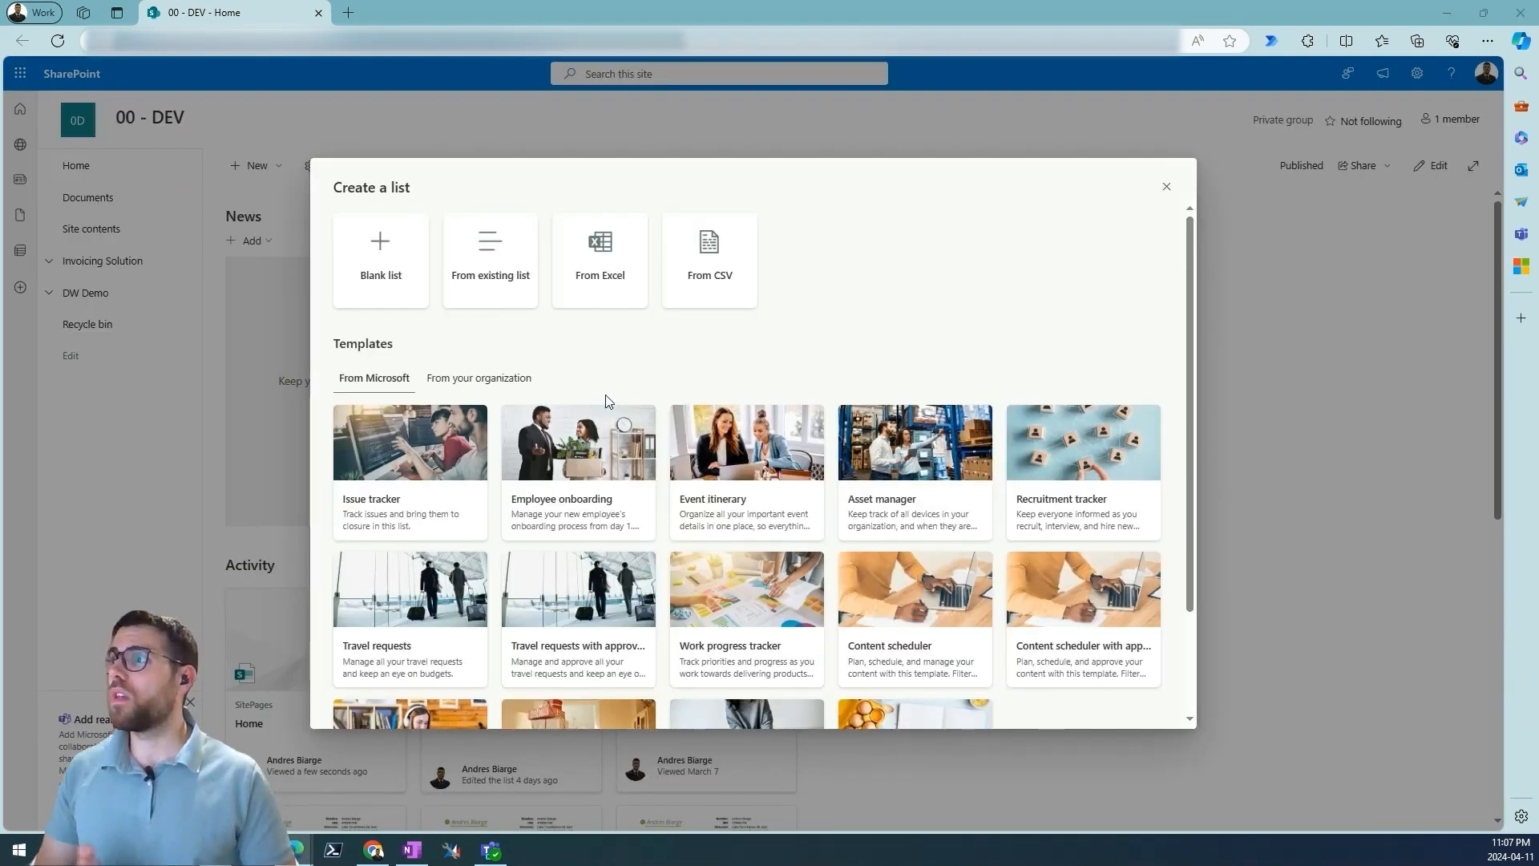
{"action": "scroll", "coordinate": [607, 401], "scroll_direction": "down", "scroll_amount": 2}
{"action": "scroll", "coordinate": [791, 547], "scroll_direction": "up", "scroll_amount": 2}
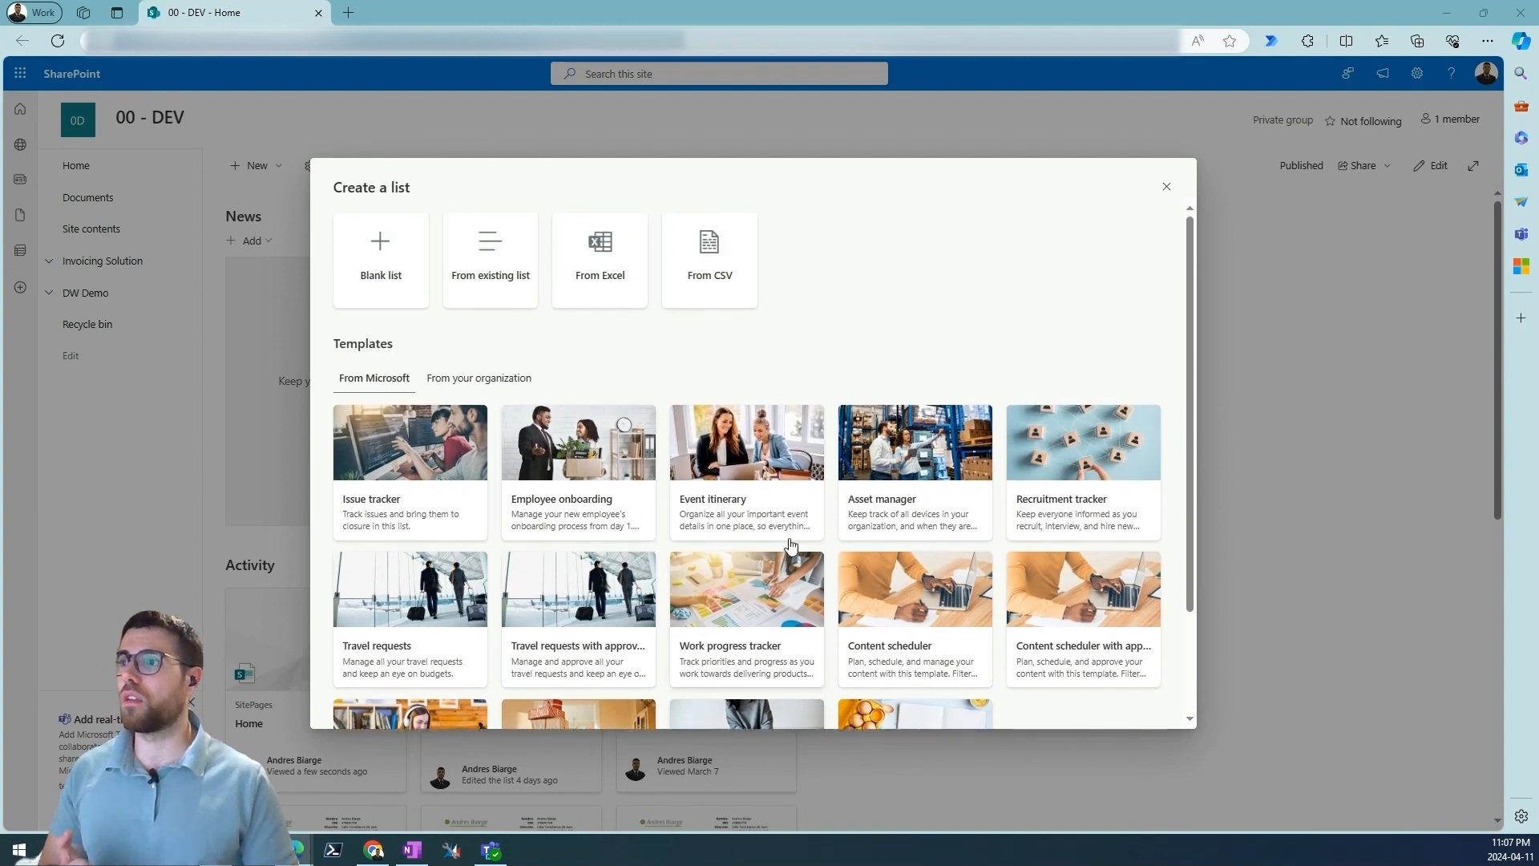
{"action": "scroll", "coordinate": [791, 546], "scroll_direction": "down", "scroll_amount": 2}
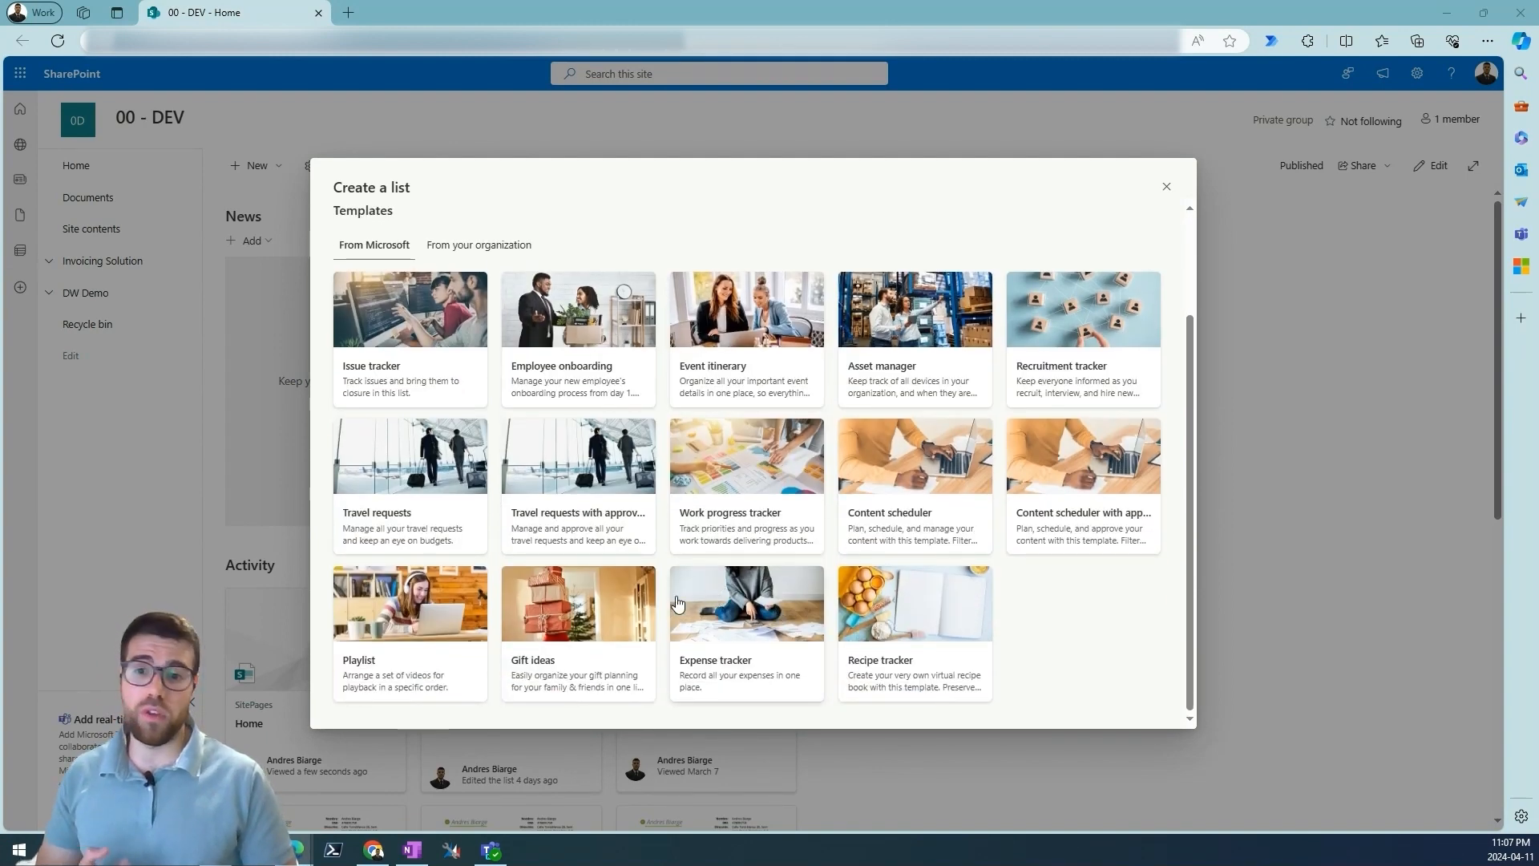
{"action": "scroll", "coordinate": [676, 603], "scroll_direction": "up", "scroll_amount": 2}
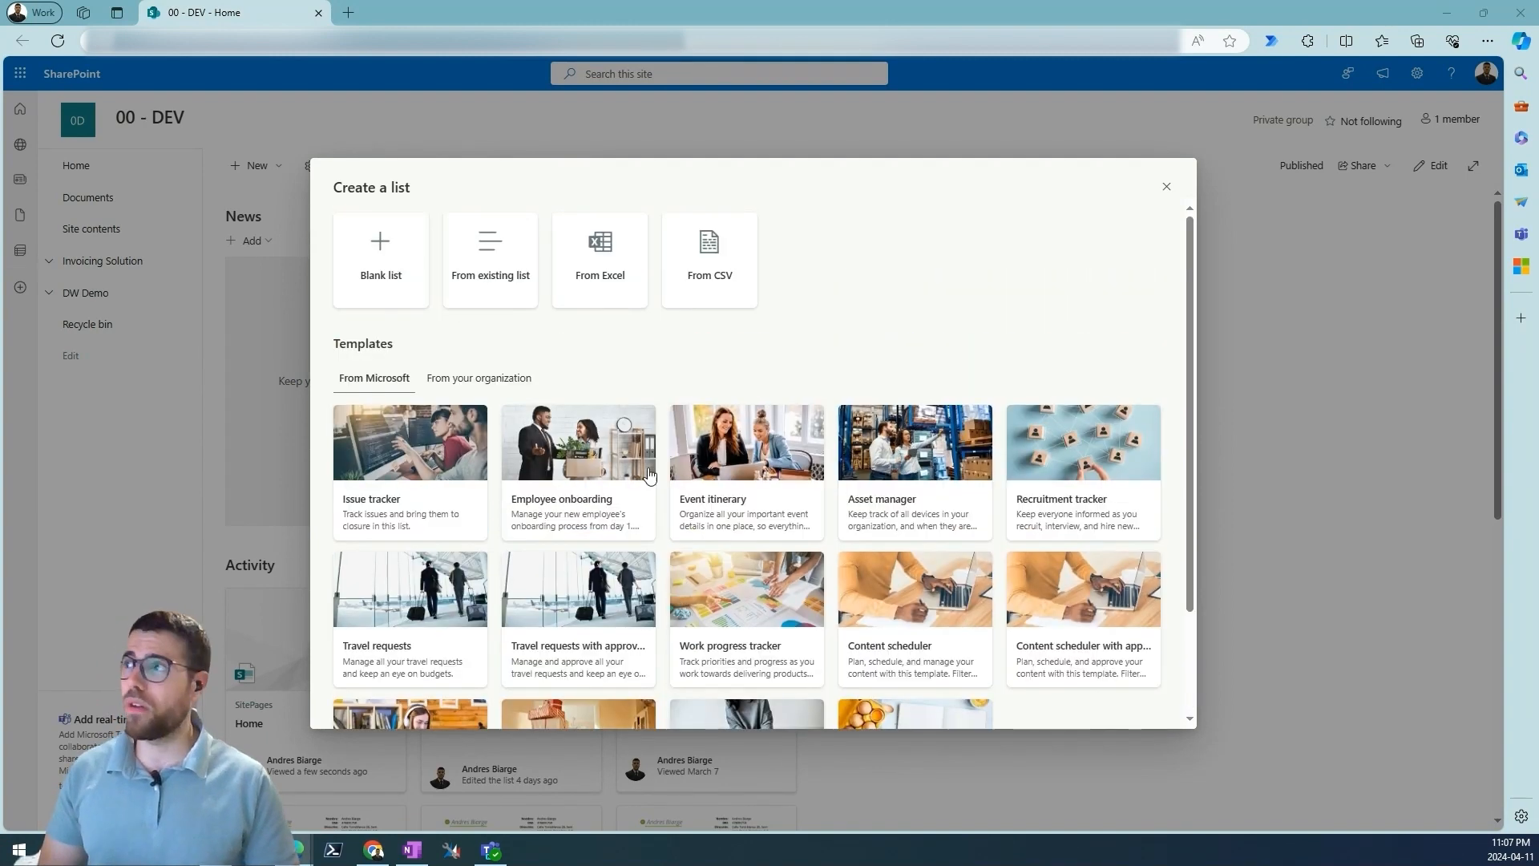
{"action": "left_click", "coordinate": [384, 301]}
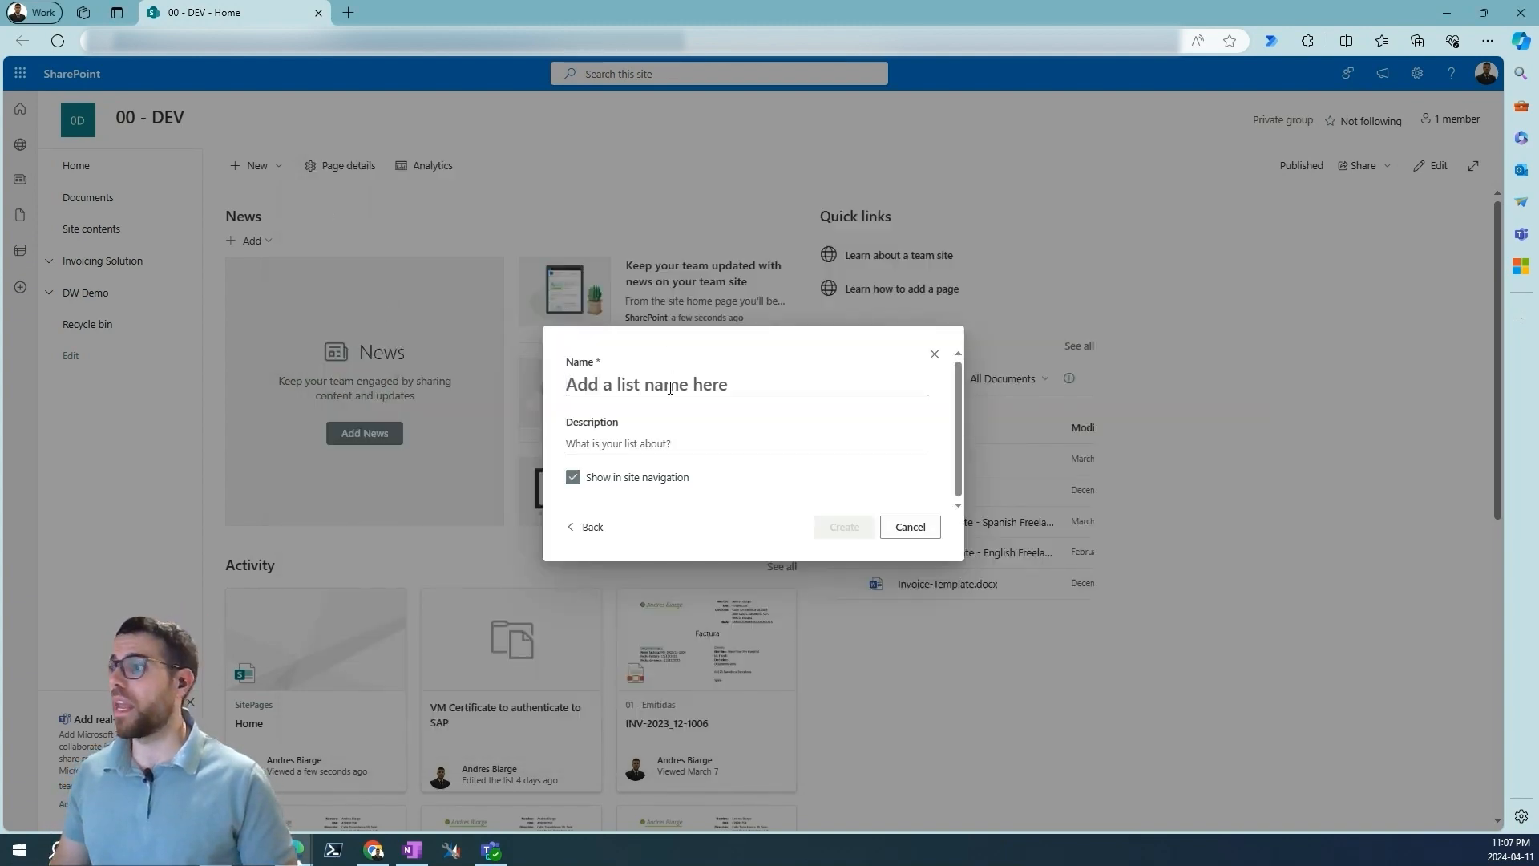
{"action": "type", "text": "C"}
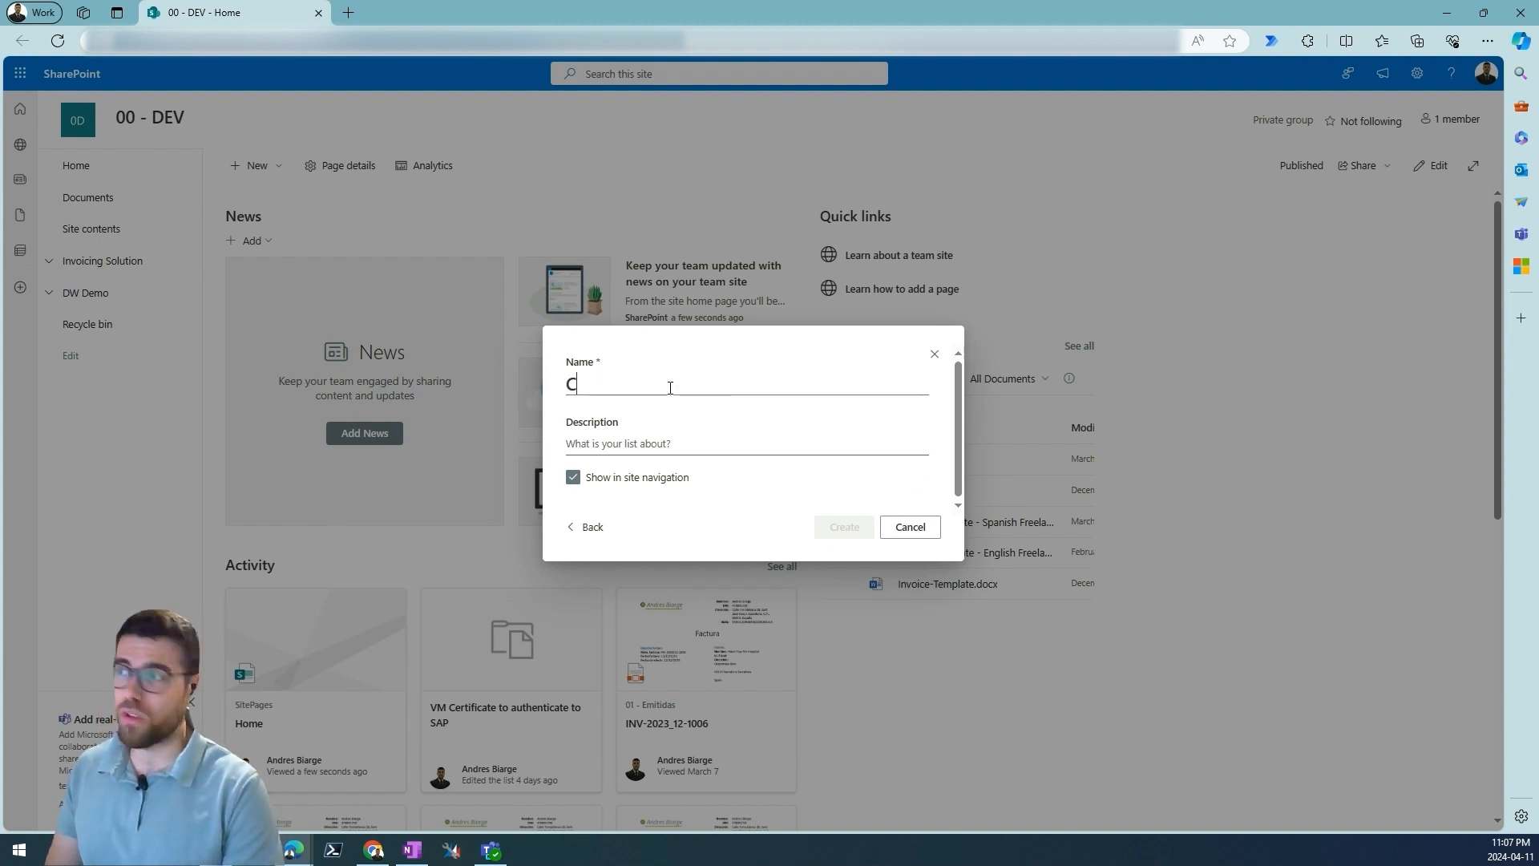
{"action": "type", "text": "ertificate Tracking"}
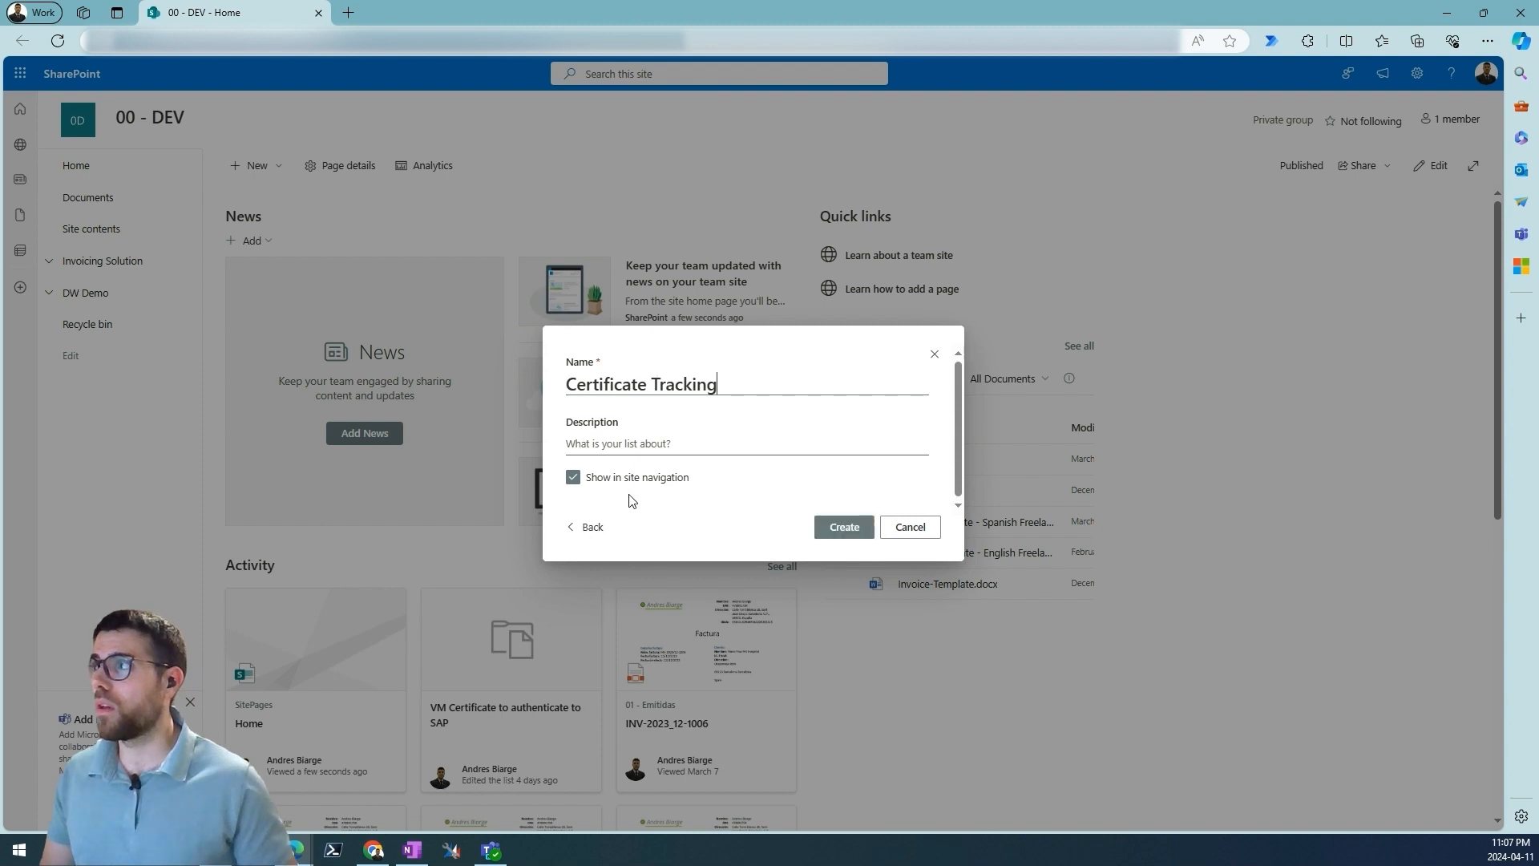
{"action": "left_click", "coordinate": [838, 531]}
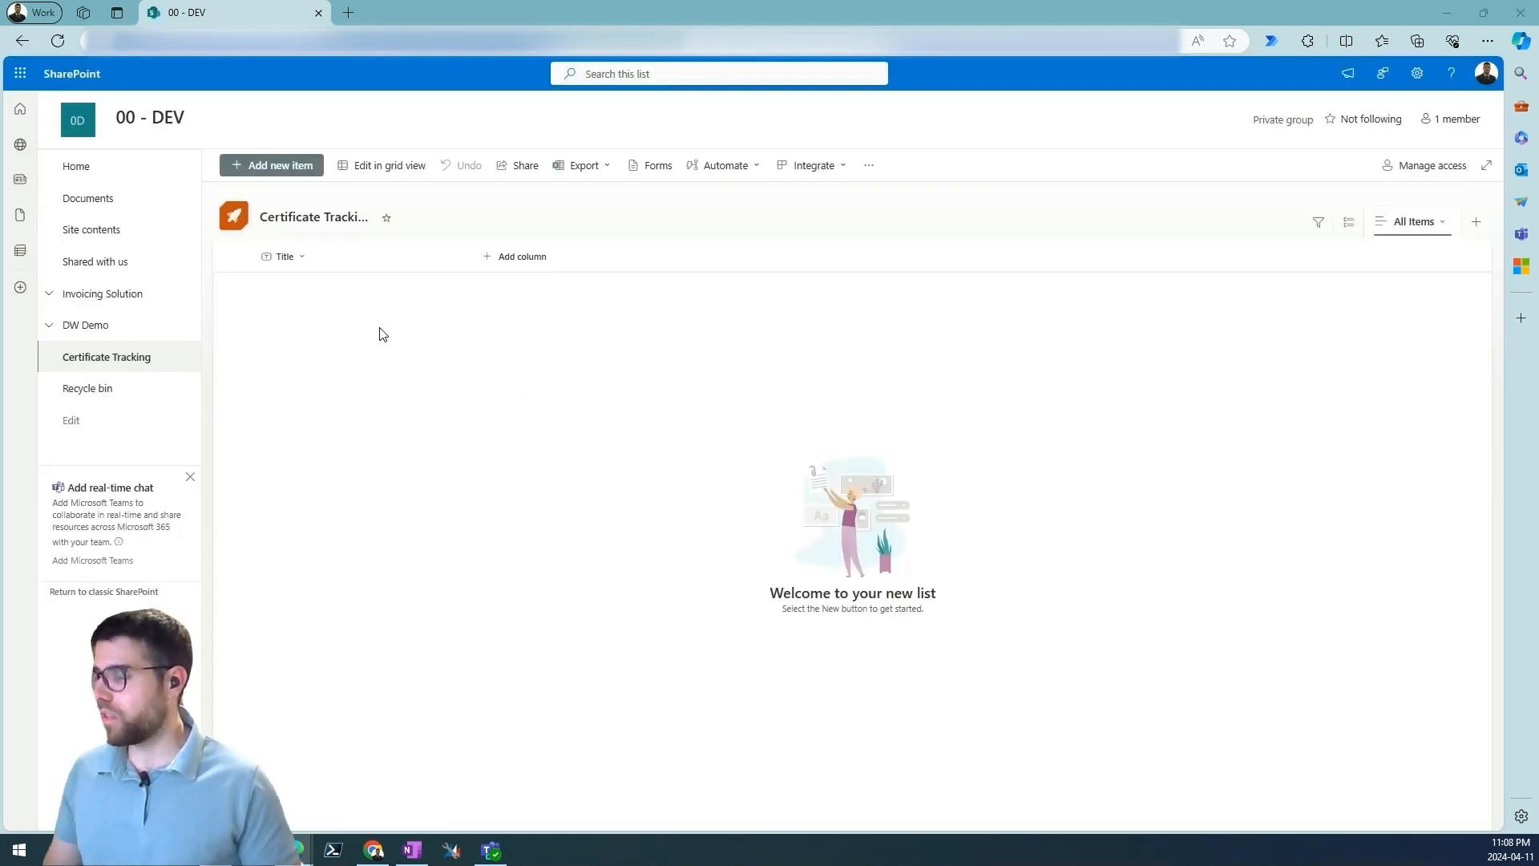
{"action": "left_click_drag", "start_coordinate": [252, 238], "coordinate": [382, 310]}
{"action": "key", "text": "Escape"}
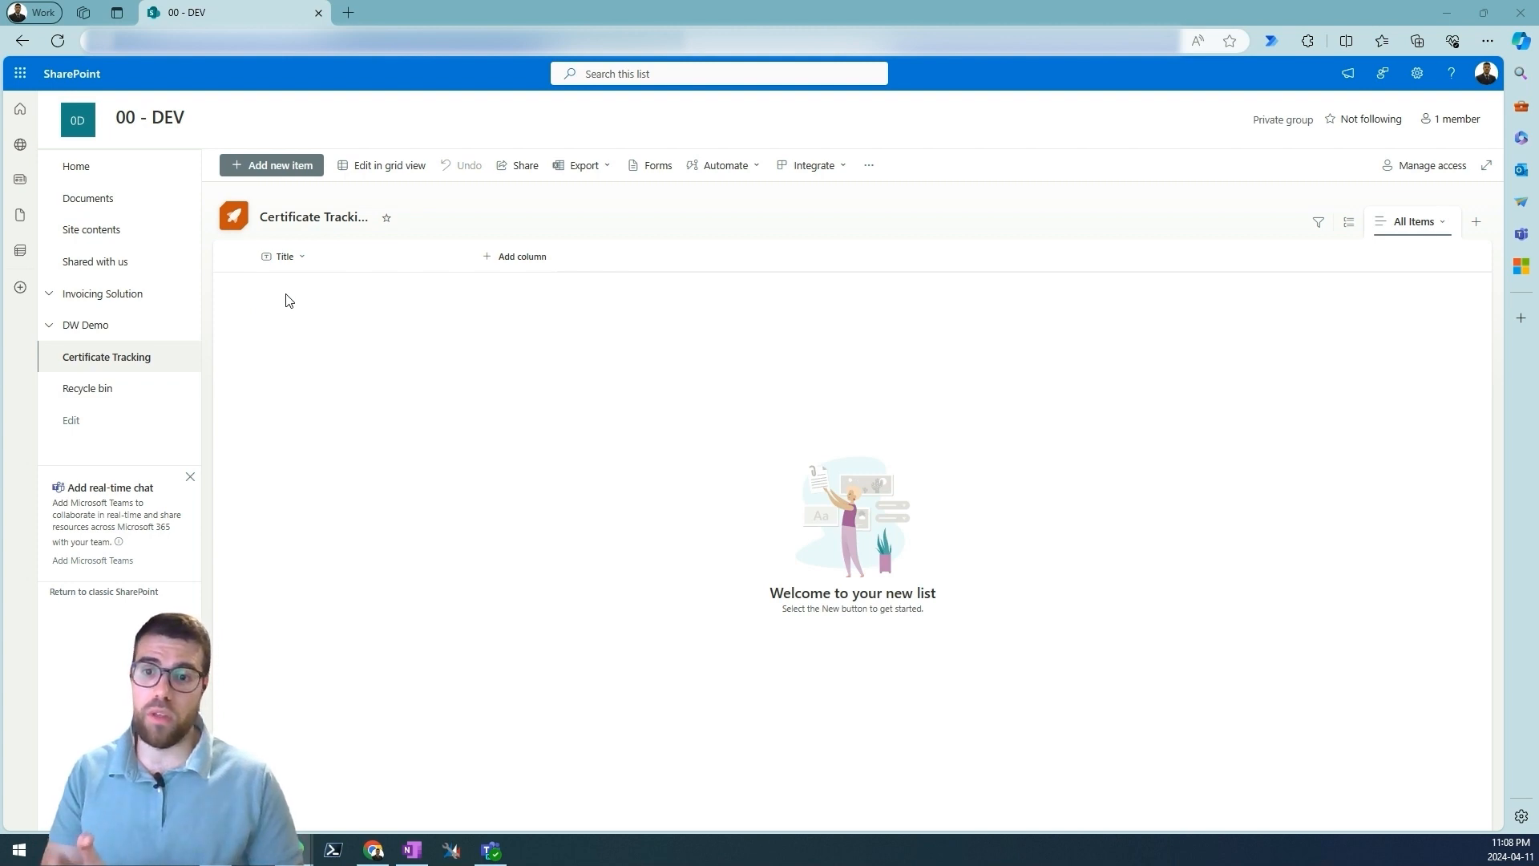
- Add a Person column named Responsible to the list, with profile photos shown
{"action": "left_click", "coordinate": [526, 257]}
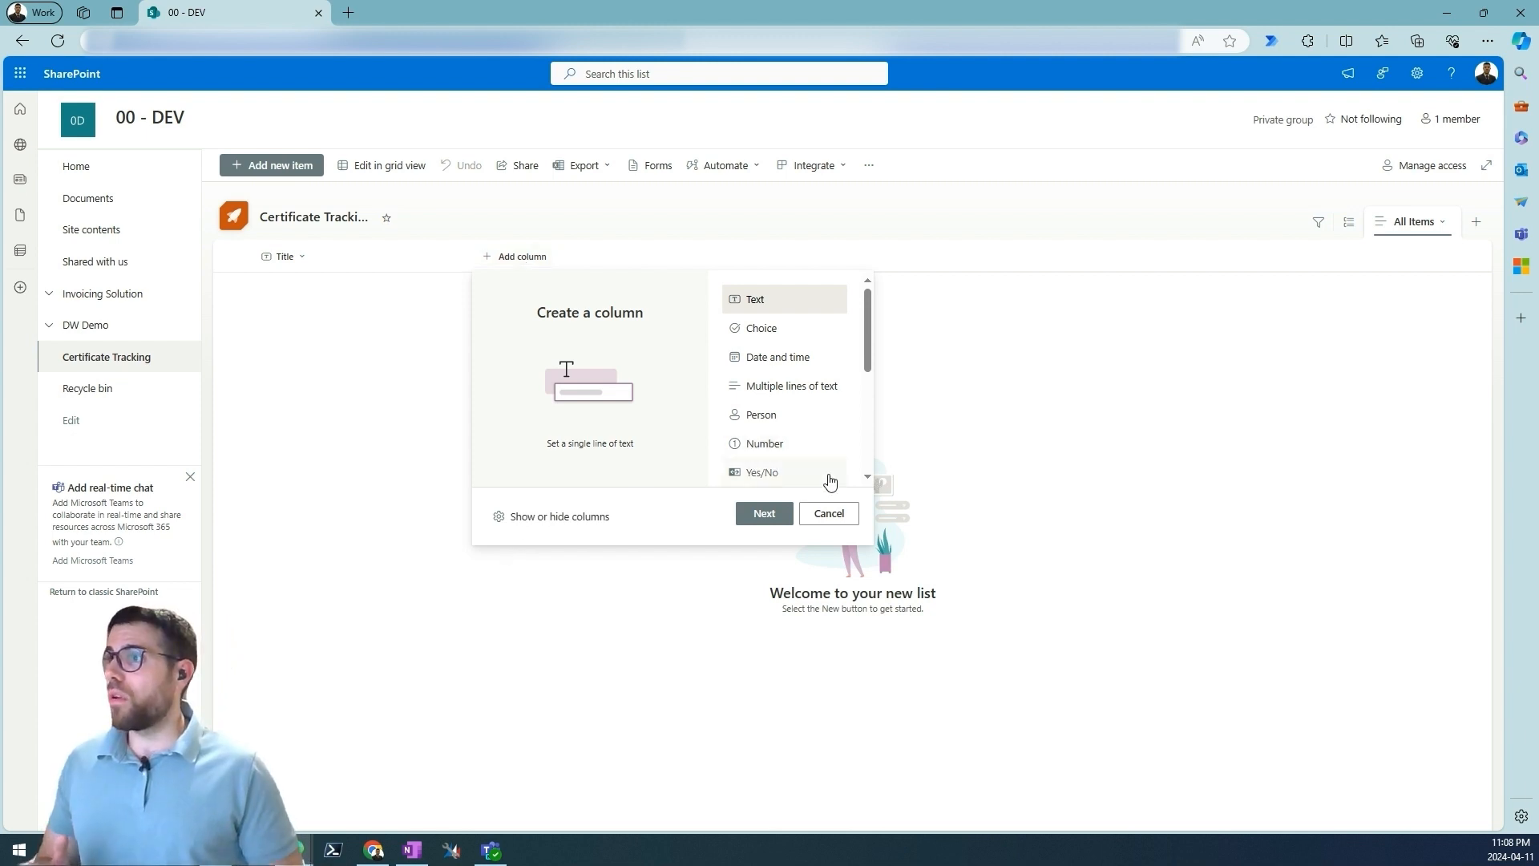
{"action": "left_click", "coordinate": [759, 420]}
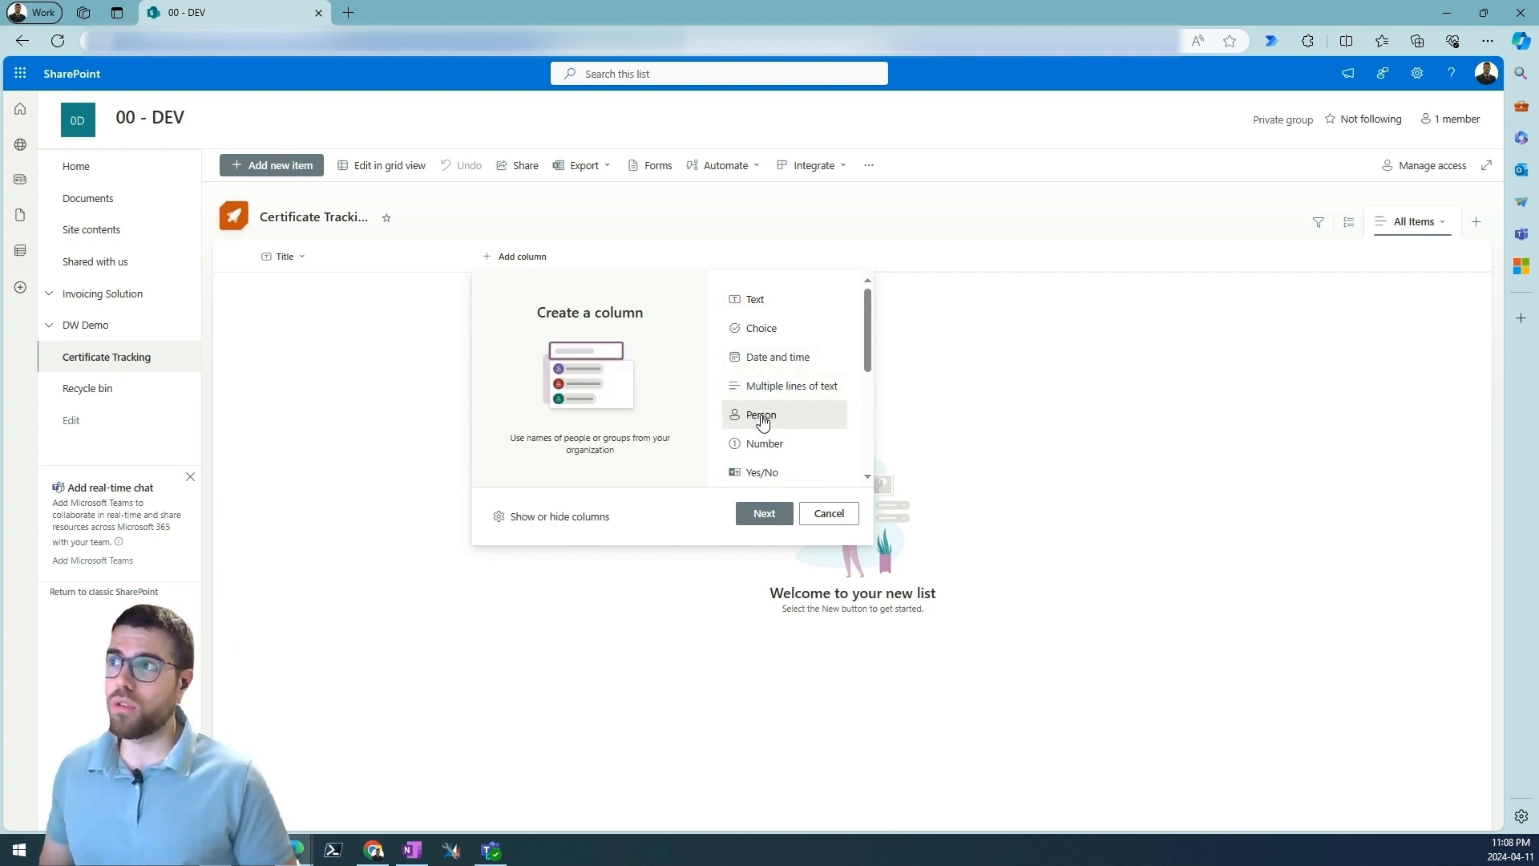
{"action": "left_click", "coordinate": [765, 514]}
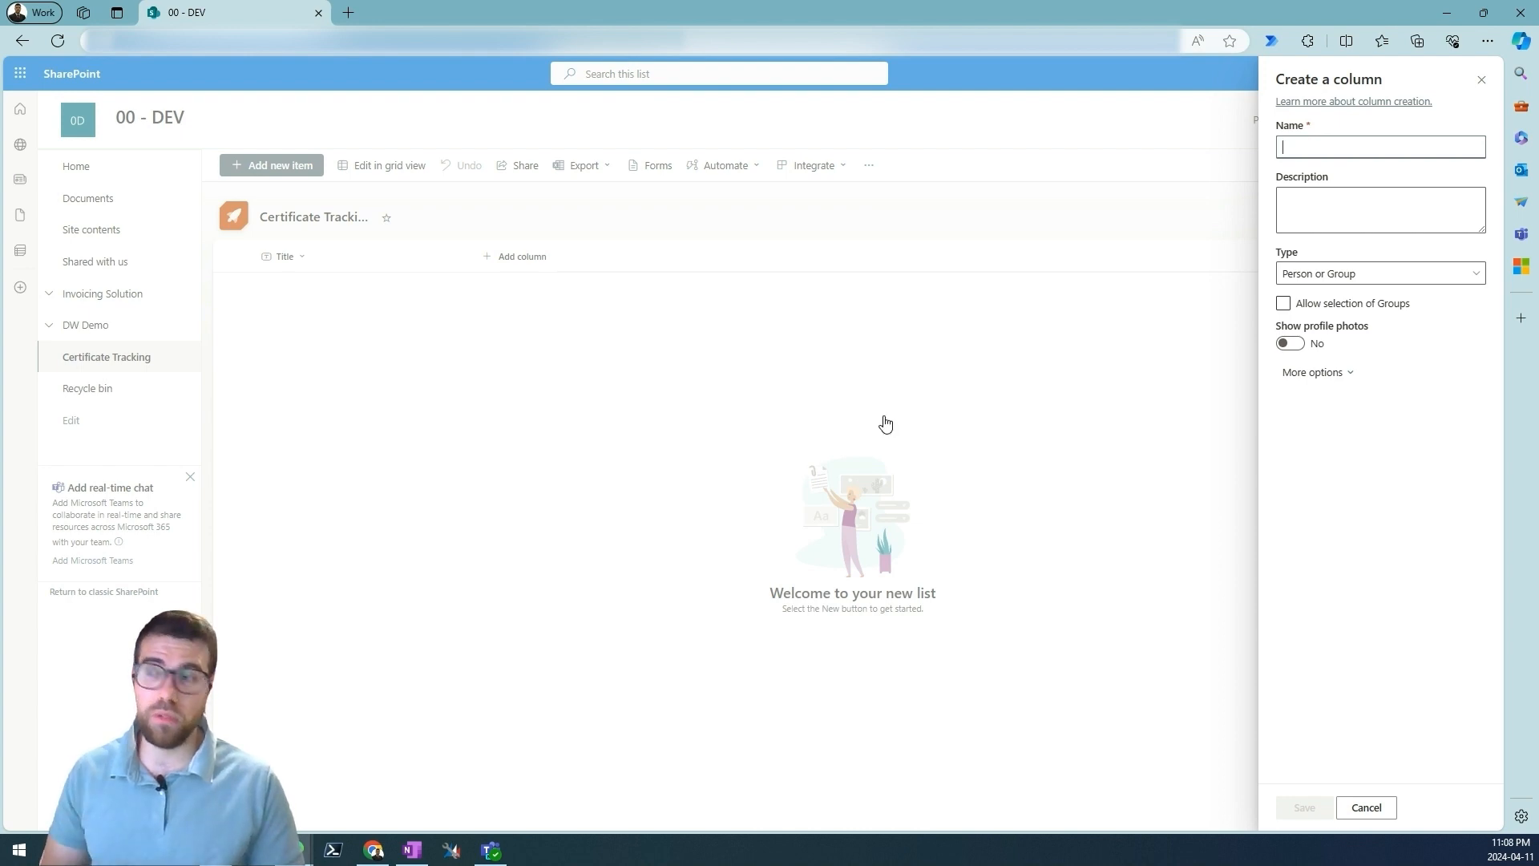
{"action": "left_click", "coordinate": [1353, 141]}
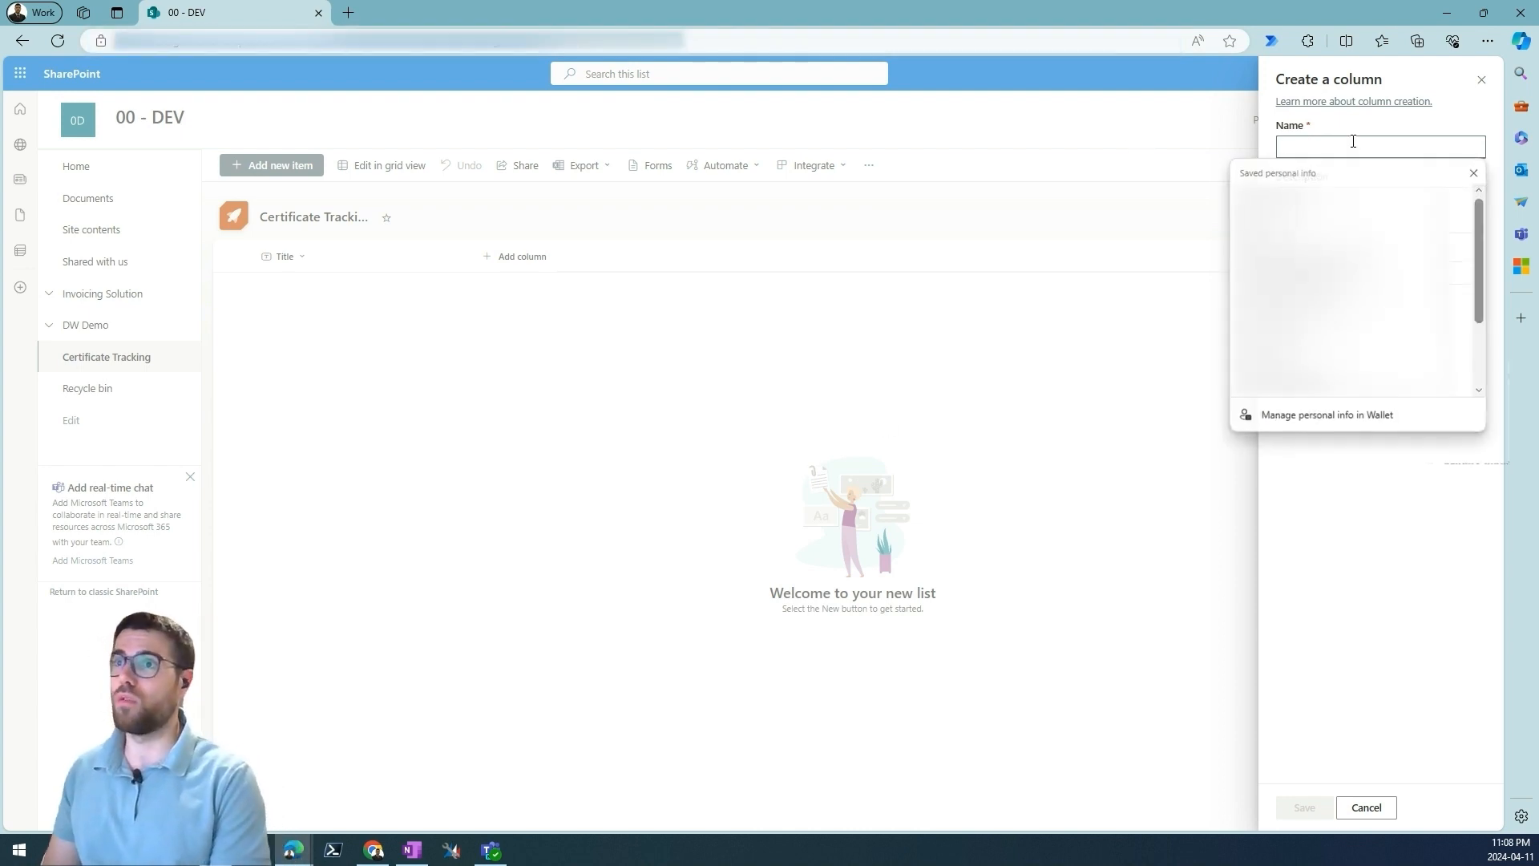
{"action": "type", "text": "Respo"}
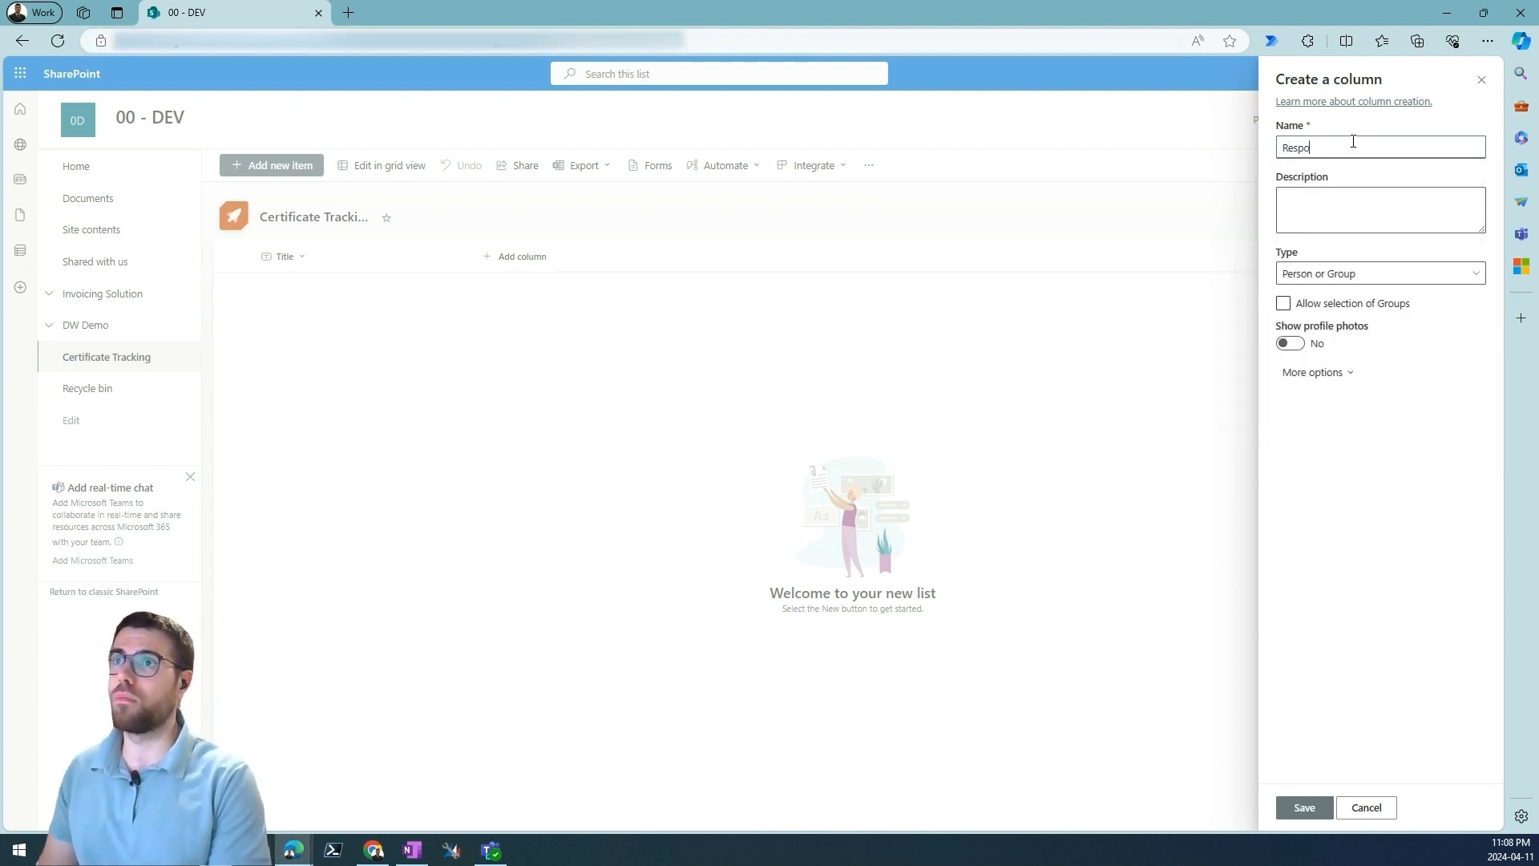
{"action": "type", "text": "nsible"}
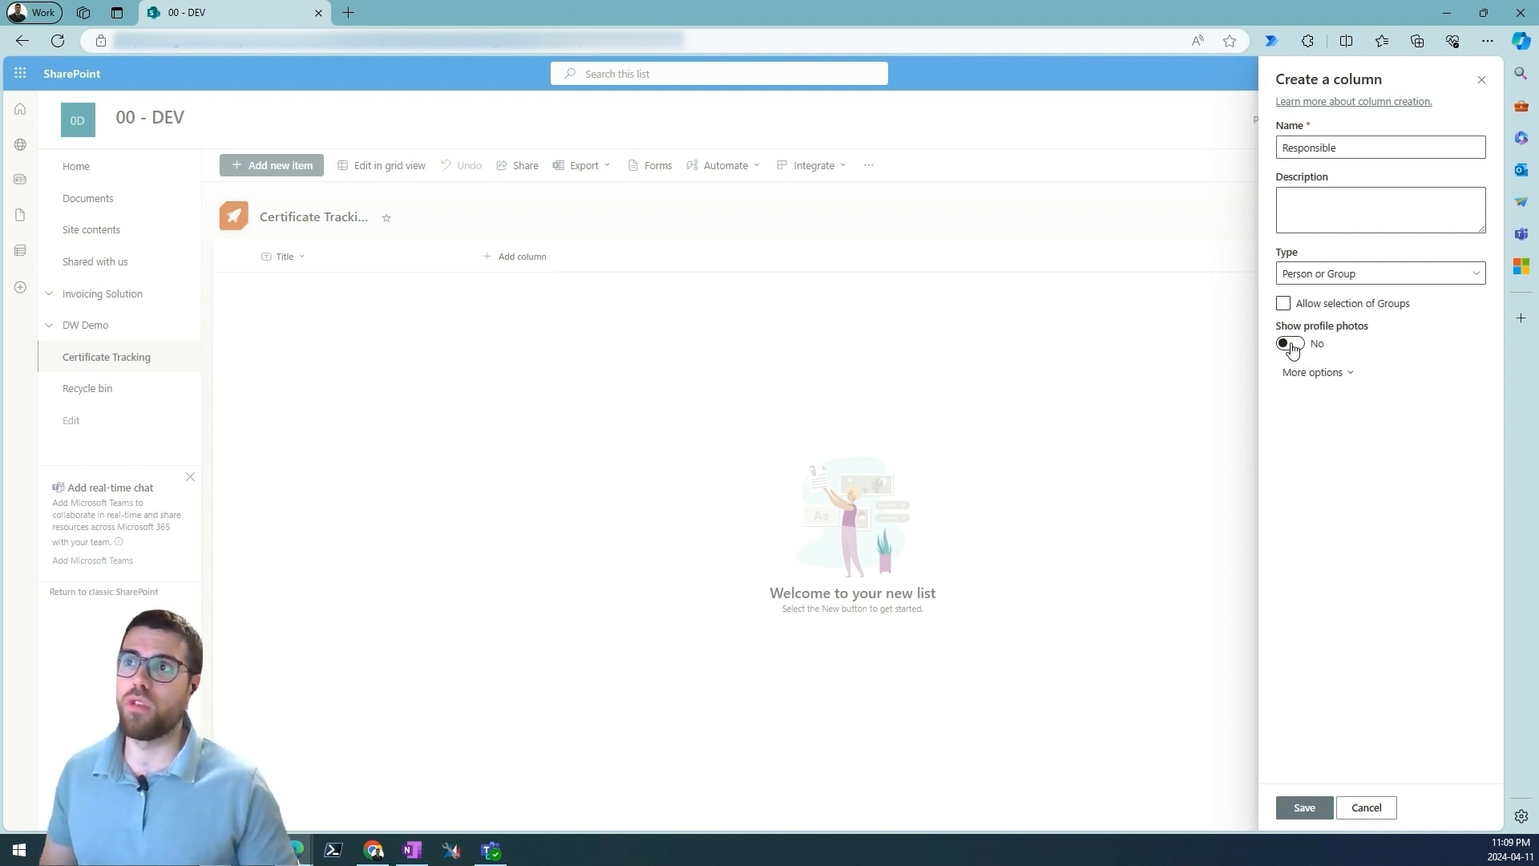
{"action": "left_click", "coordinate": [1291, 348]}
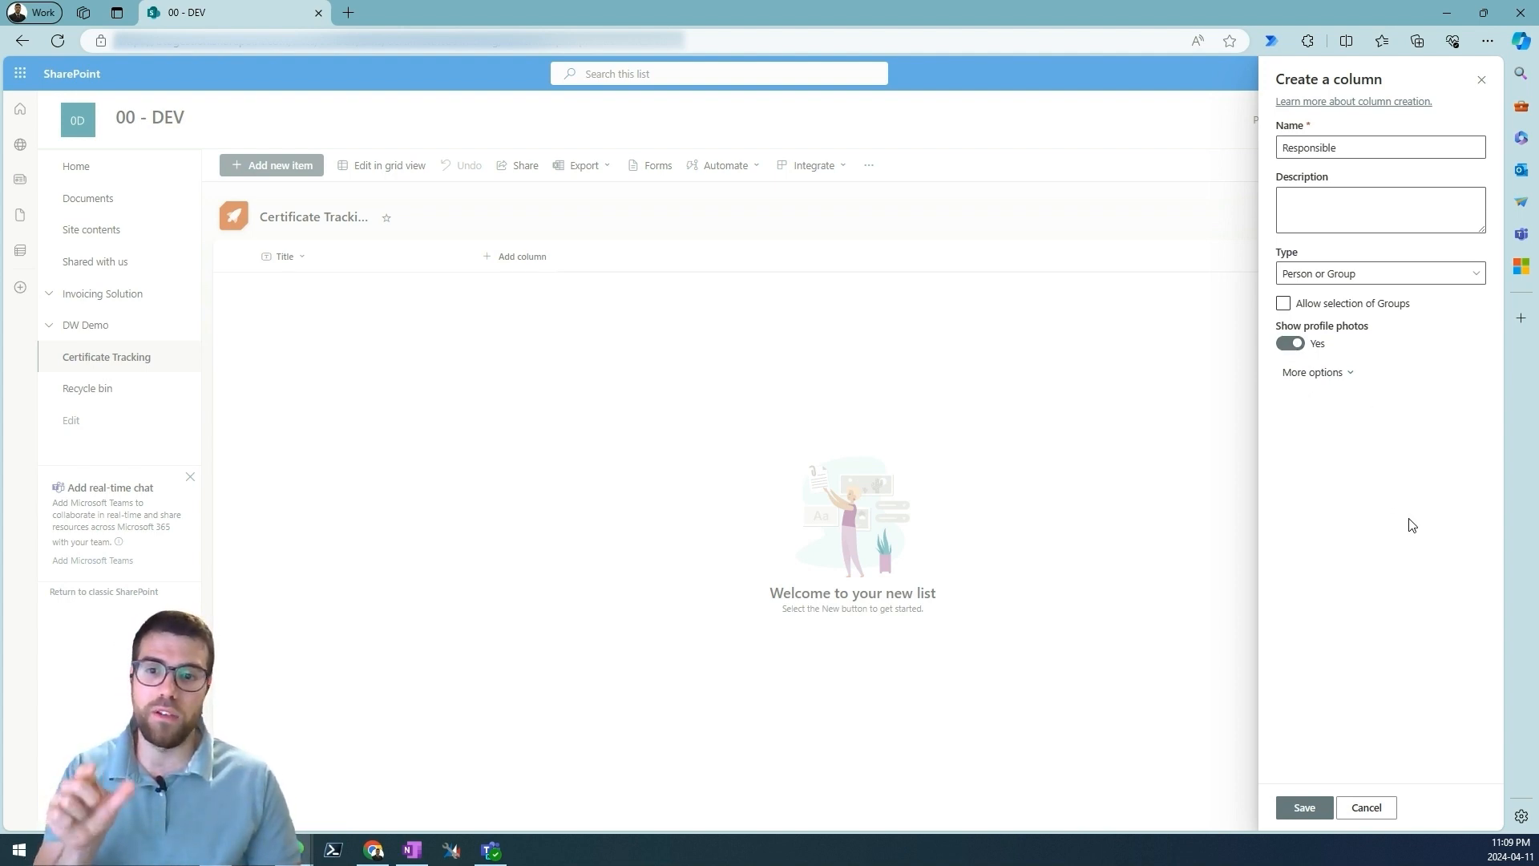
{"action": "left_click", "coordinate": [1304, 808]}
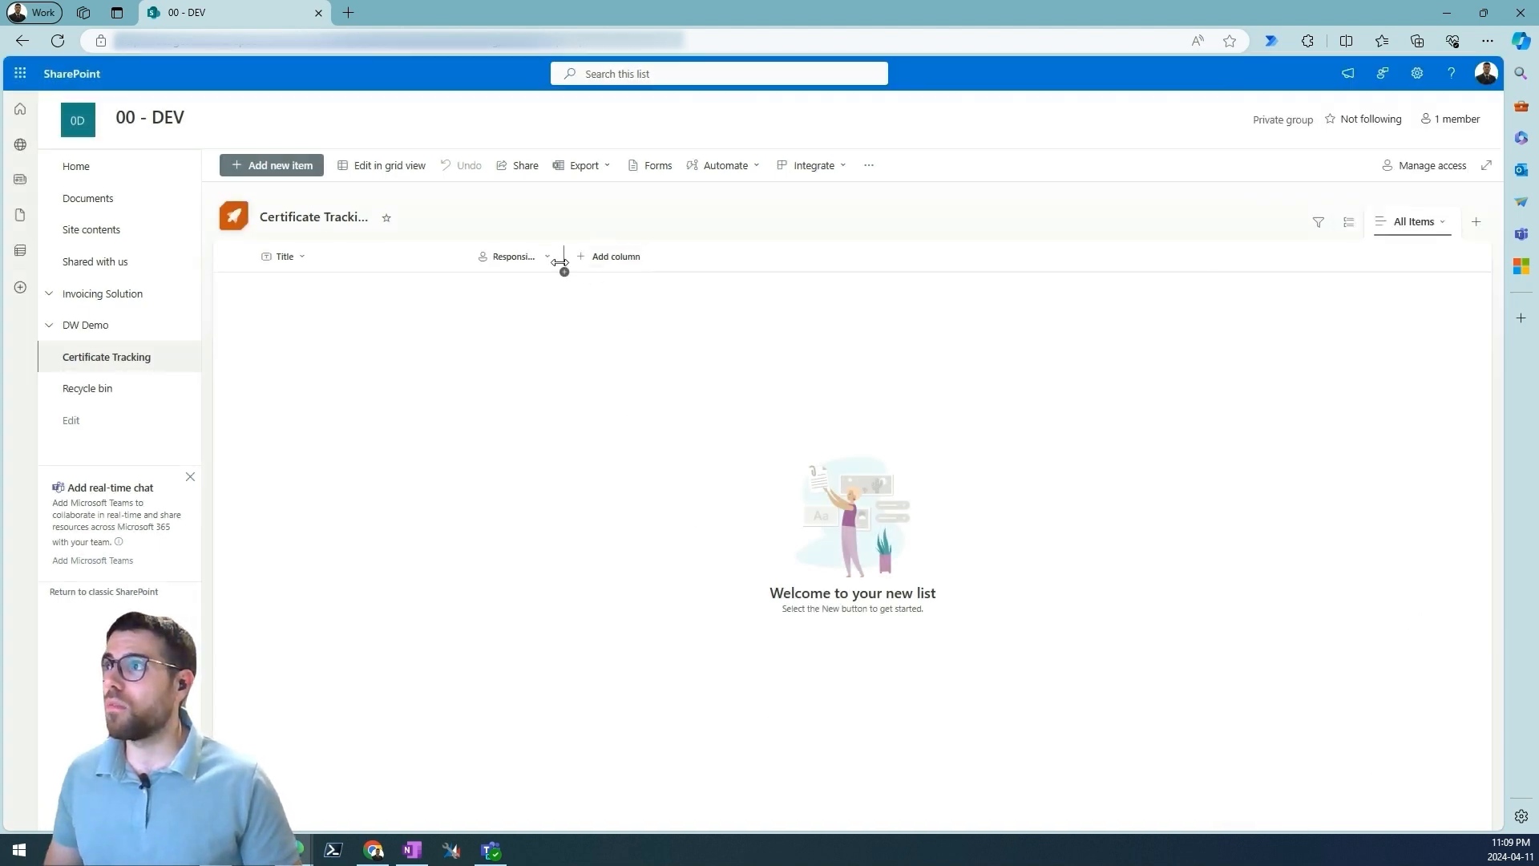
- Start a new Choice column and name it Certificate Type
{"action": "left_click", "coordinate": [650, 256]}
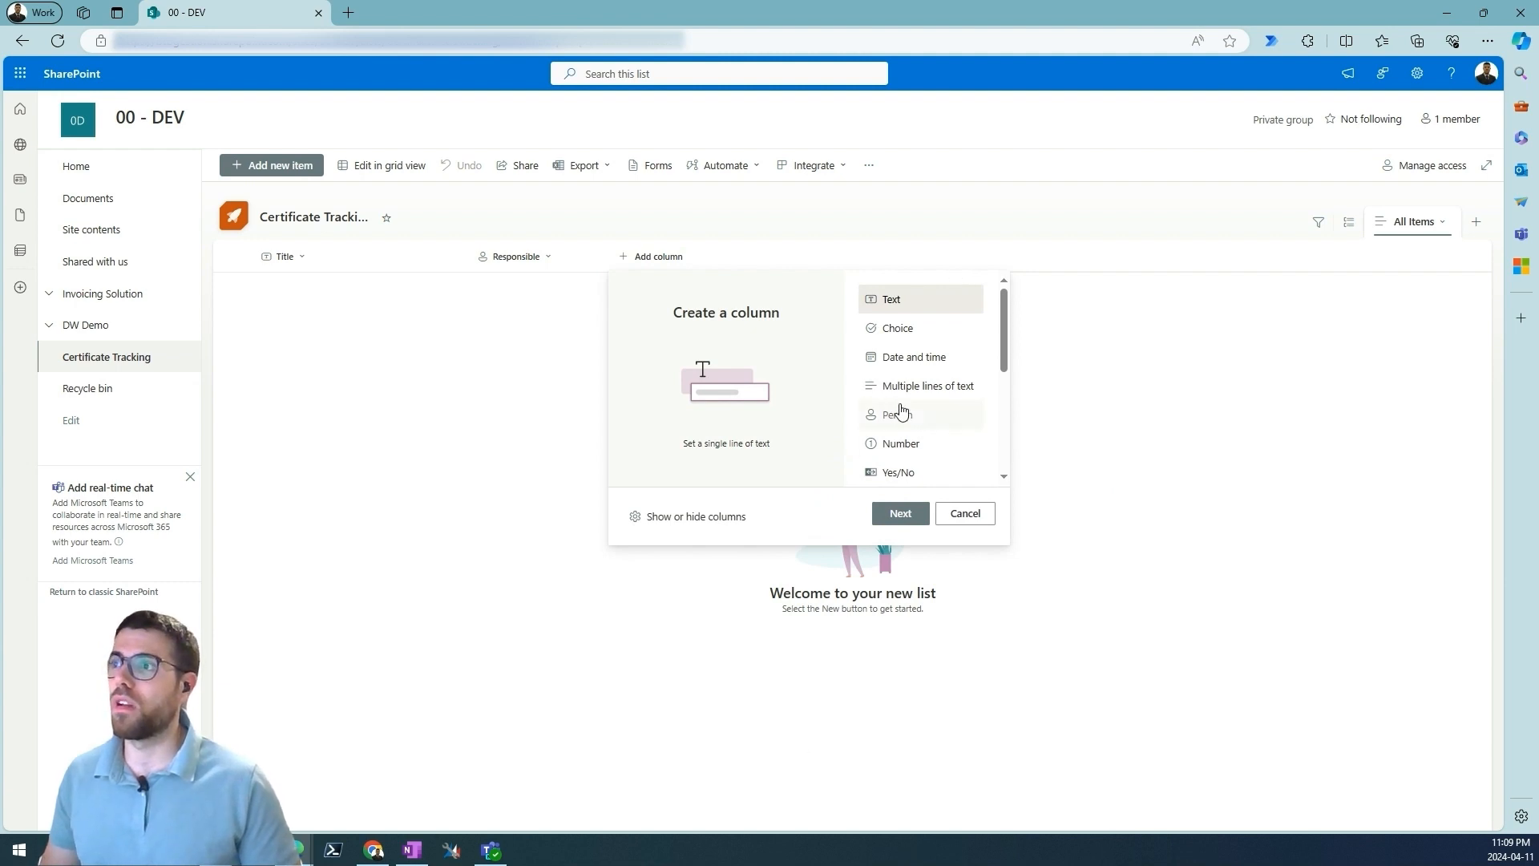
{"action": "scroll", "coordinate": [890, 473], "scroll_direction": "down", "scroll_amount": 1}
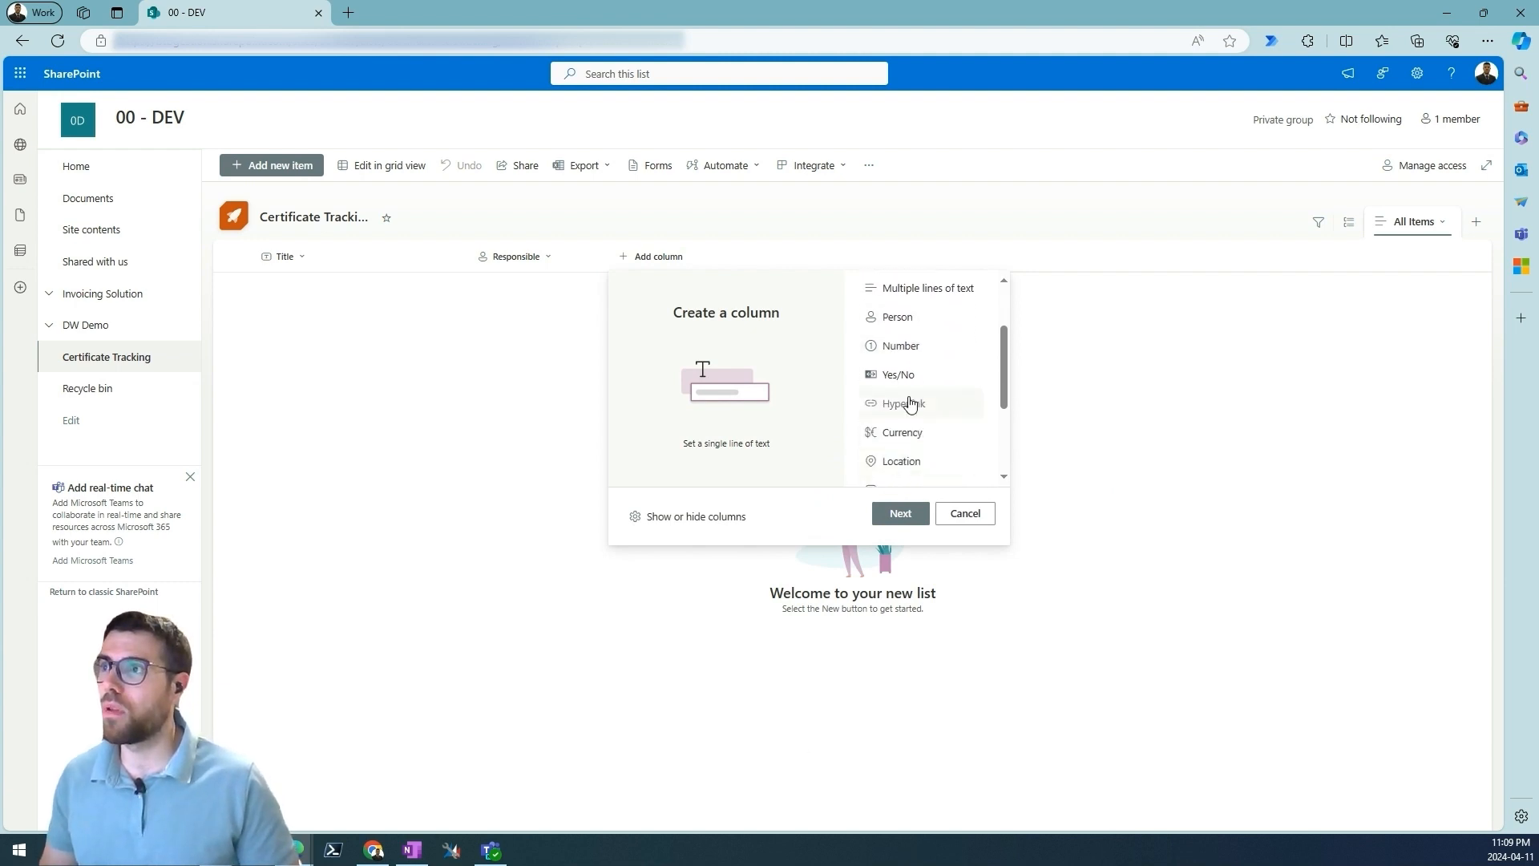
{"action": "scroll", "coordinate": [906, 396], "scroll_direction": "down", "scroll_amount": 3}
{"action": "scroll", "coordinate": [907, 397], "scroll_direction": "up", "scroll_amount": 4}
{"action": "scroll", "coordinate": [919, 417], "scroll_direction": "up", "scroll_amount": 1}
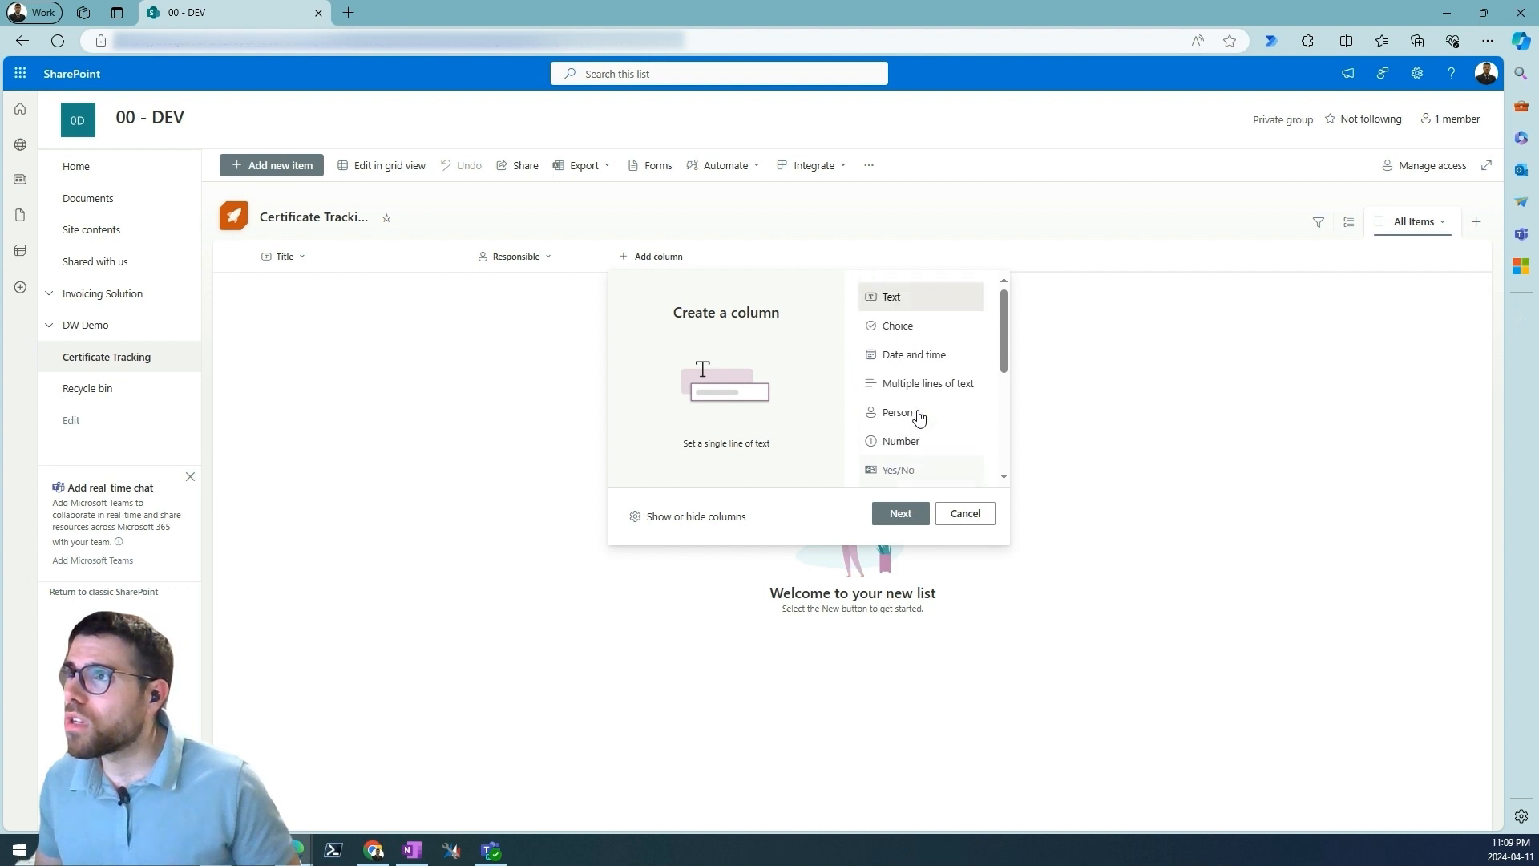
{"action": "left_click", "coordinate": [932, 330]}
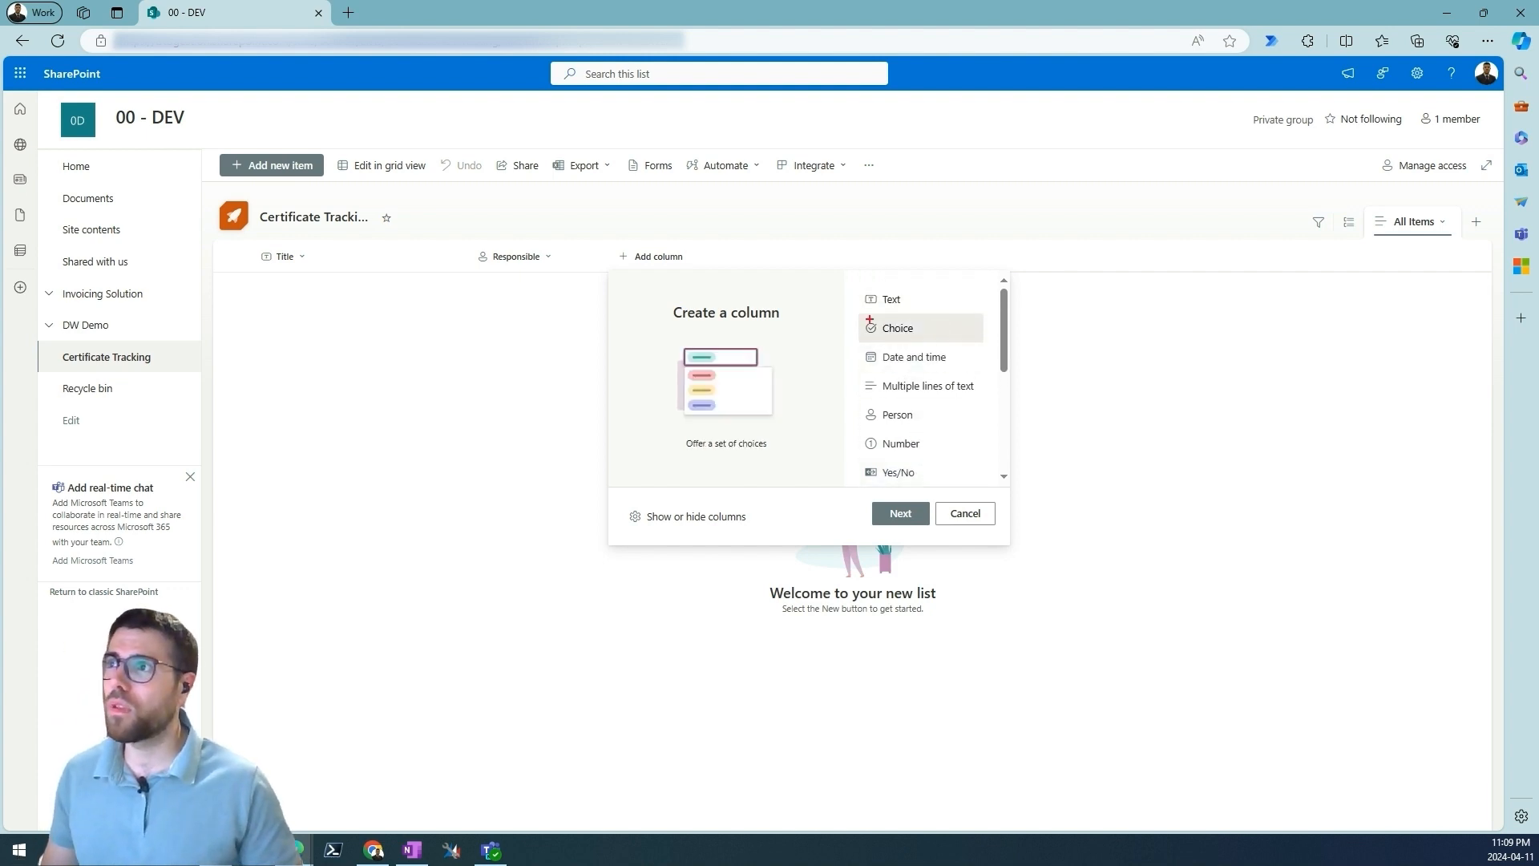
{"action": "left_click", "coordinate": [900, 514]}
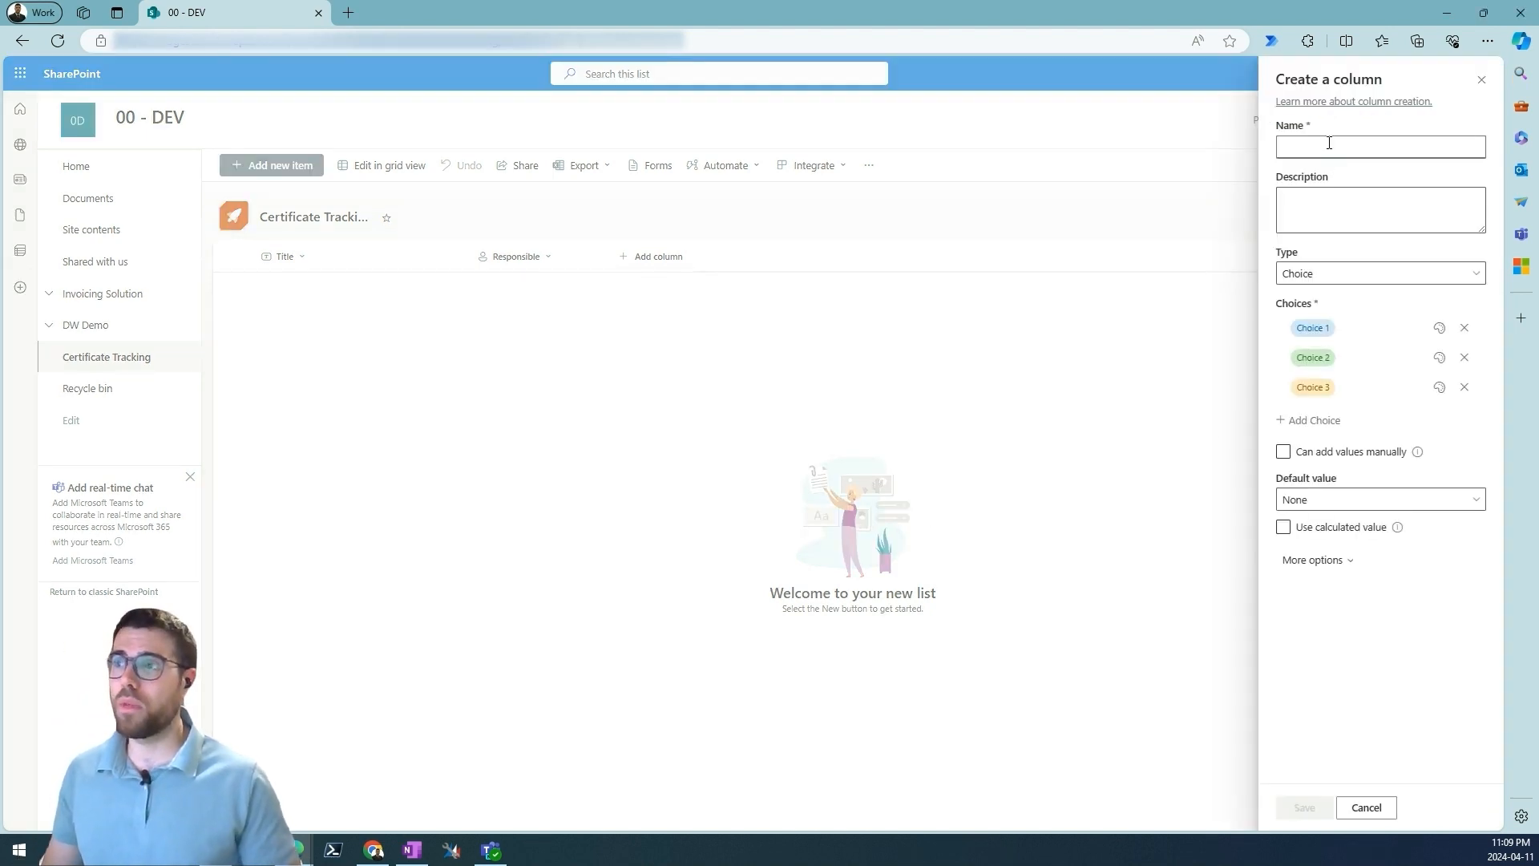
{"action": "left_click", "coordinate": [1329, 145]}
{"action": "type", "text": "Cer"}
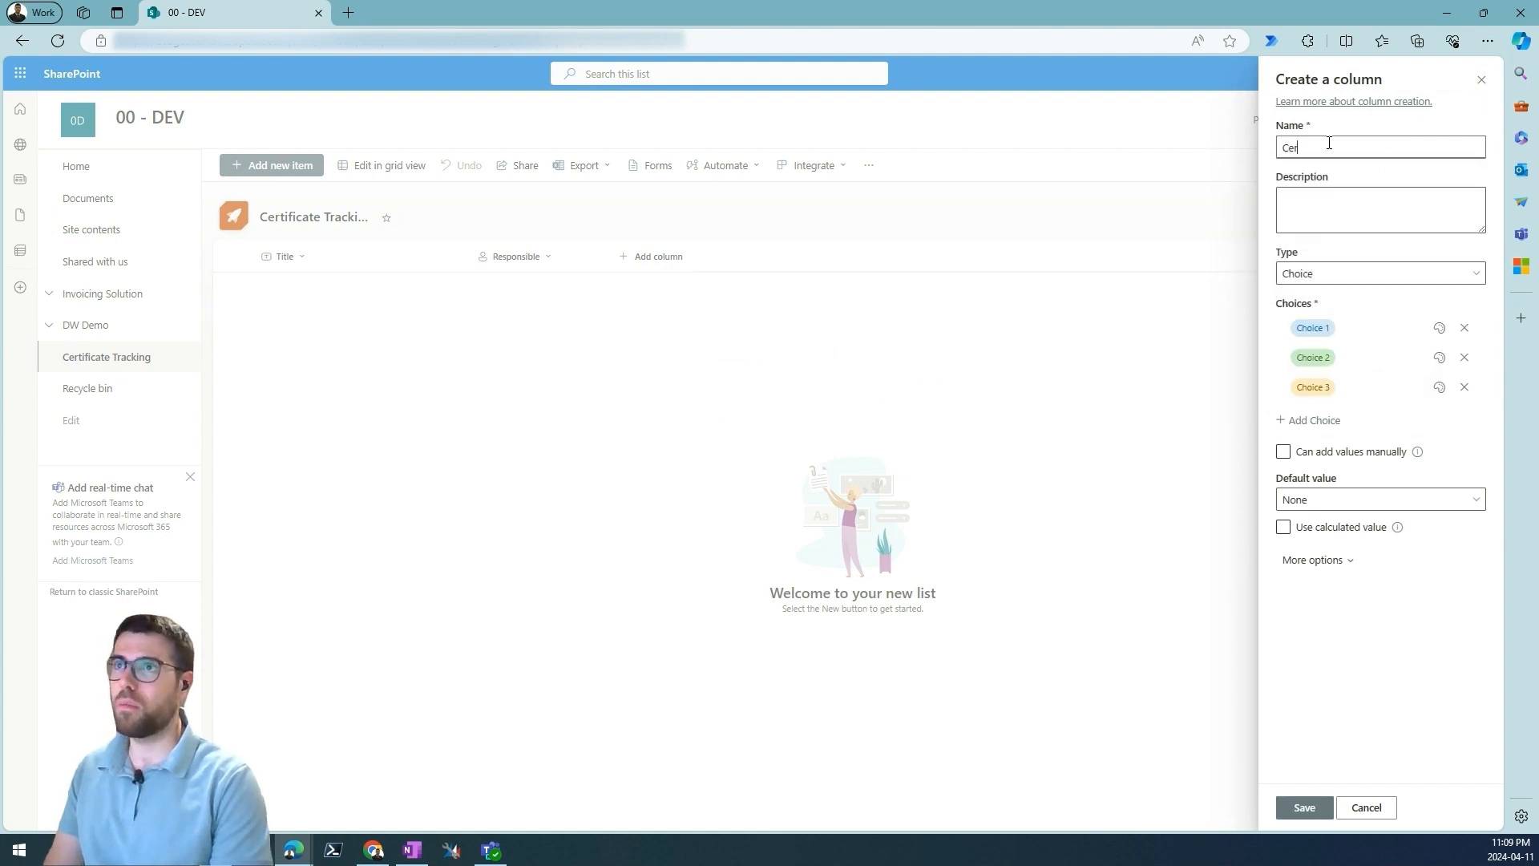
{"action": "type", "text": "tificate Type"}
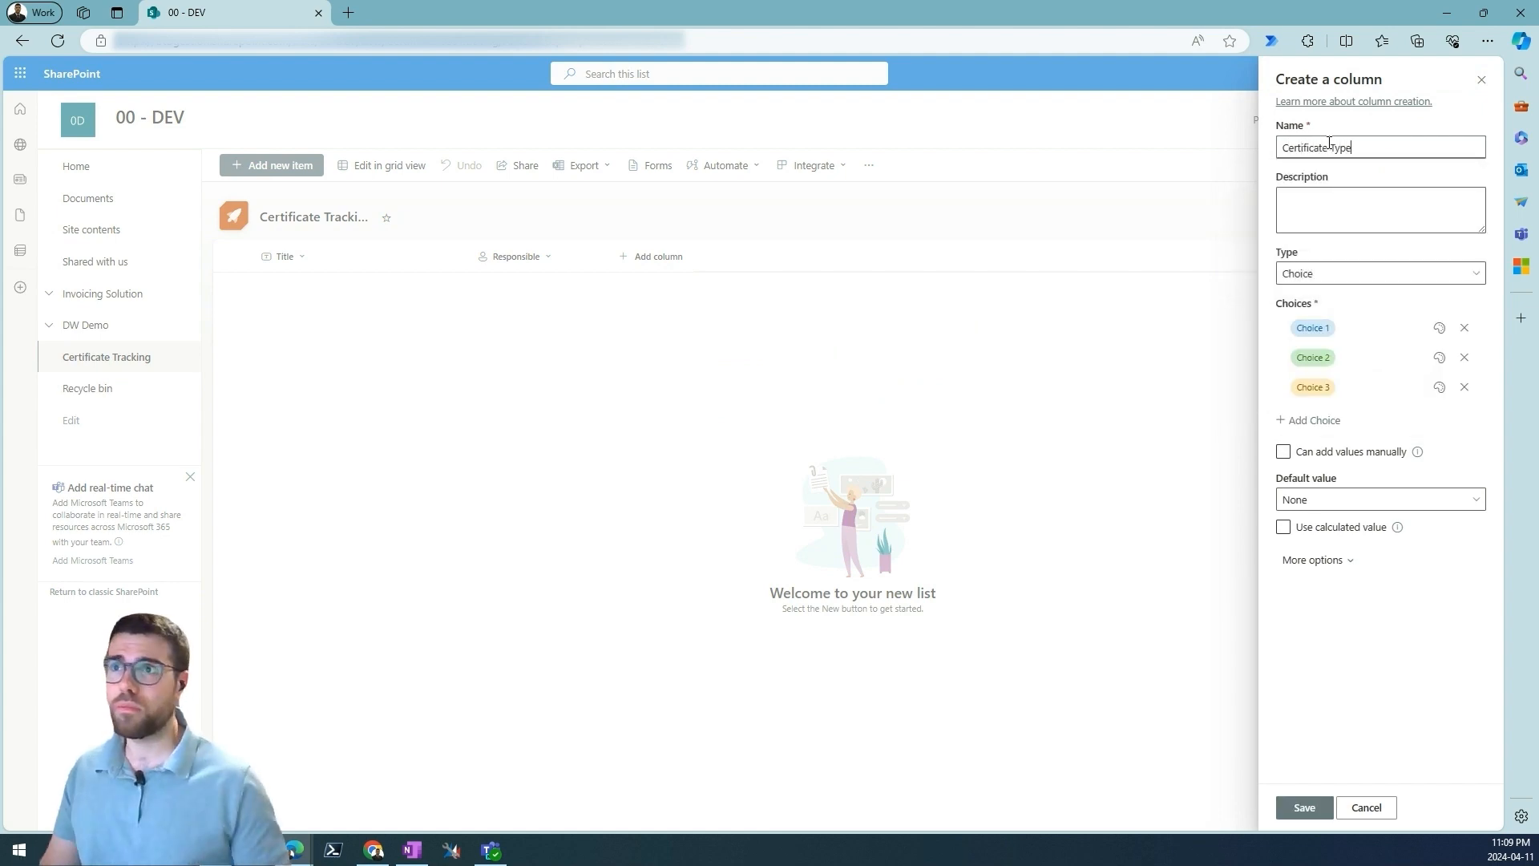
- Set the Certificate Type choices to Azure App Registration and VM Certificate, remove the third choice and save the column
{"action": "left_click", "coordinate": [1337, 329]}
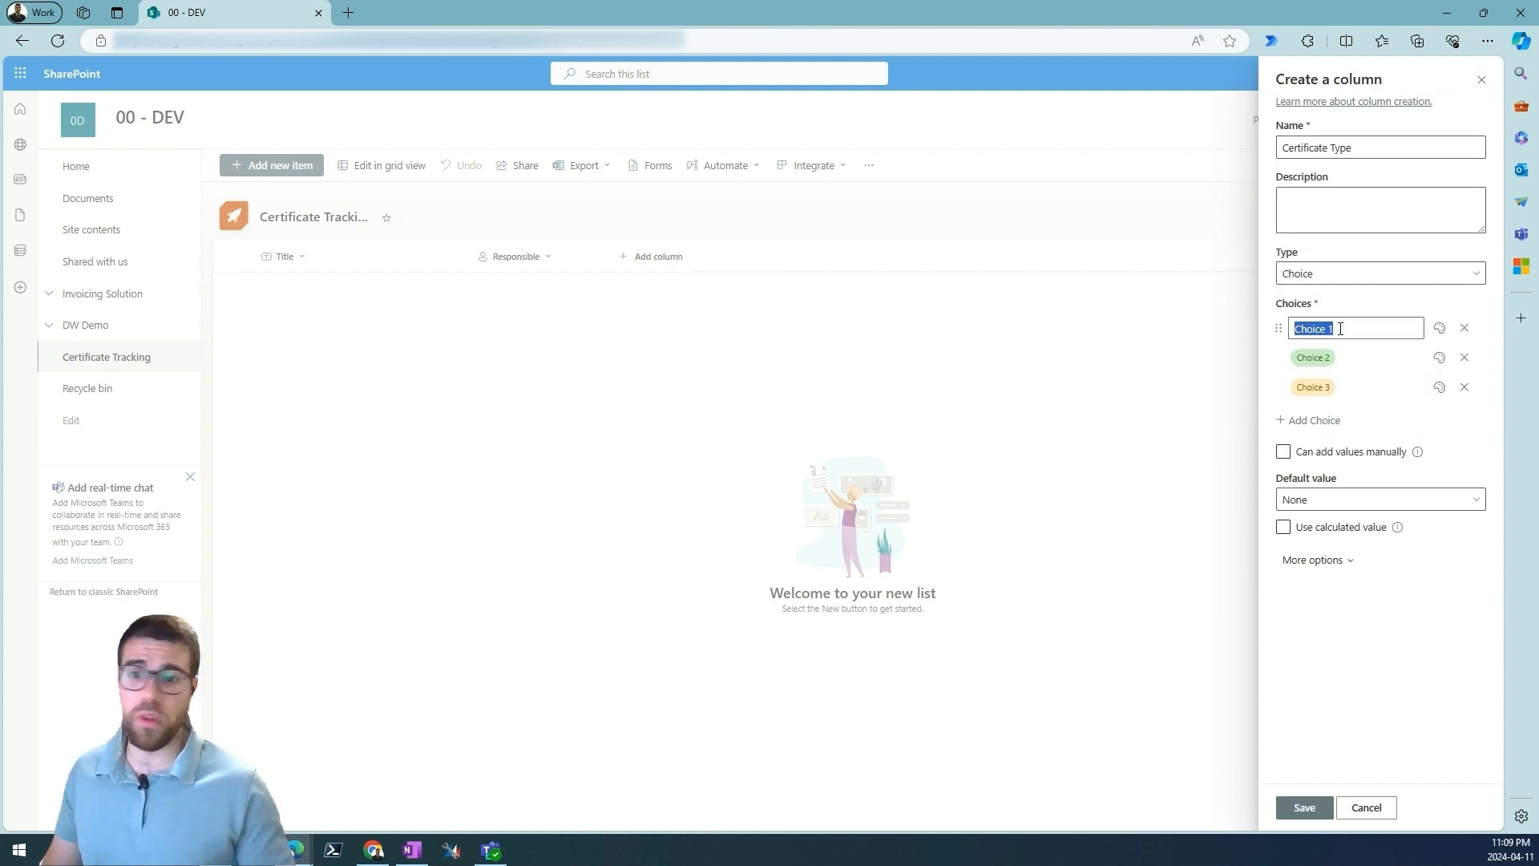
{"action": "type", "text": "Az"}
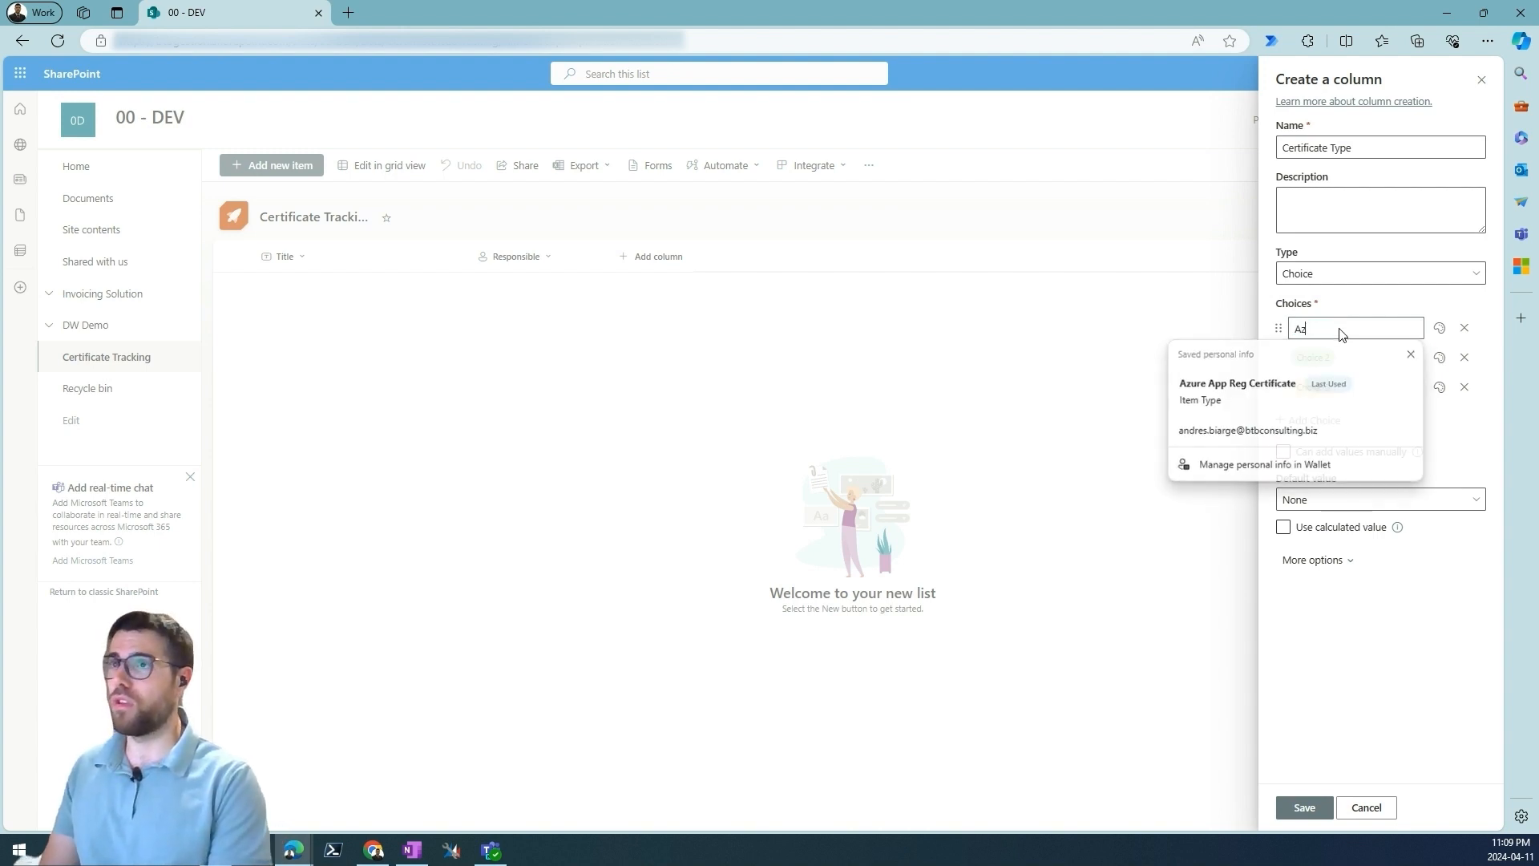
{"action": "type", "text": "ure App Registration"}
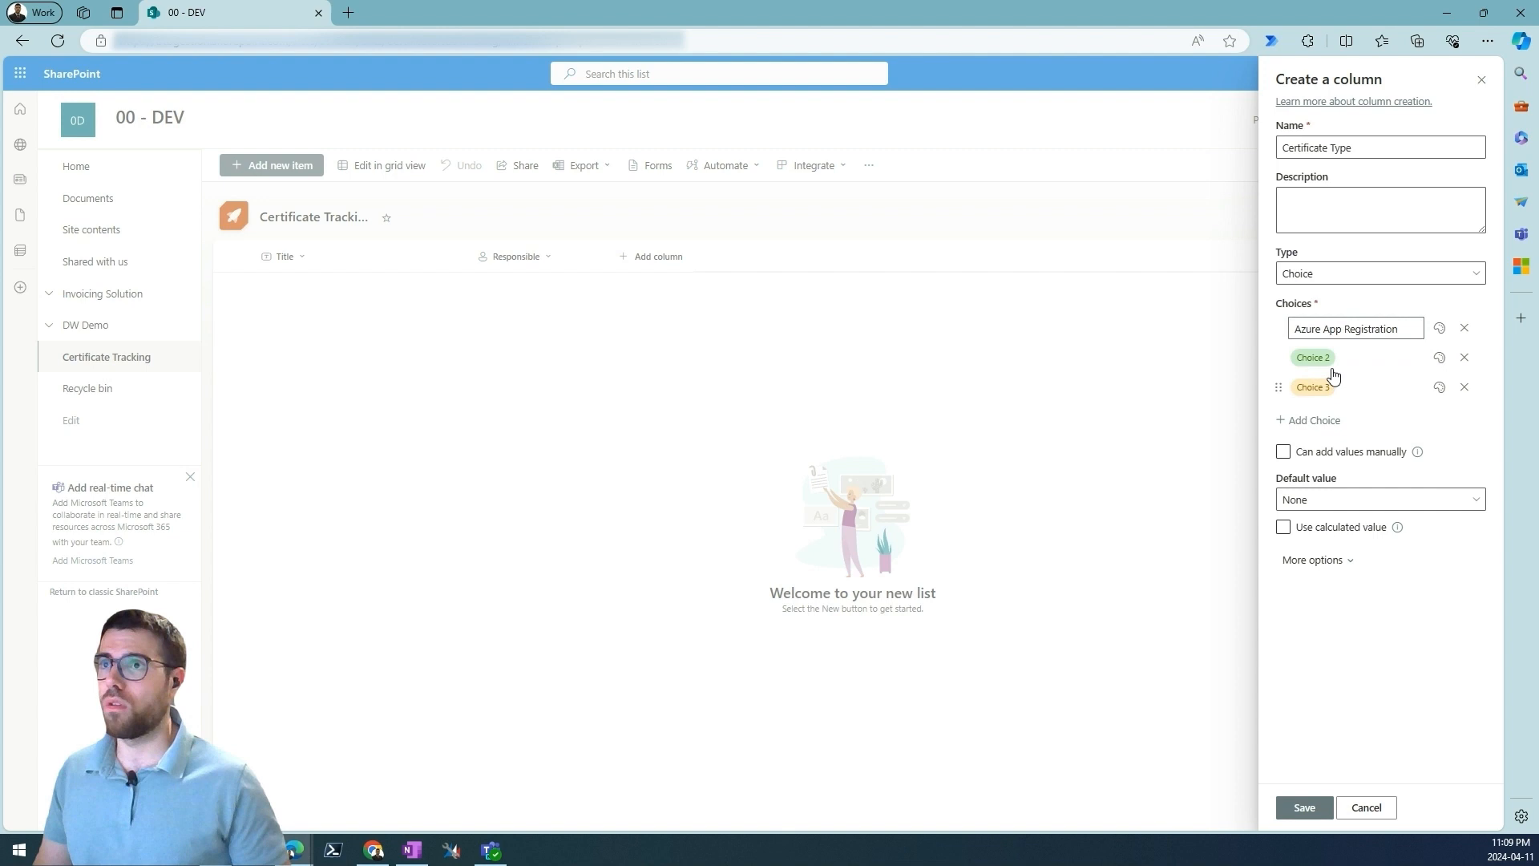
{"action": "left_click", "coordinate": [1328, 358]}
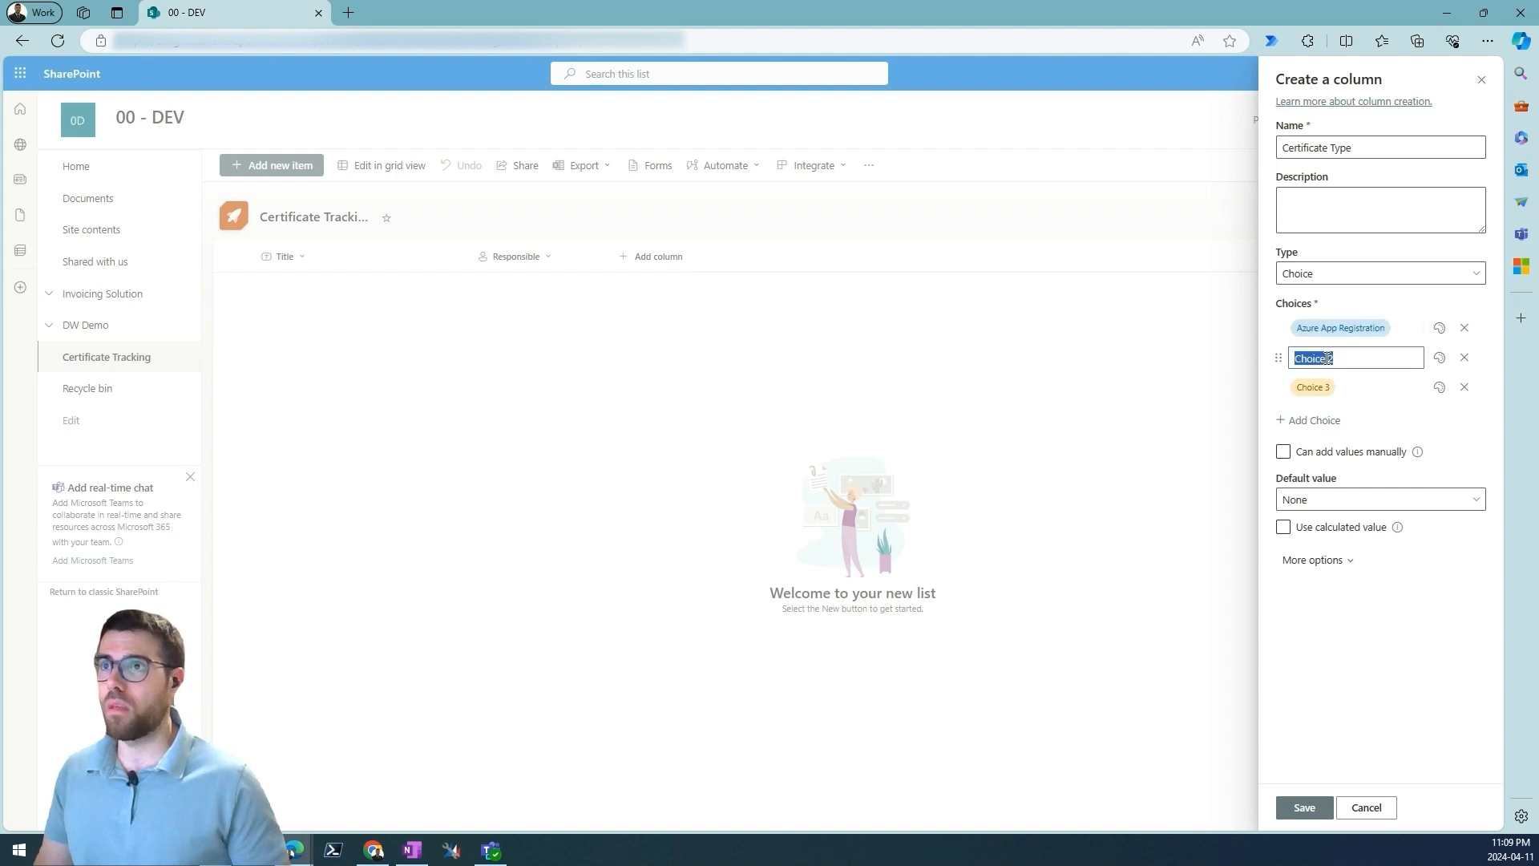
{"action": "type", "text": "VM Cert"}
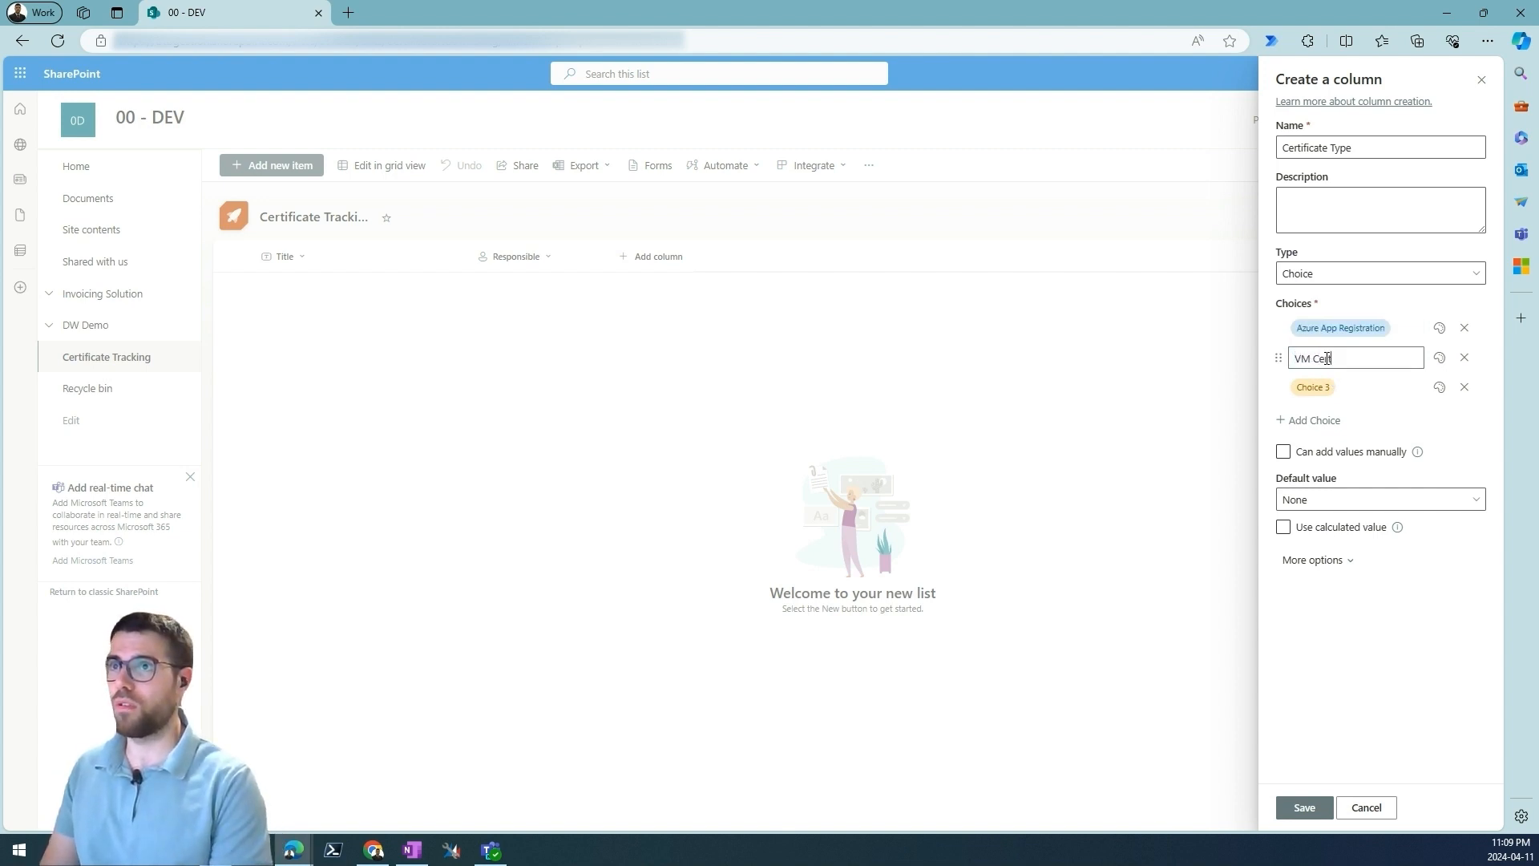
{"action": "type", "text": "ificate"}
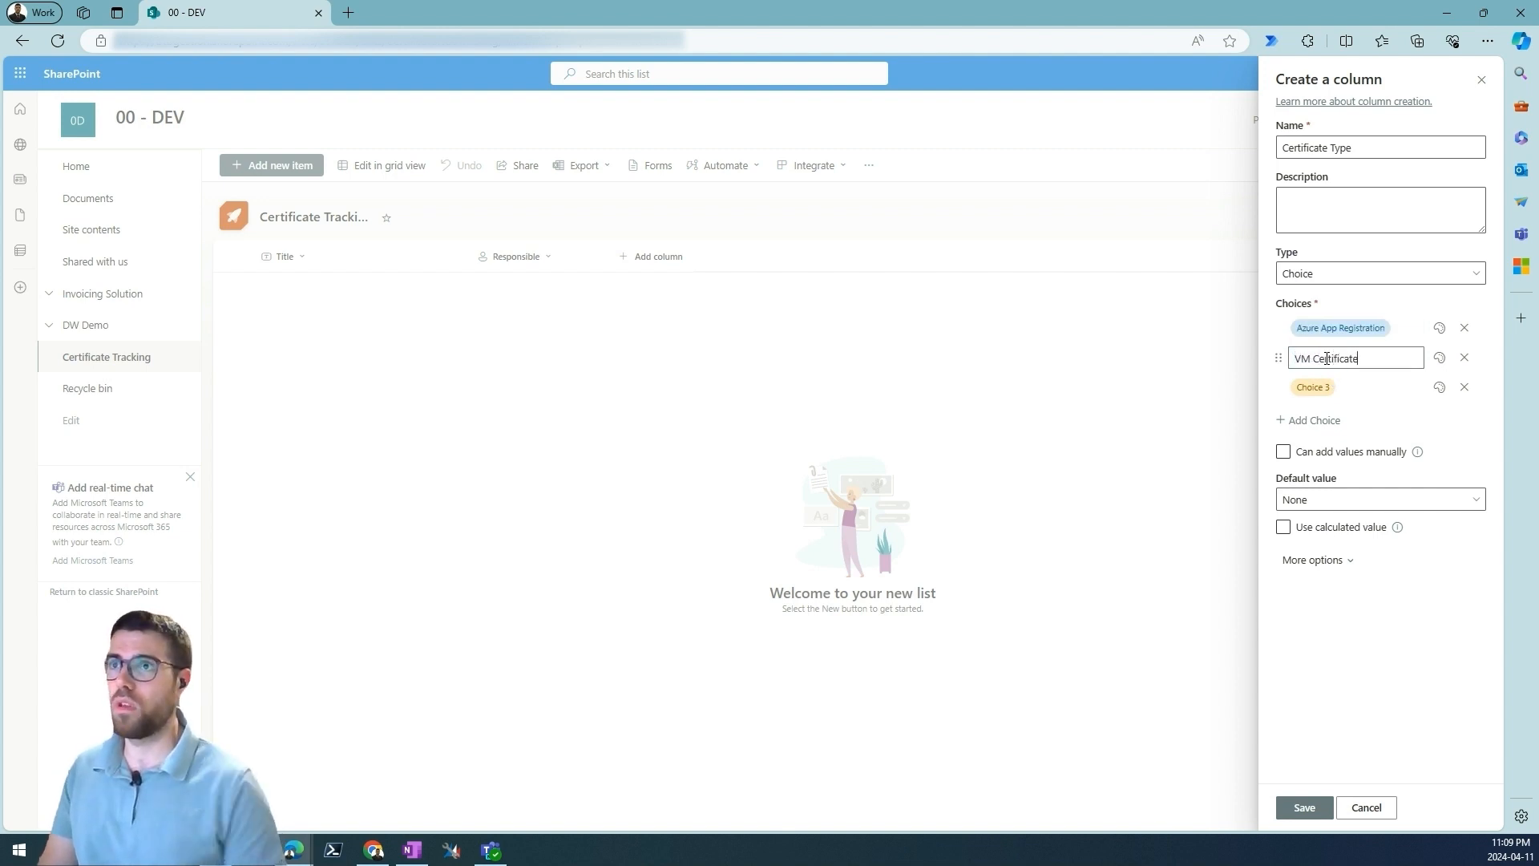
{"action": "left_click", "coordinate": [1465, 388]}
{"action": "key", "text": "Return"}
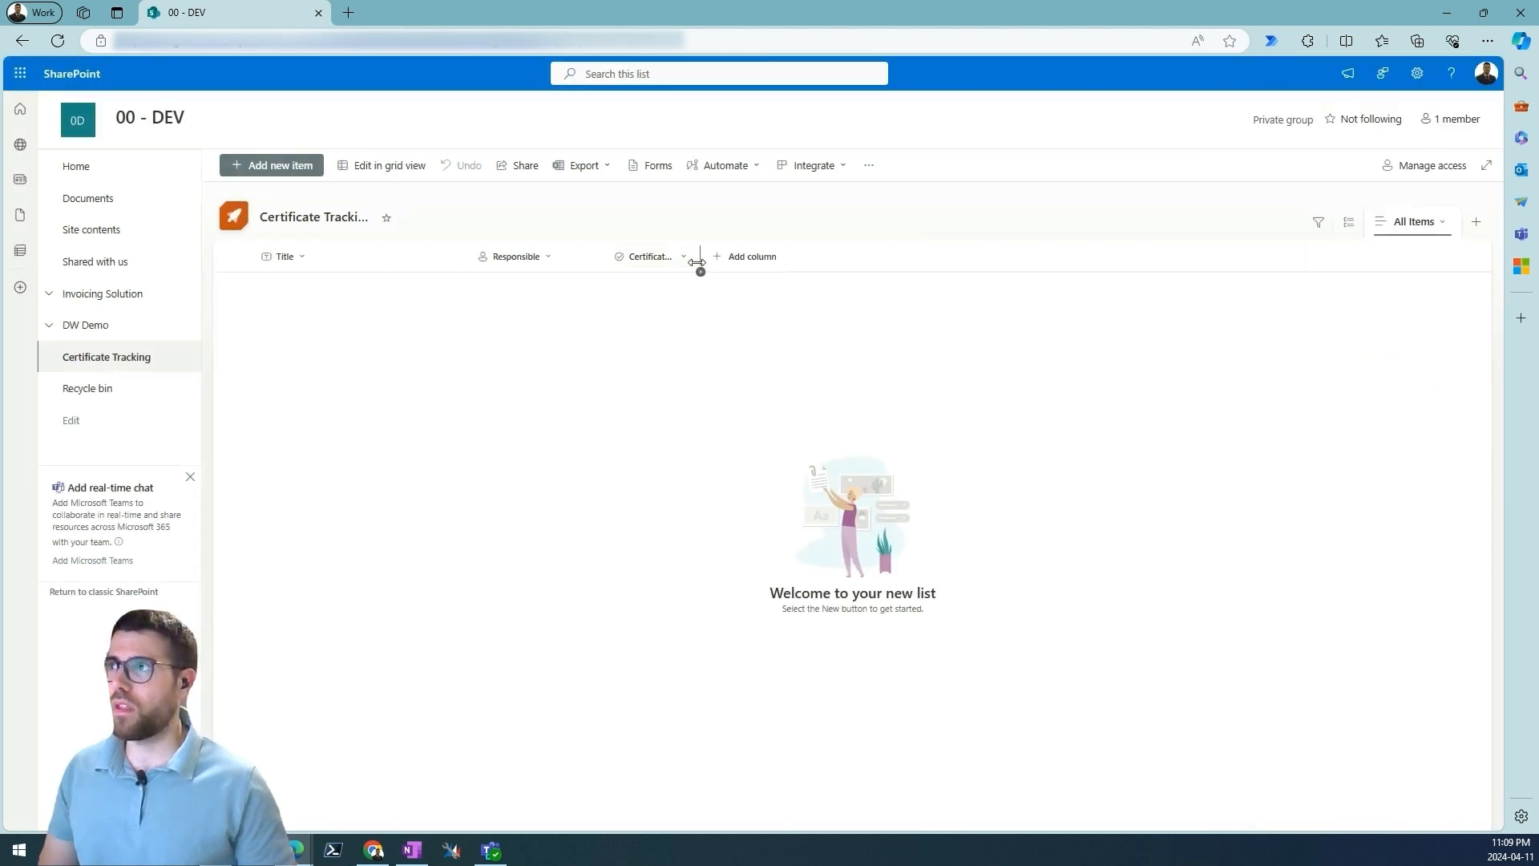
- Add a Date and time column named Expiration Date to the list, without including time
{"action": "left_click", "coordinate": [790, 256]}
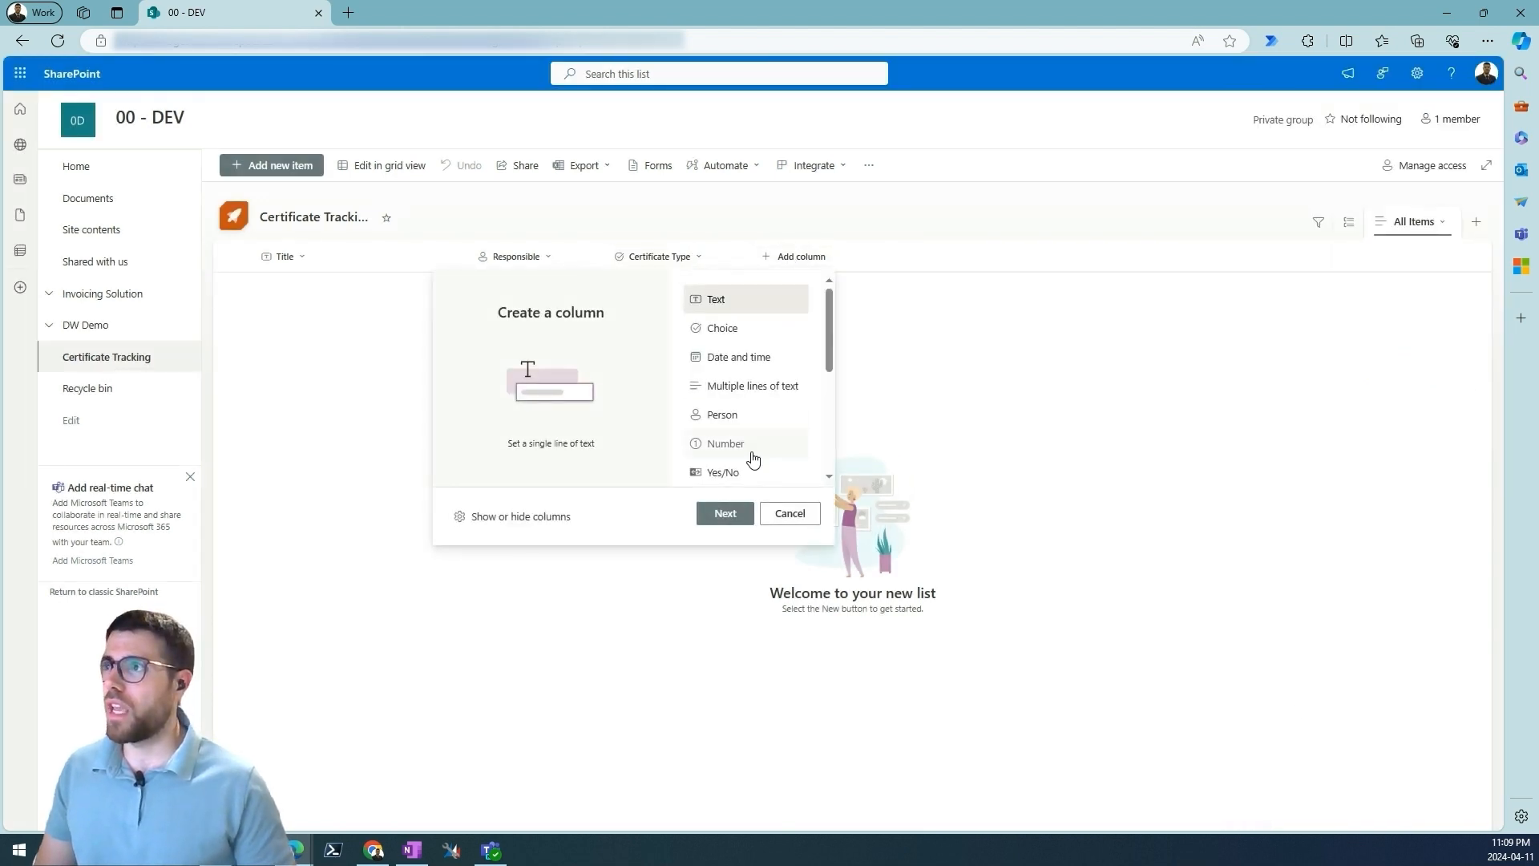
{"action": "left_click", "coordinate": [761, 360]}
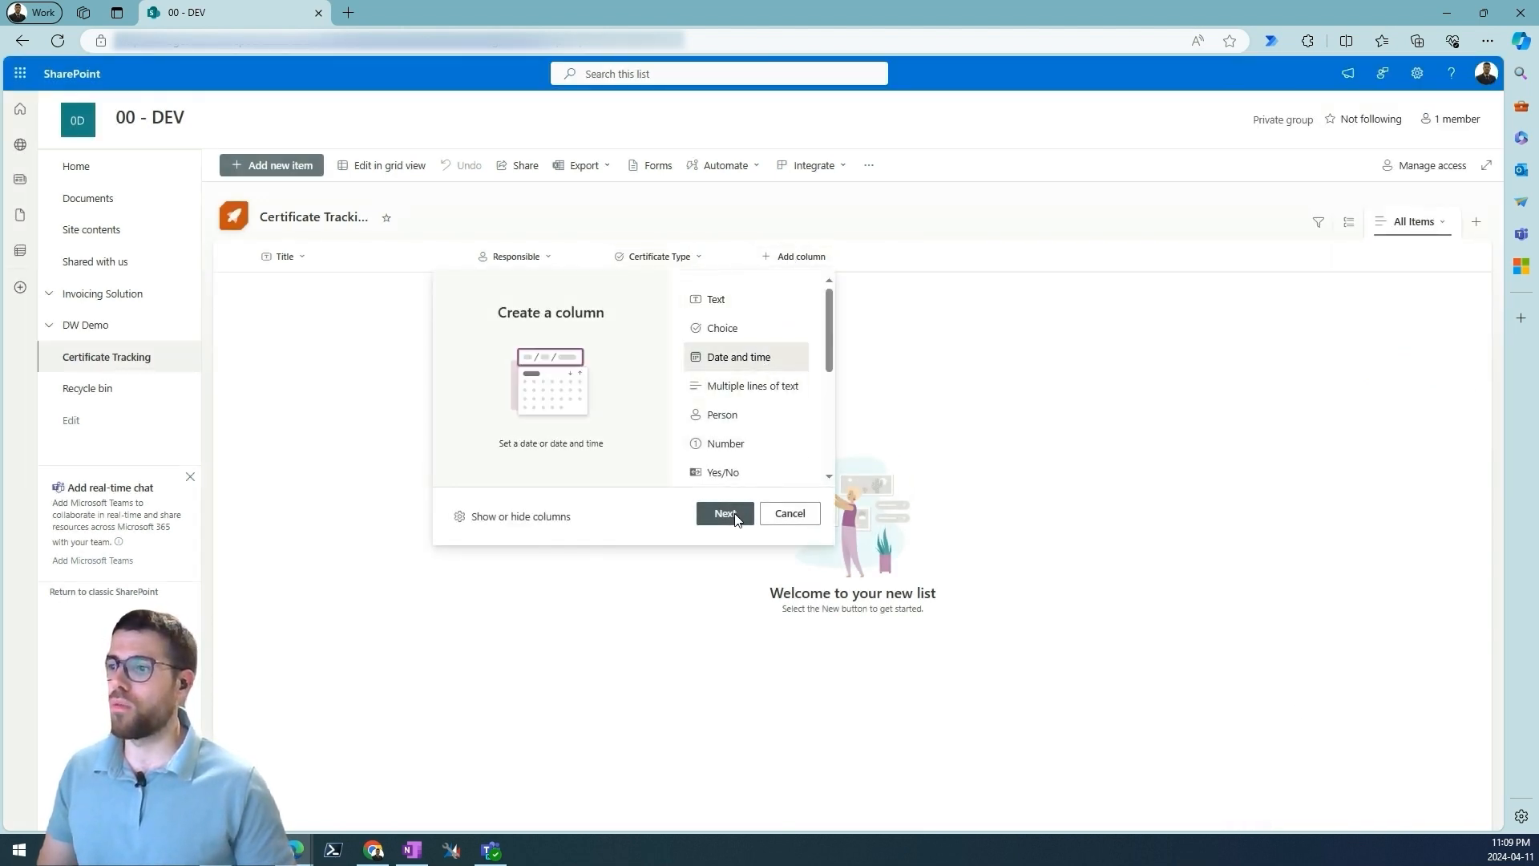
{"action": "left_click", "coordinate": [725, 513]}
{"action": "type", "text": "Expirat"}
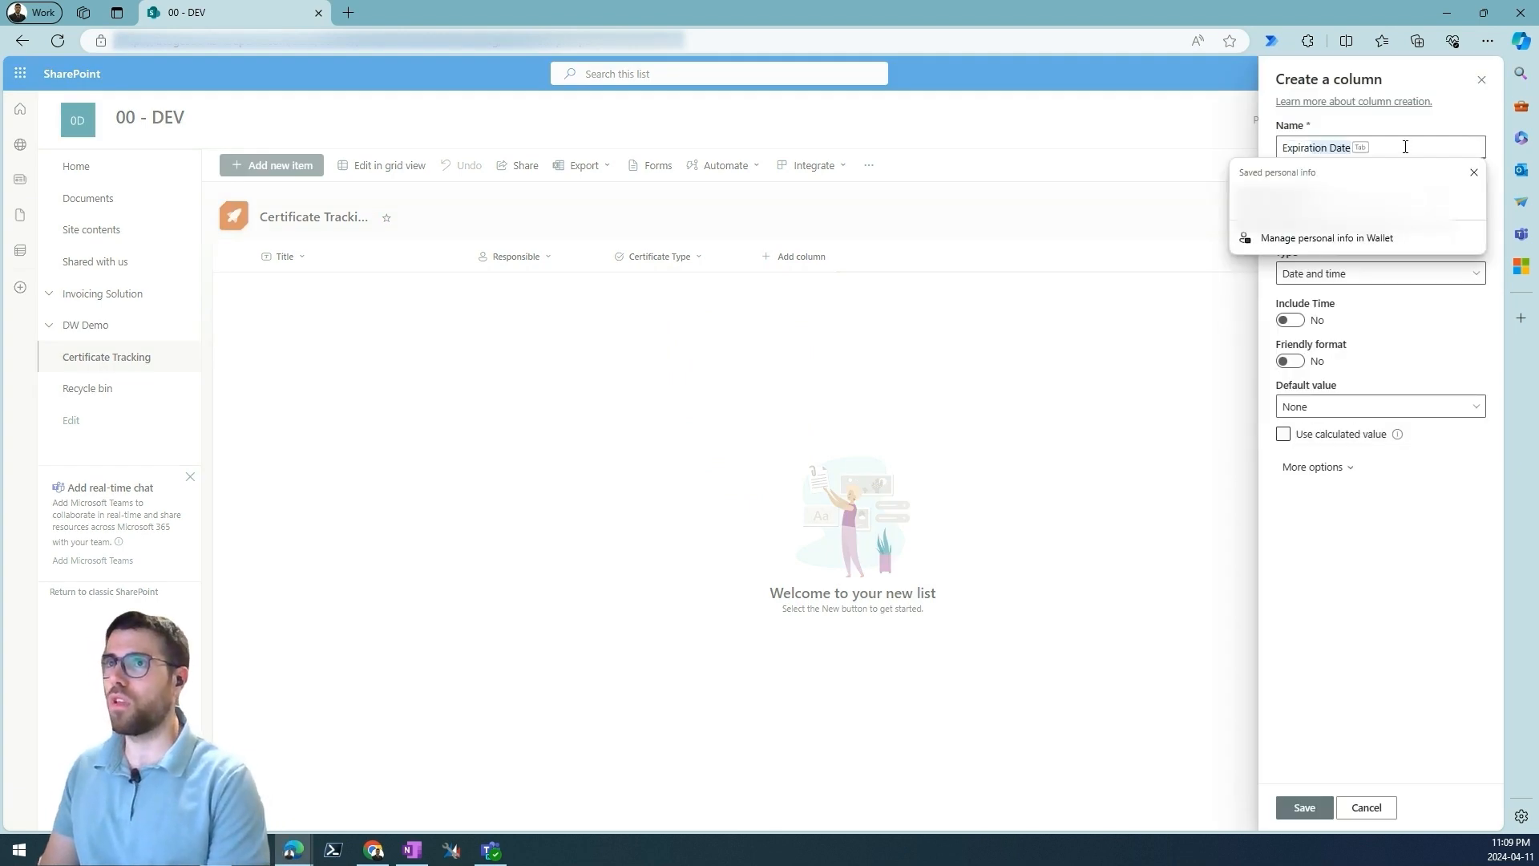
{"action": "key", "text": "Tab"}
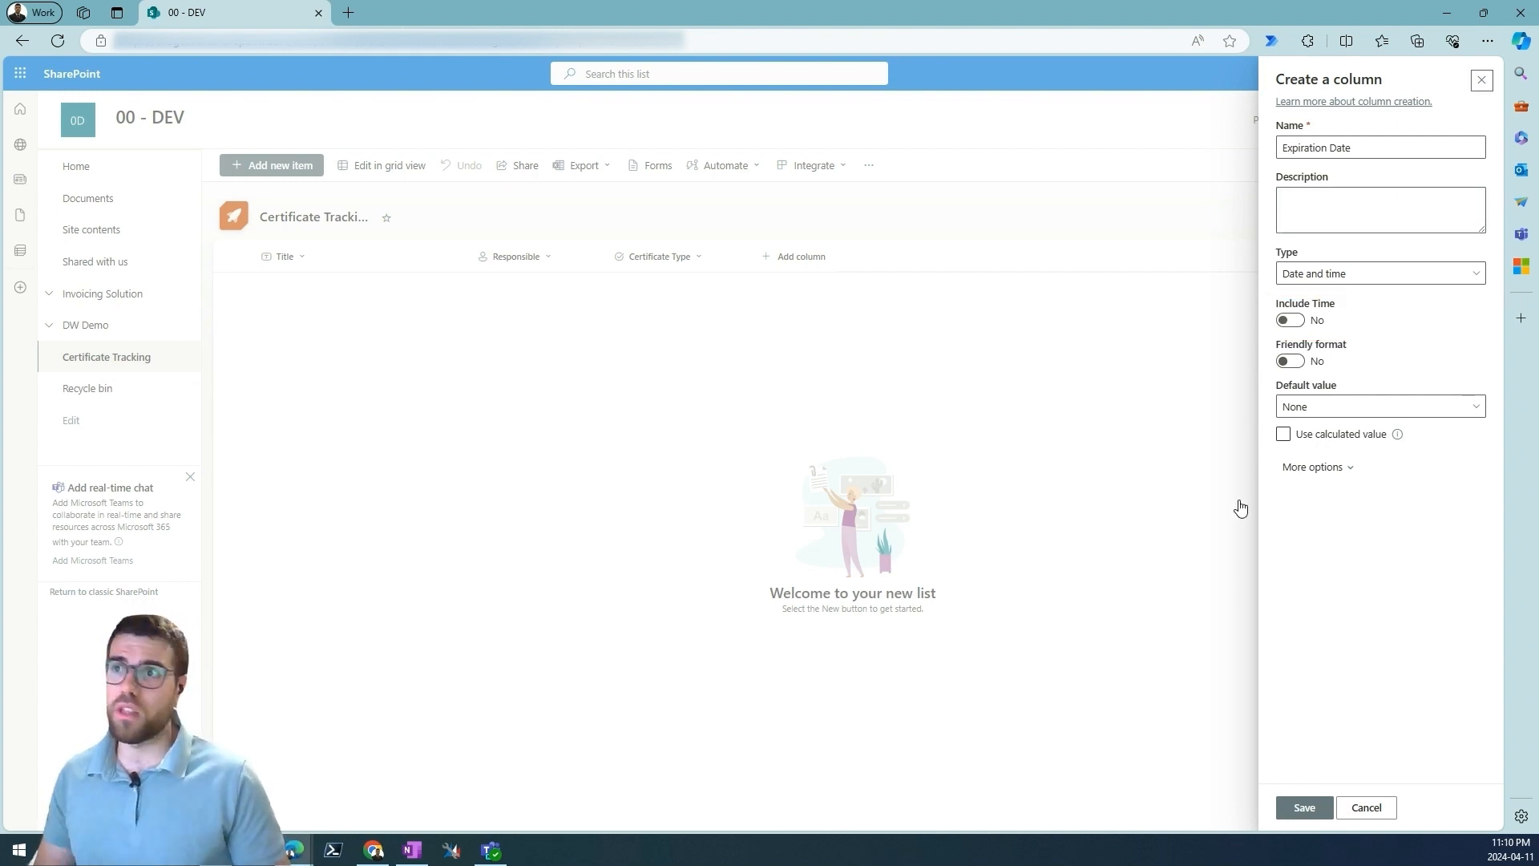
{"action": "left_click", "coordinate": [1291, 471]}
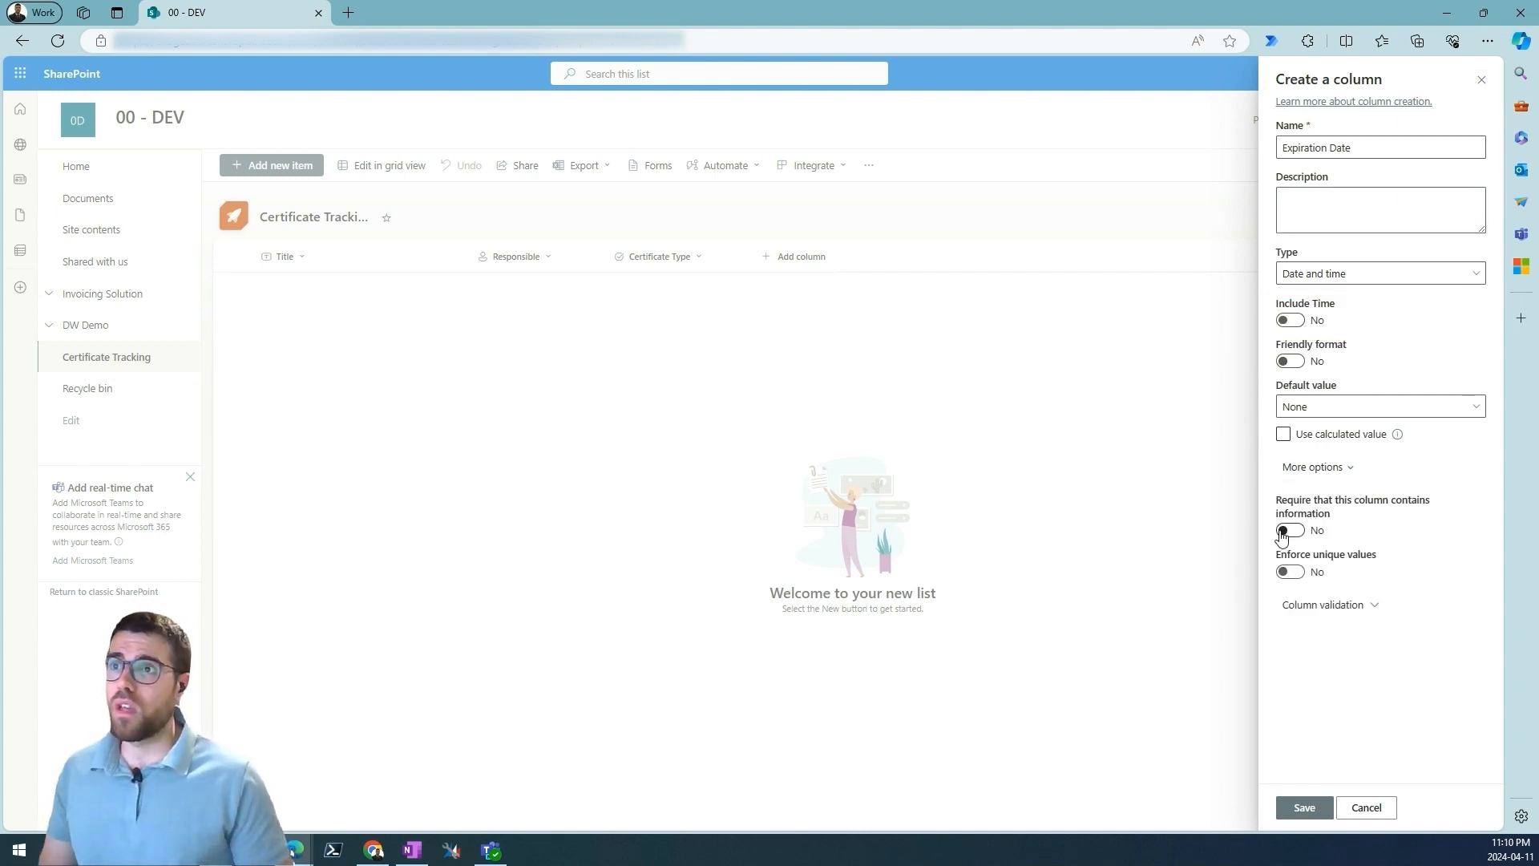
{"action": "left_click", "coordinate": [1303, 809]}
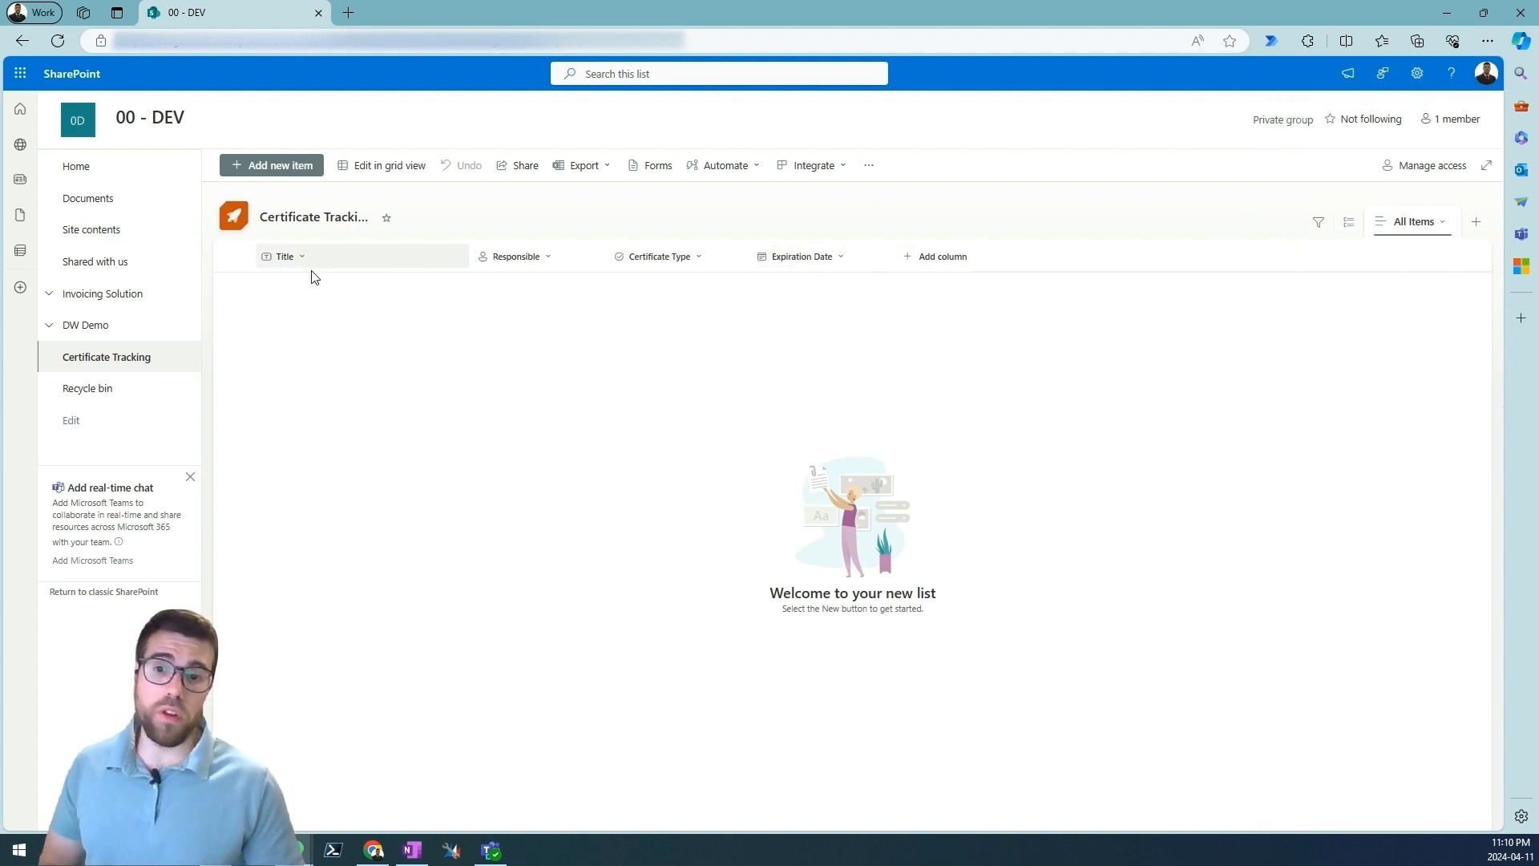
- Start a new list item titled "PnP PowerShell for document management solution"
{"action": "left_click", "coordinate": [286, 170]}
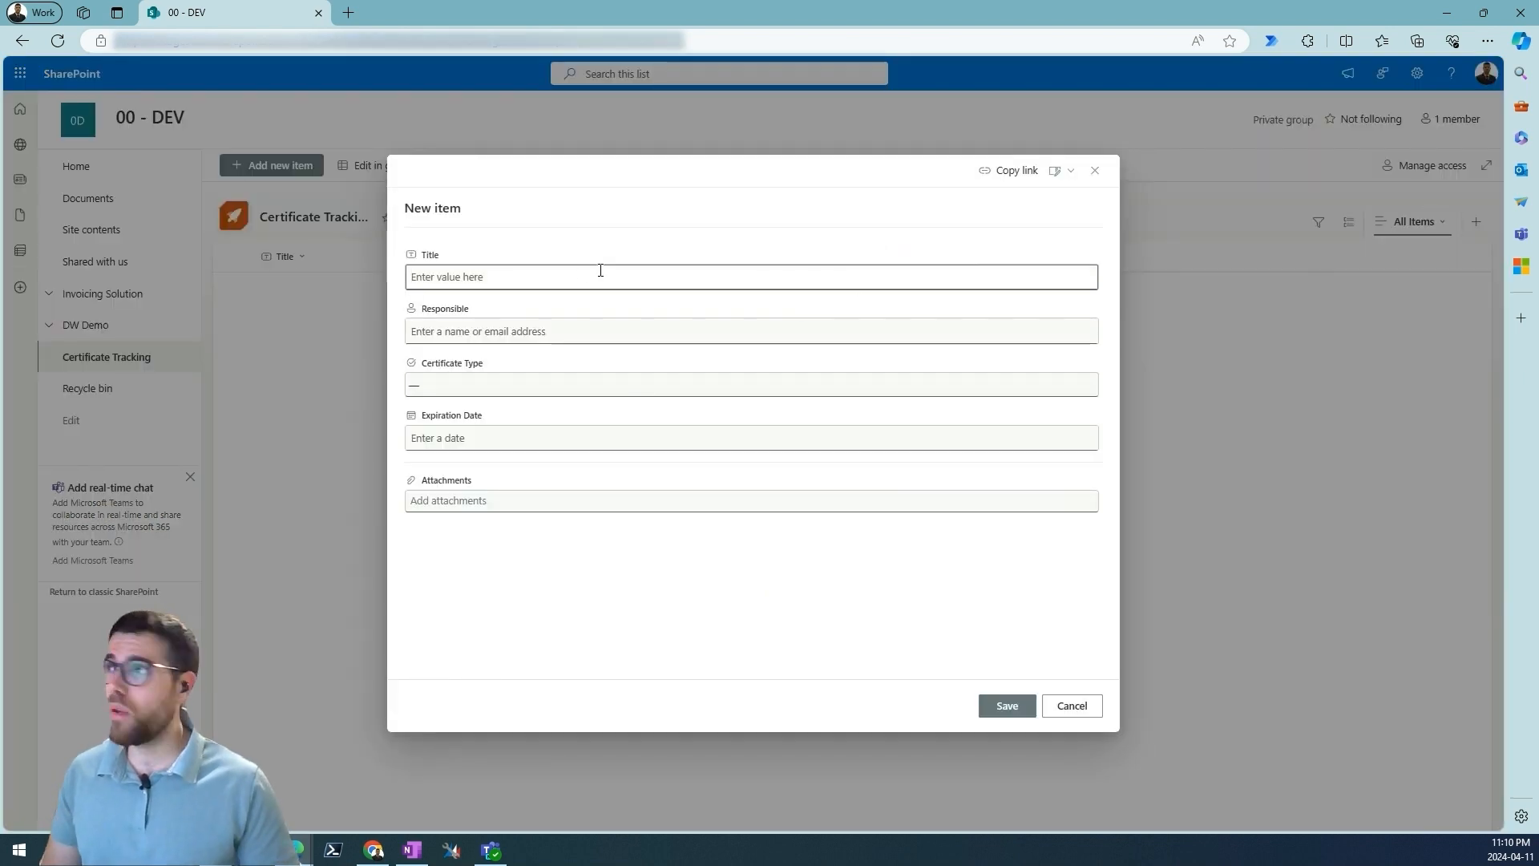
{"action": "left_click", "coordinate": [564, 281]}
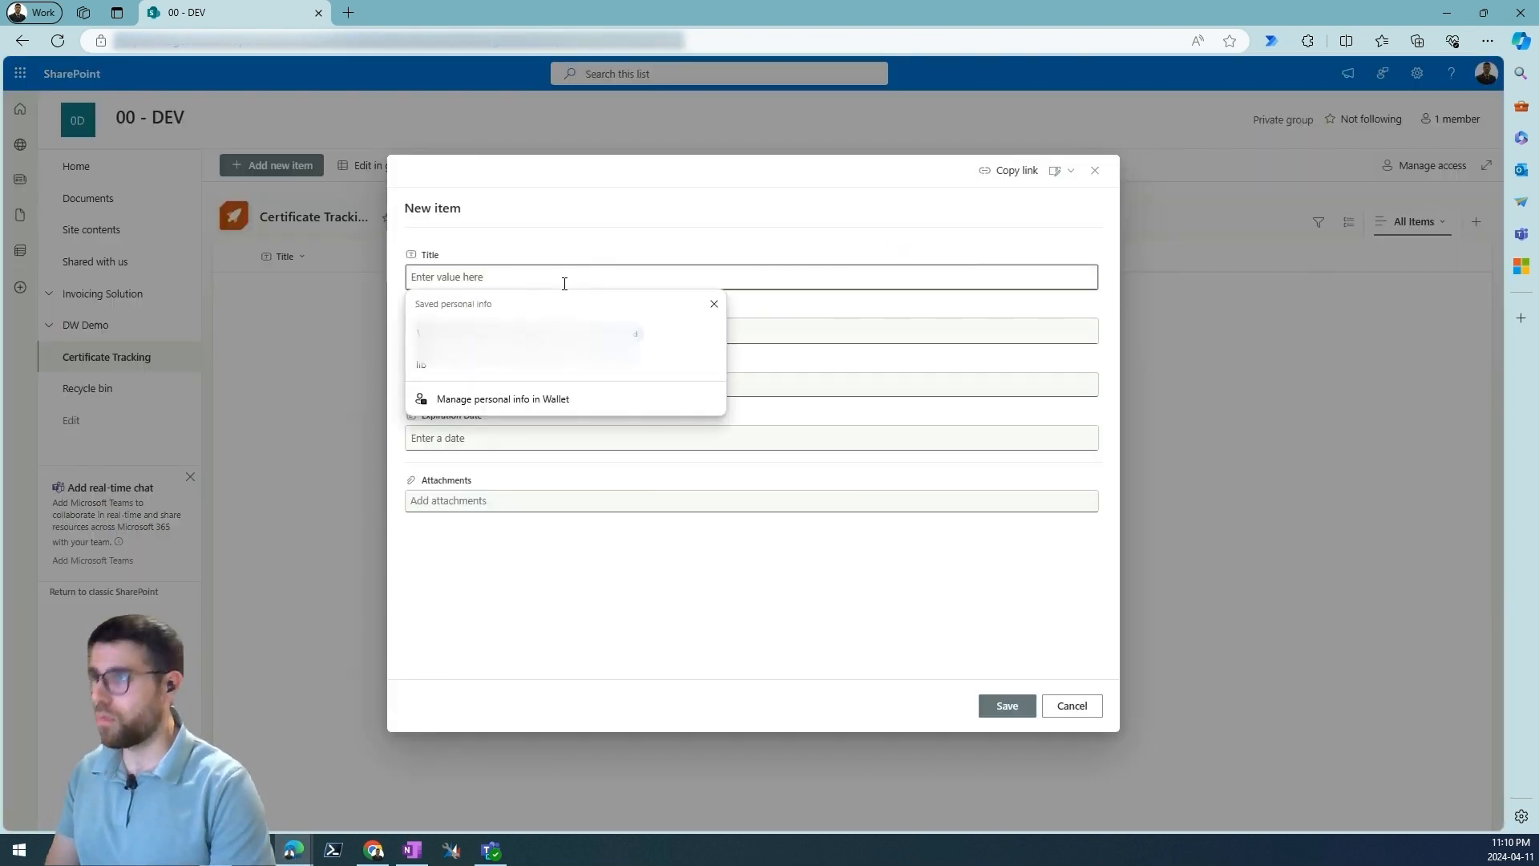
{"action": "type", "text": "PnP"}
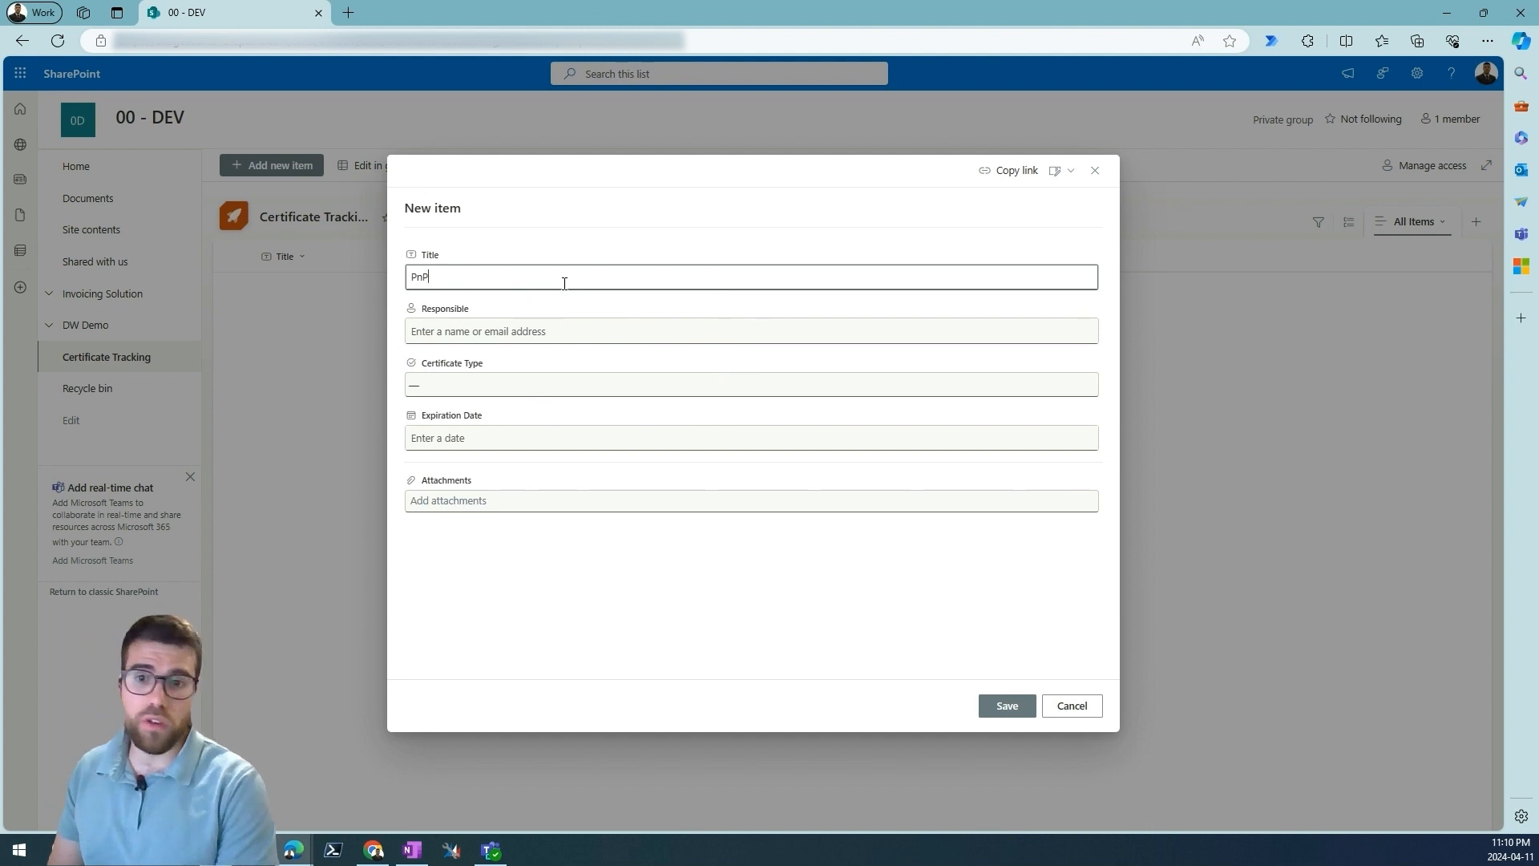
{"action": "type", "text": " POwer"}
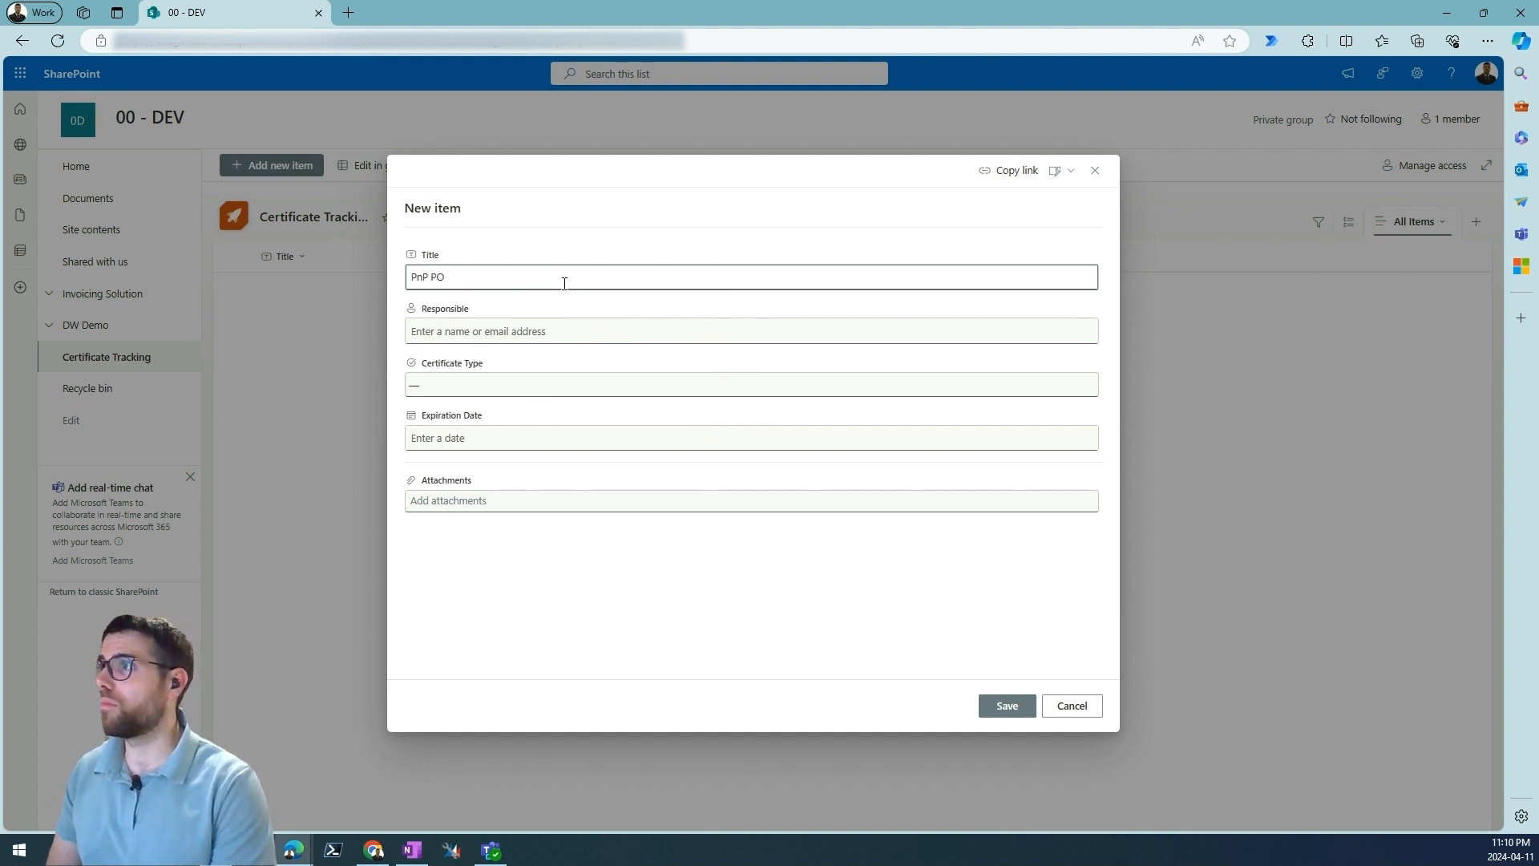
{"action": "key", "text": "BackSpace"}
{"action": "type", "text": "owerShell for"}
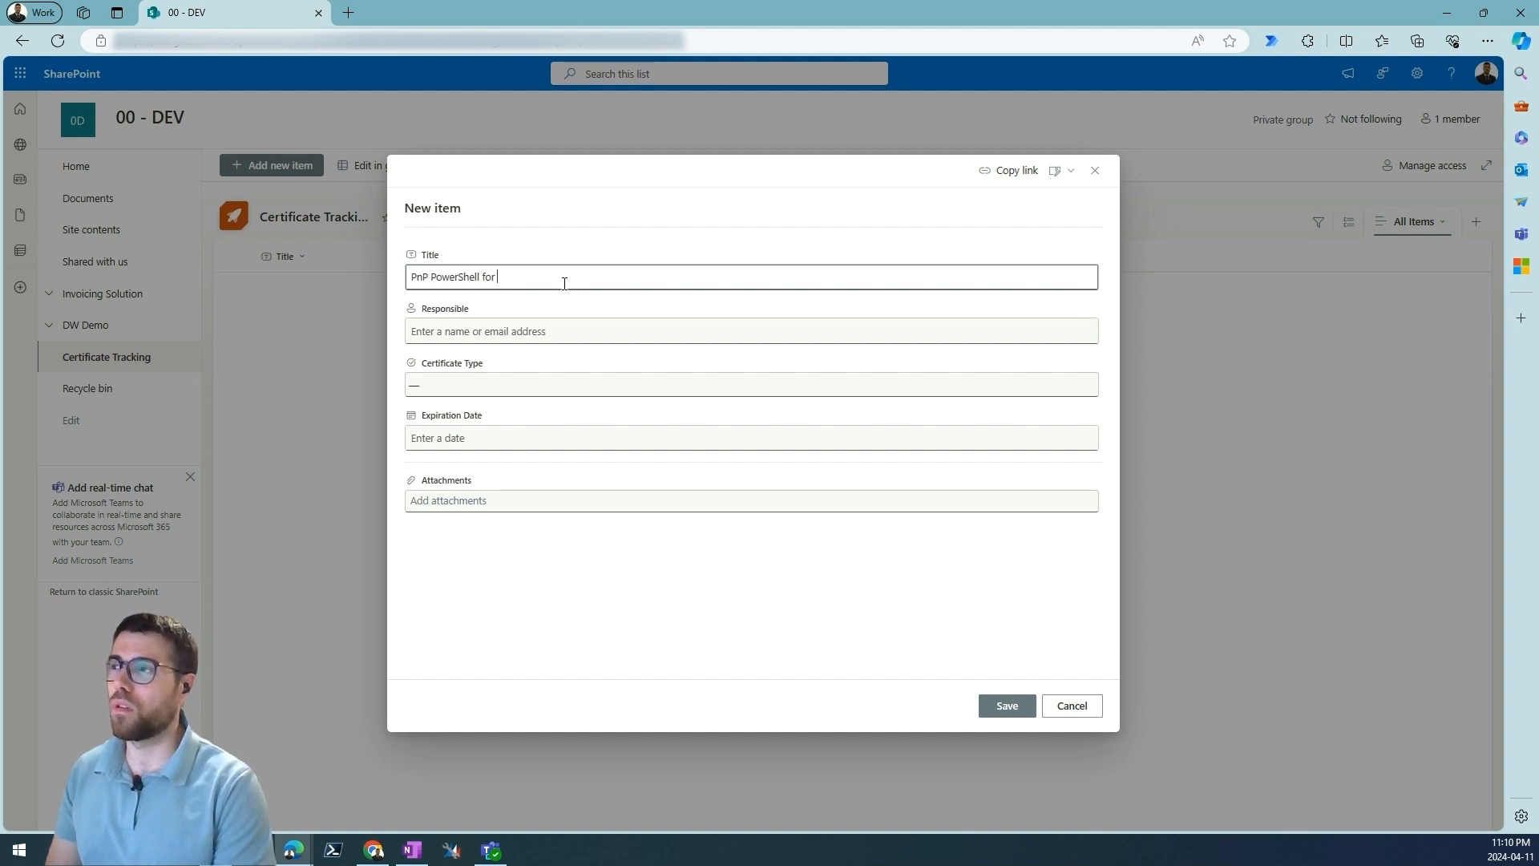
{"action": "type", "text": " document manag"}
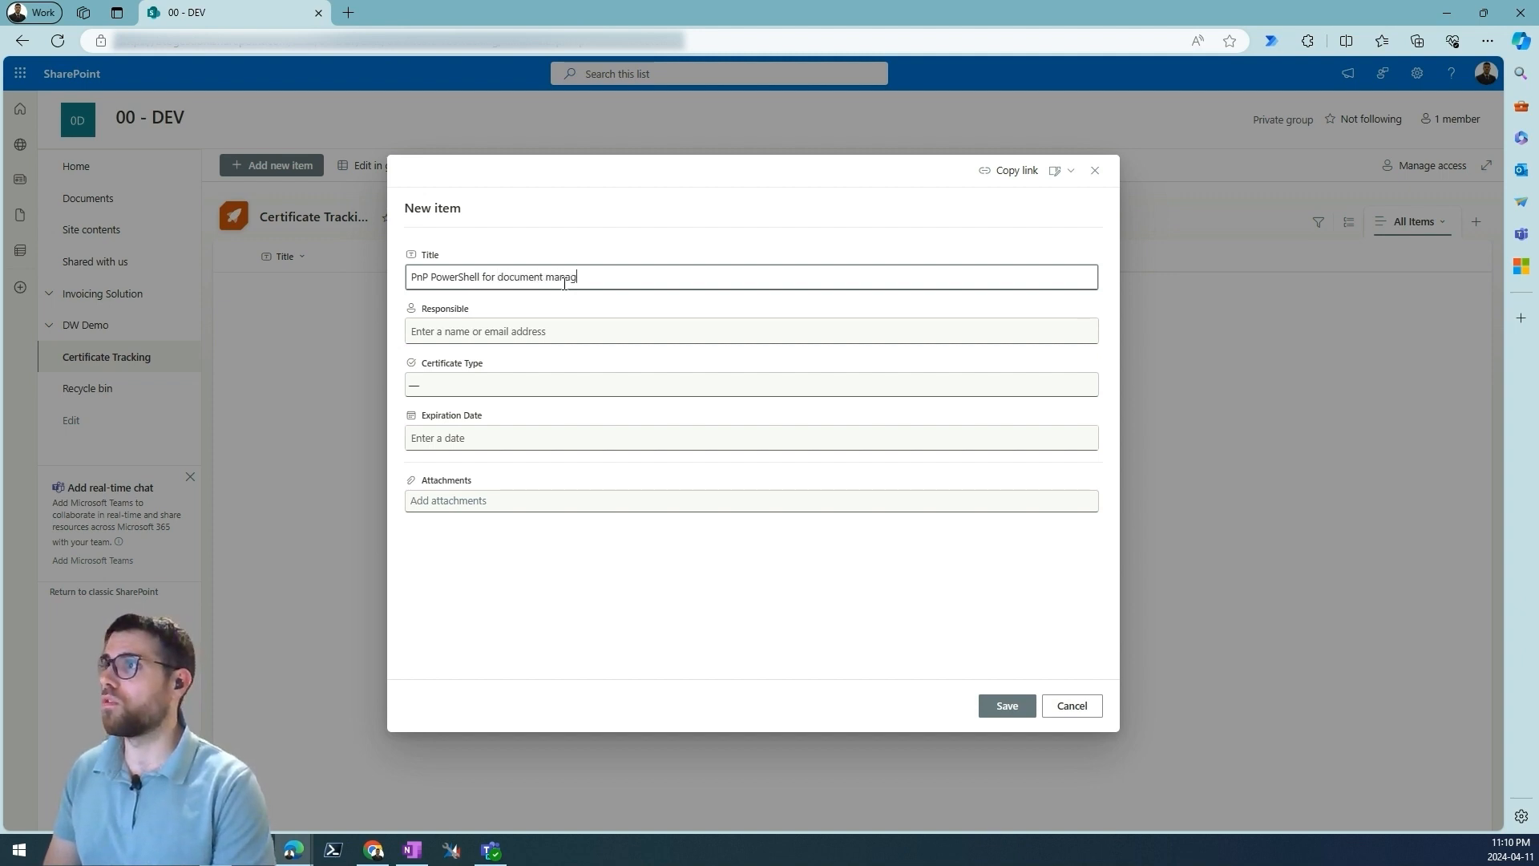
{"action": "type", "text": "ement solution"}
- Assign the responsible person, choose Azure App Registration as certificate type, set the expiration date to 4/17/2024 and save the item
{"action": "left_click", "coordinate": [540, 329]}
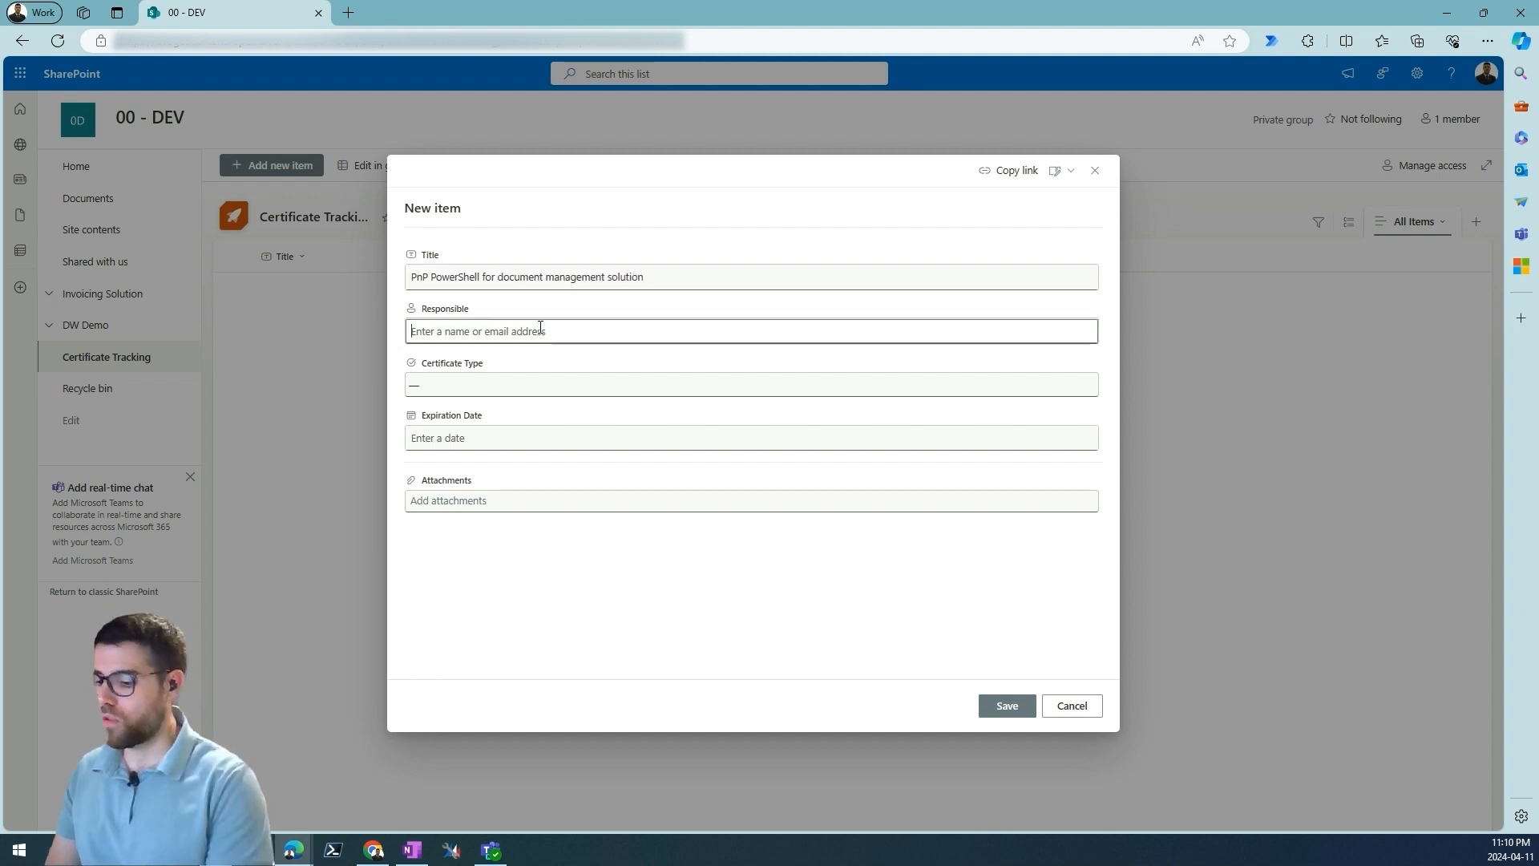
{"action": "type", "text": "andre"}
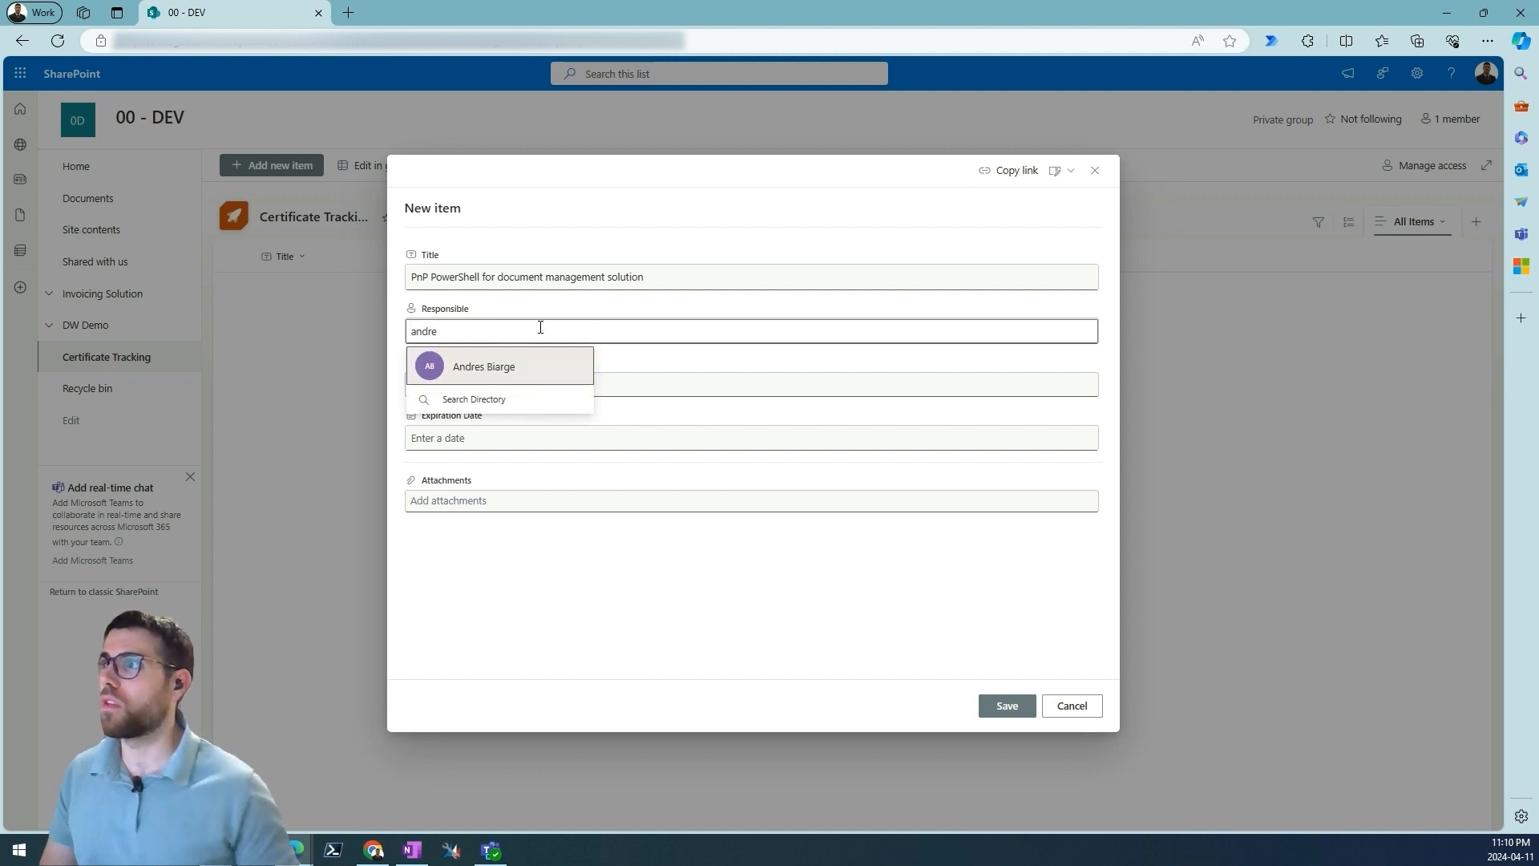
{"action": "left_click", "coordinate": [515, 369]}
{"action": "left_click", "coordinate": [554, 395]}
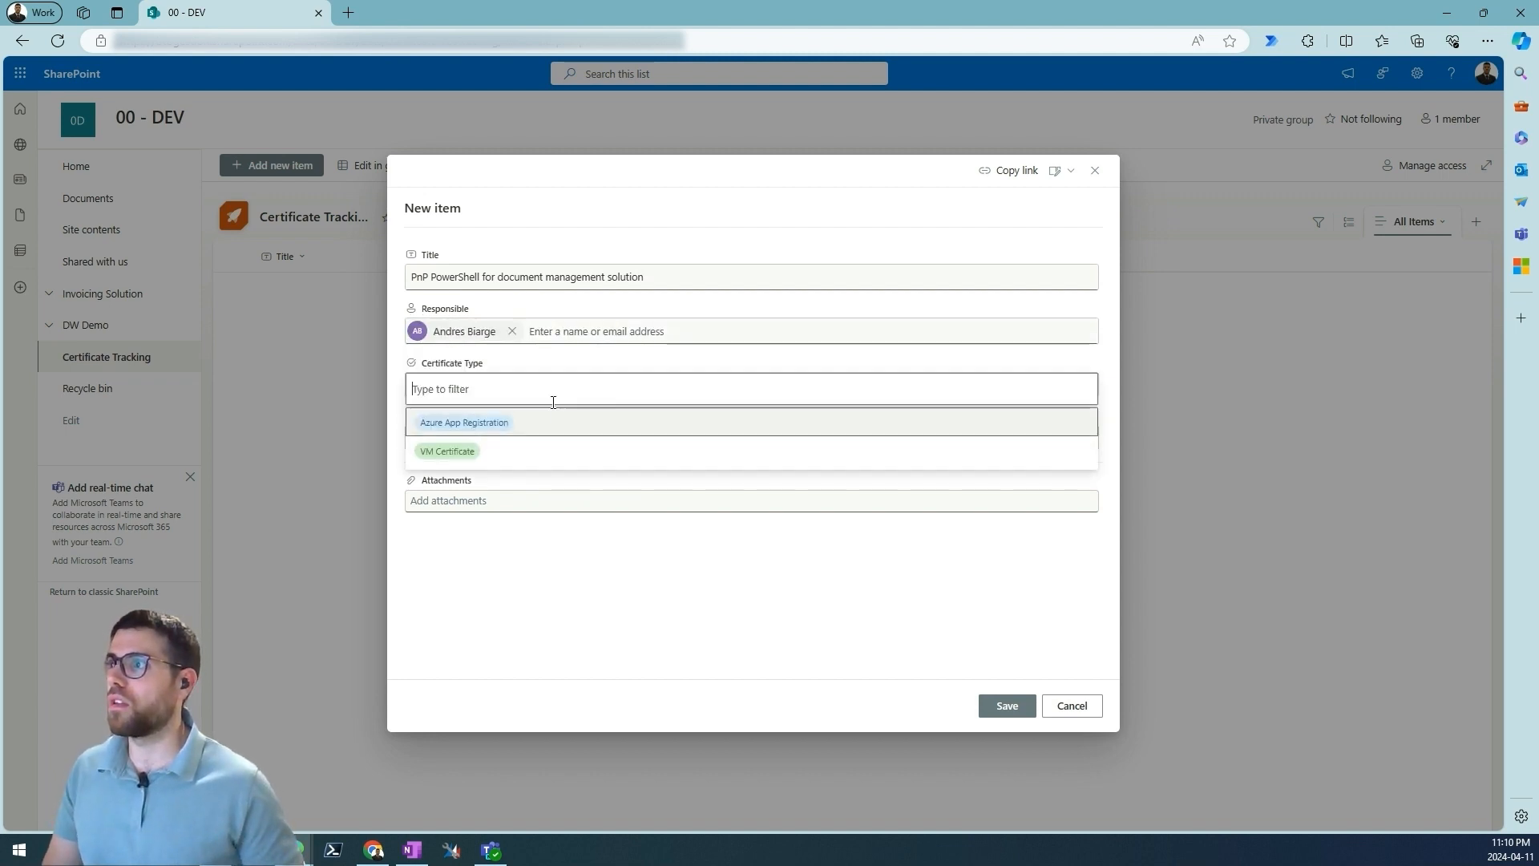
{"action": "left_click", "coordinate": [464, 422]}
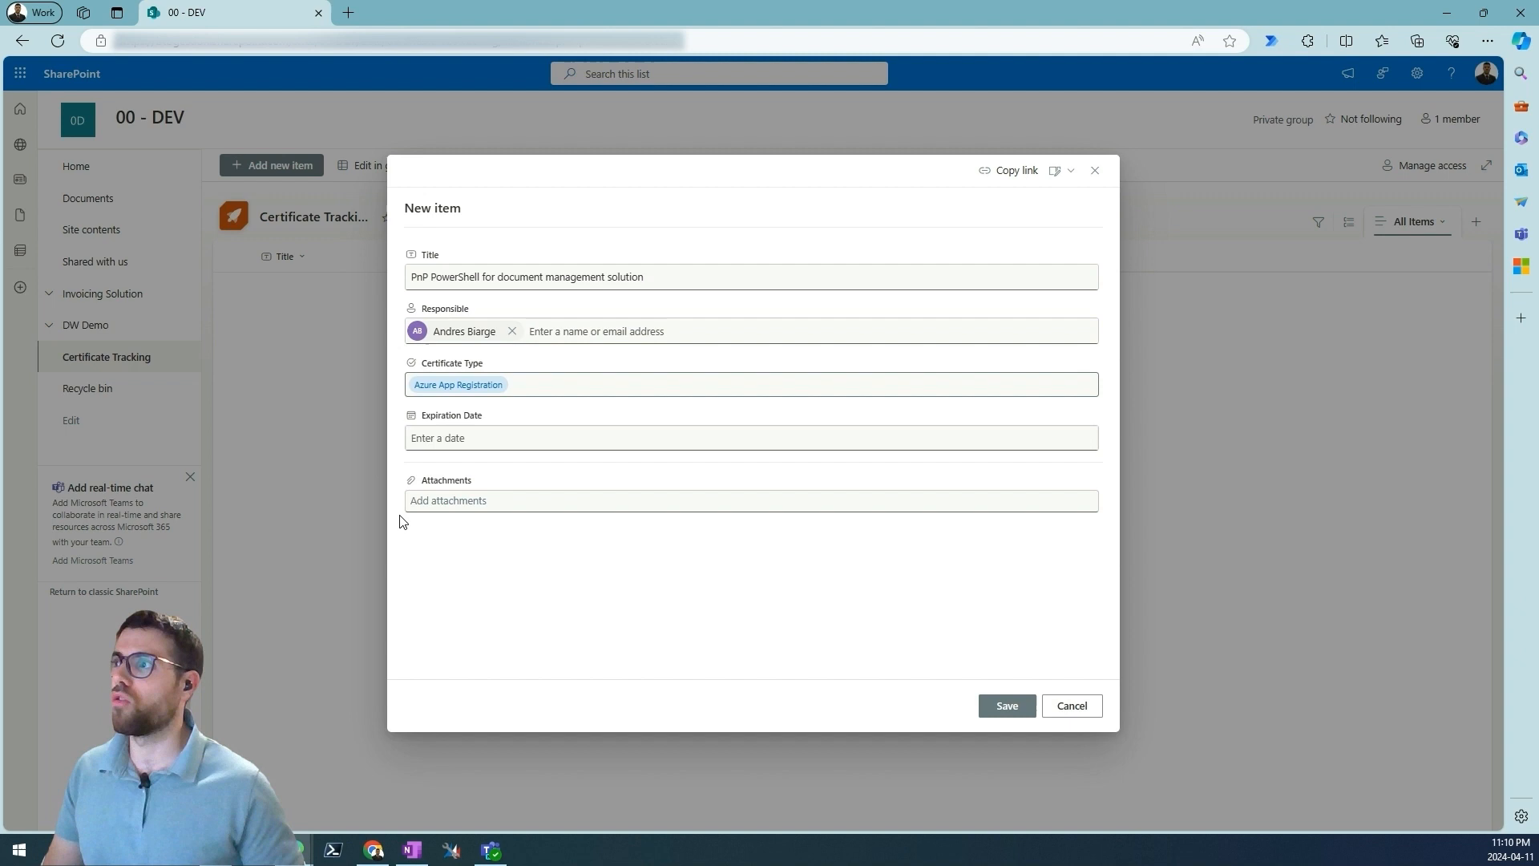
{"action": "left_click", "coordinate": [502, 446]}
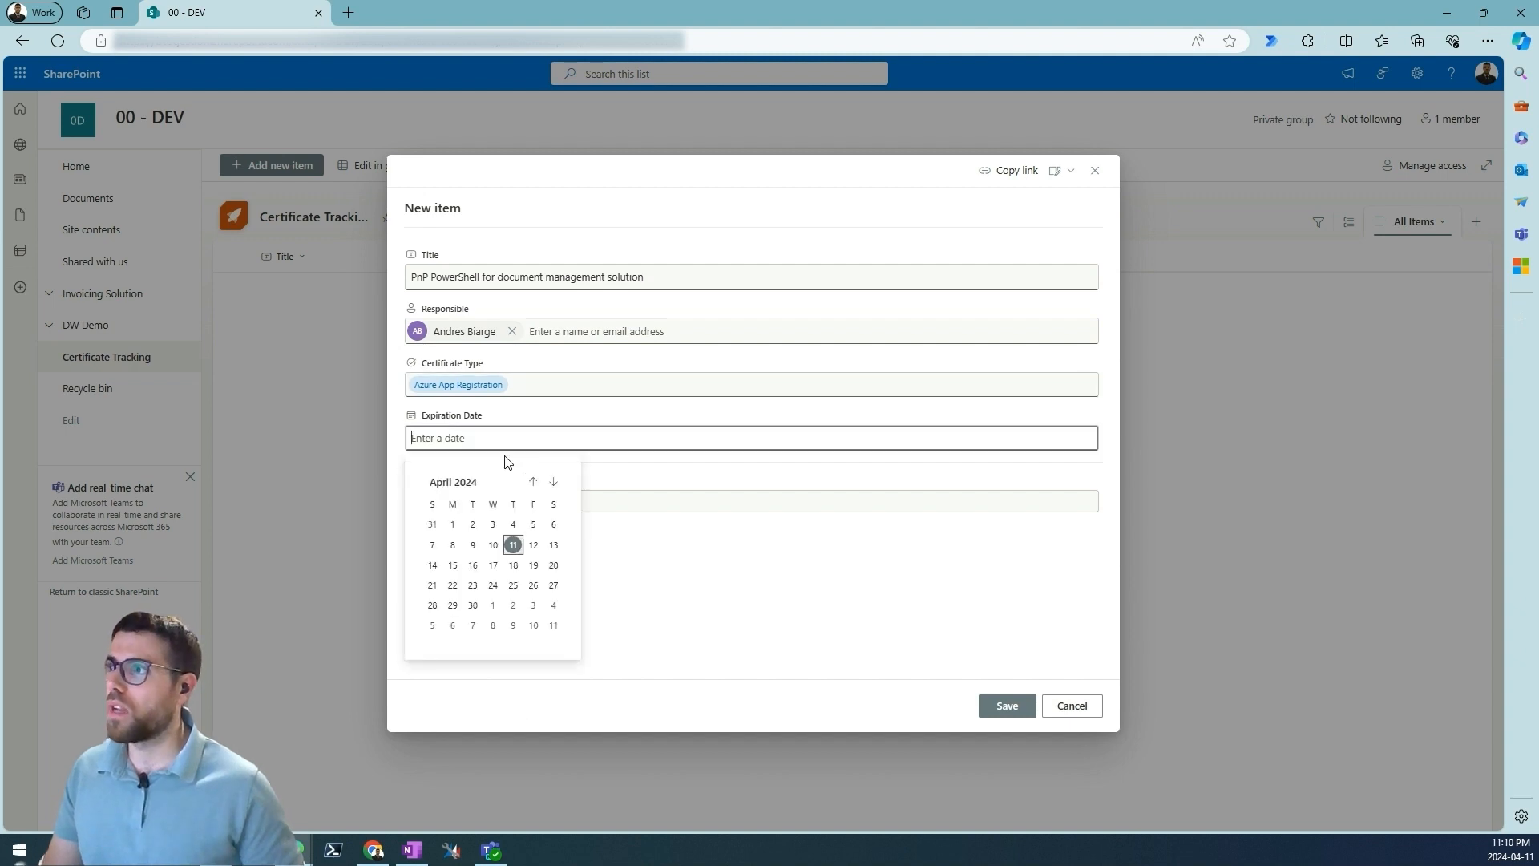
{"action": "left_click", "coordinate": [494, 565]}
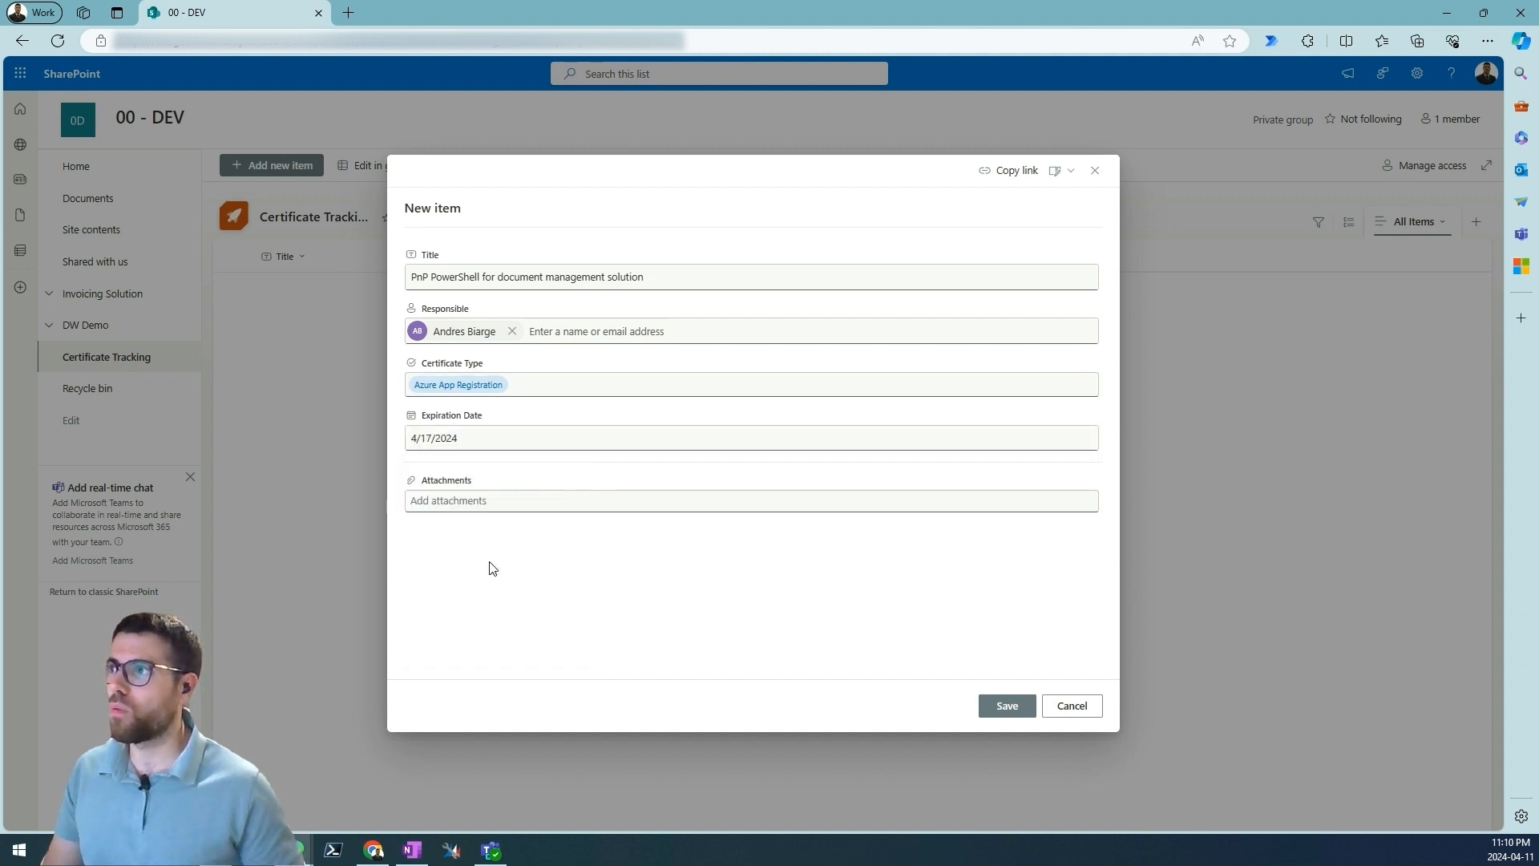
{"action": "left_click", "coordinate": [1009, 707]}
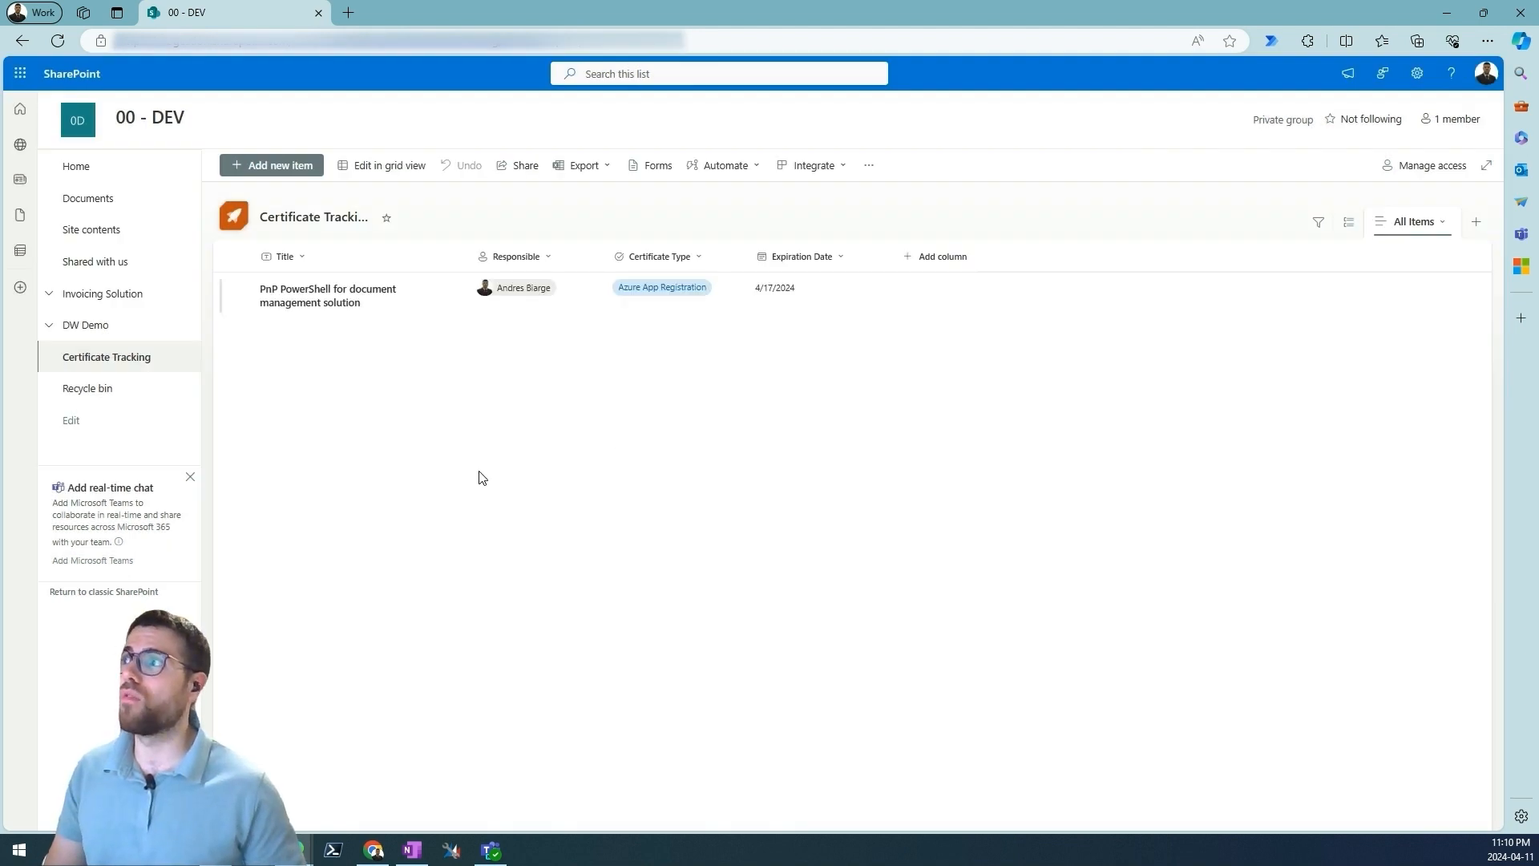
- Start a second list item titled "VM Certificate for ERP" and assign the responsible person
{"action": "left_click", "coordinate": [277, 166]}
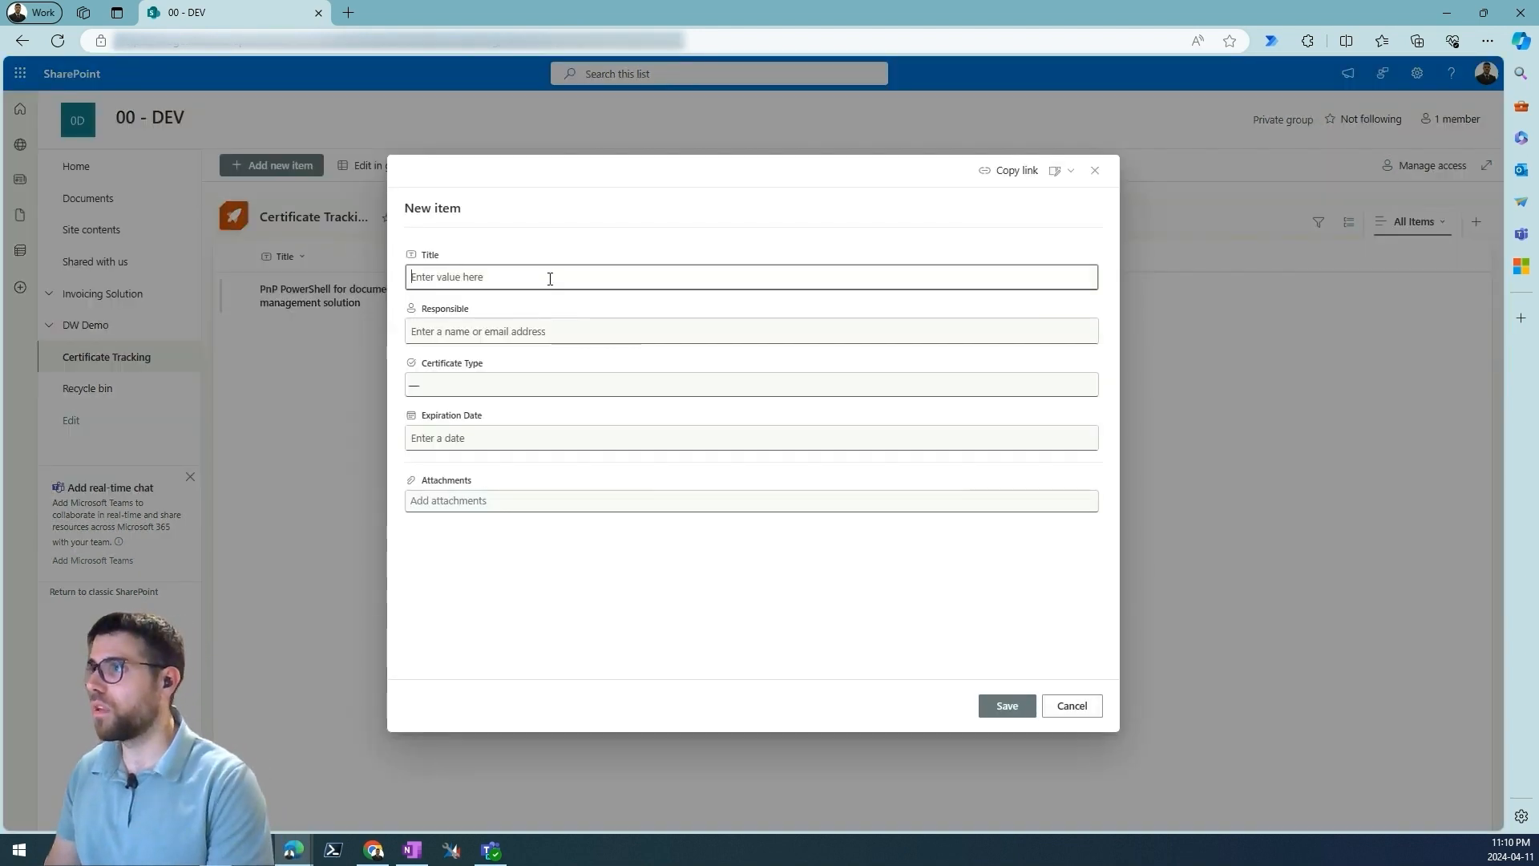
{"action": "type", "text": "VM Certific"}
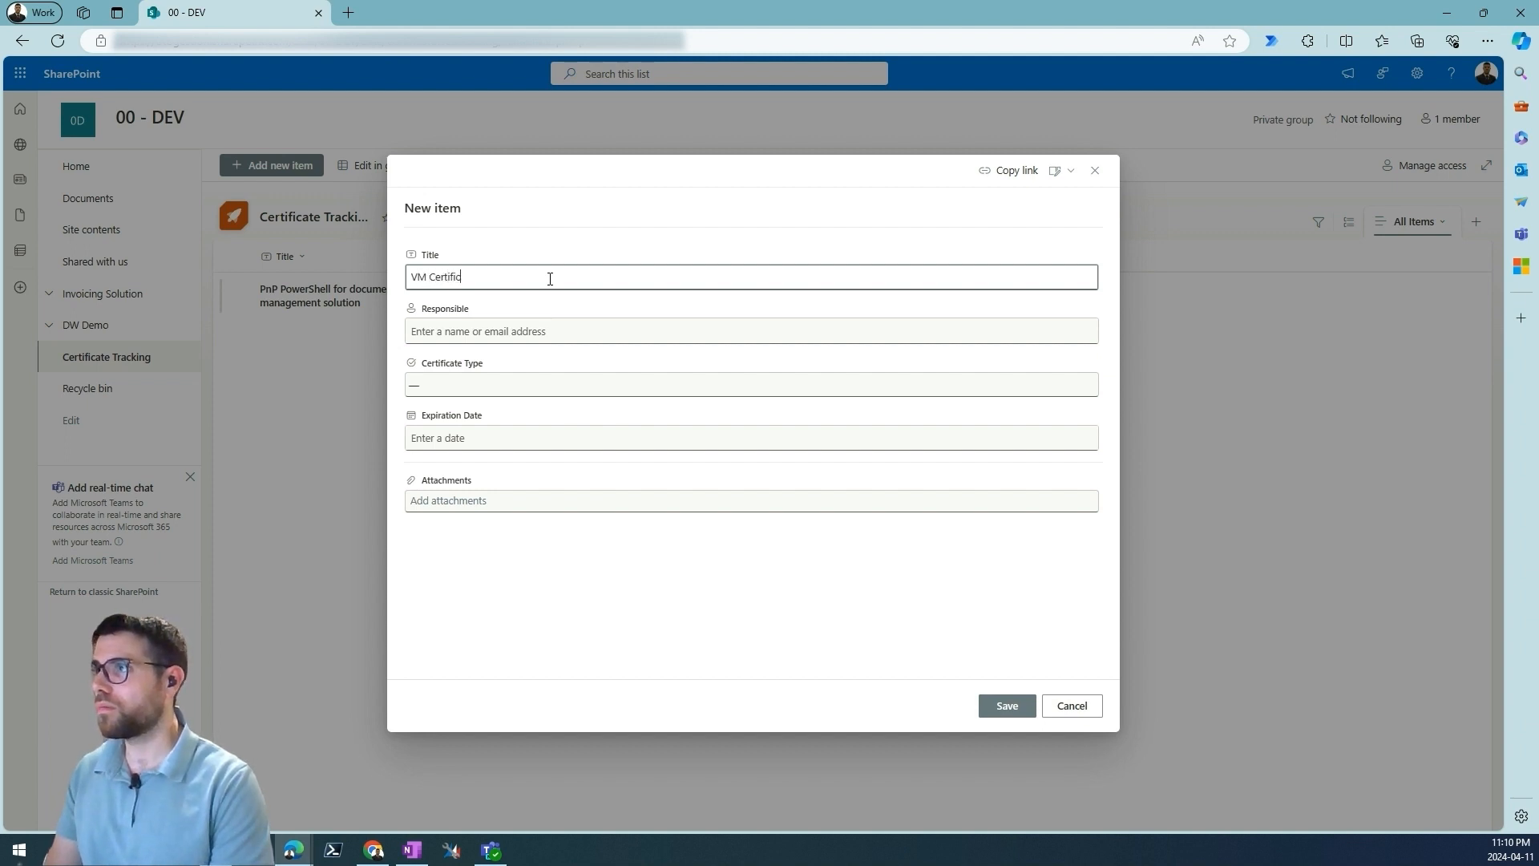
{"action": "type", "text": "ate for"}
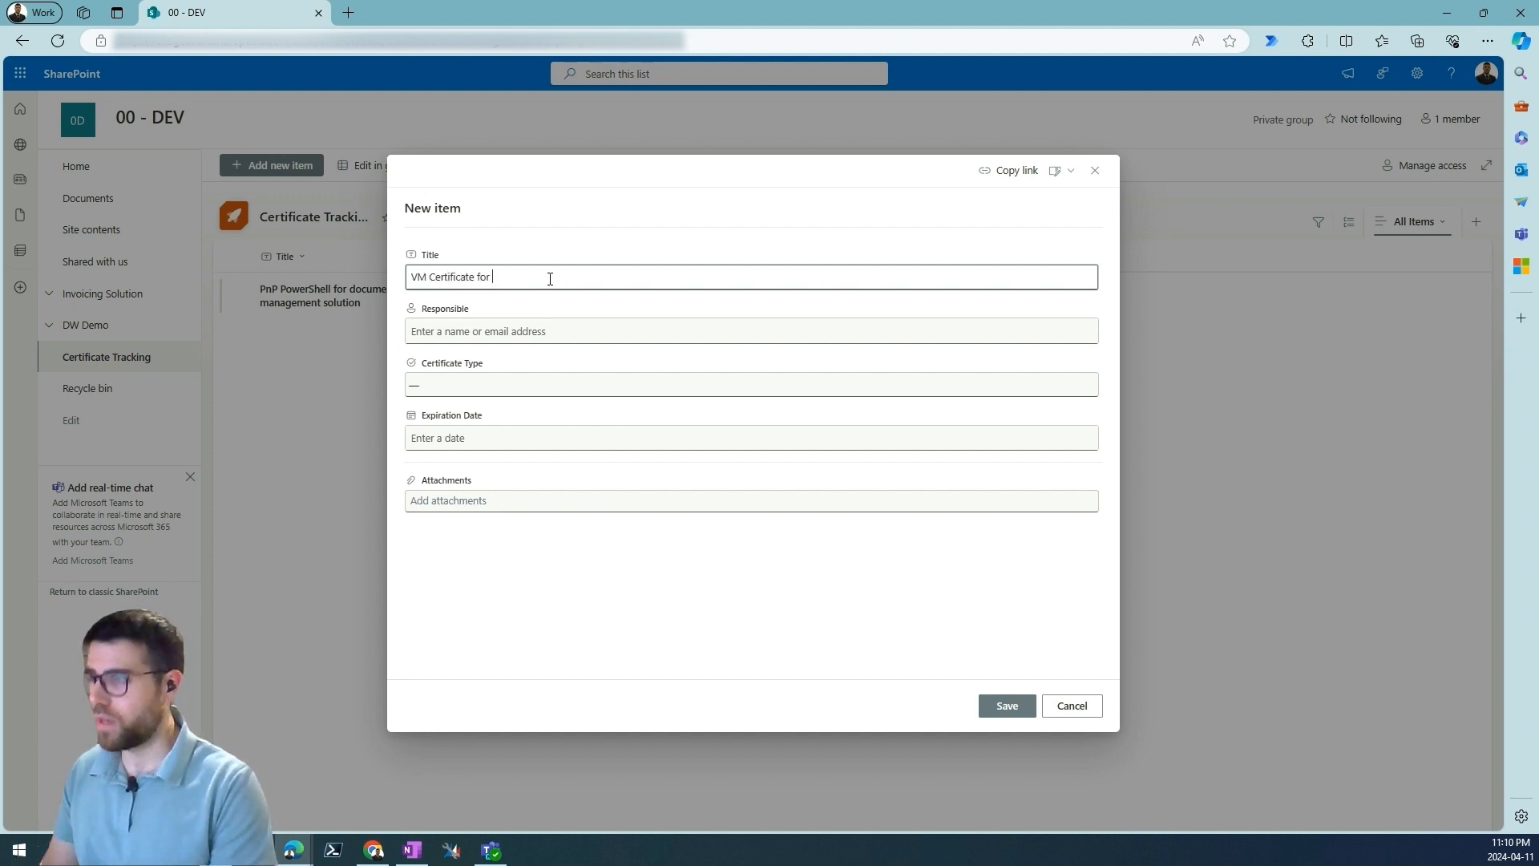
{"action": "type", "text": " ERP"}
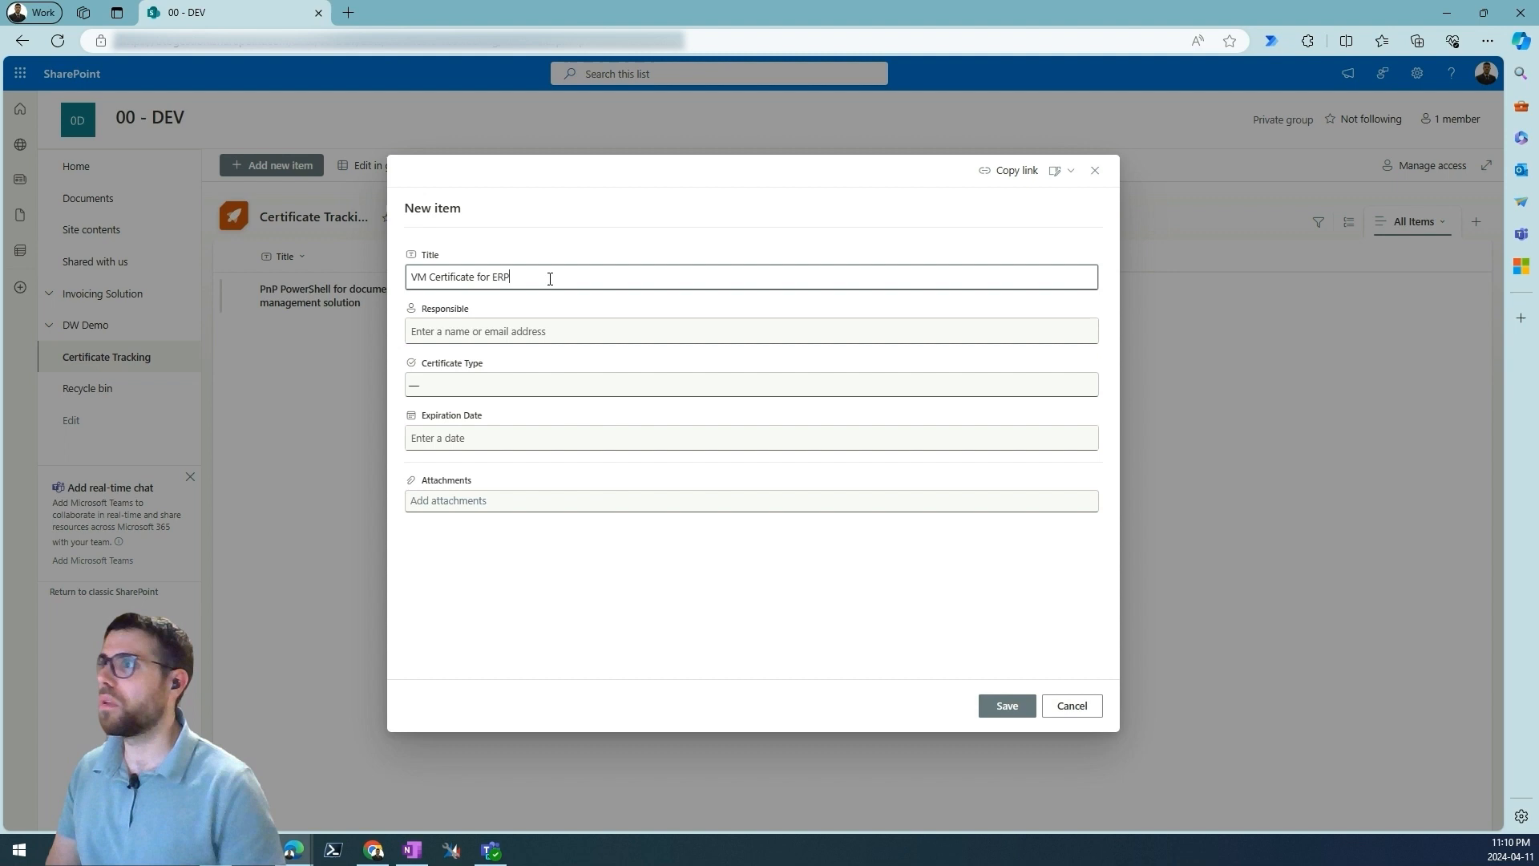
{"action": "left_click", "coordinate": [565, 321]}
{"action": "type", "text": "andre"}
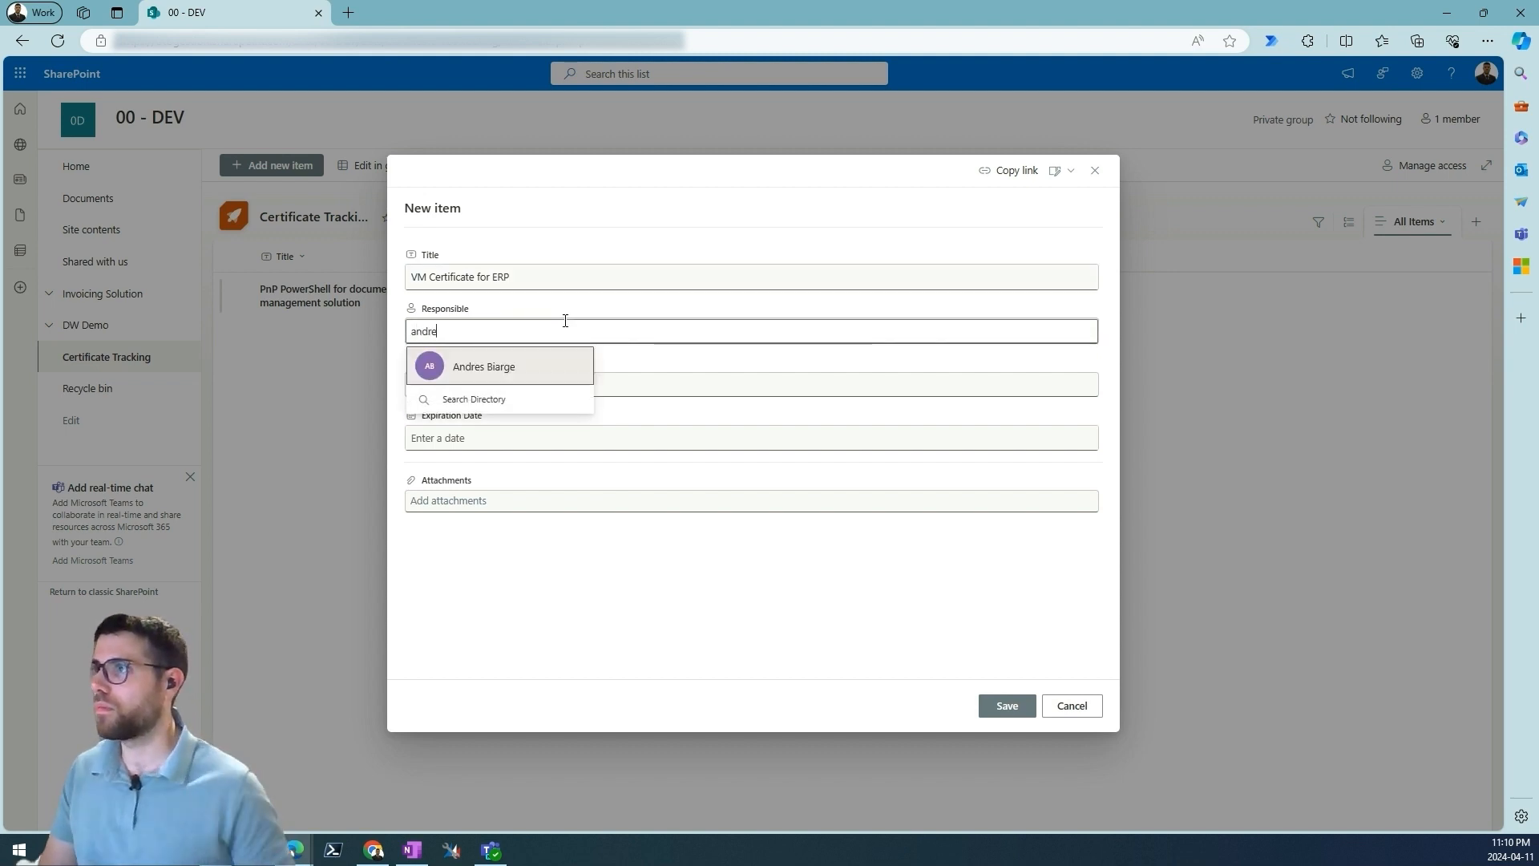
{"action": "key", "text": "Return"}
- Set the ERP item's certificate type to VM Certificate and its expiration date to 4/15/2024, and save it
{"action": "left_click", "coordinate": [550, 385]}
{"action": "left_click", "coordinate": [481, 453]}
{"action": "left_click", "coordinate": [491, 447]}
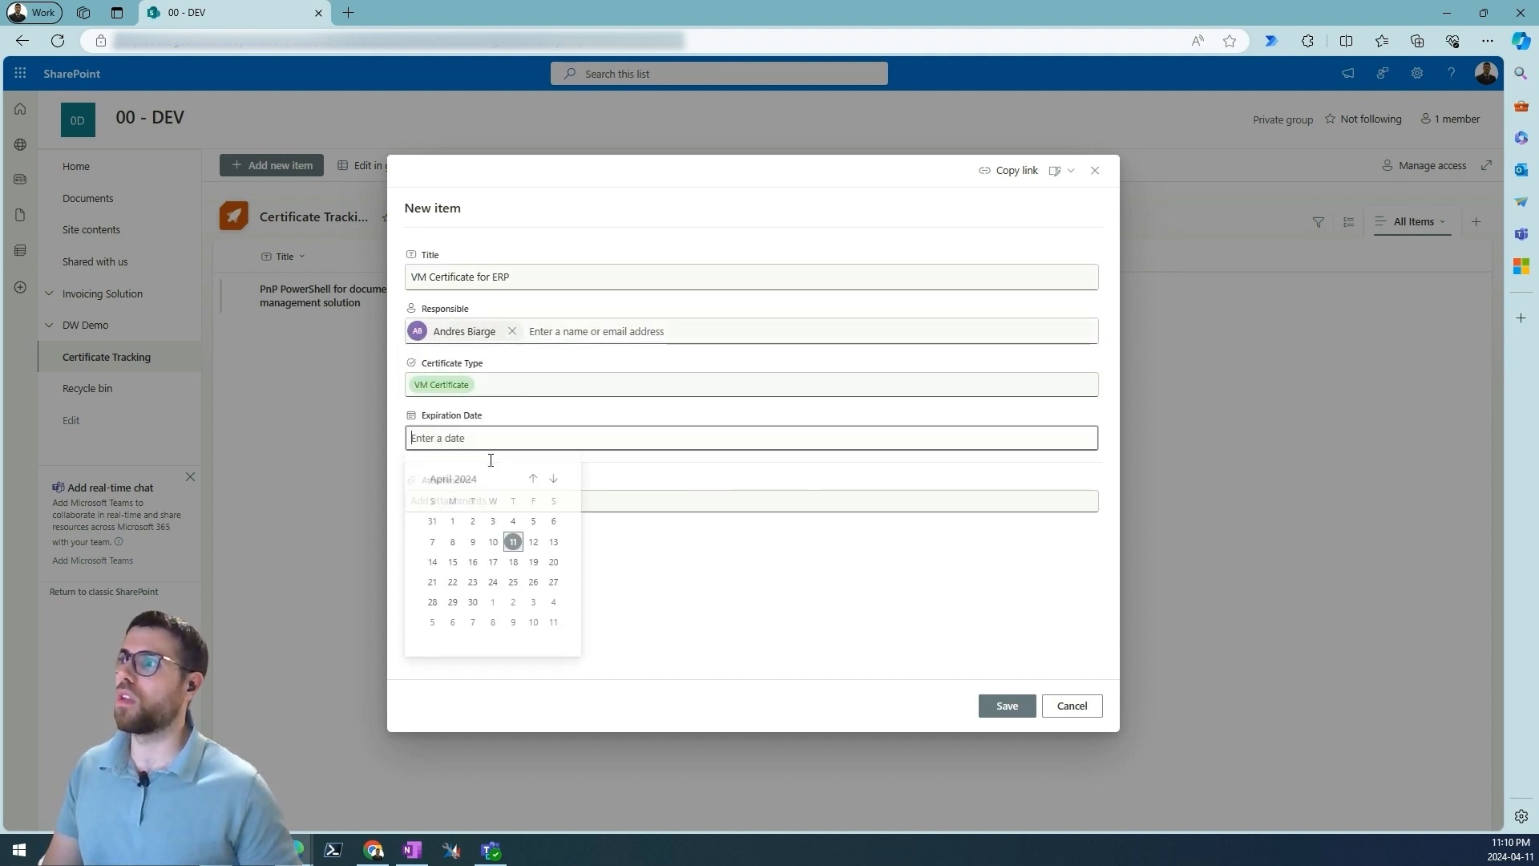
{"action": "left_click", "coordinate": [454, 566]}
{"action": "left_click", "coordinate": [1008, 707]}
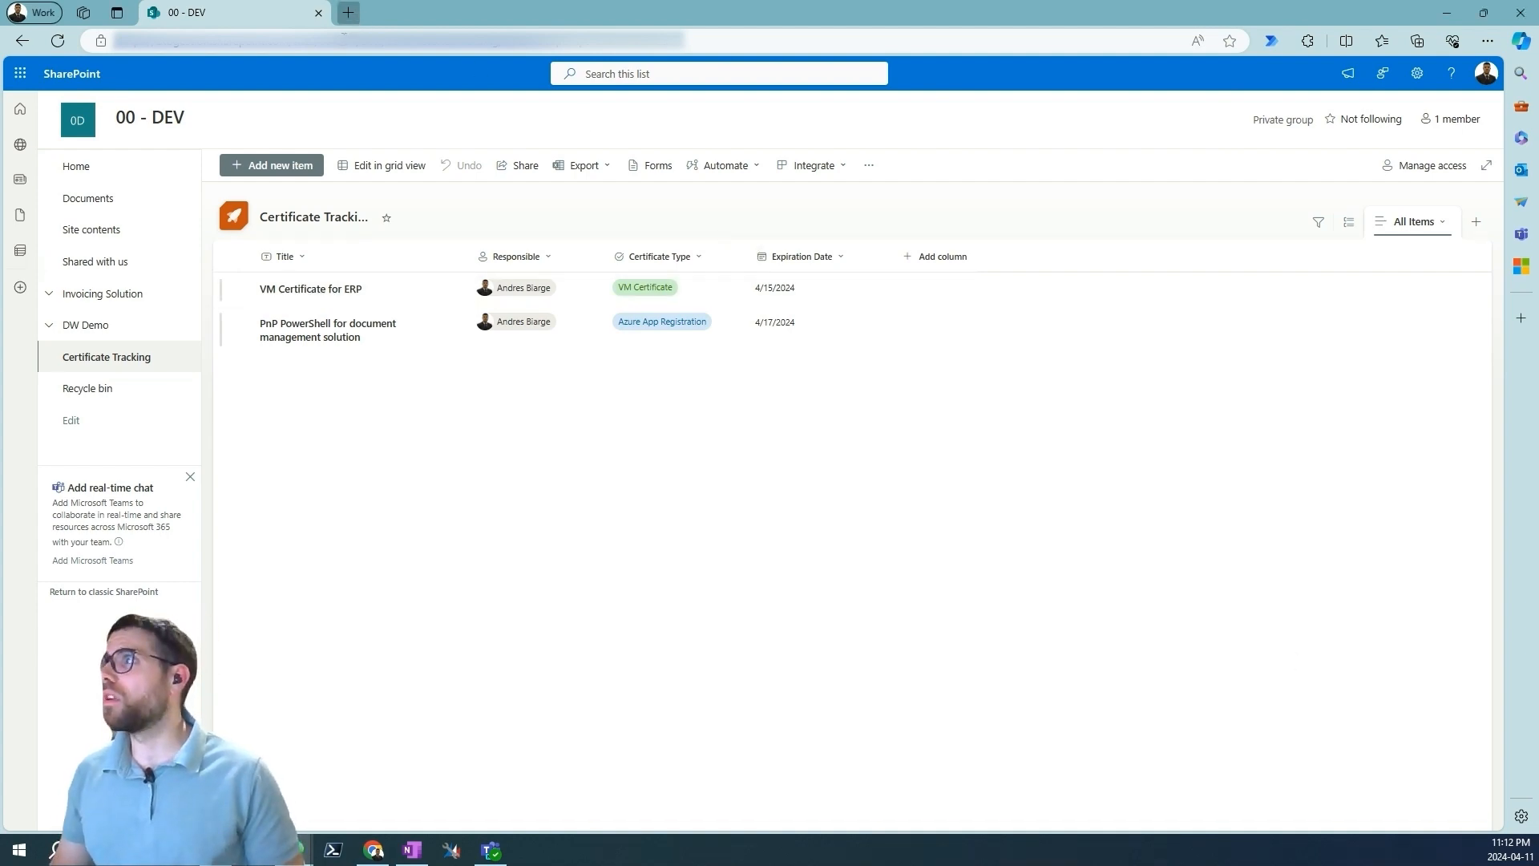
- Open Power Automate at make.powerautomate.com in a new browser tab
{"action": "left_click", "coordinate": [351, 13]}
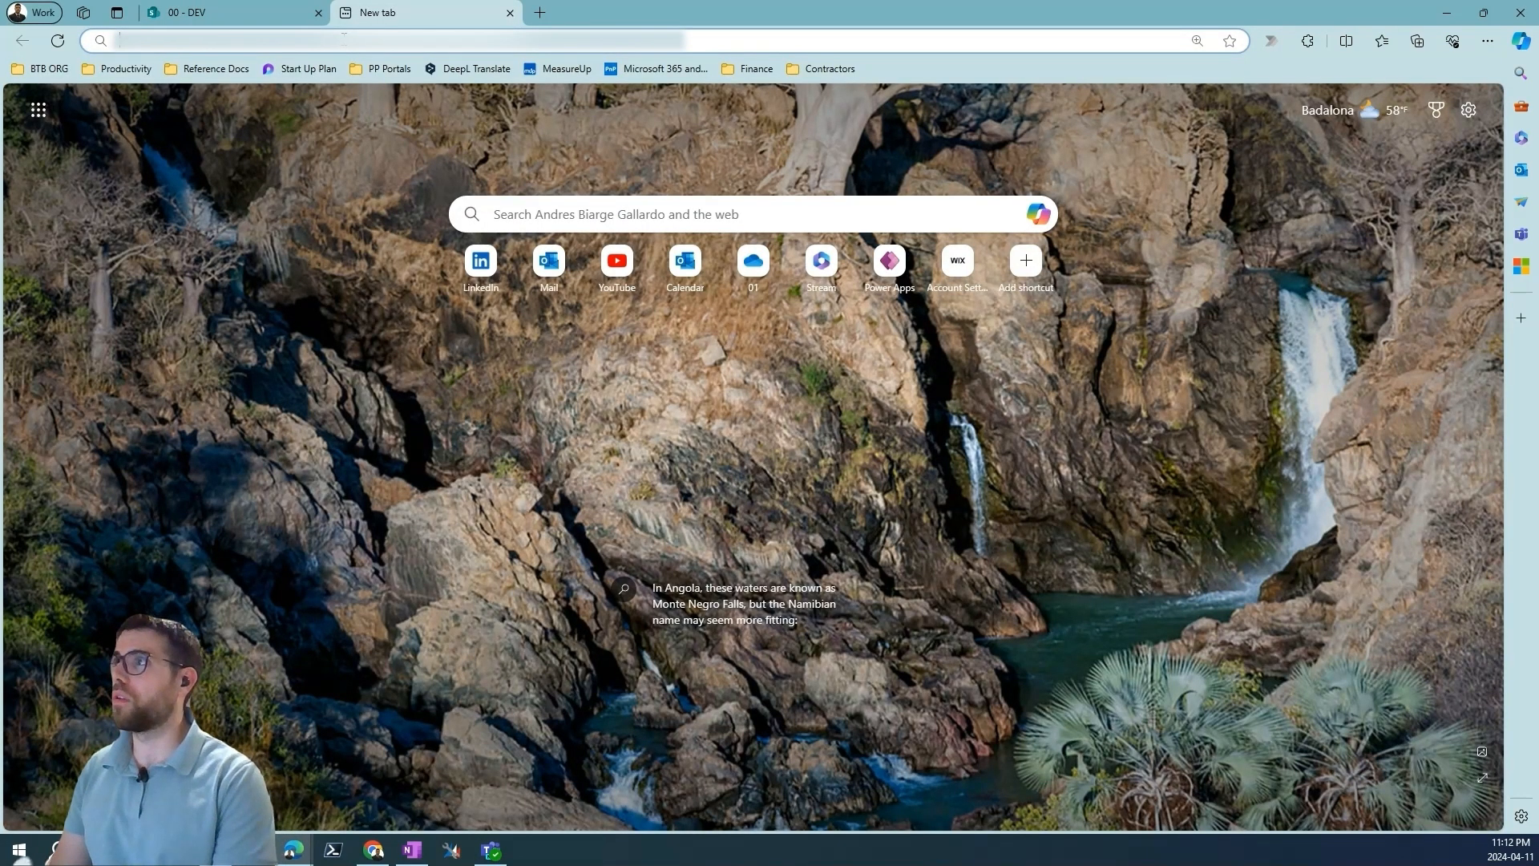
{"action": "left_click", "coordinate": [344, 37]}
{"action": "type", "text": "make."}
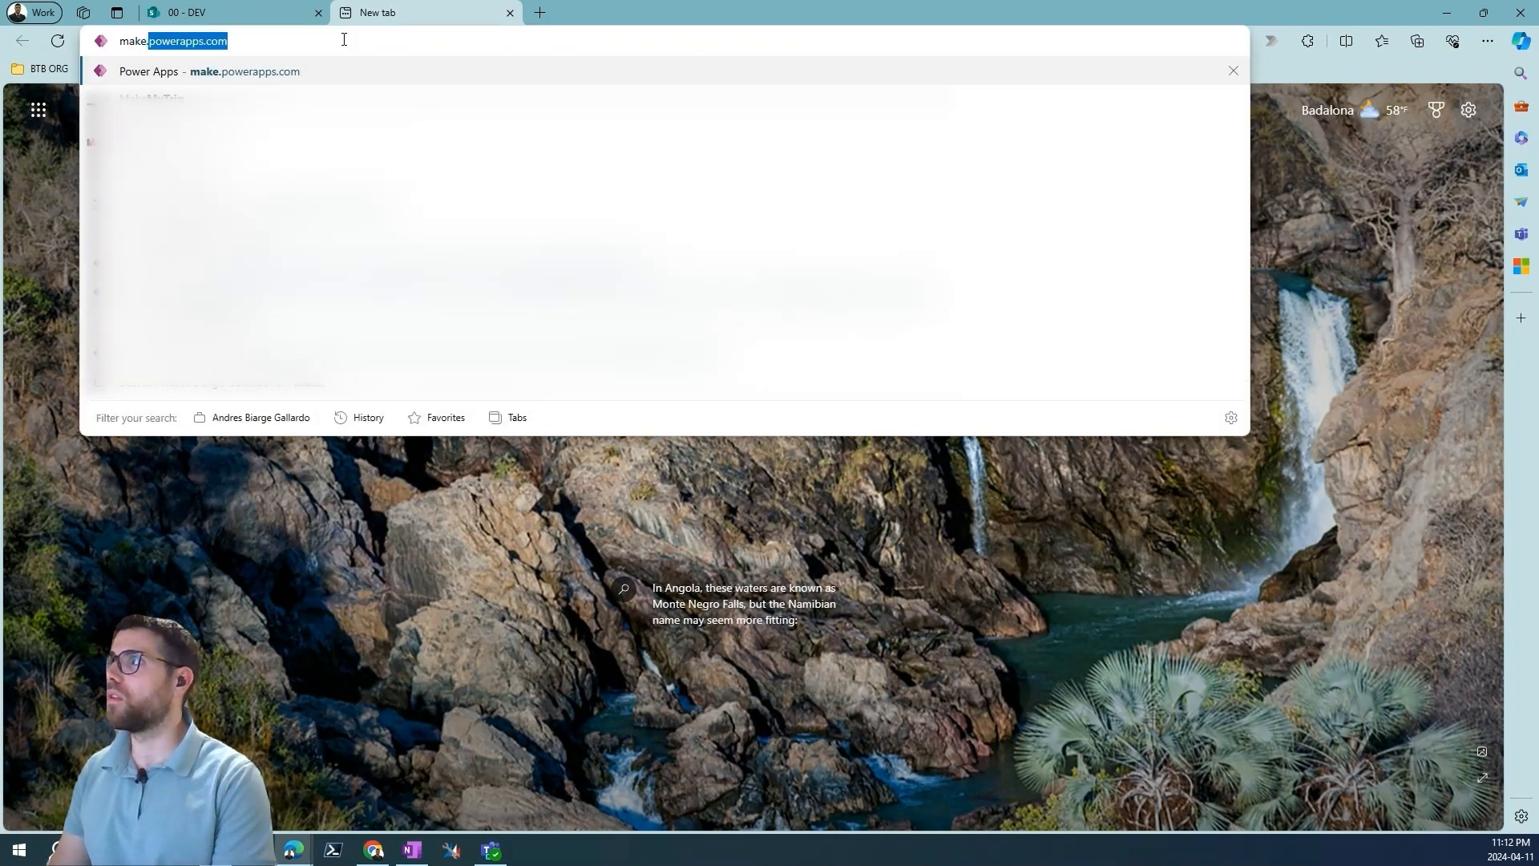
{"action": "type", "text": "power"}
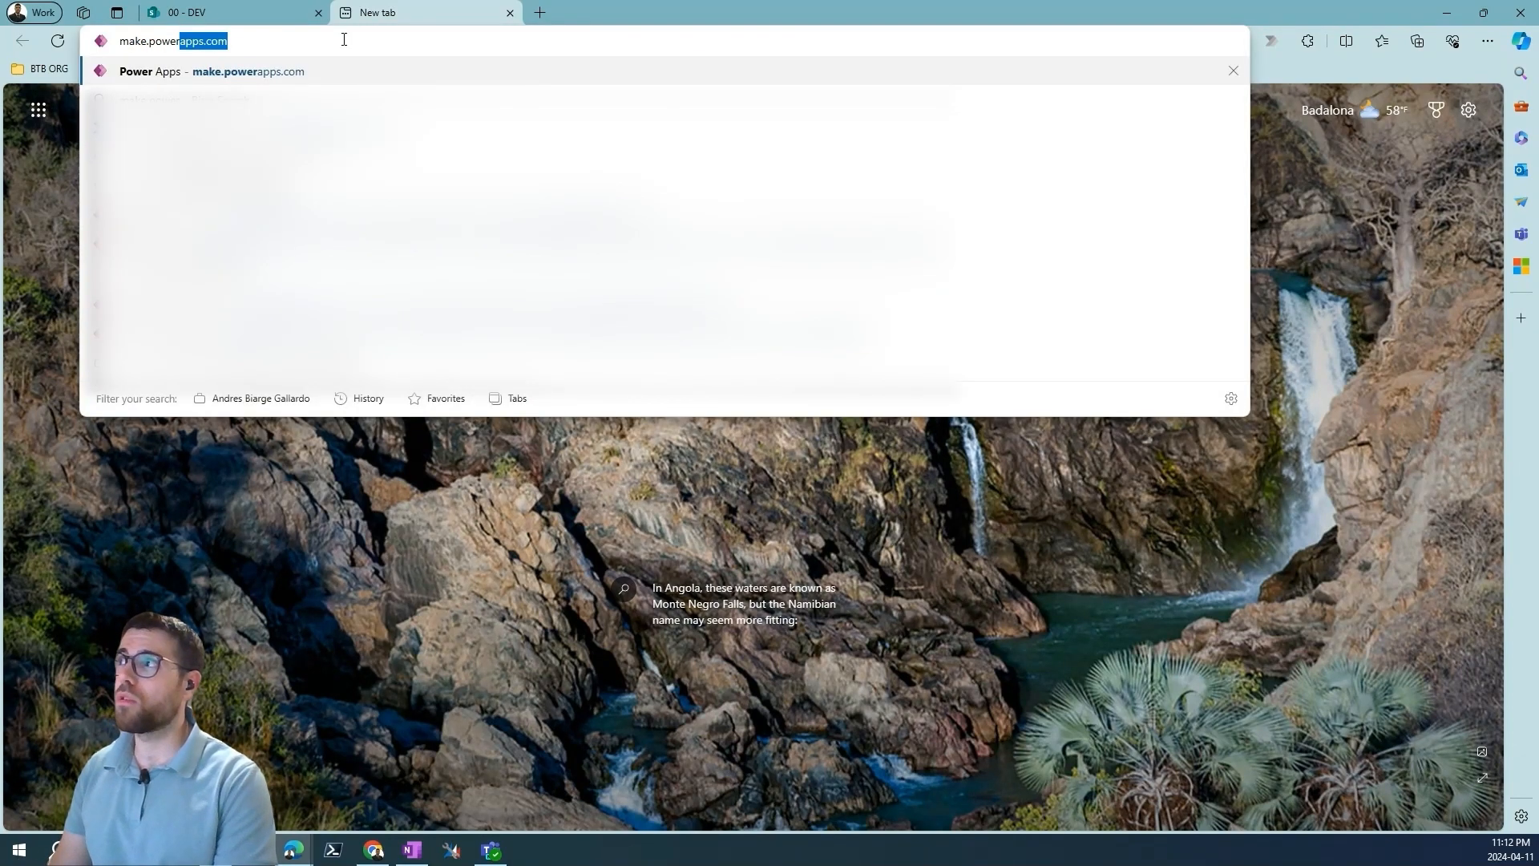
{"action": "type", "text": "automate.com"}
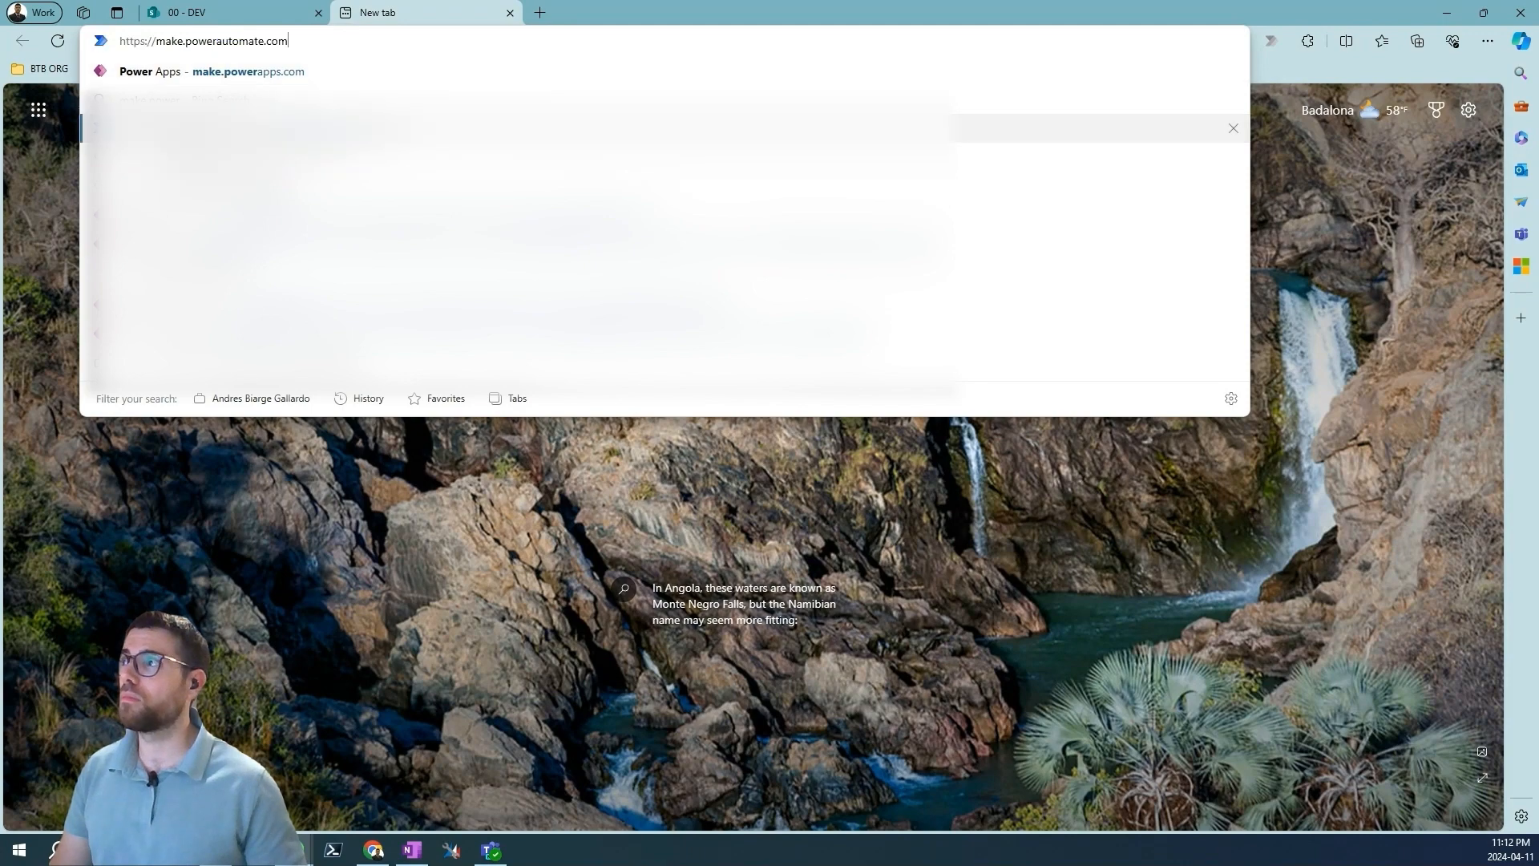
{"action": "key", "text": "Return"}
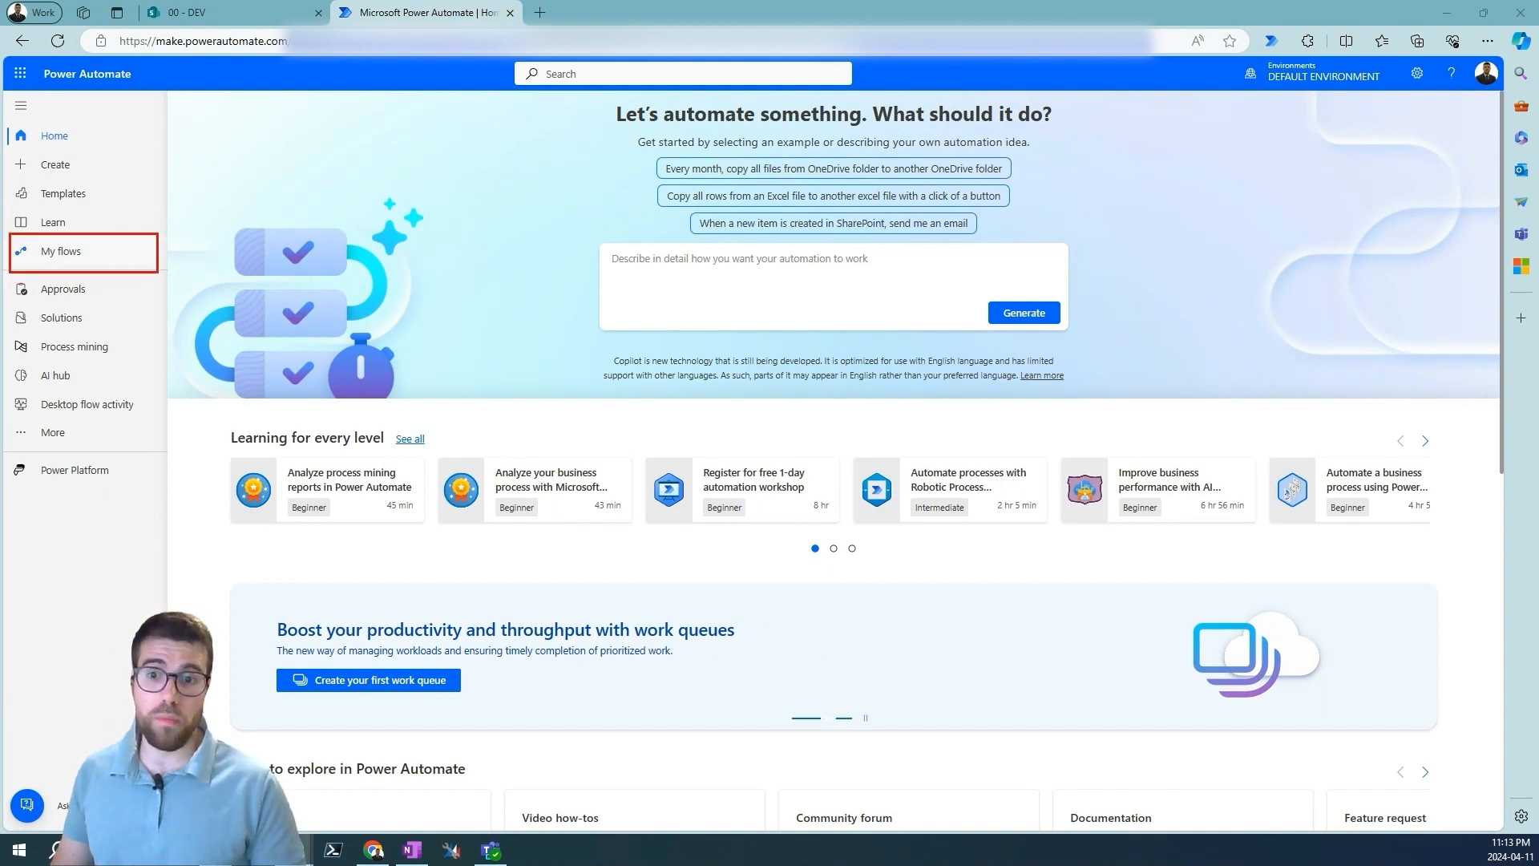
- Create a blank instant cloud flow from My flows, skipping the name and trigger choice, and dismiss the Copilot assistant
{"action": "left_click", "coordinate": [99, 253]}
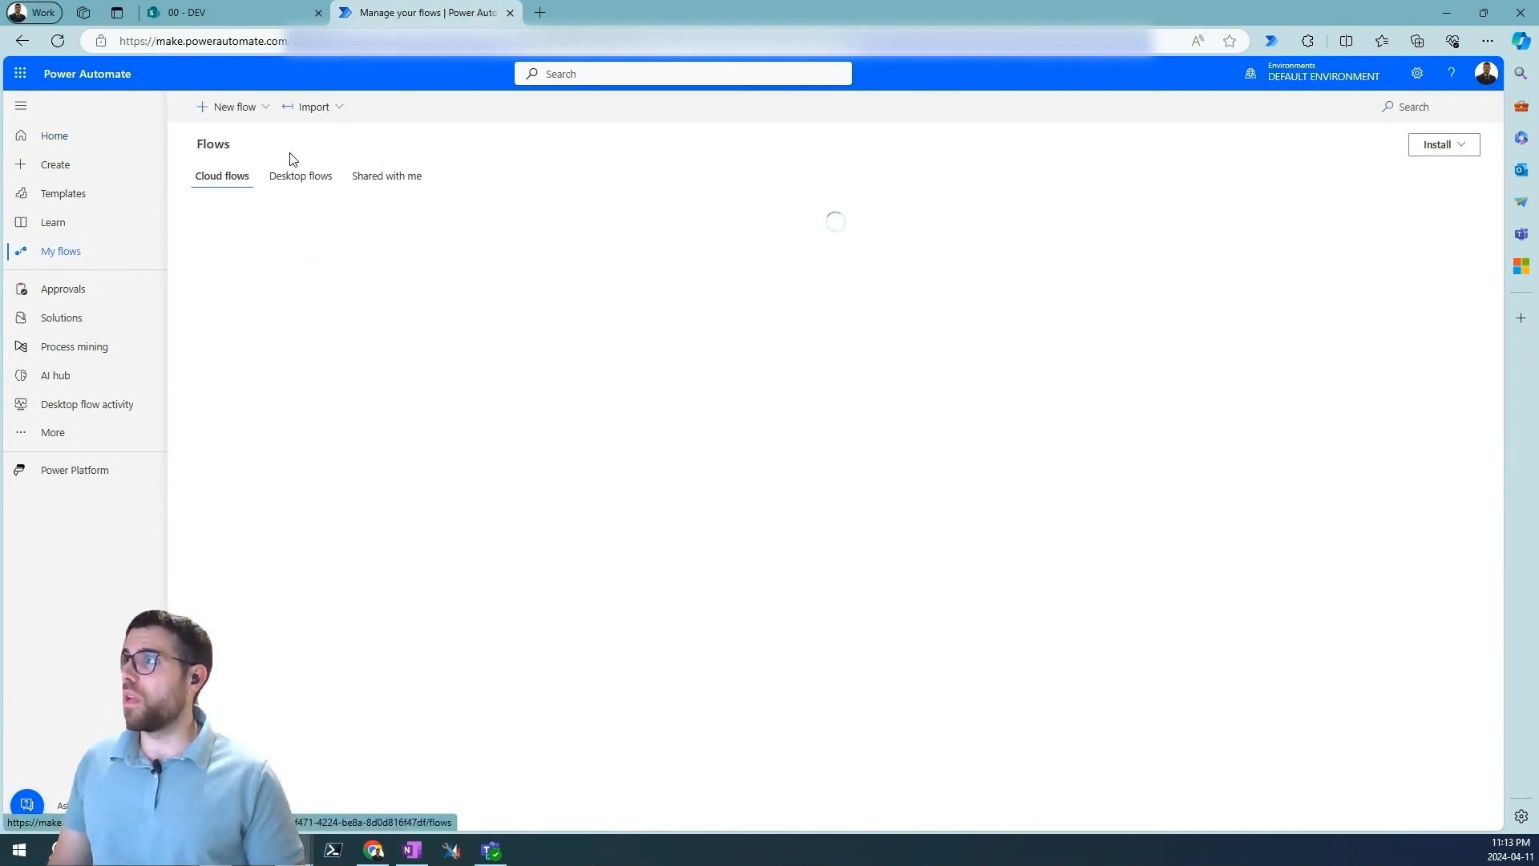
{"action": "left_click", "coordinate": [263, 112]}
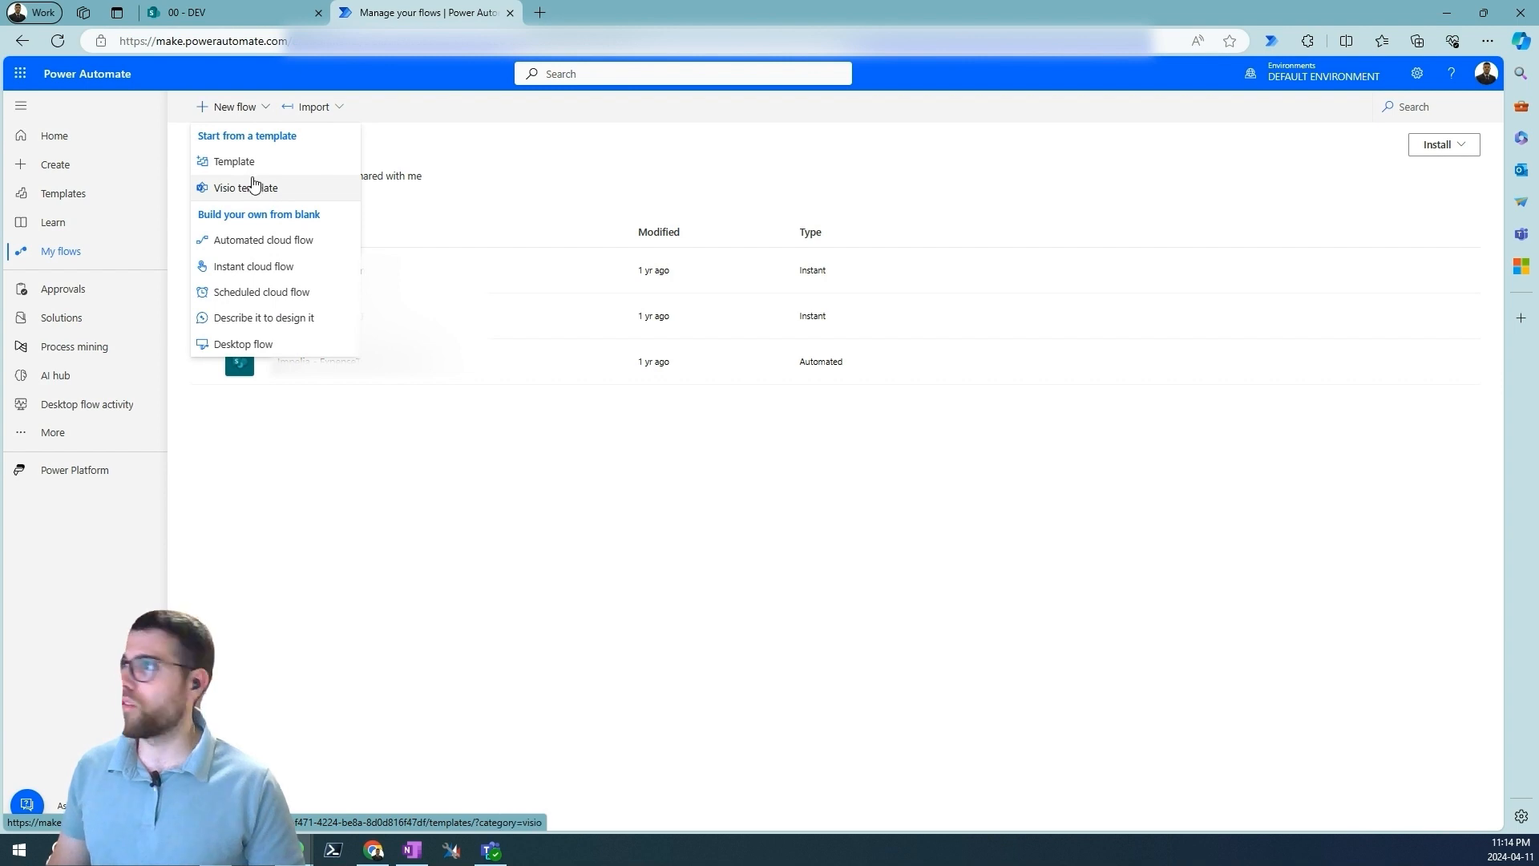
{"action": "left_click", "coordinate": [235, 268]}
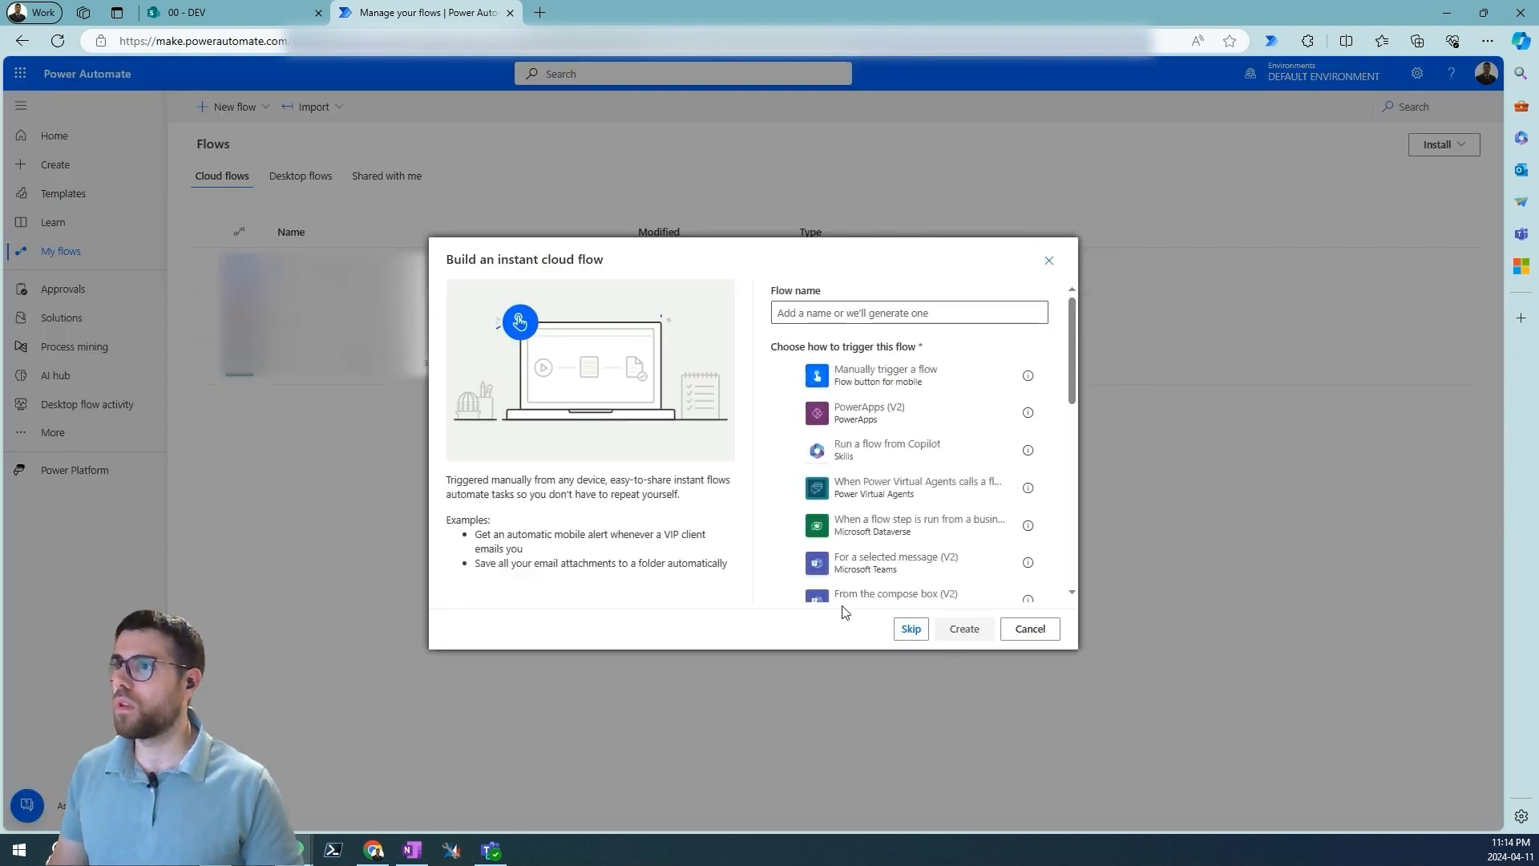
{"action": "left_click", "coordinate": [910, 628]}
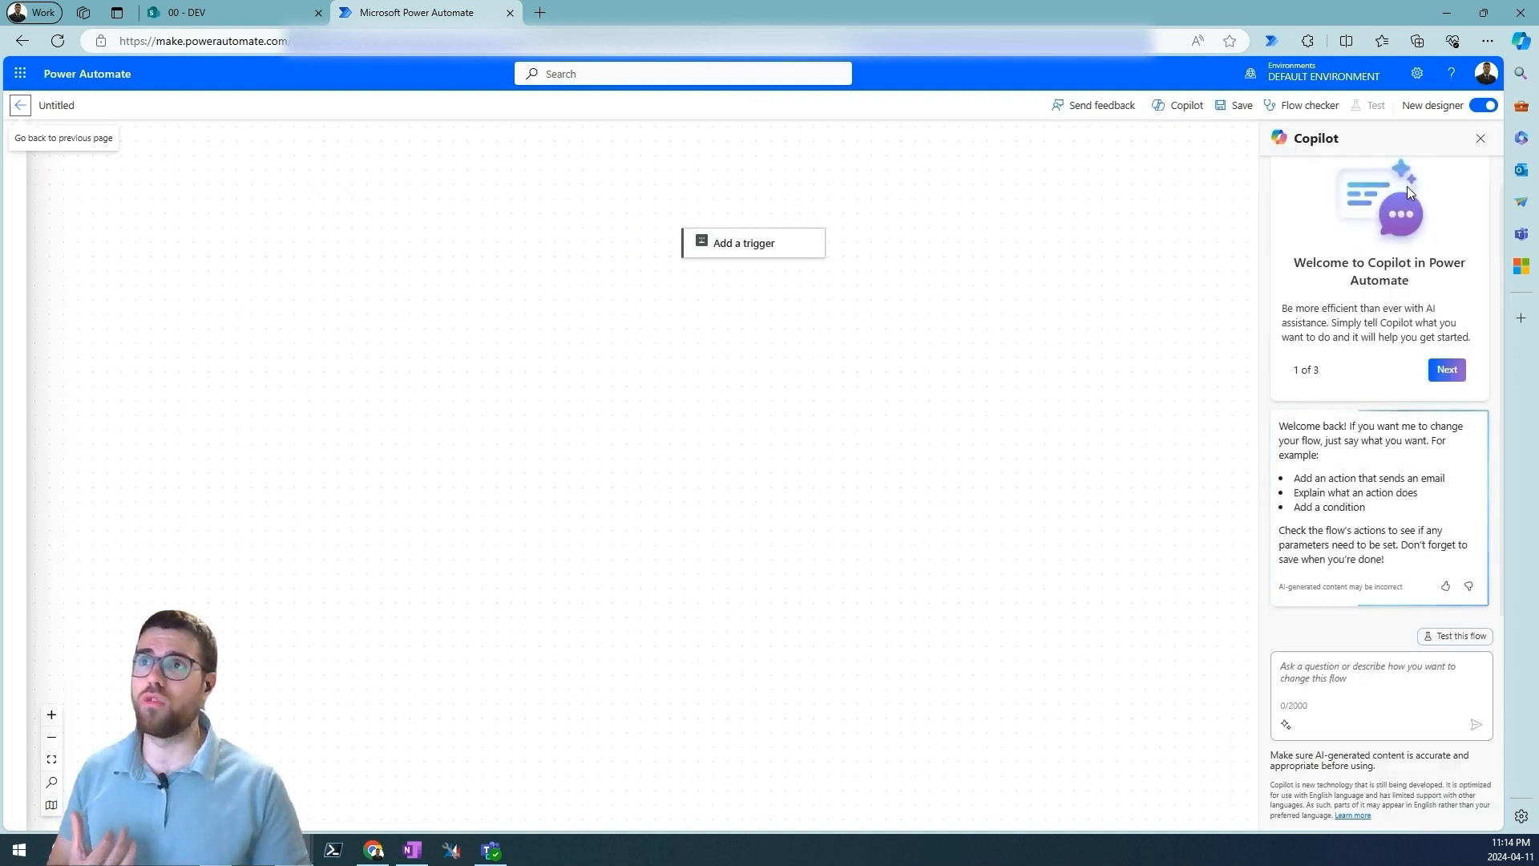
{"action": "left_click", "coordinate": [1481, 138]}
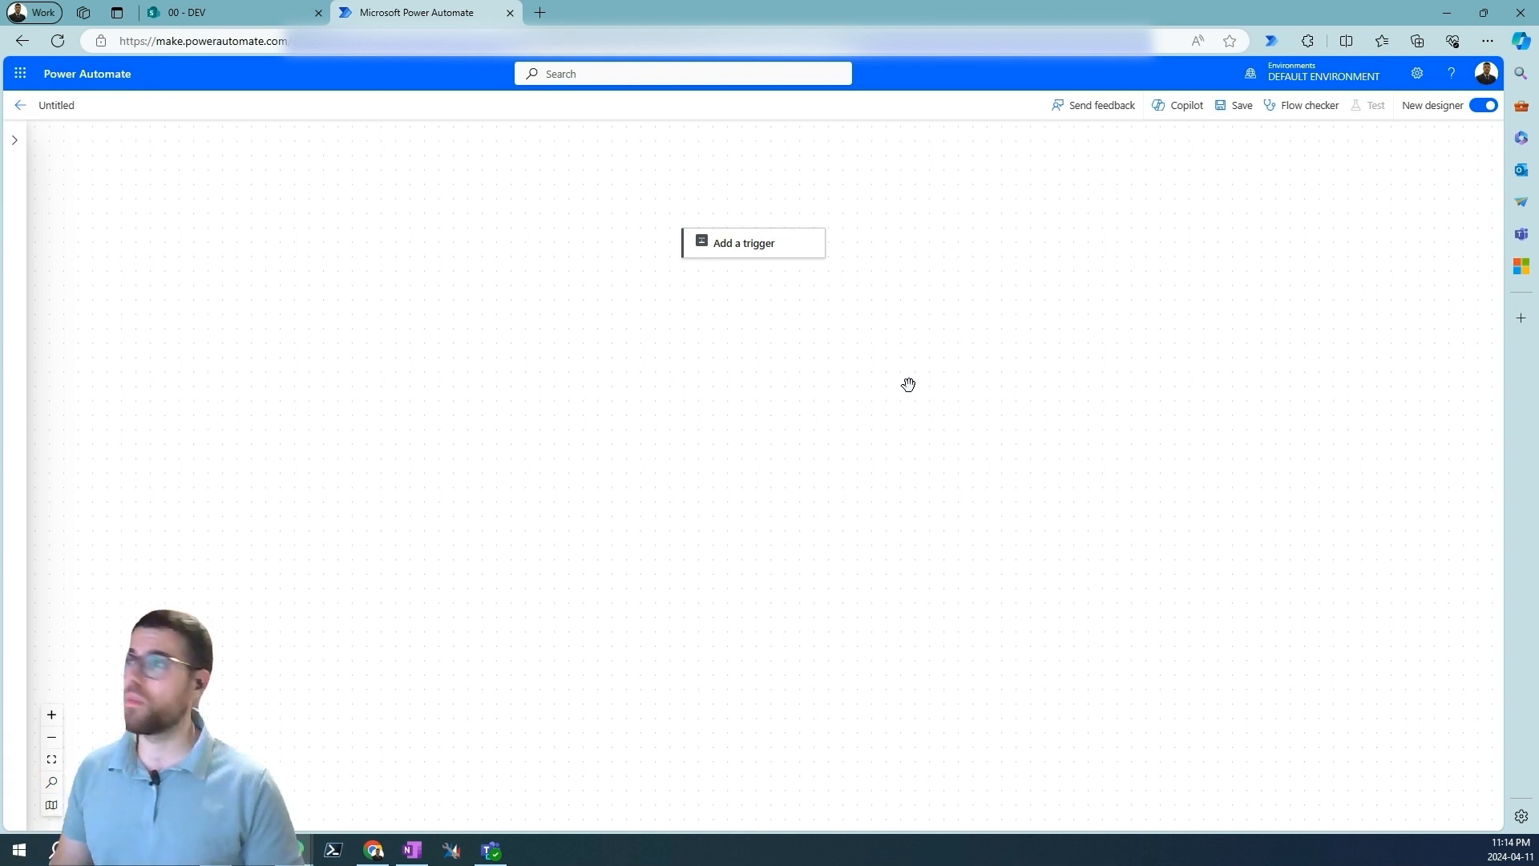
- Add the Schedule connector's Recurrence trigger to the empty flow, checking the Expiration Date column in the SharePoint list along the way
{"action": "left_click", "coordinate": [740, 245]}
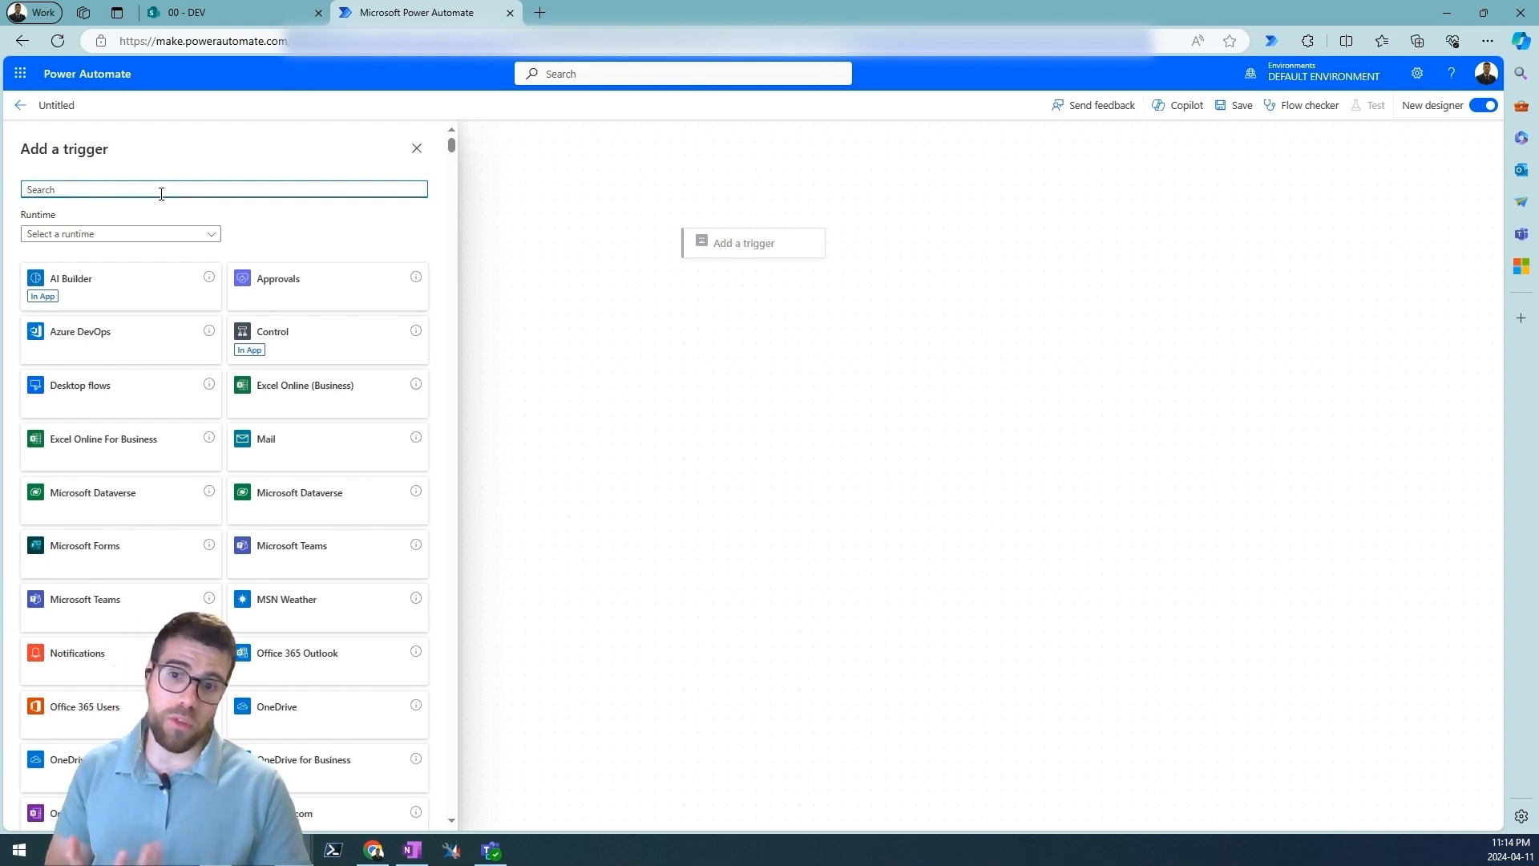
{"action": "left_click", "coordinate": [293, 13]}
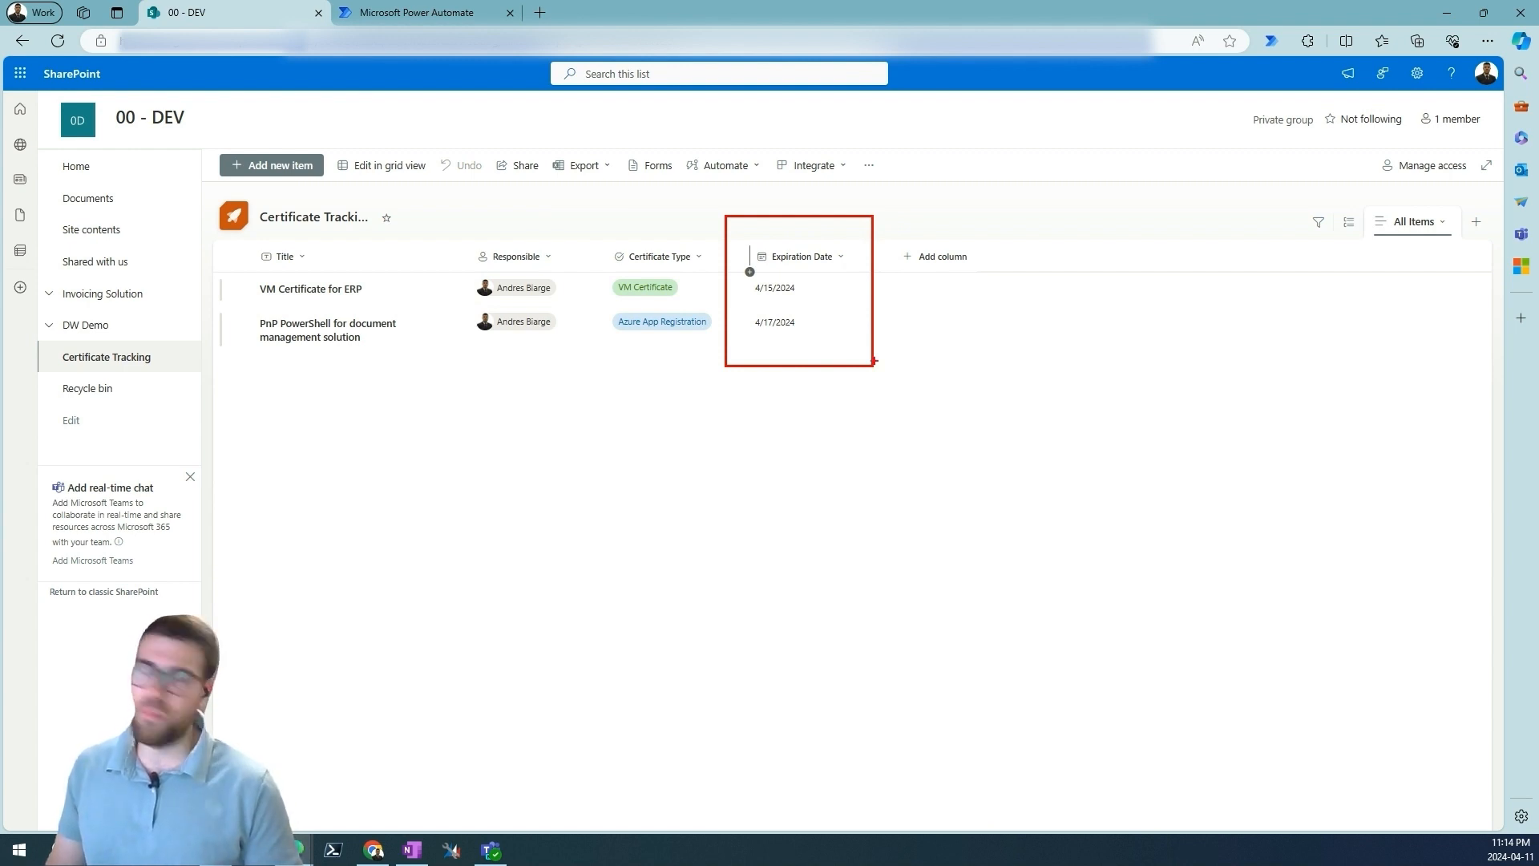
{"action": "left_click", "coordinate": [417, 13]}
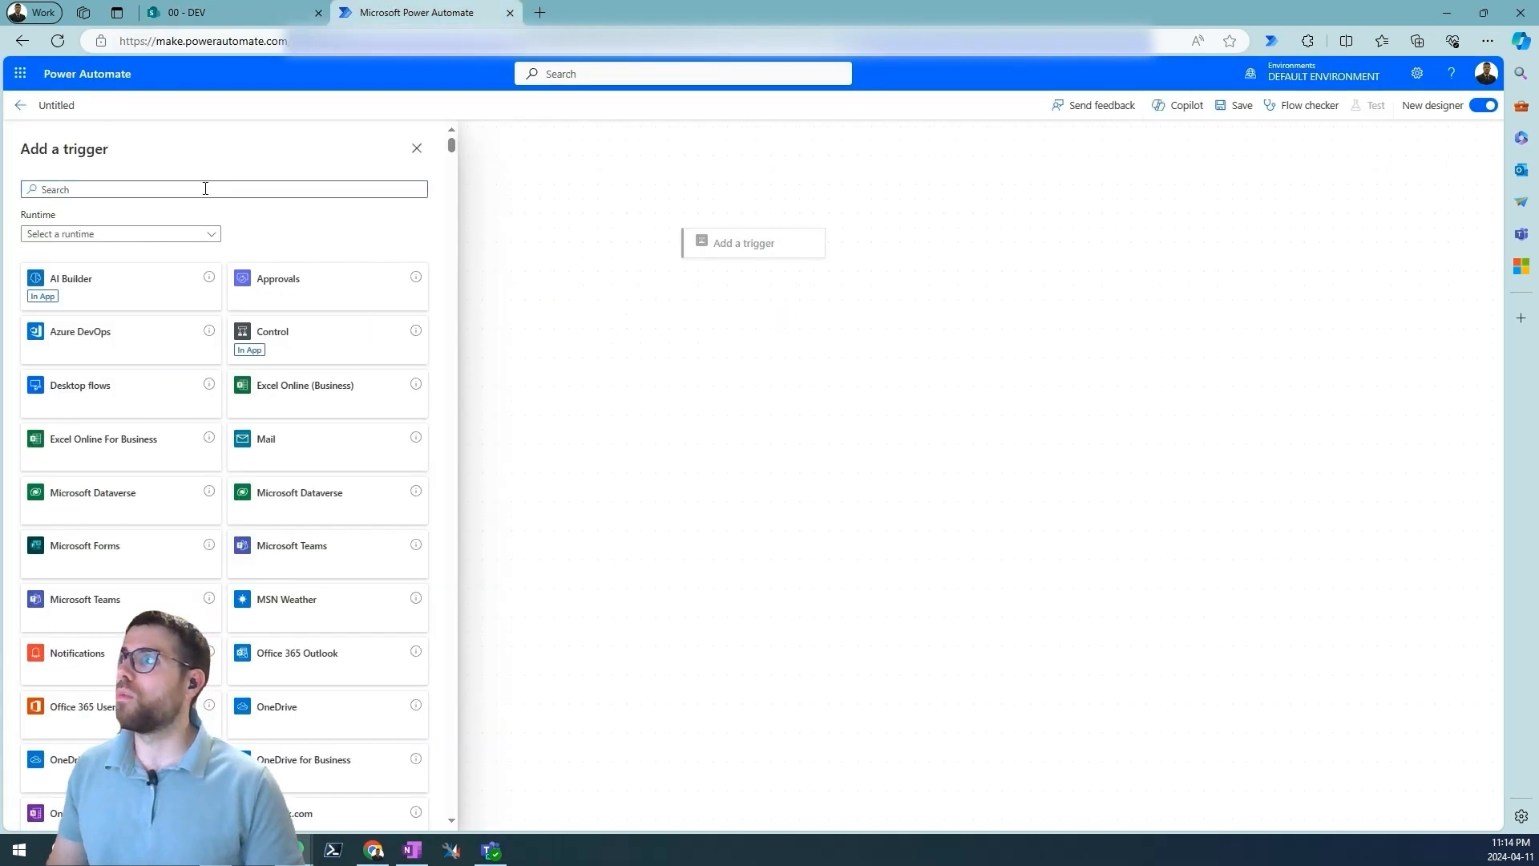
{"action": "left_click", "coordinate": [205, 188]}
{"action": "type", "text": "recurrence"}
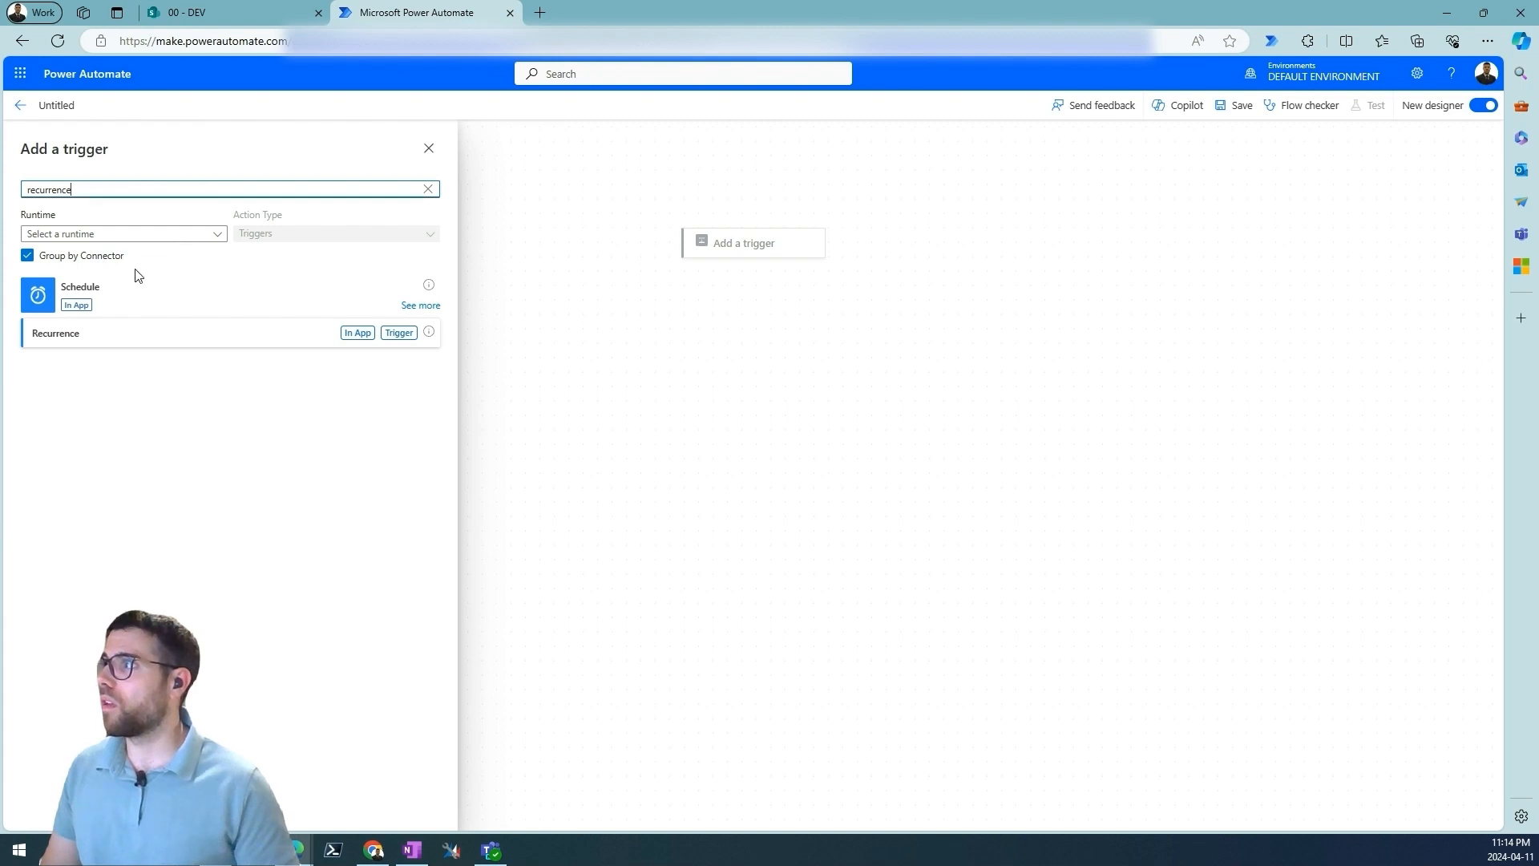
{"action": "left_click_drag", "start_coordinate": [81, 189], "coordinate": [11, 198]}
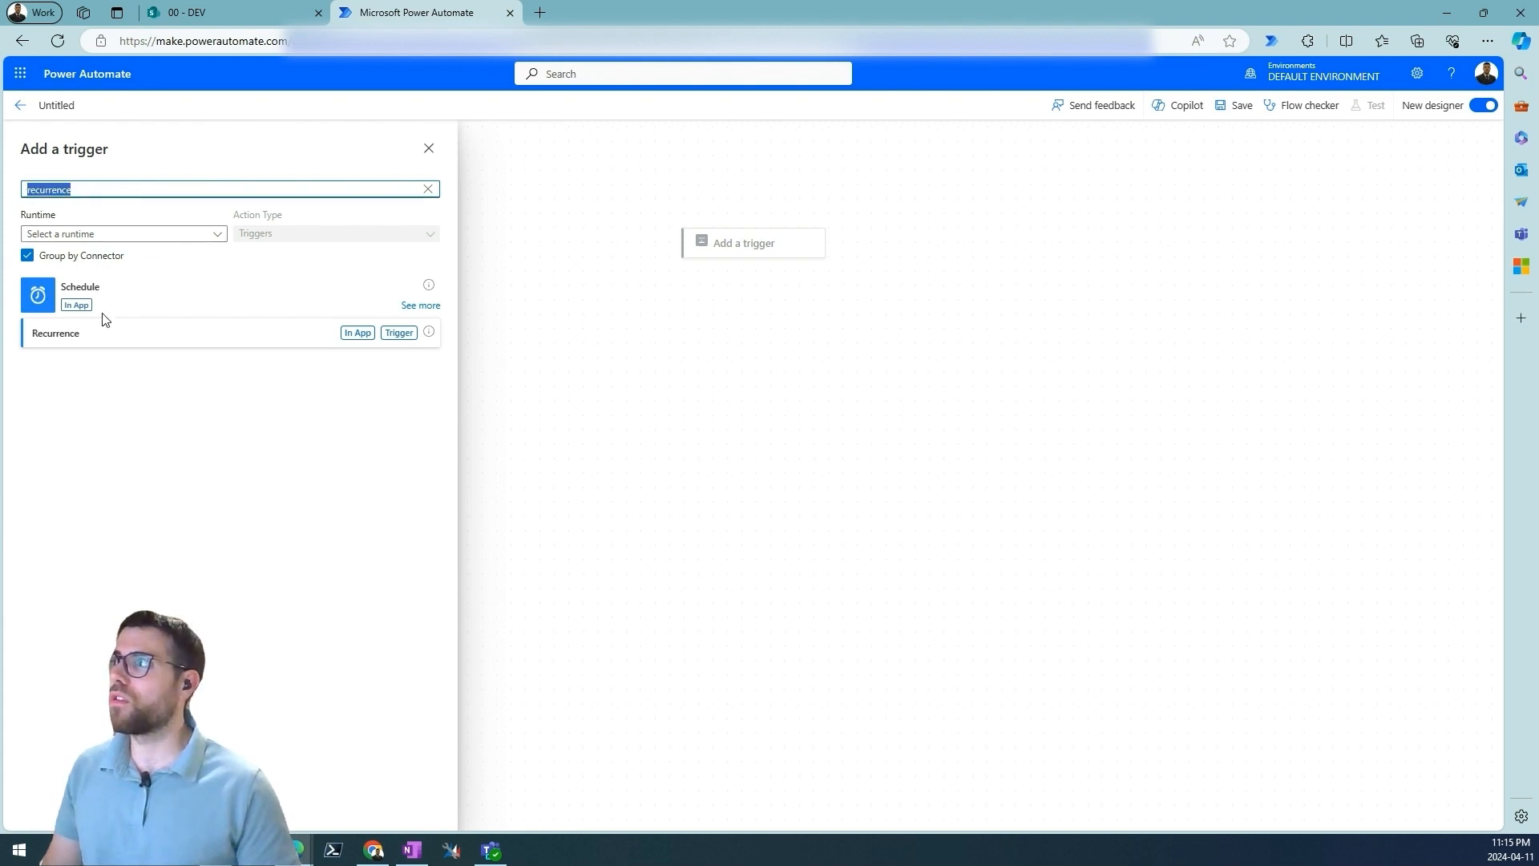
{"action": "left_click", "coordinate": [70, 287]}
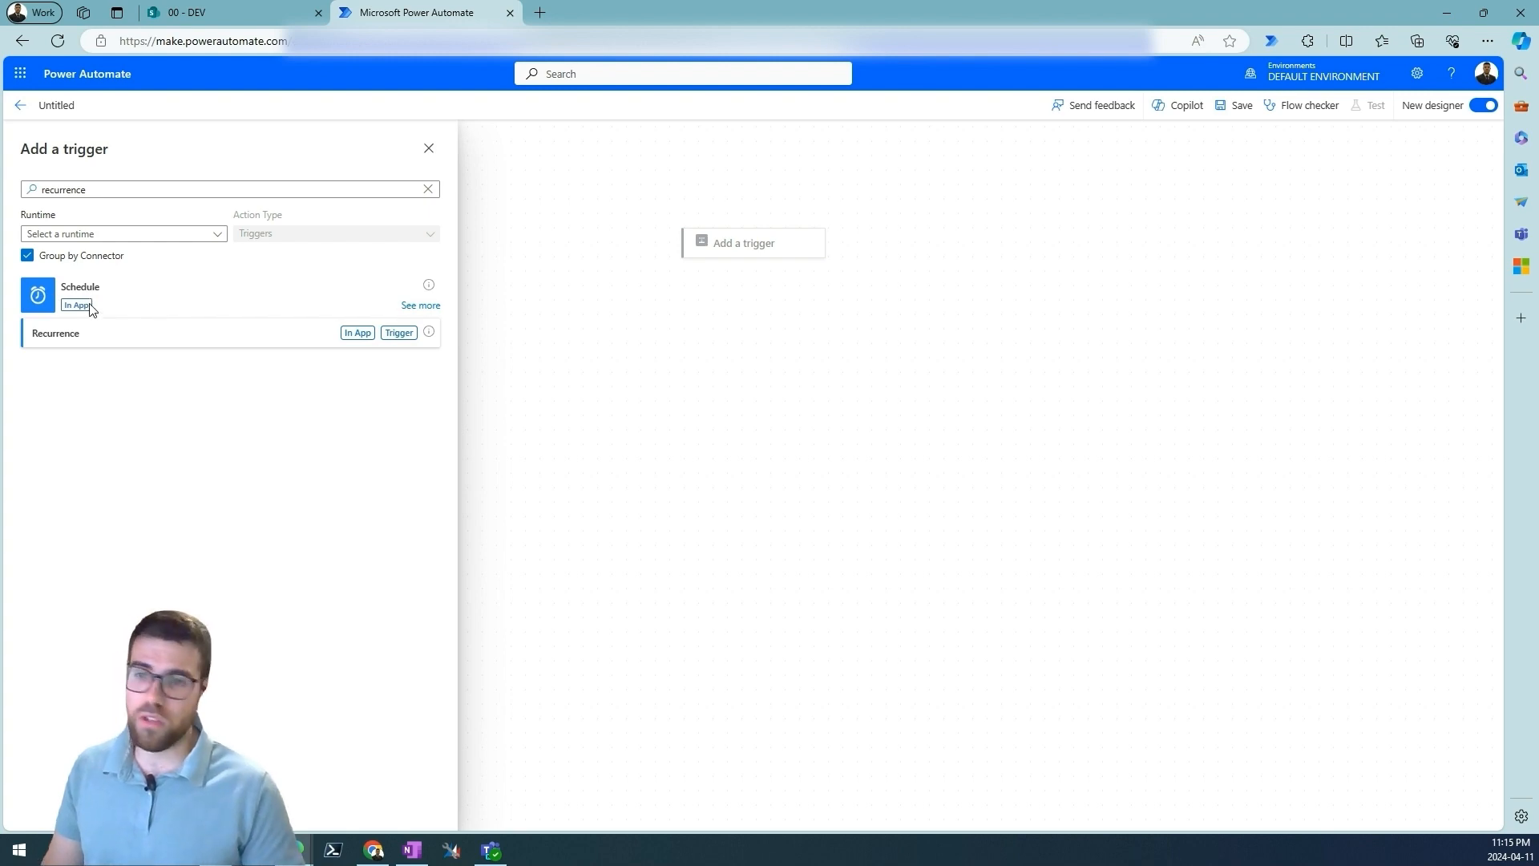
{"action": "left_click", "coordinate": [78, 341]}
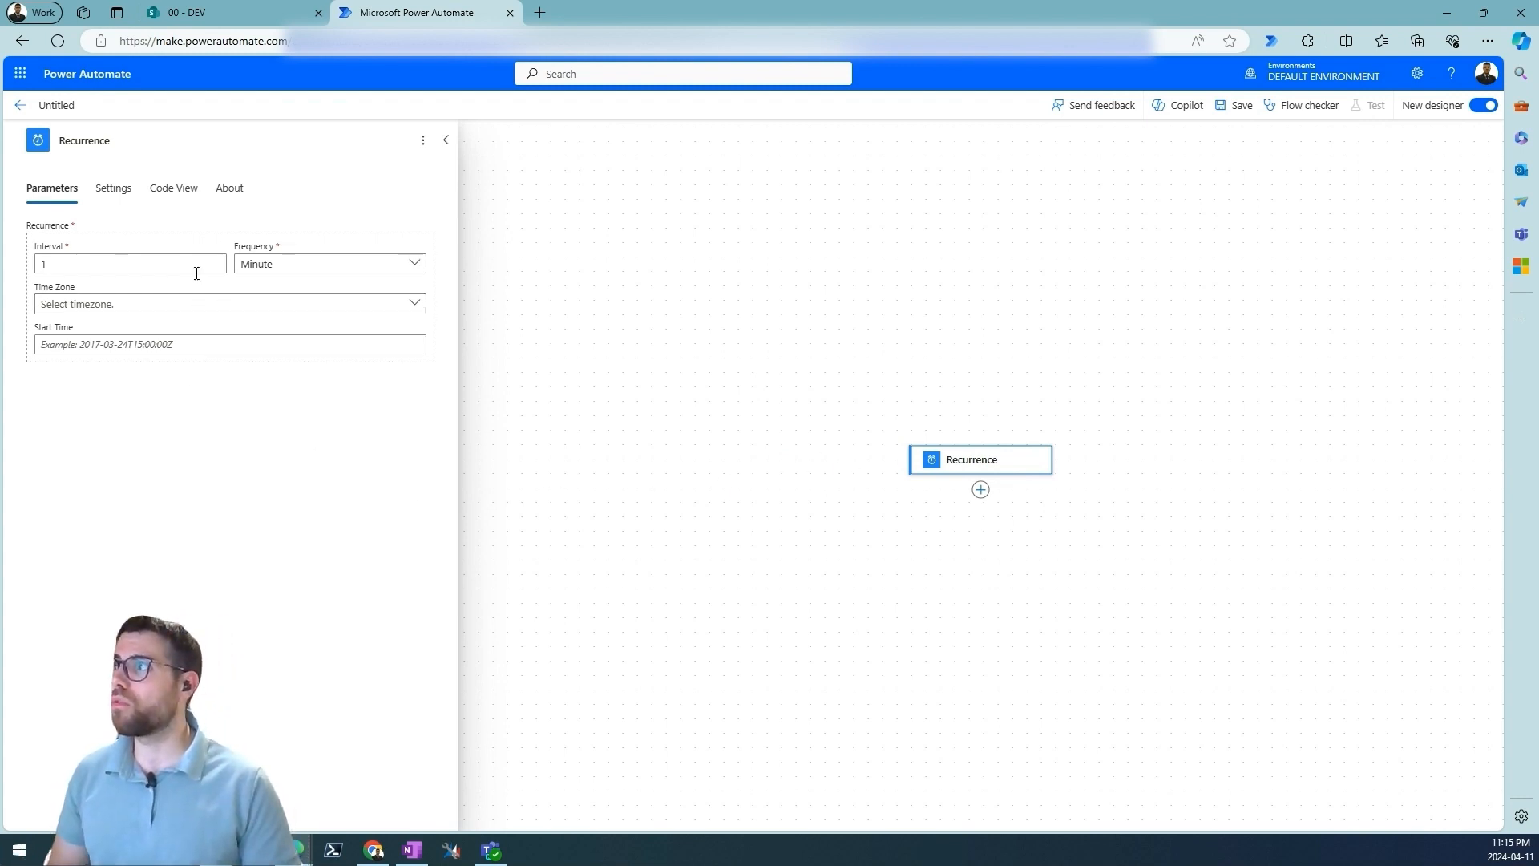
- Configure the Recurrence trigger with interval 1 and frequency Day, running at hour 8
{"action": "left_click", "coordinate": [38, 265]}
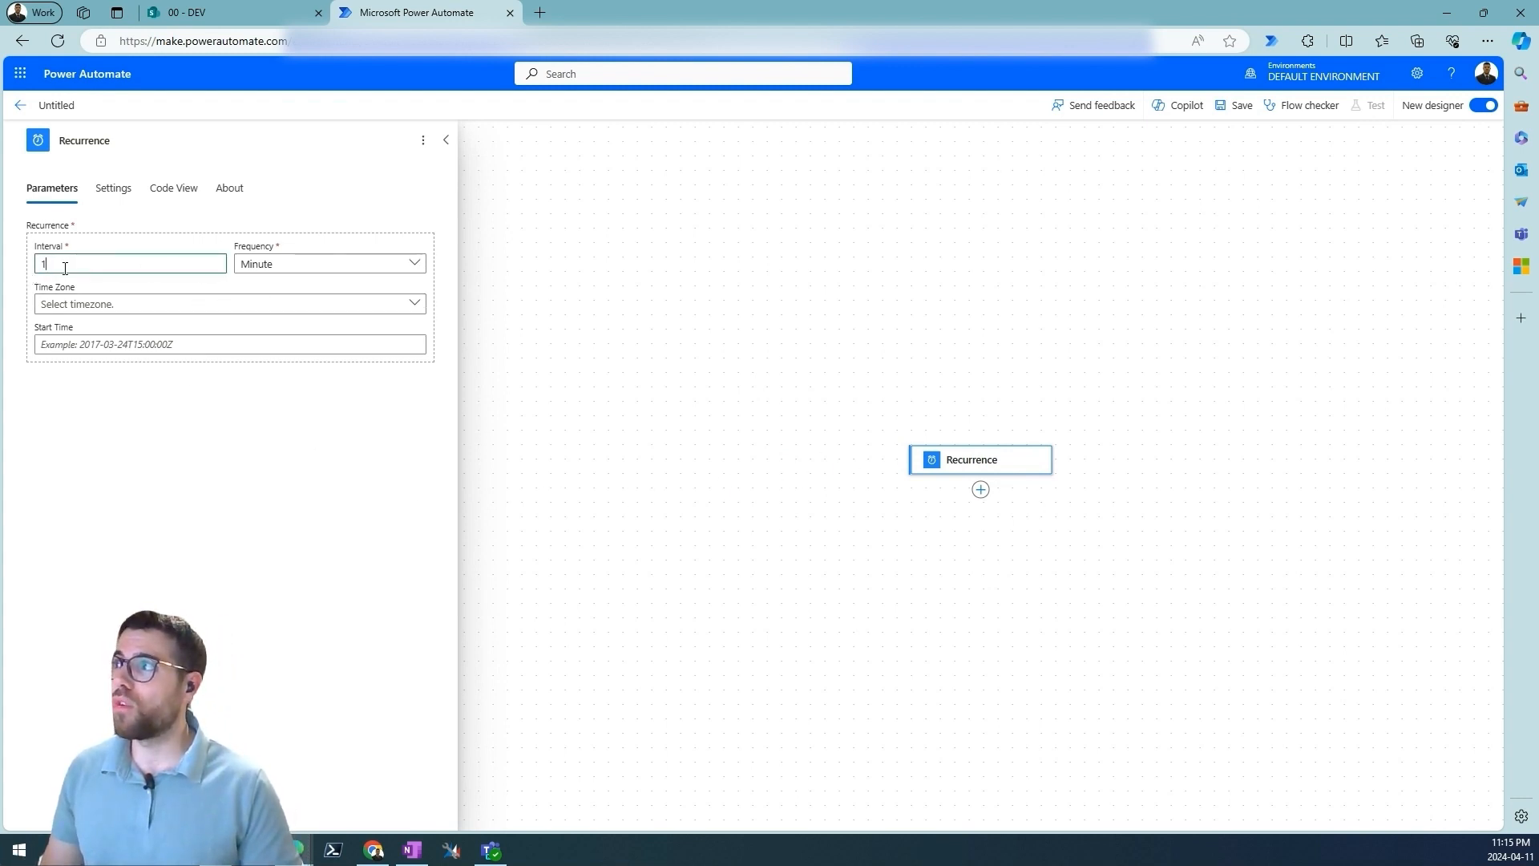
{"action": "left_click", "coordinate": [323, 267]}
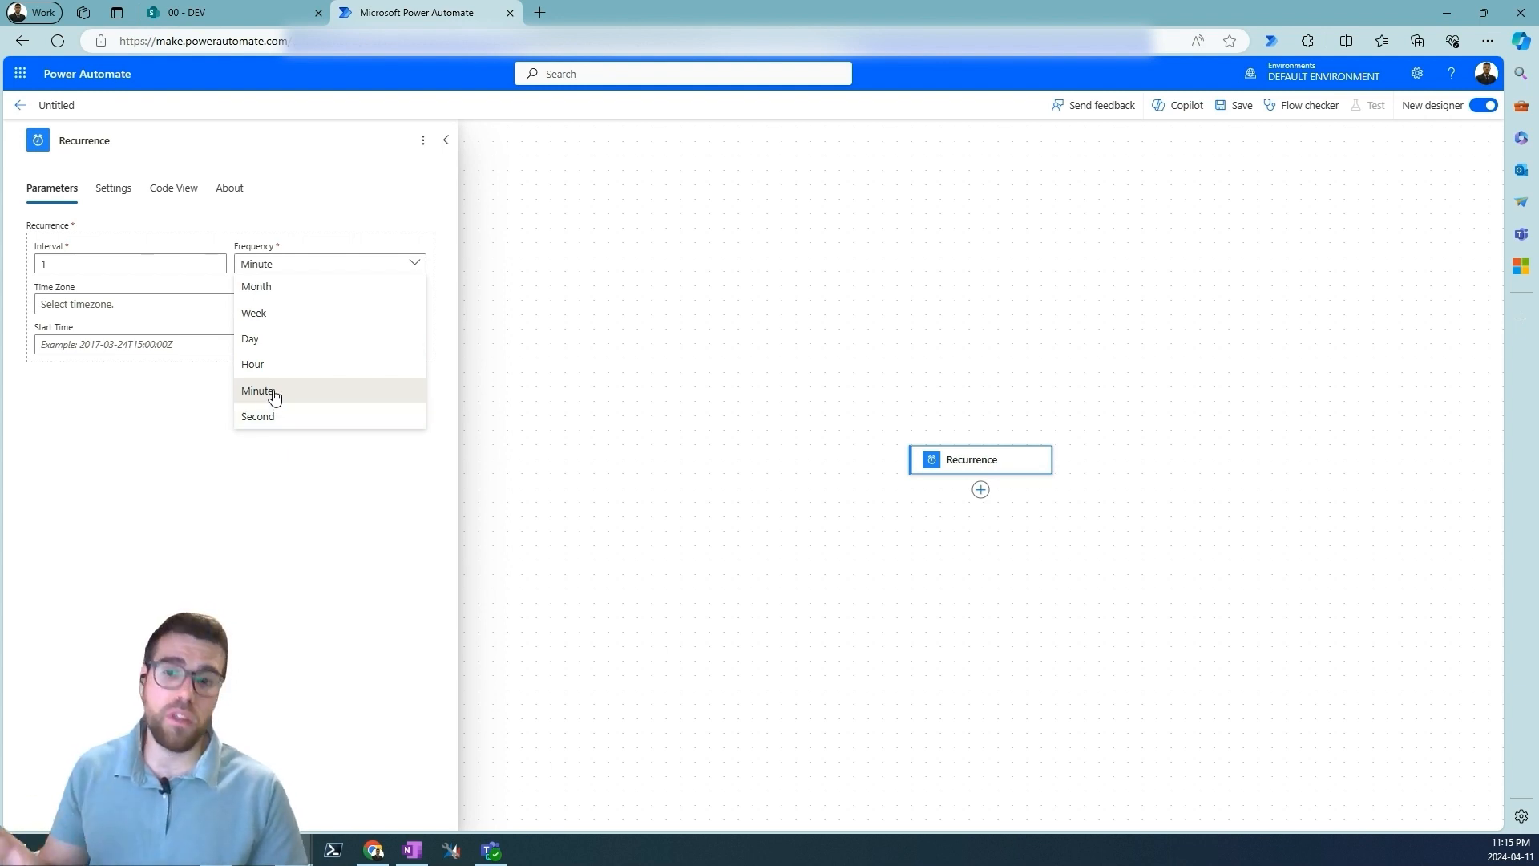
{"action": "left_click", "coordinate": [333, 339]}
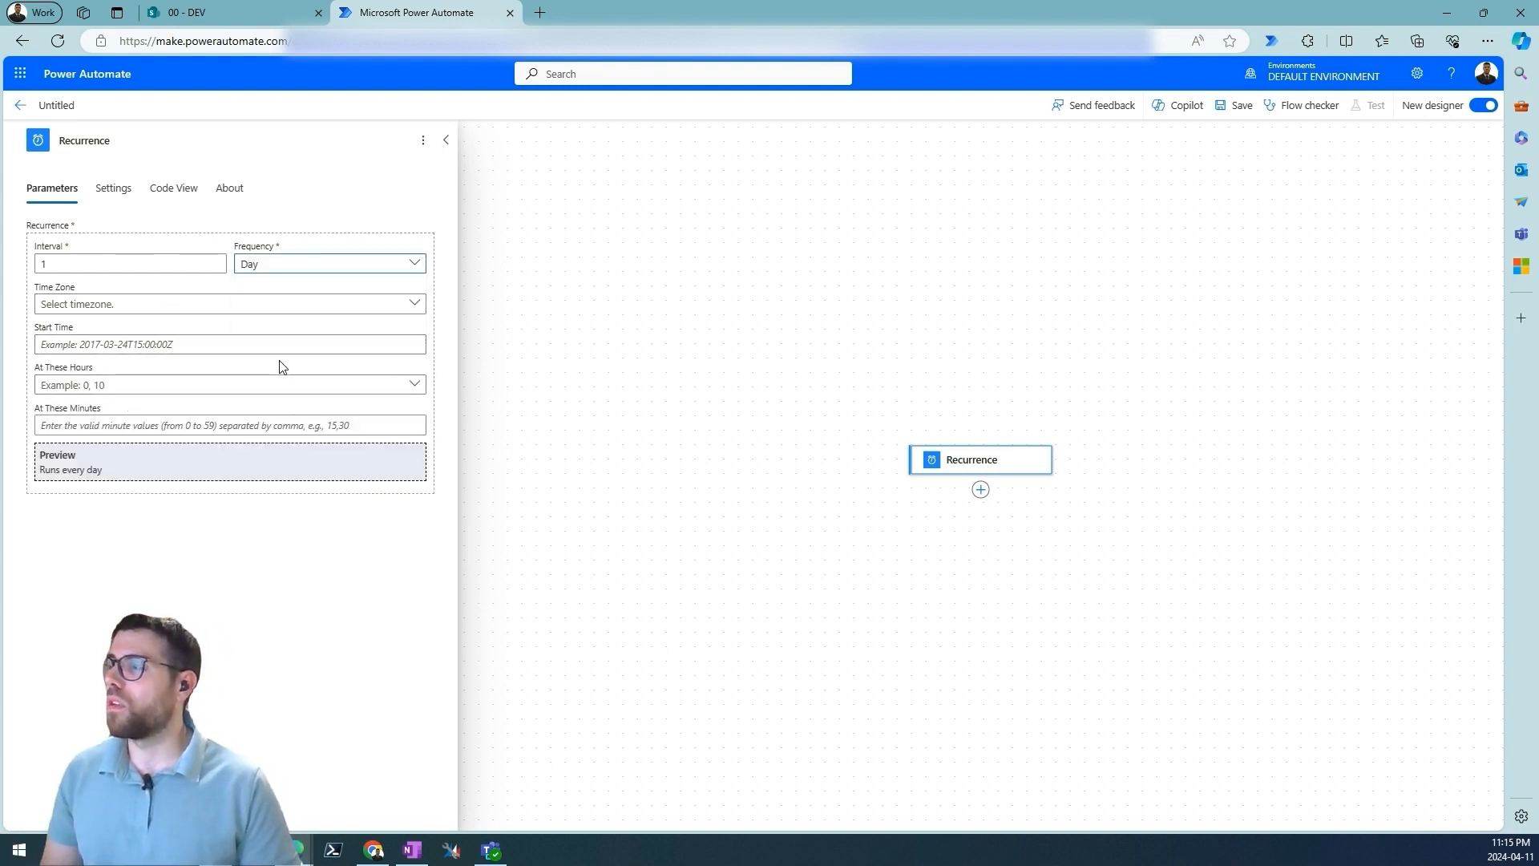
{"action": "left_click", "coordinate": [203, 385]}
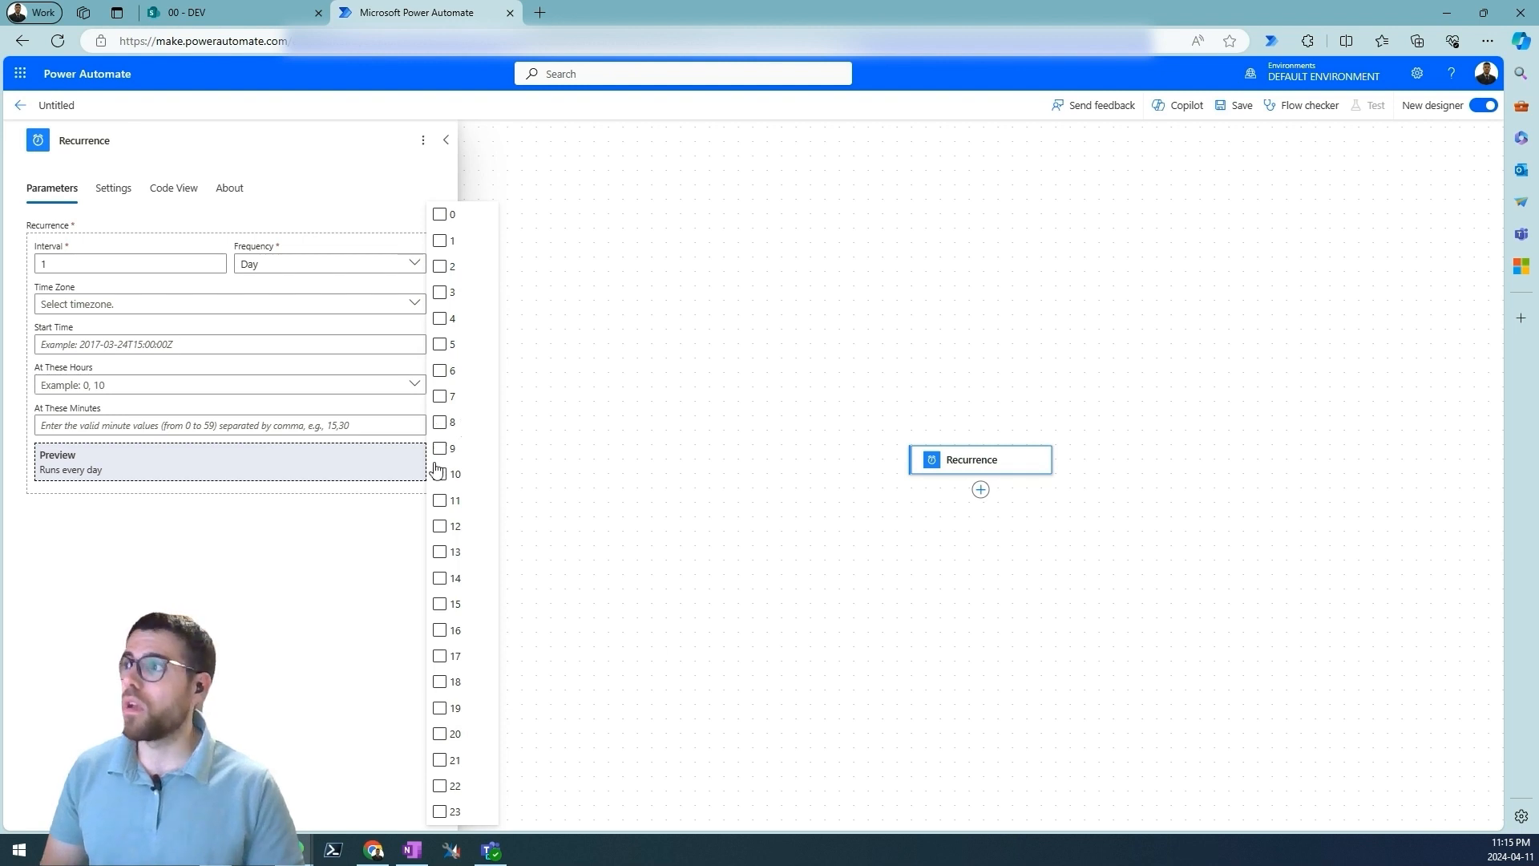
{"action": "left_click", "coordinate": [452, 433]}
{"action": "left_click", "coordinate": [223, 587]}
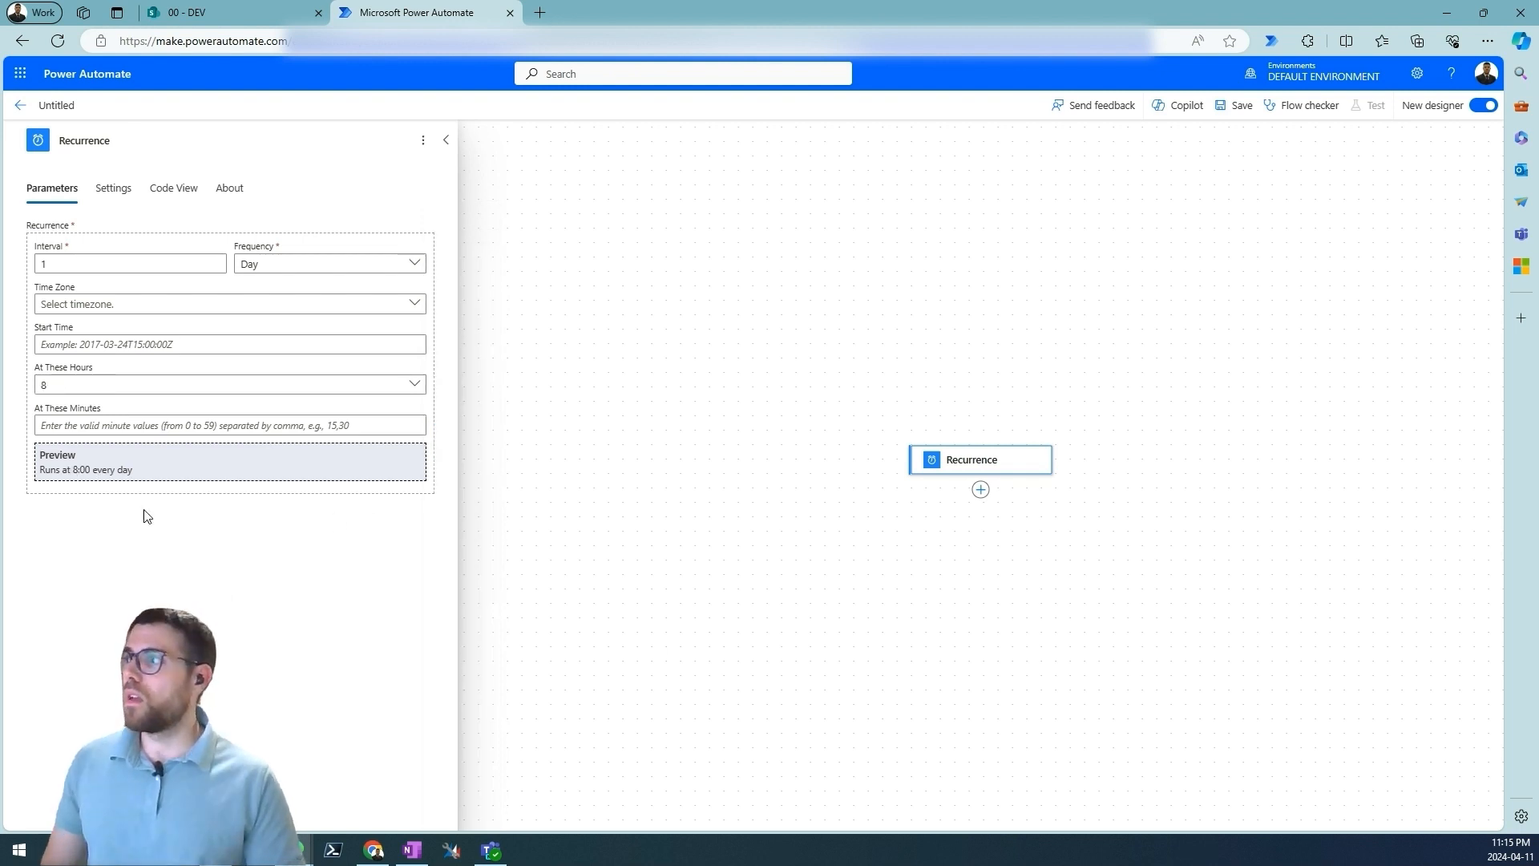
{"action": "left_click_drag", "start_coordinate": [28, 440], "coordinate": [192, 505]}
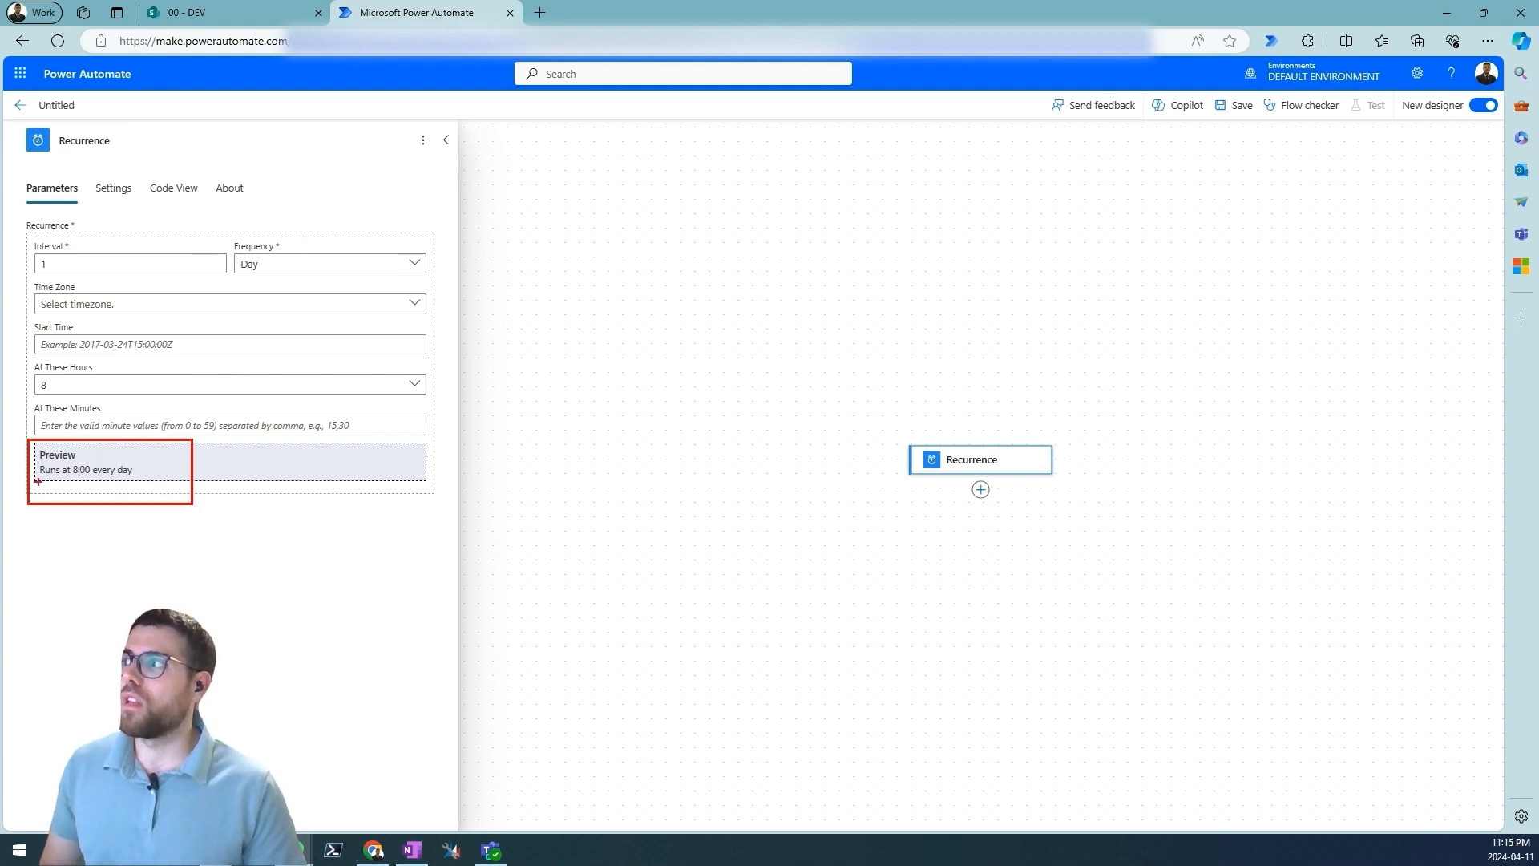
{"action": "left_click_drag", "start_coordinate": [78, 479], "coordinate": [141, 481]}
{"action": "key", "text": "Escape"}
- Add the SharePoint Get items action after the Recurrence trigger
{"action": "mouse_move", "coordinate": [847, 480]}
{"action": "left_mouse_down"}
{"action": "mouse_move", "coordinate": [663, 388]}
{"action": "mouse_move", "coordinate": [759, 374]}
{"action": "left_mouse_up"}
{"action": "left_click", "coordinate": [763, 373]}
{"action": "left_click", "coordinate": [805, 360]}
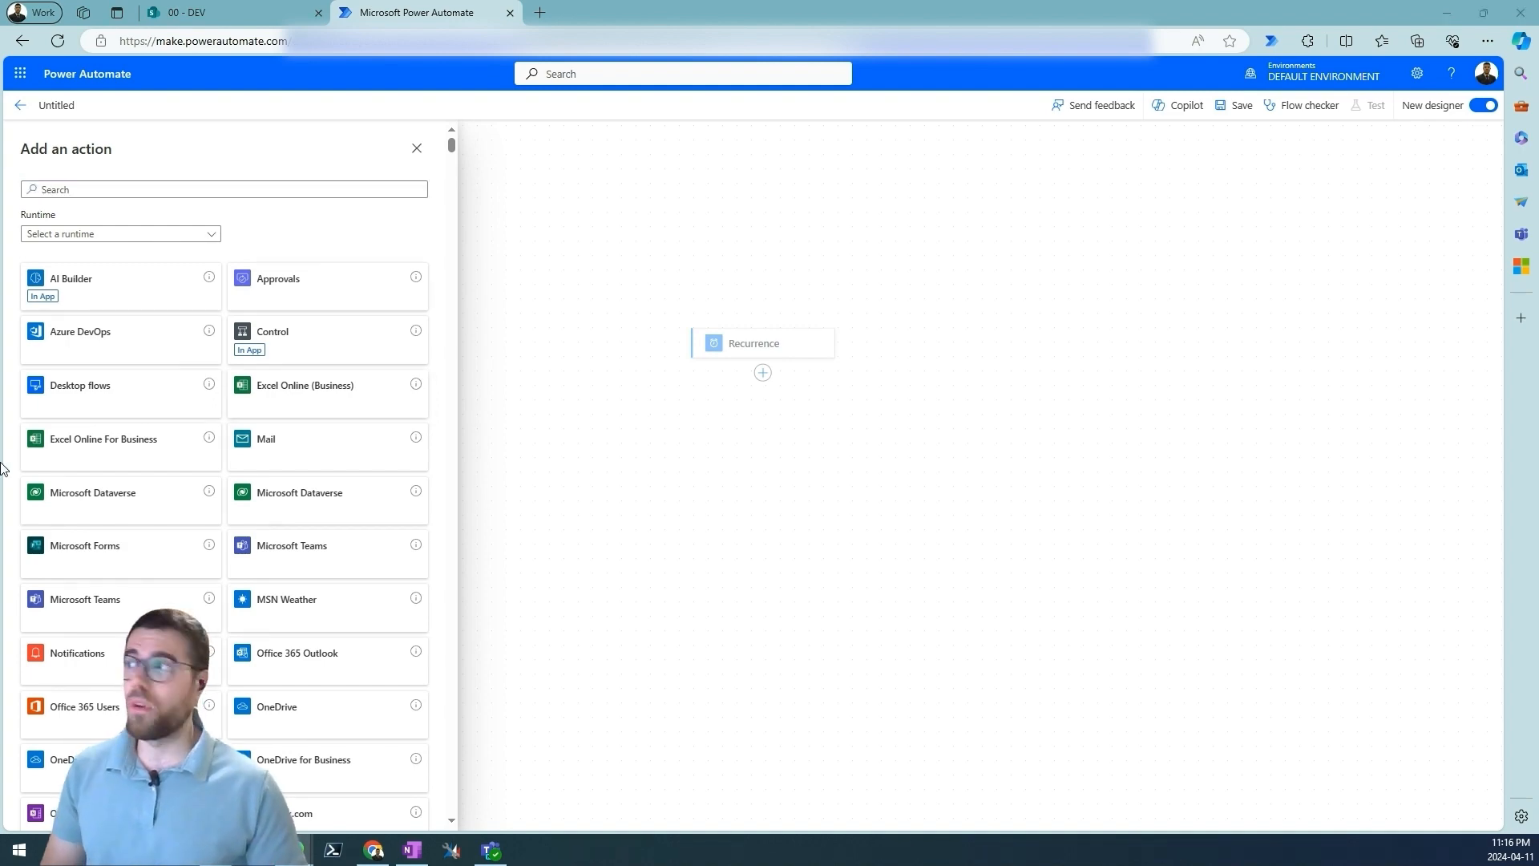
{"action": "left_click", "coordinate": [317, 191]}
{"action": "type", "text": "sharepoint"}
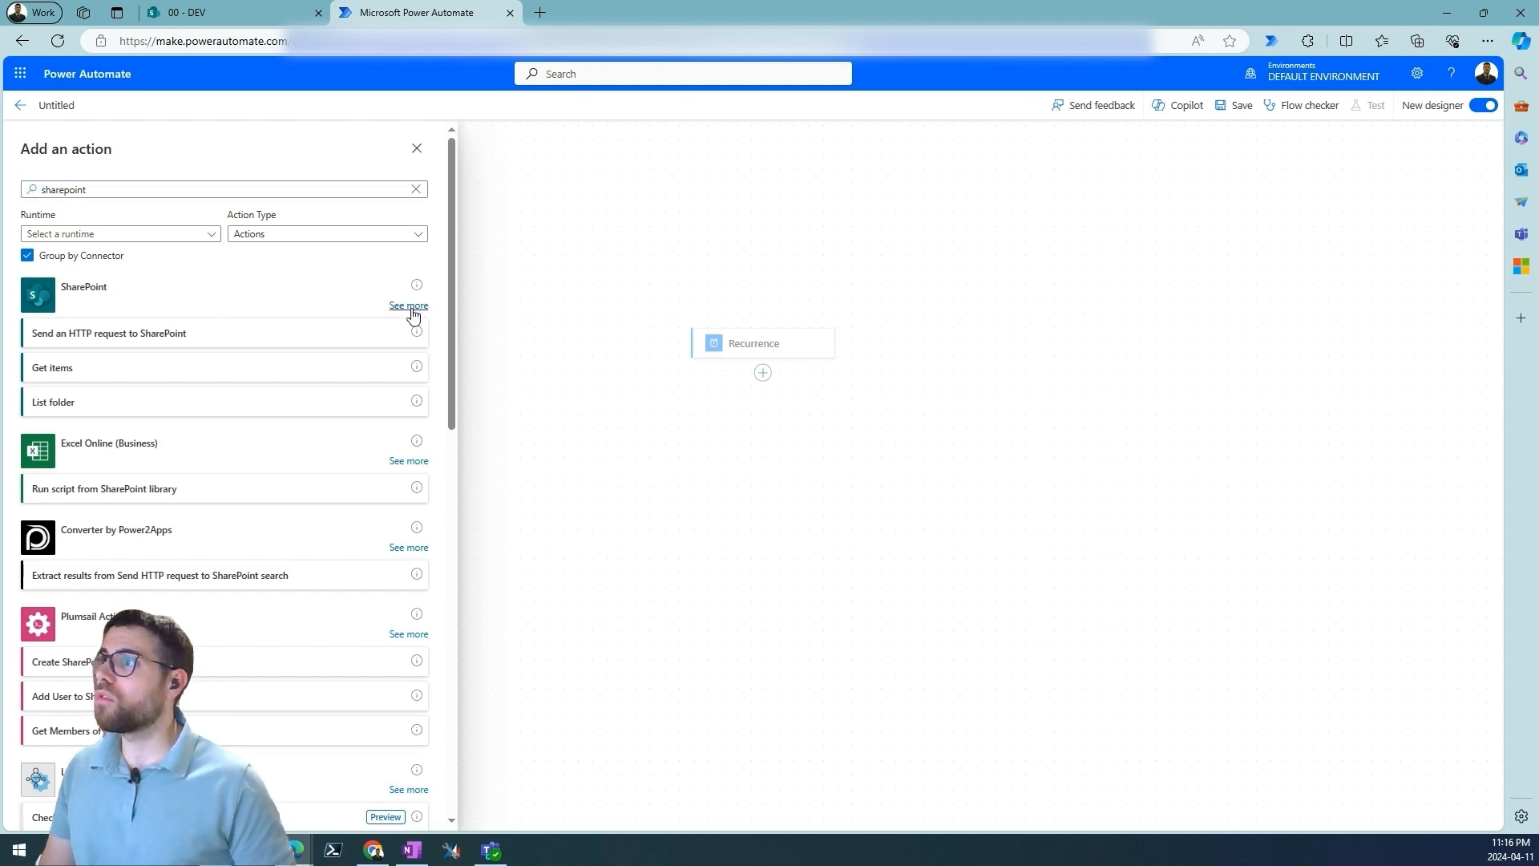
{"action": "left_click", "coordinate": [412, 309]}
{"action": "scroll", "coordinate": [148, 388], "scroll_direction": "down", "scroll_amount": 8}
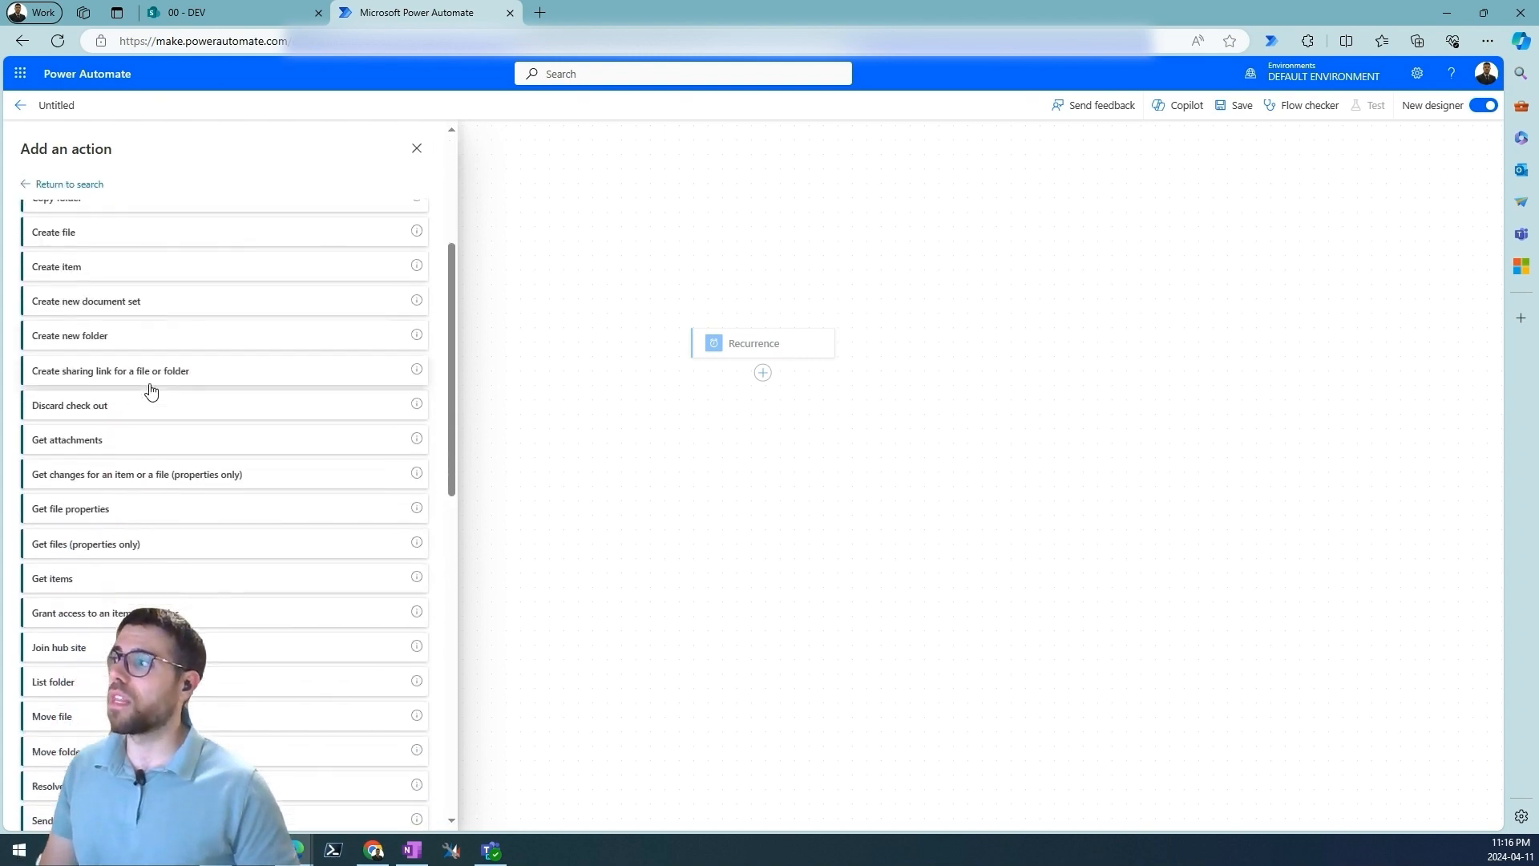
{"action": "scroll", "coordinate": [161, 550], "scroll_direction": "down", "scroll_amount": 5}
{"action": "scroll", "coordinate": [160, 551], "scroll_direction": "up", "scroll_amount": 15}
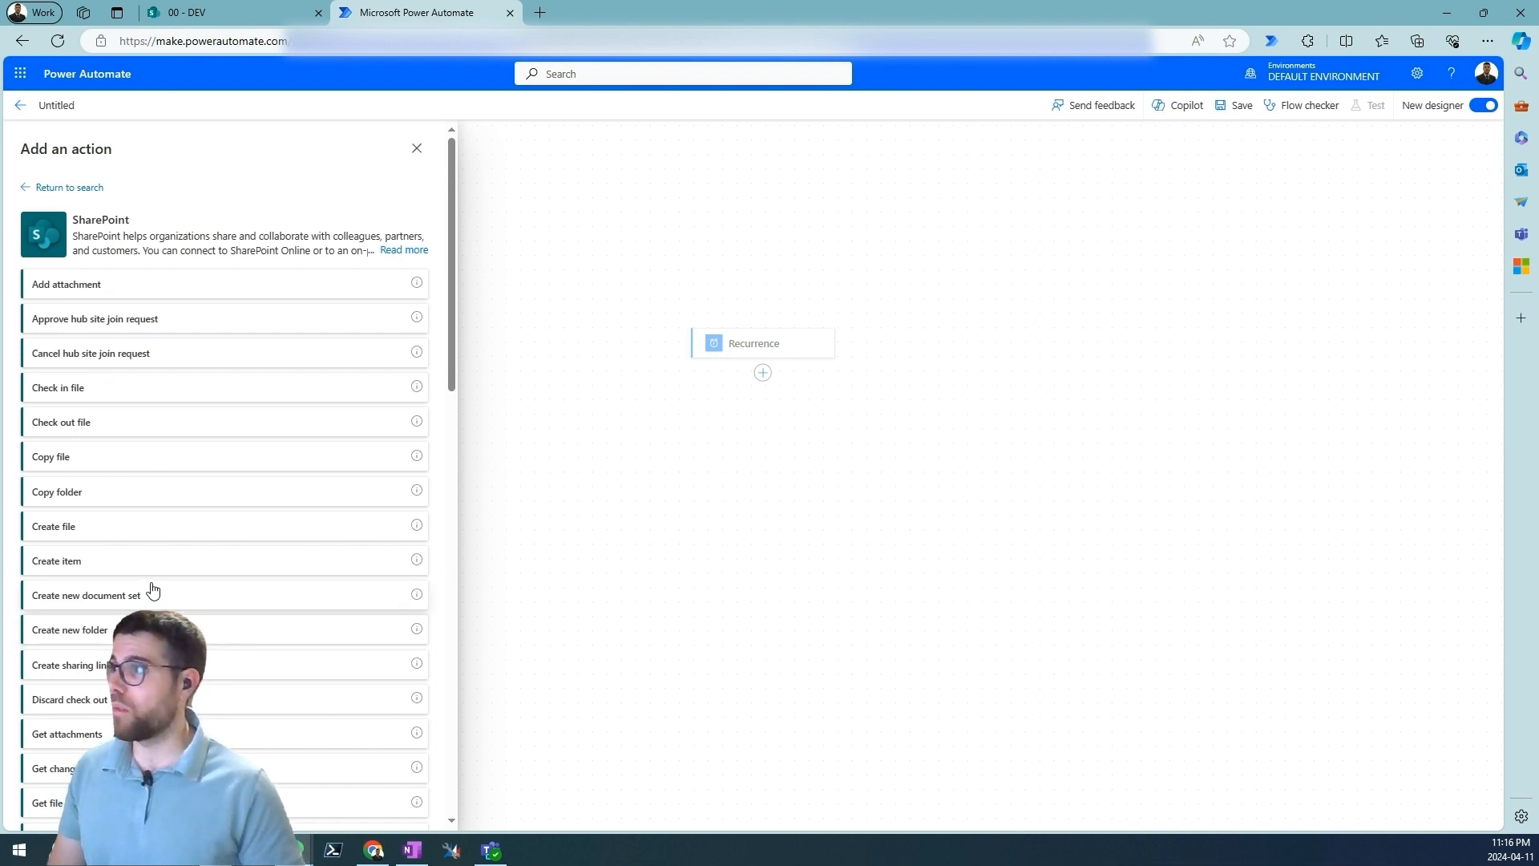
{"action": "key", "text": "ctrl+f"}
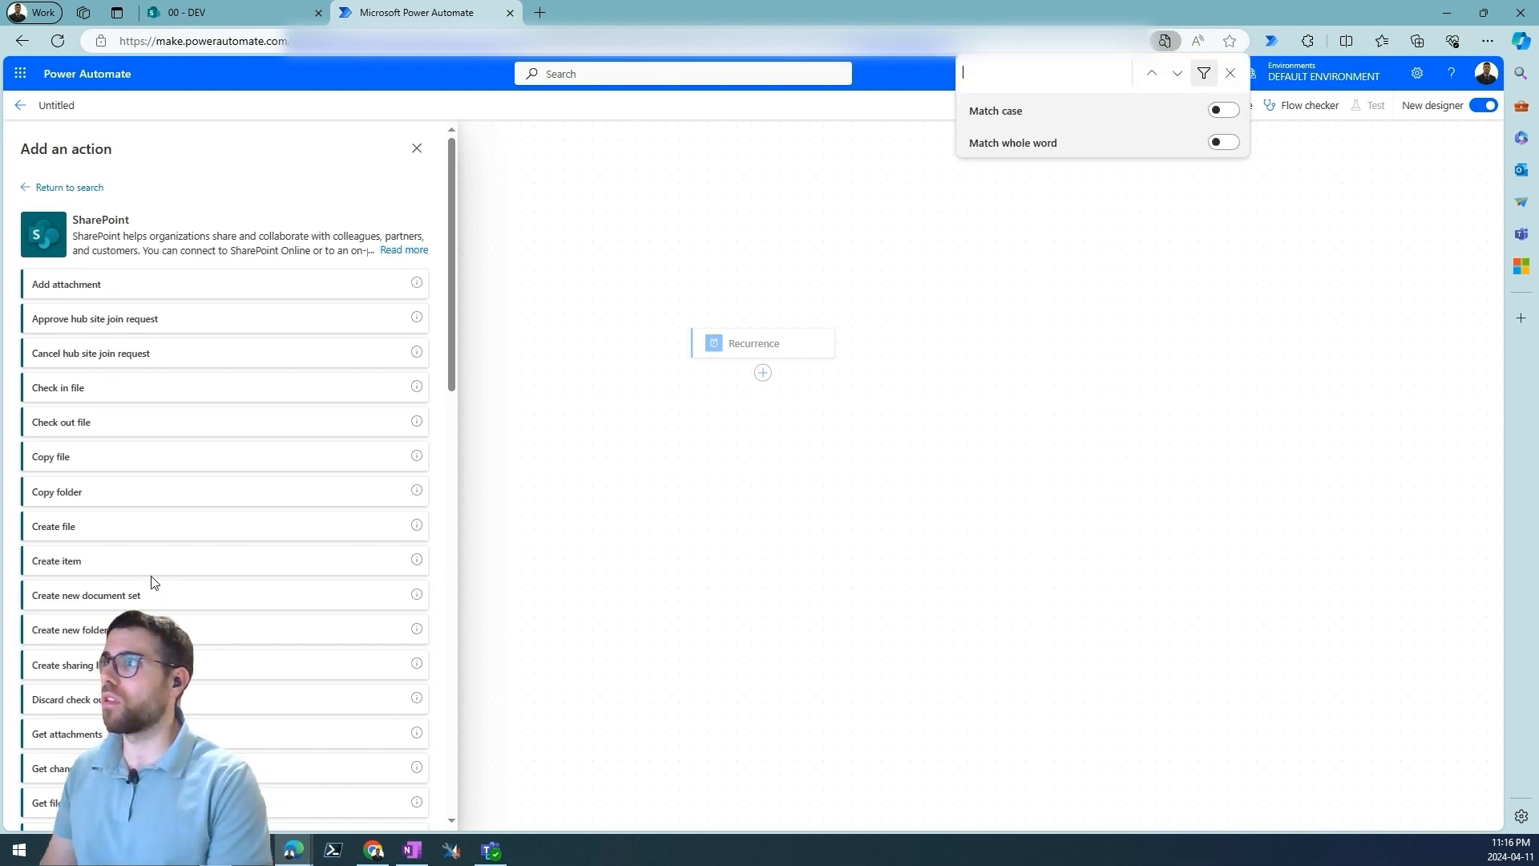
{"action": "type", "text": "get item"}
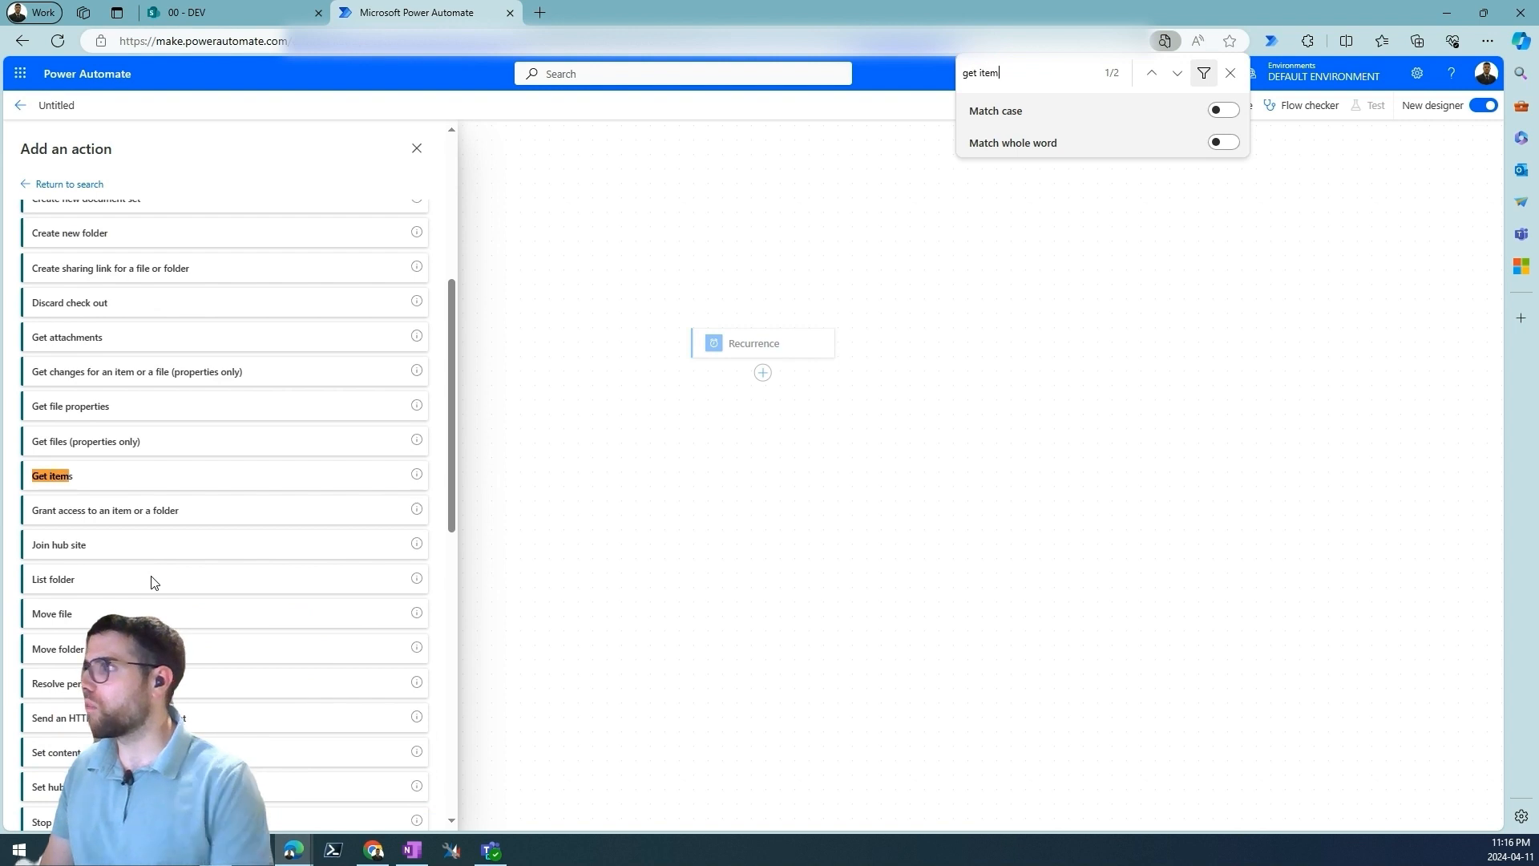
{"action": "left_click", "coordinate": [158, 477]}
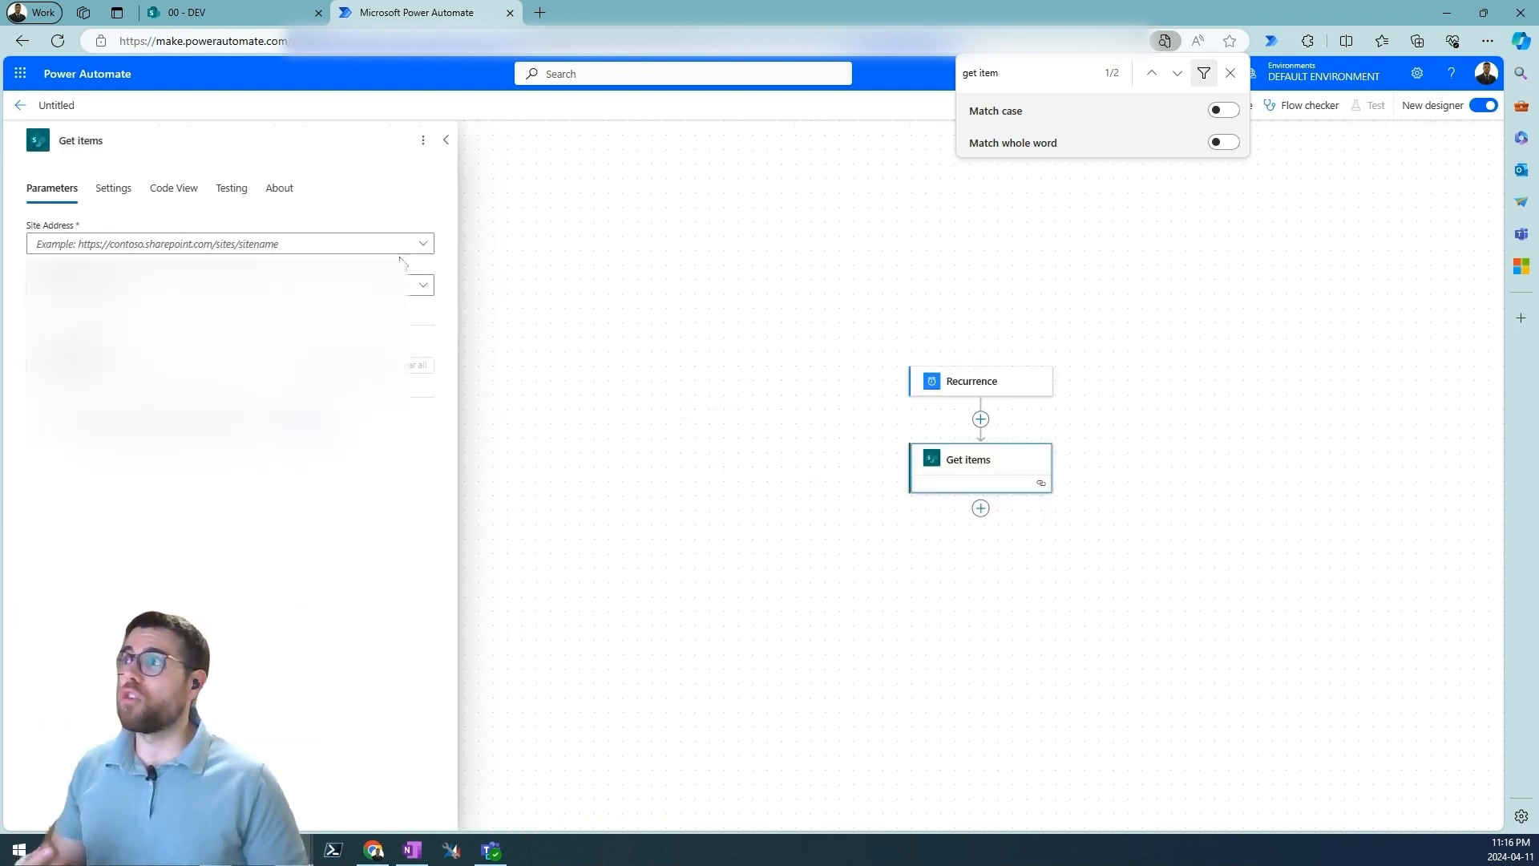
- Point Get items to the Certificate Tracking list on its SharePoint site and enable the Filter Query advanced parameter
{"action": "left_click", "coordinate": [410, 251]}
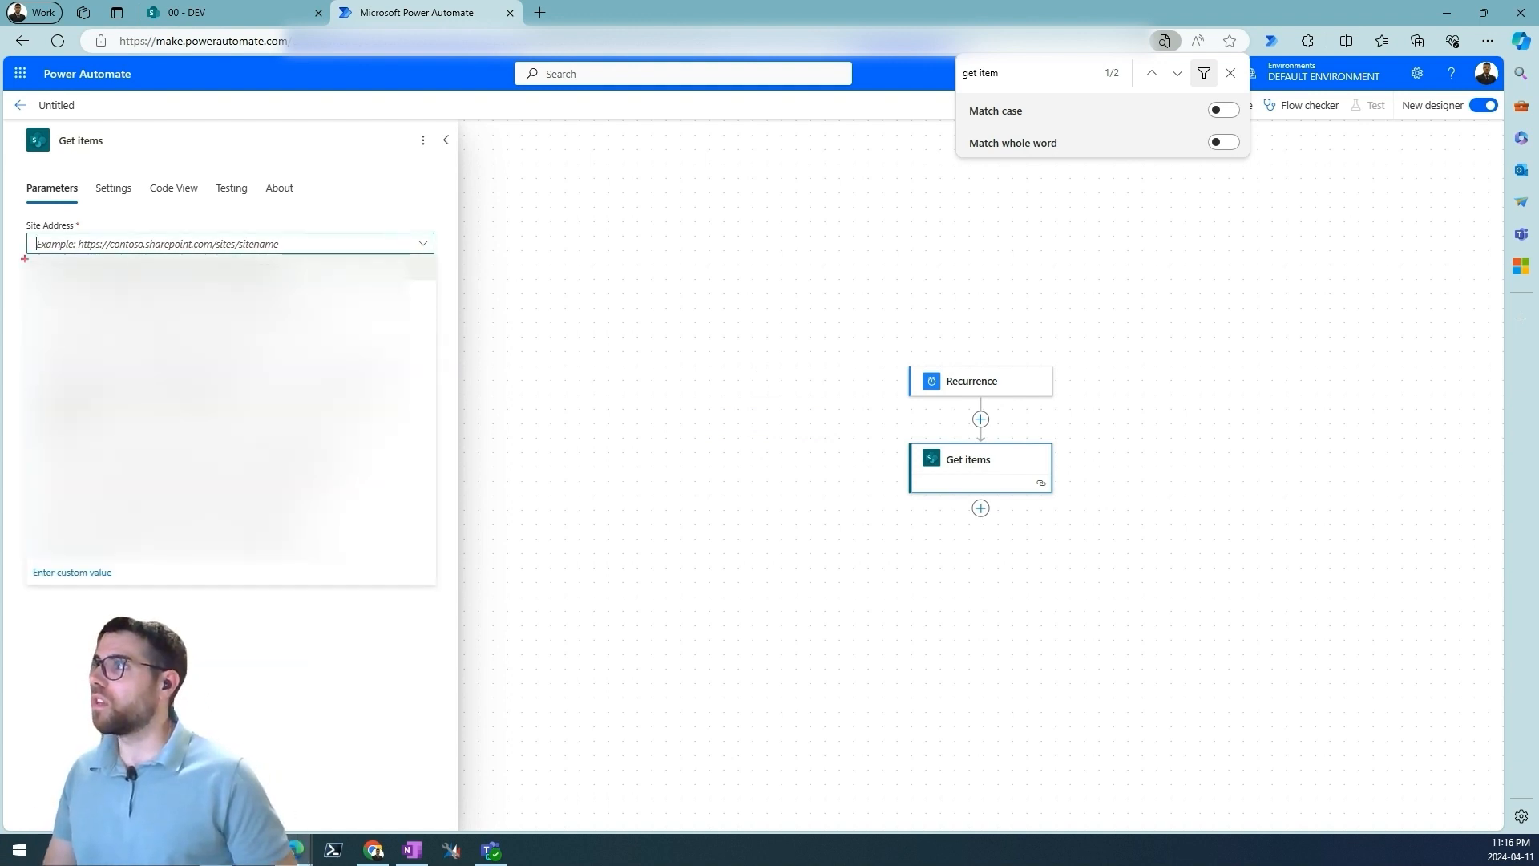
{"action": "left_click", "coordinate": [218, 287]}
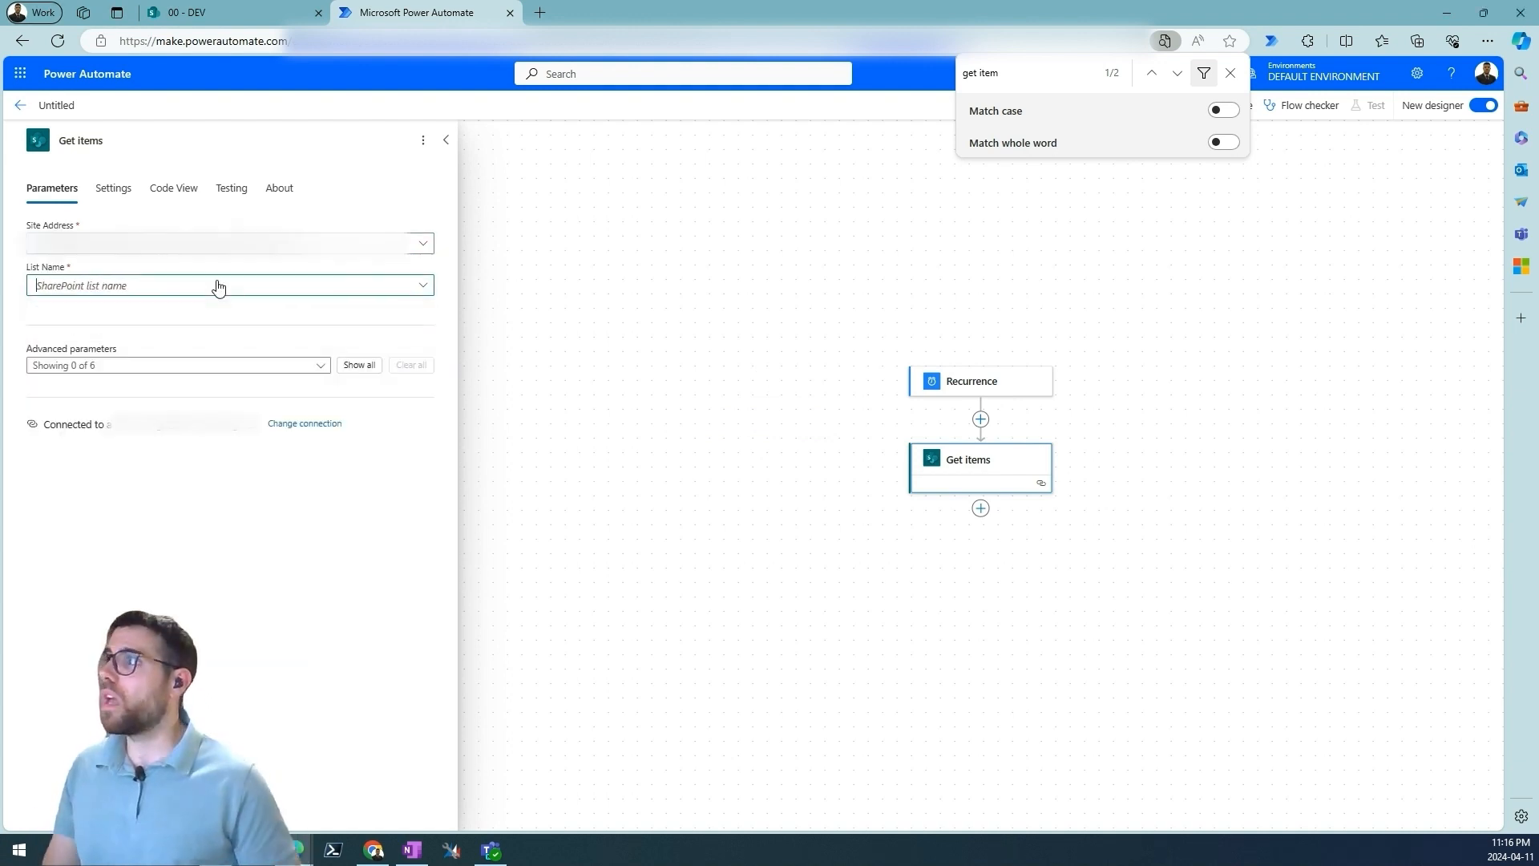
{"action": "left_click", "coordinate": [219, 287]}
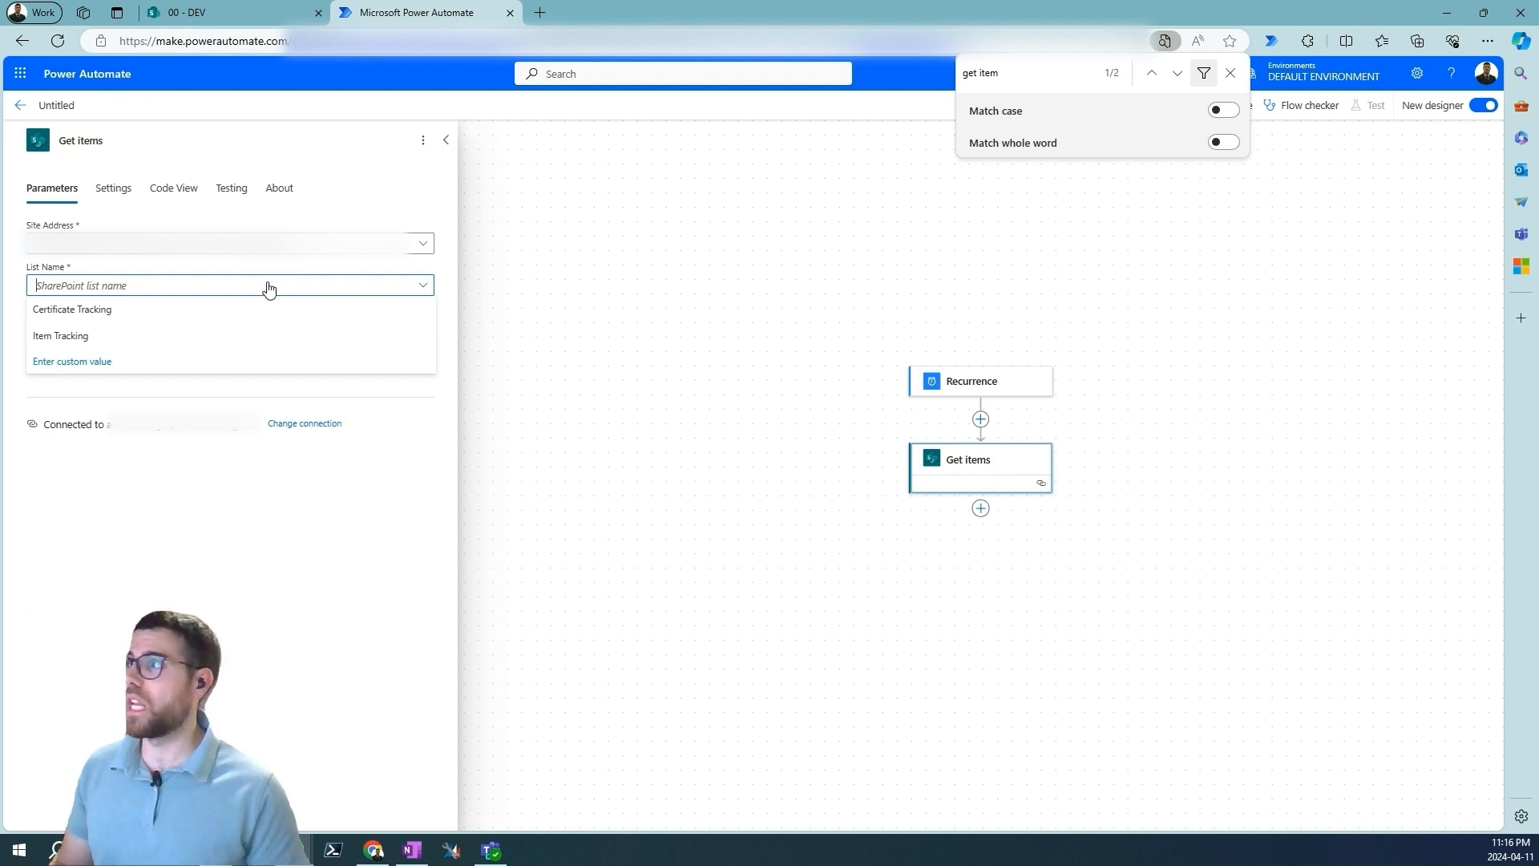
{"action": "left_click", "coordinate": [37, 319]}
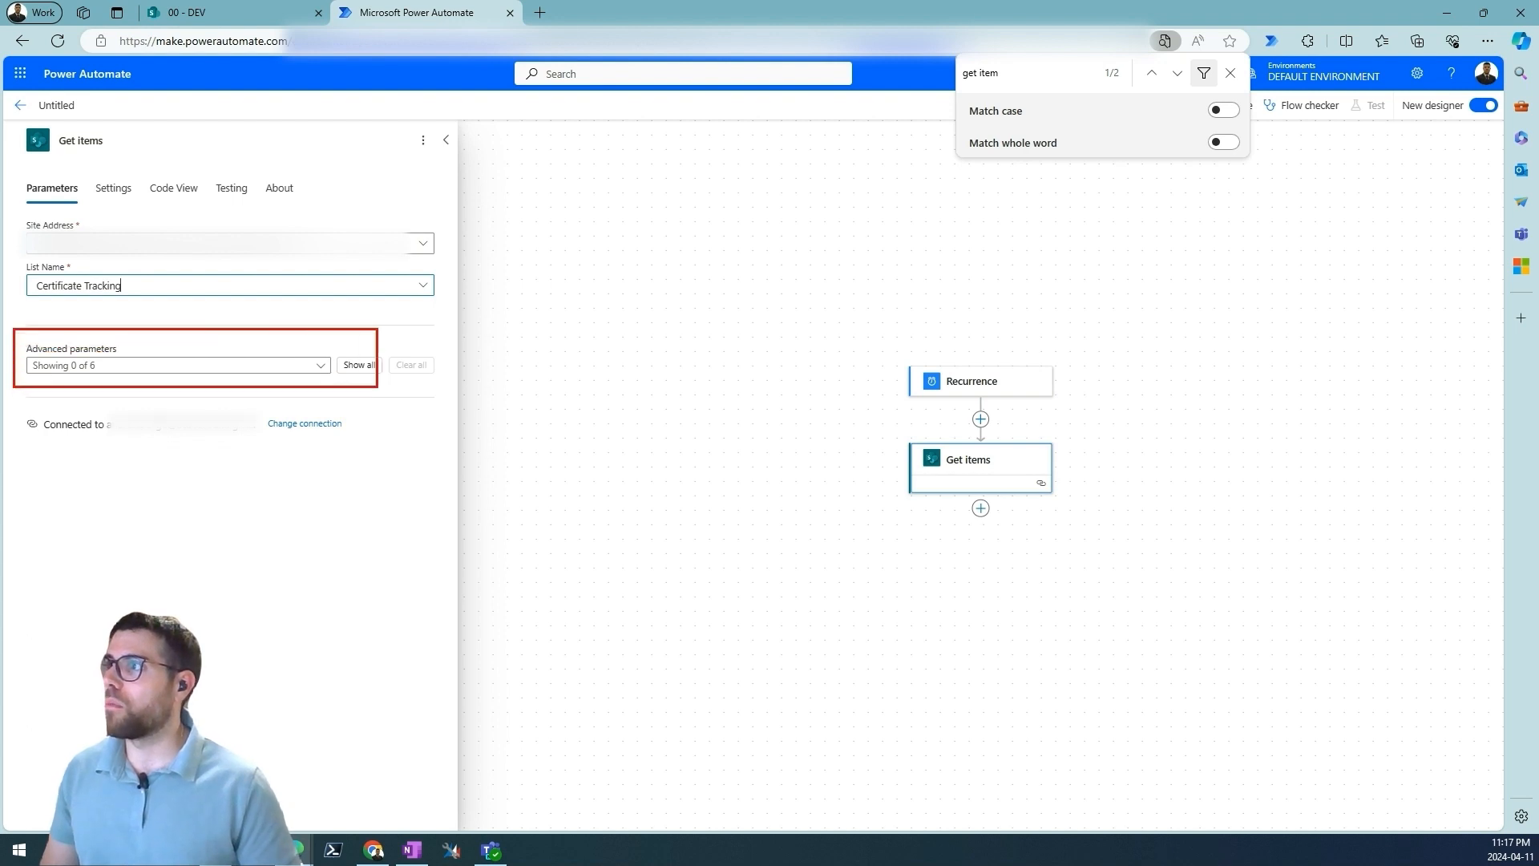
{"action": "left_click", "coordinate": [142, 364]}
{"action": "left_click", "coordinate": [40, 421]}
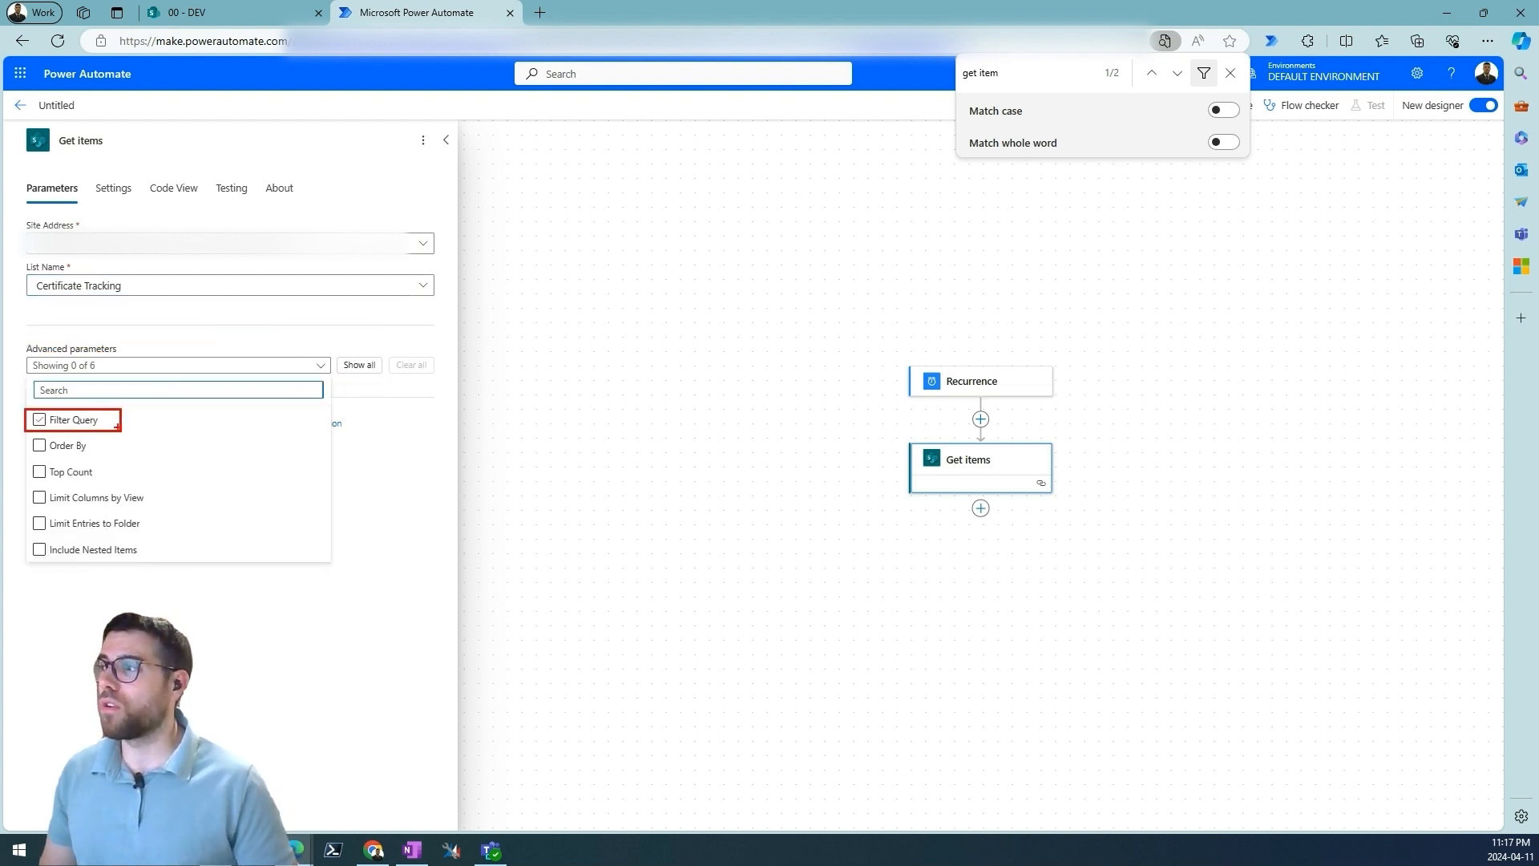
- Set the Get items Filter Query to ExpirationDate le, followed by the expression addDays(utcNow(),10,'yyyy-MM-dd') in single quotes, and review the expression
{"action": "left_click", "coordinate": [424, 454]}
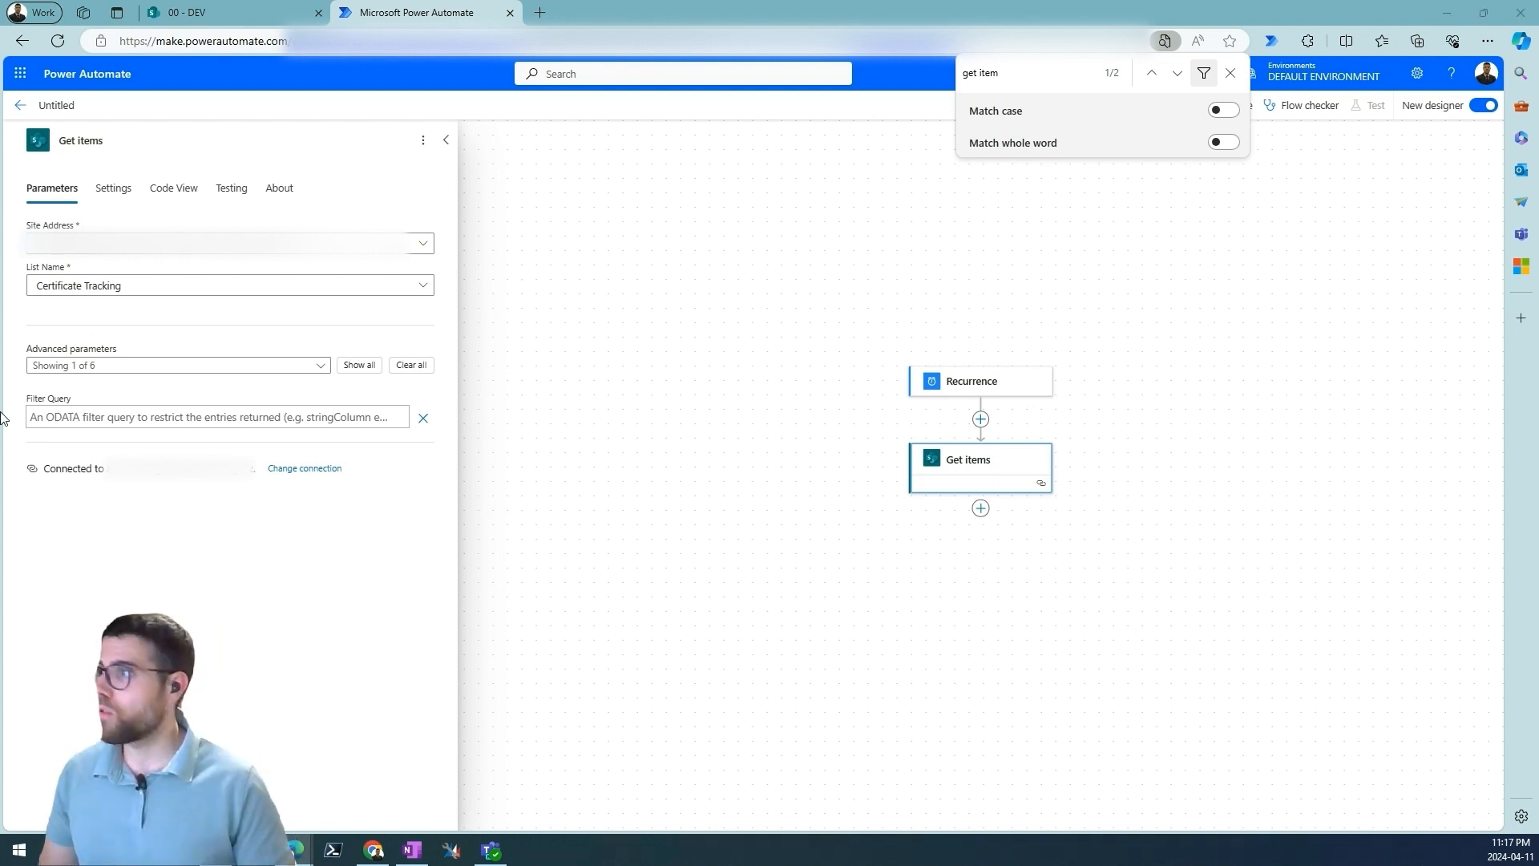
{"action": "left_click", "coordinate": [165, 418]}
{"action": "key", "text": "ctrl+v"}
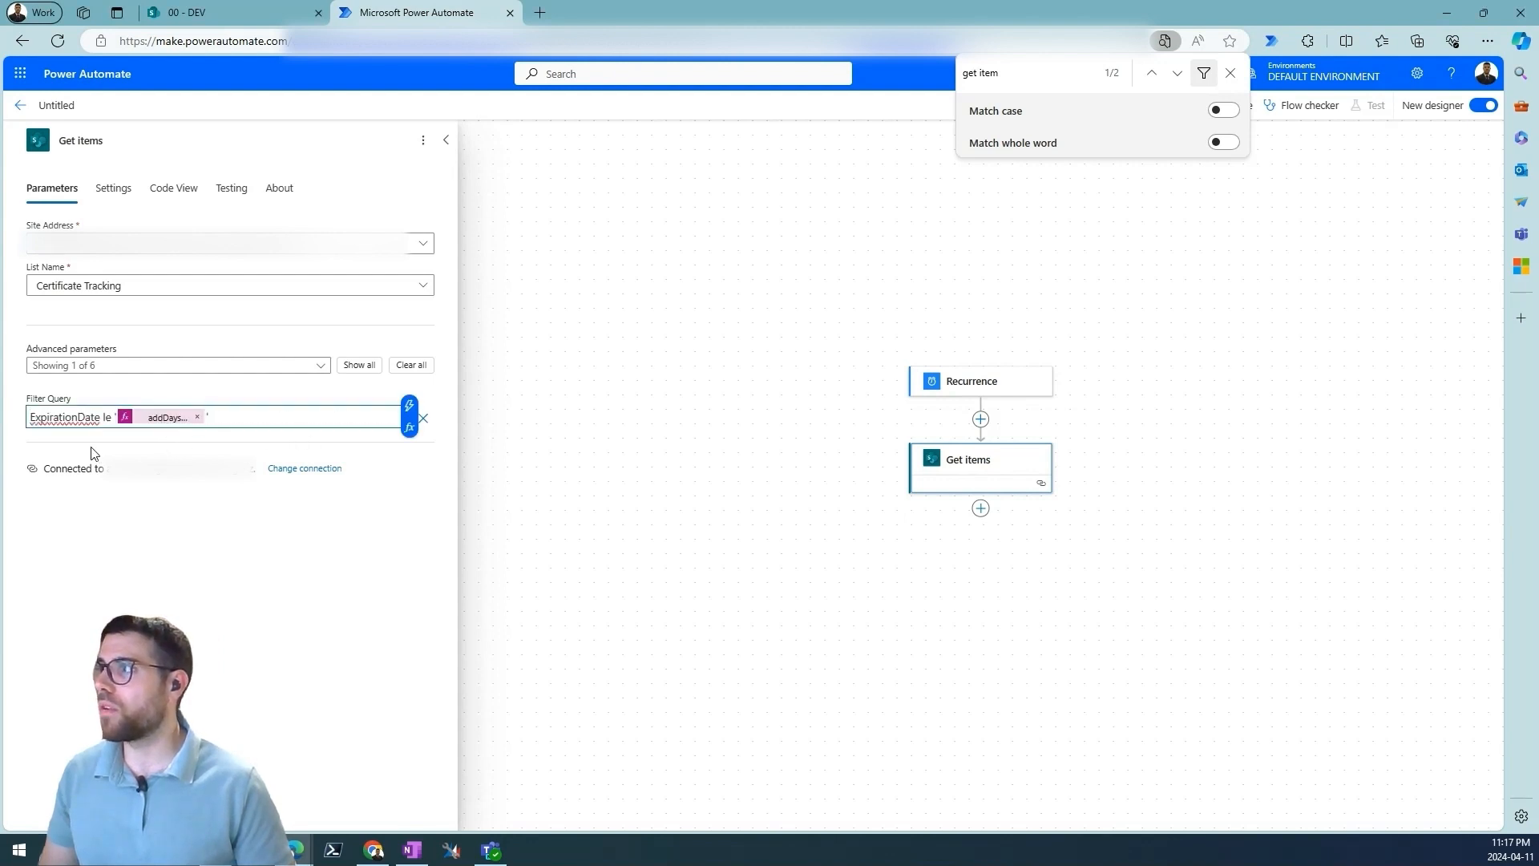
{"action": "double_click", "coordinate": [71, 418]}
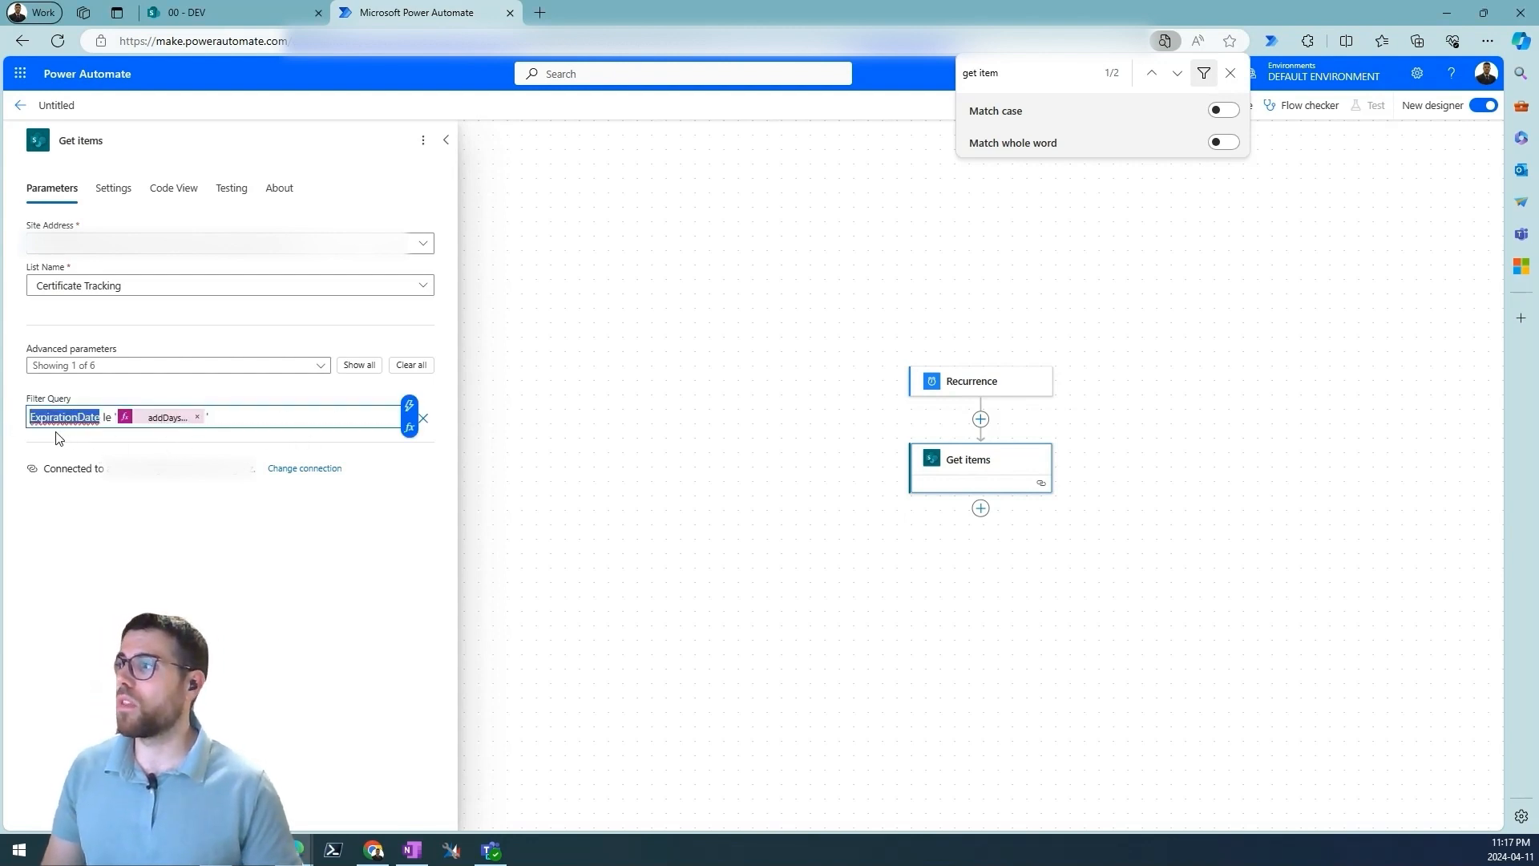
{"action": "left_click", "coordinate": [58, 437]}
{"action": "double_click", "coordinate": [36, 418]}
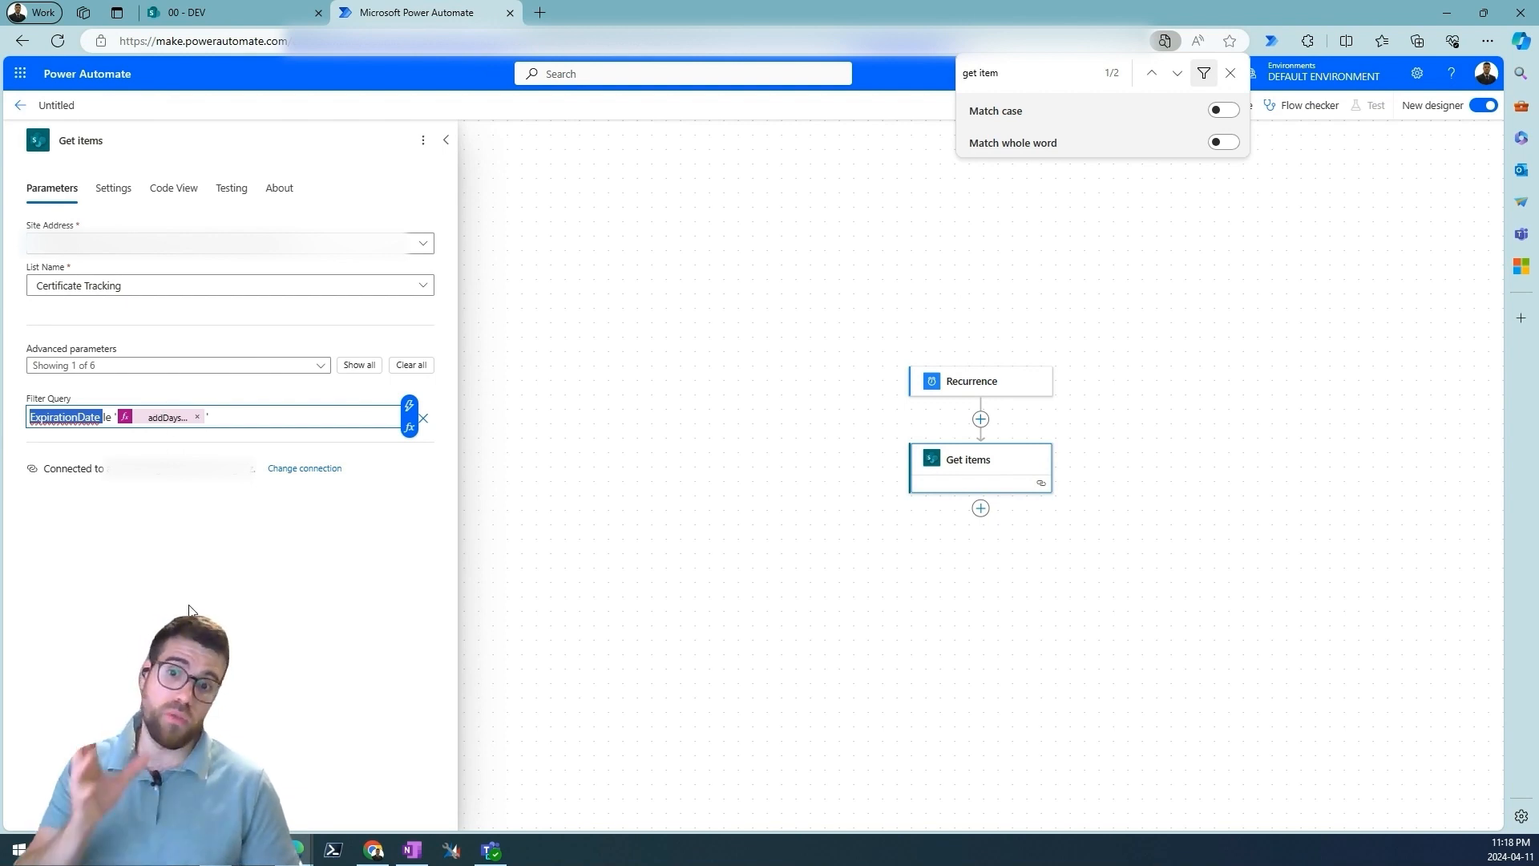
{"action": "left_click", "coordinate": [105, 420]}
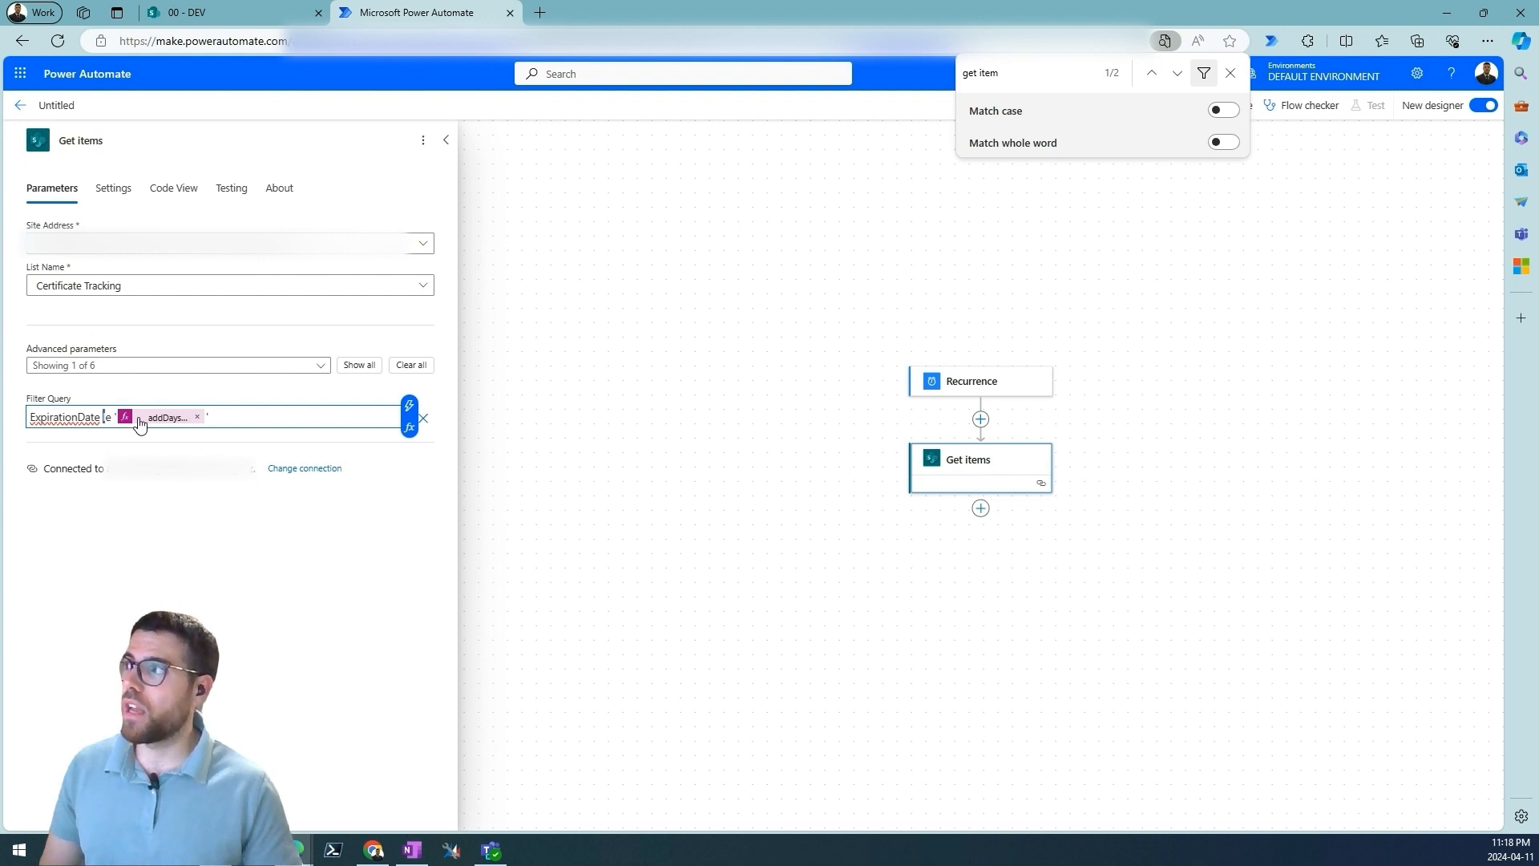
{"action": "left_click", "coordinate": [141, 423]}
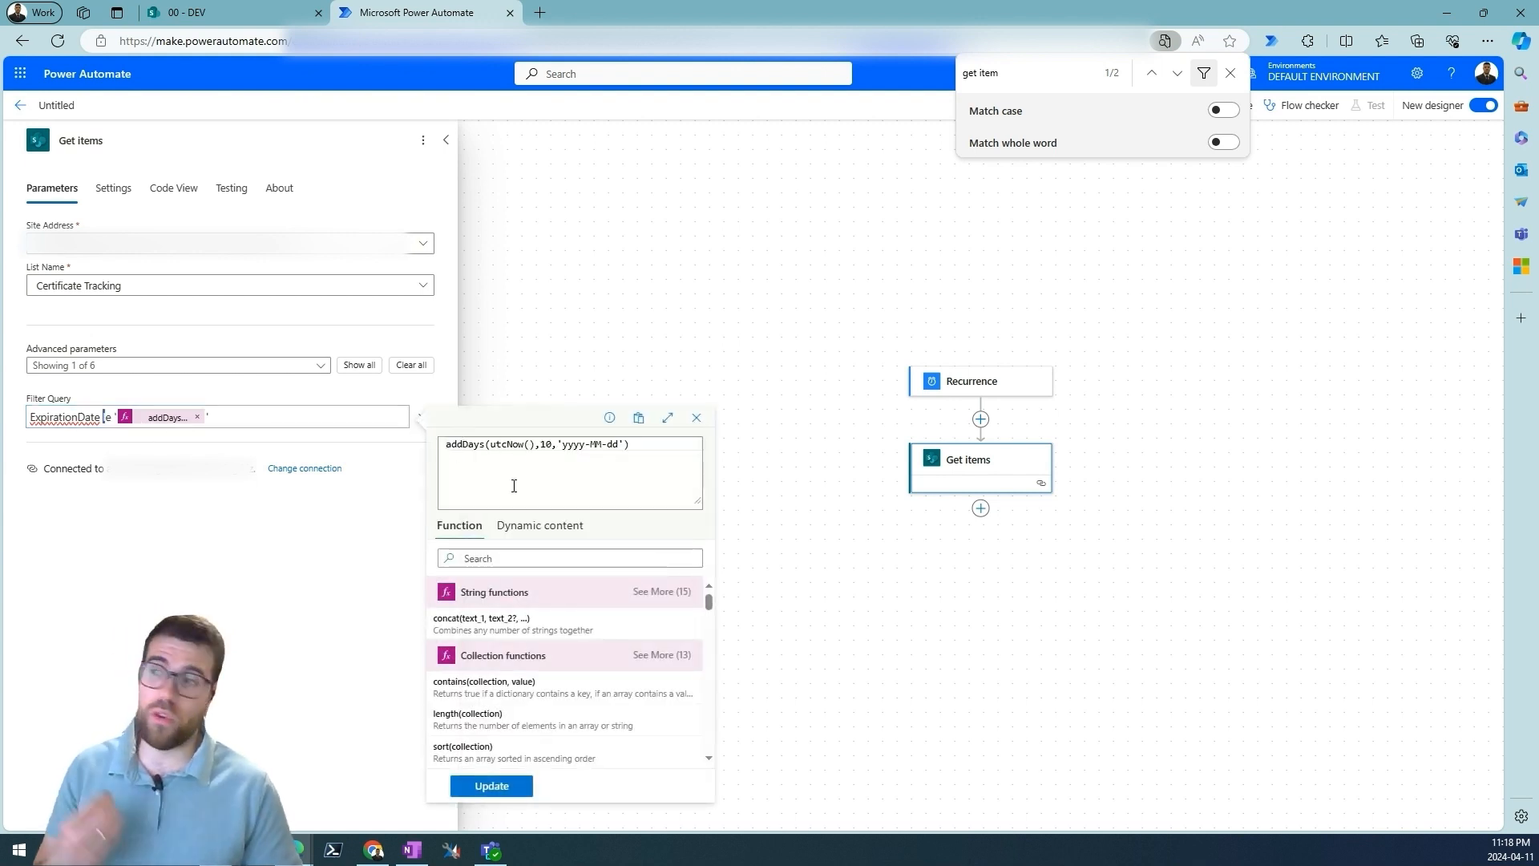
{"action": "left_click_drag", "start_coordinate": [488, 445], "coordinate": [619, 444]}
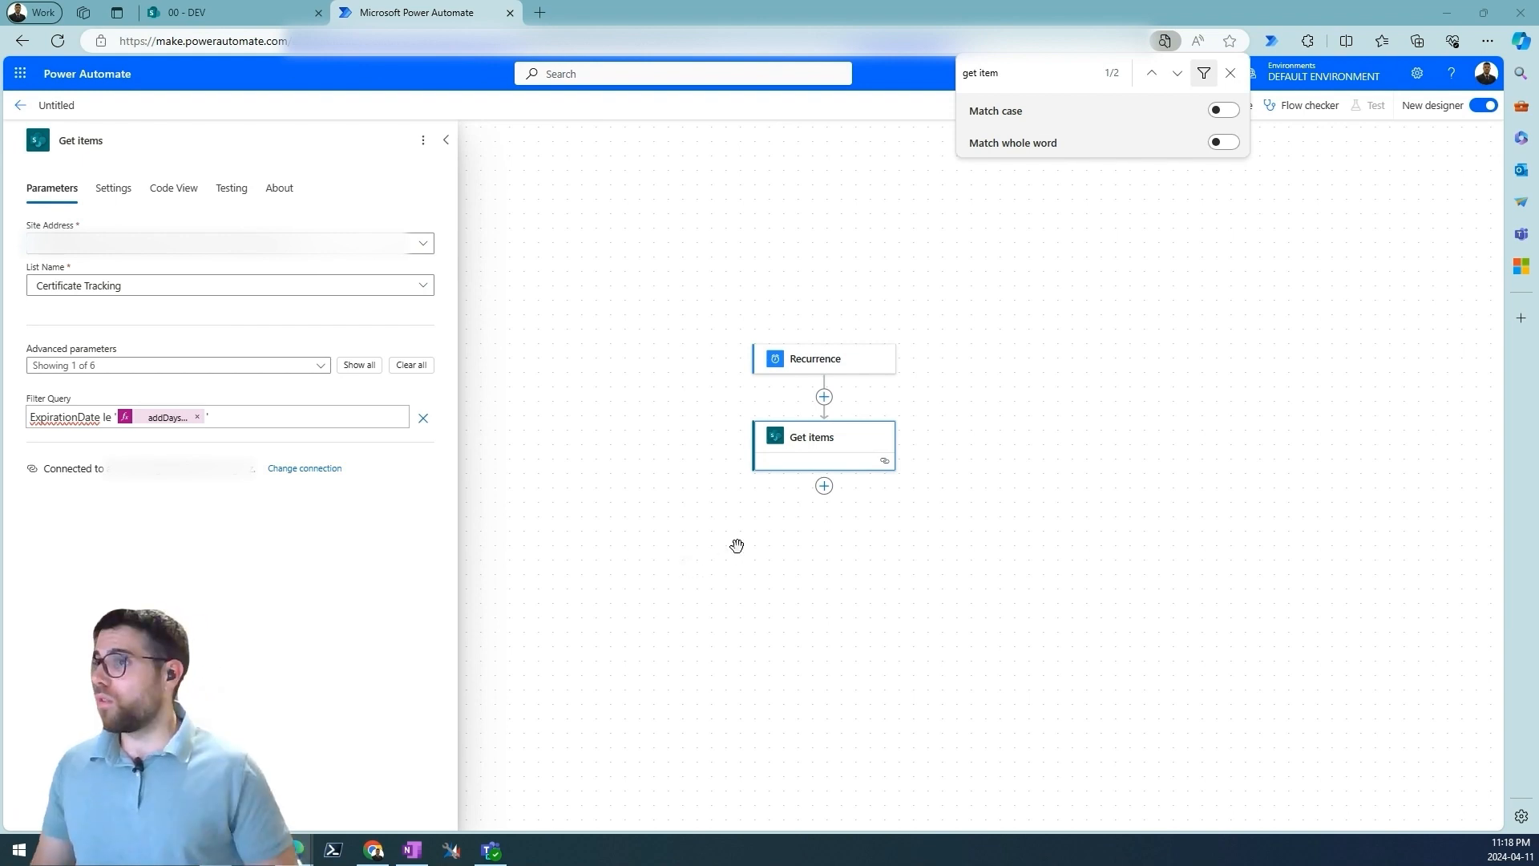
- Add the Data Operation action Create HTML table after Get items
{"action": "left_click", "coordinate": [824, 486]}
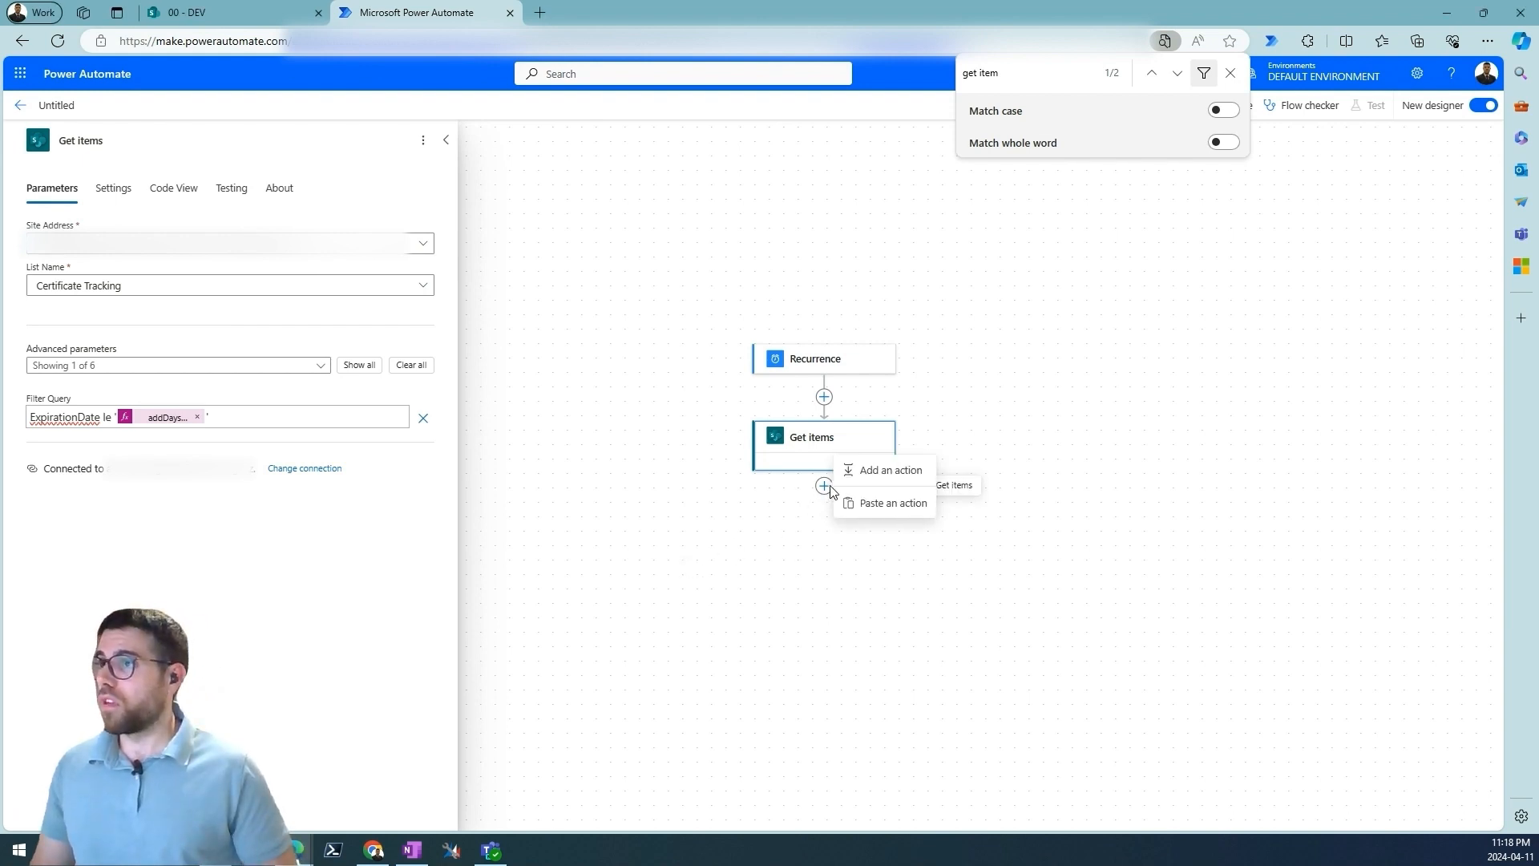
{"action": "left_click", "coordinate": [886, 478]}
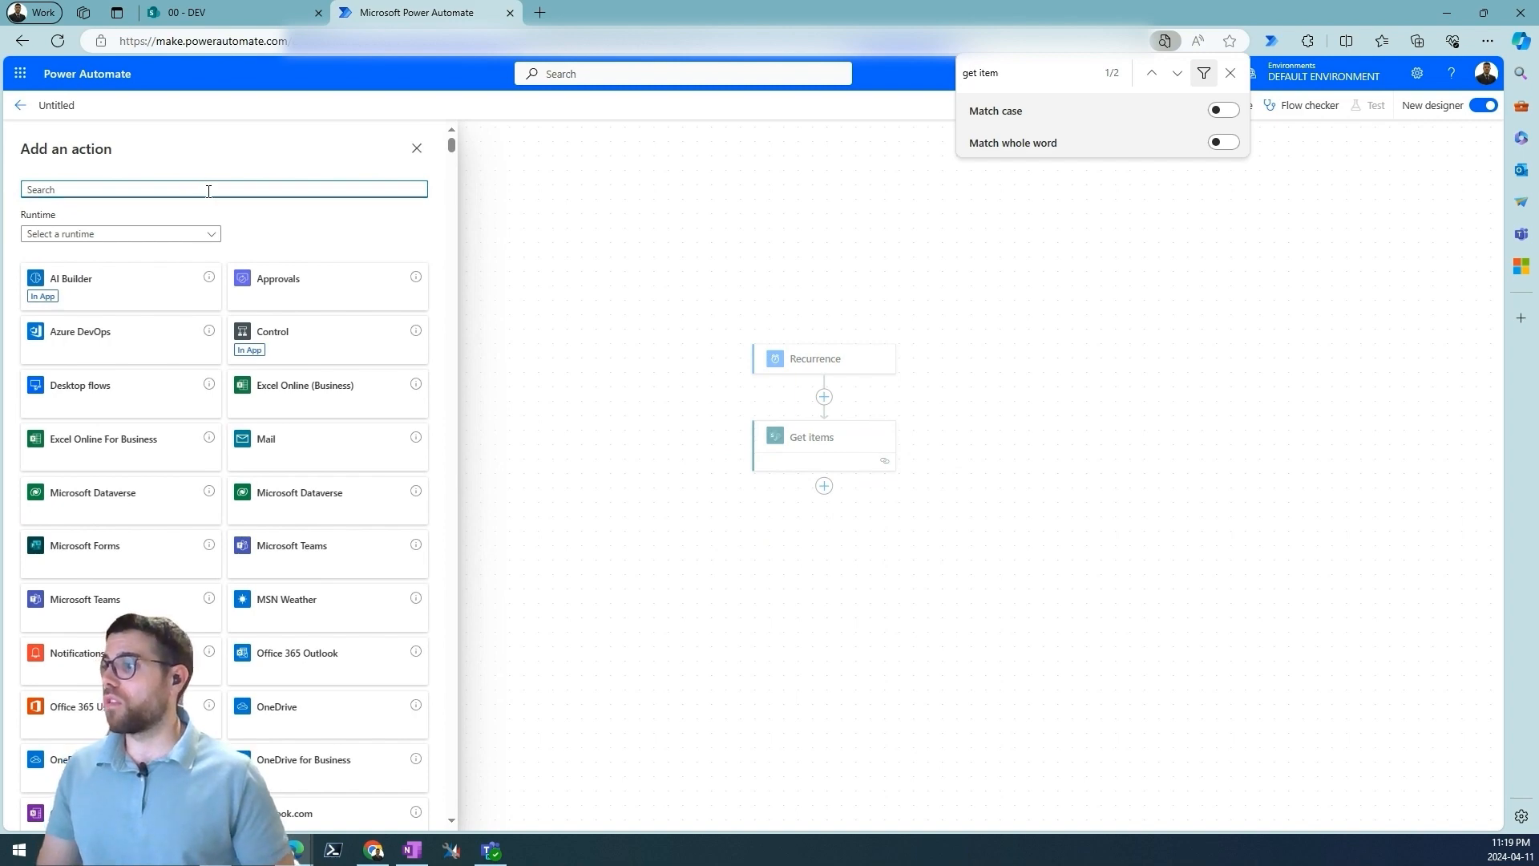
{"action": "type", "text": "ttp"}
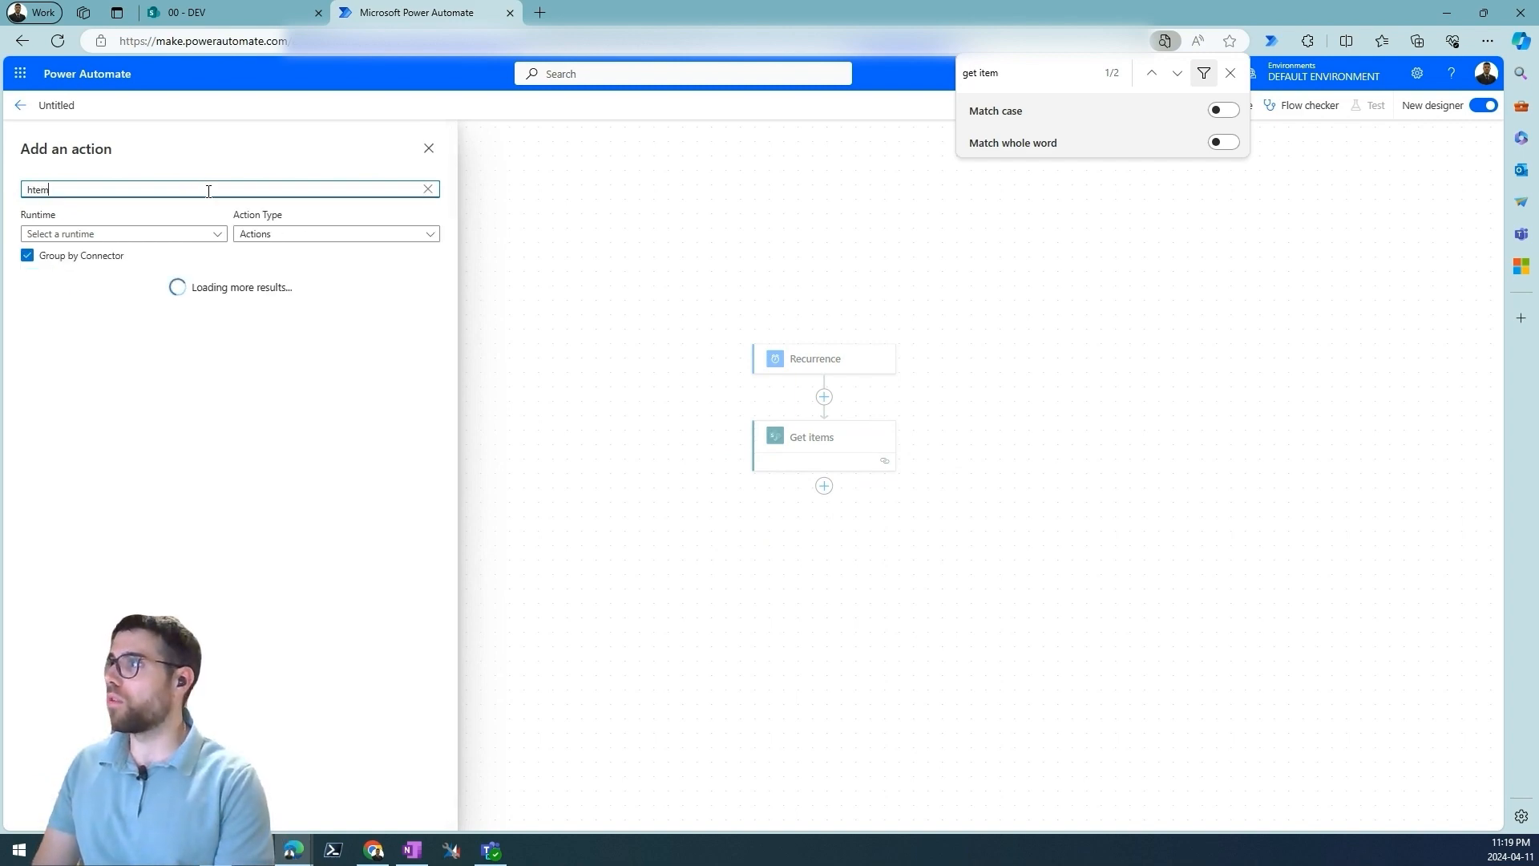
{"action": "key", "text": "BackSpace"}
{"action": "key", "text": "BackSpace"}
{"action": "type", "text": "lm"}
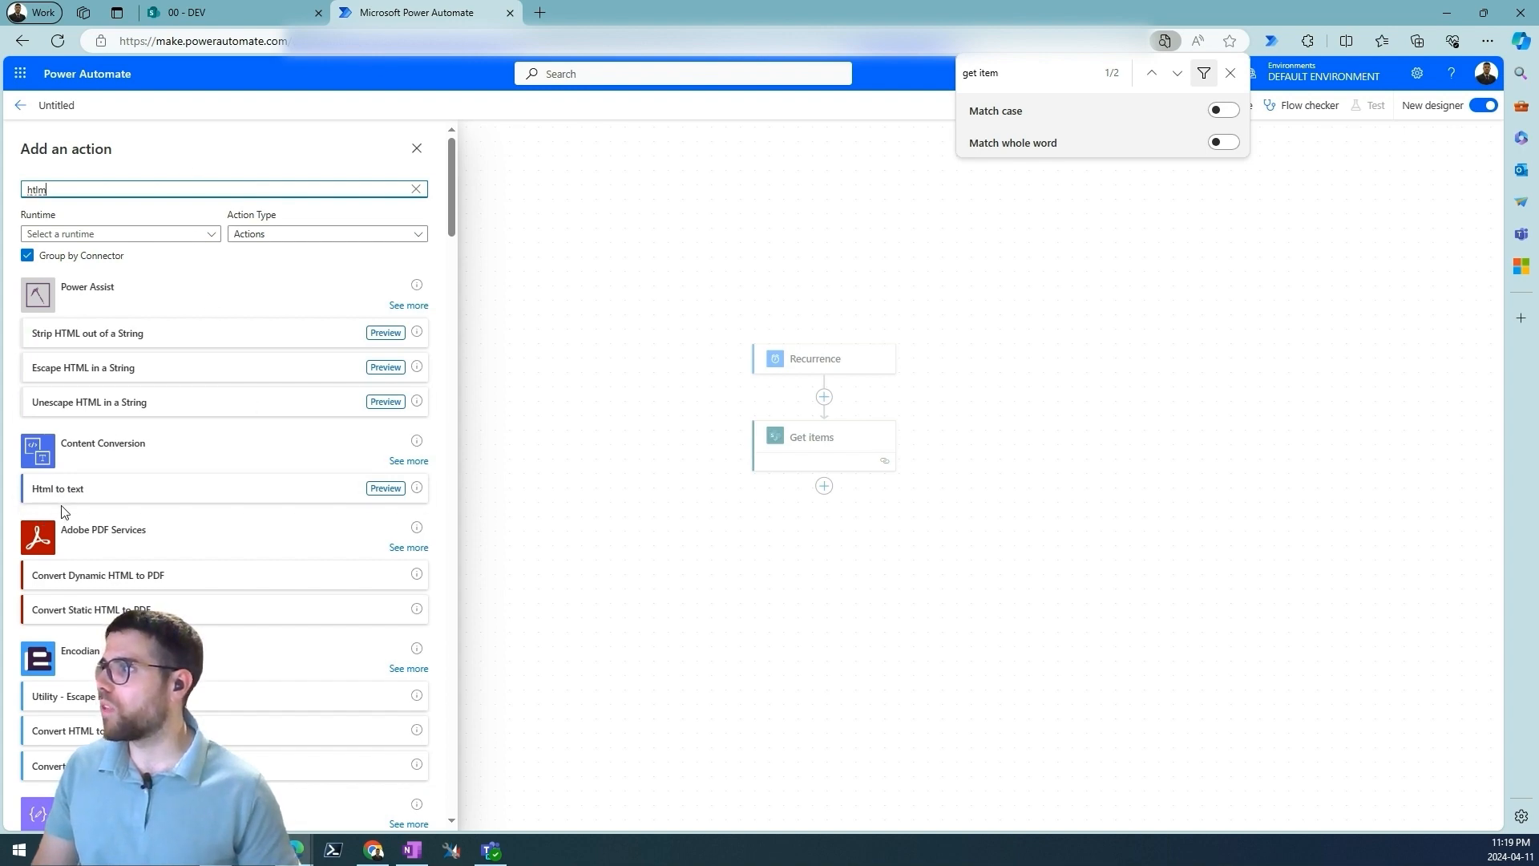
{"action": "scroll", "coordinate": [68, 517], "scroll_direction": "down", "scroll_amount": 3}
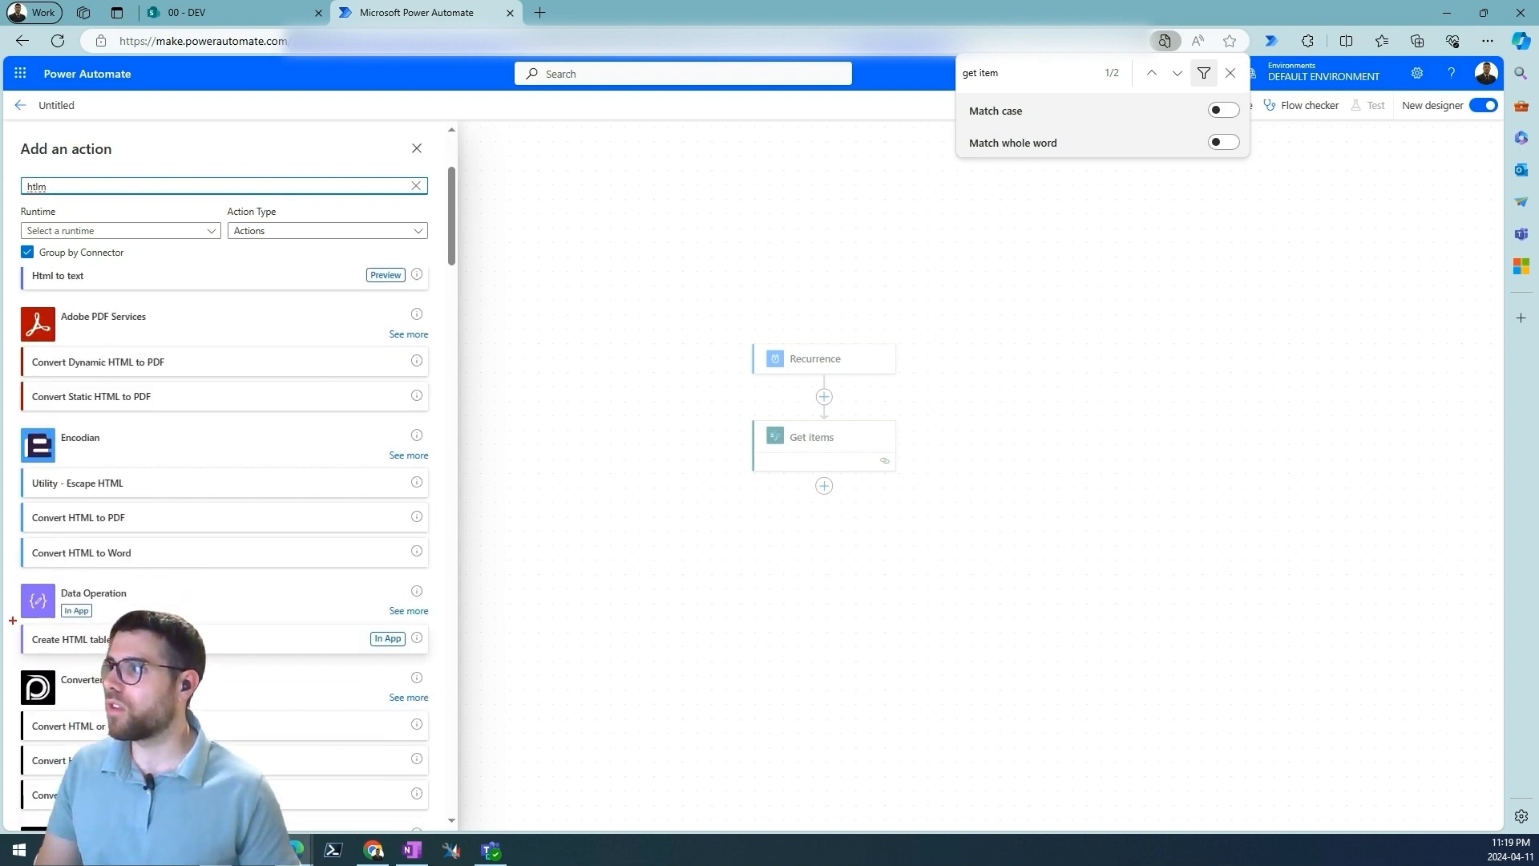
{"action": "left_click", "coordinate": [261, 654]}
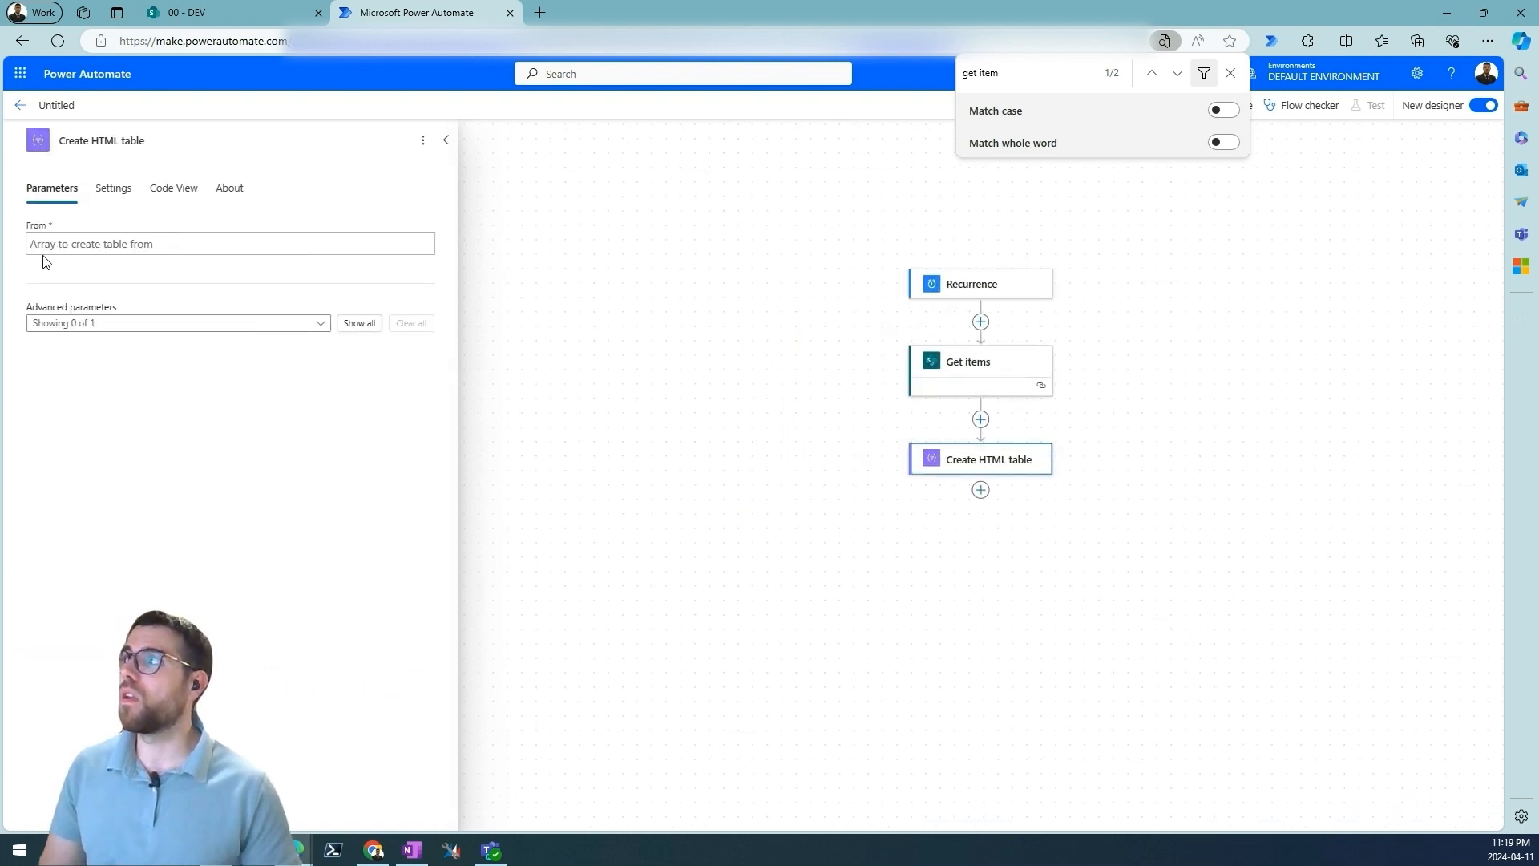
- Set the From input of Create HTML table to the body/value list of items from Get items
{"action": "left_click", "coordinate": [46, 248]}
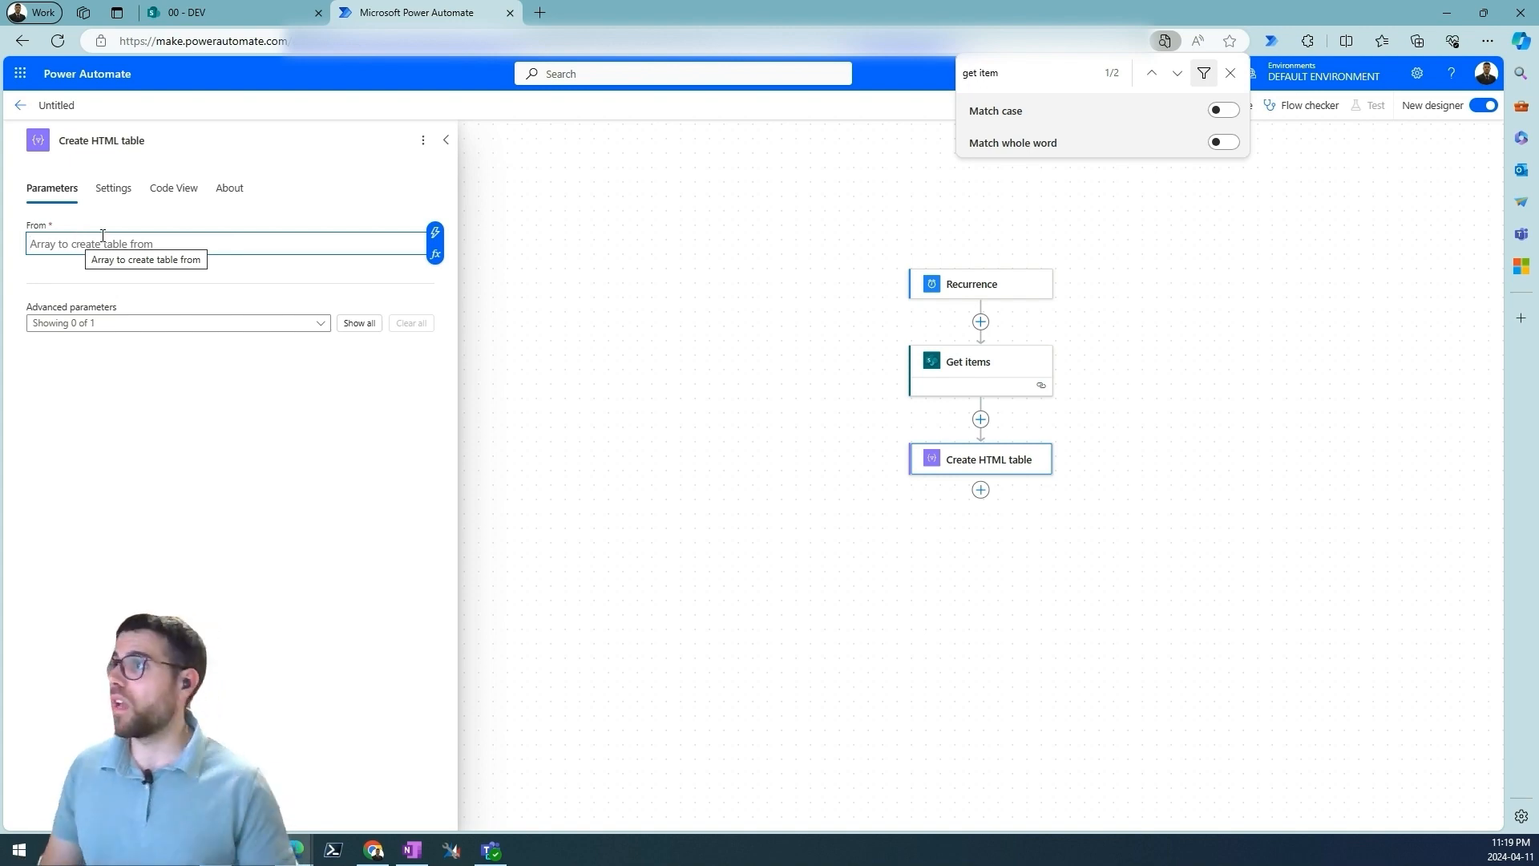
{"action": "left_click", "coordinate": [454, 226]}
{"action": "left_click", "coordinate": [357, 238]}
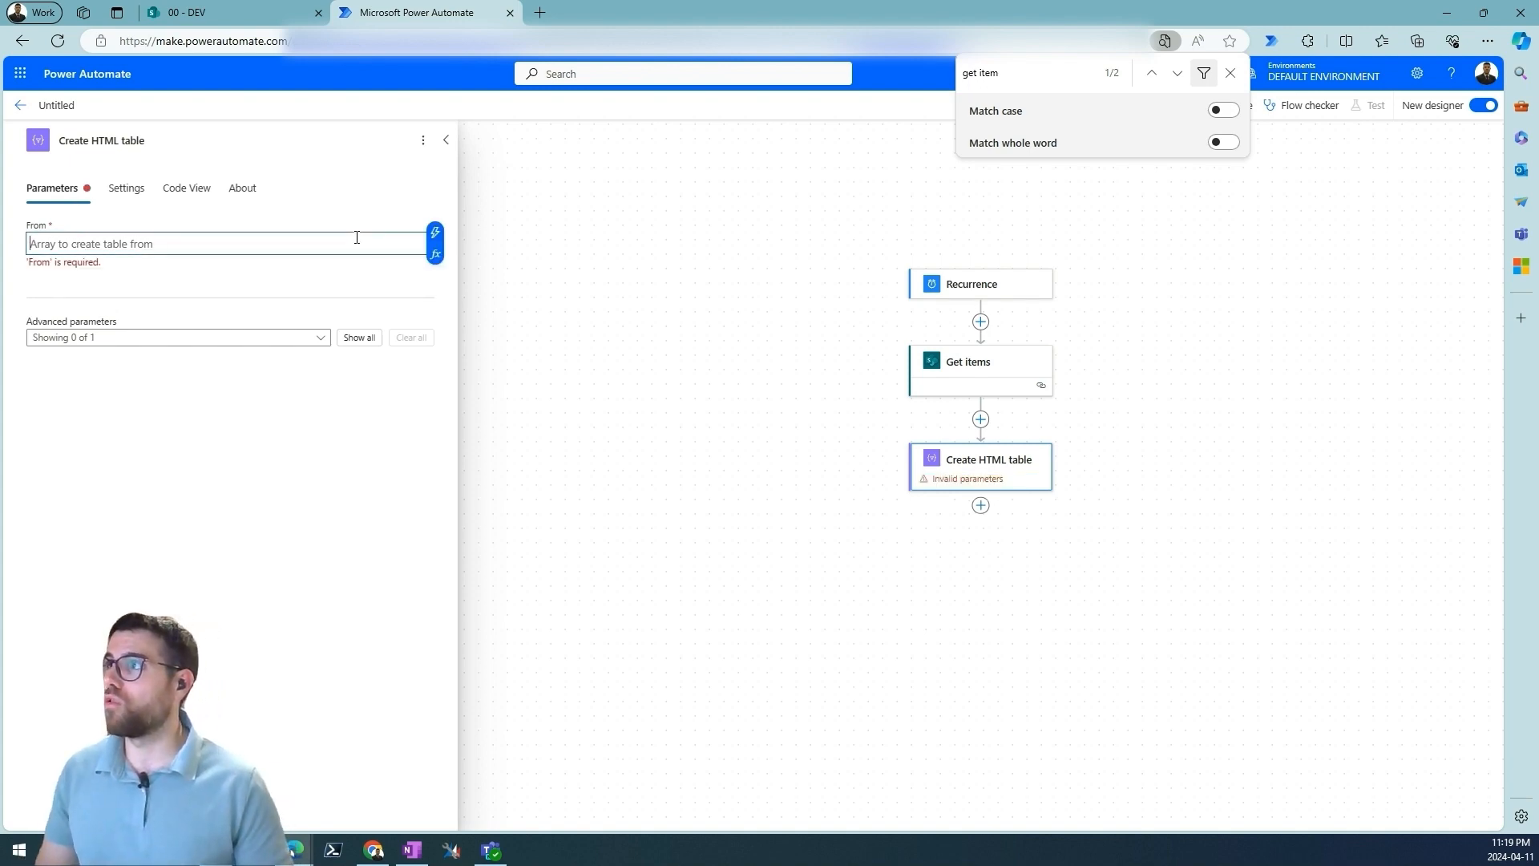
{"action": "left_click", "coordinate": [434, 233]}
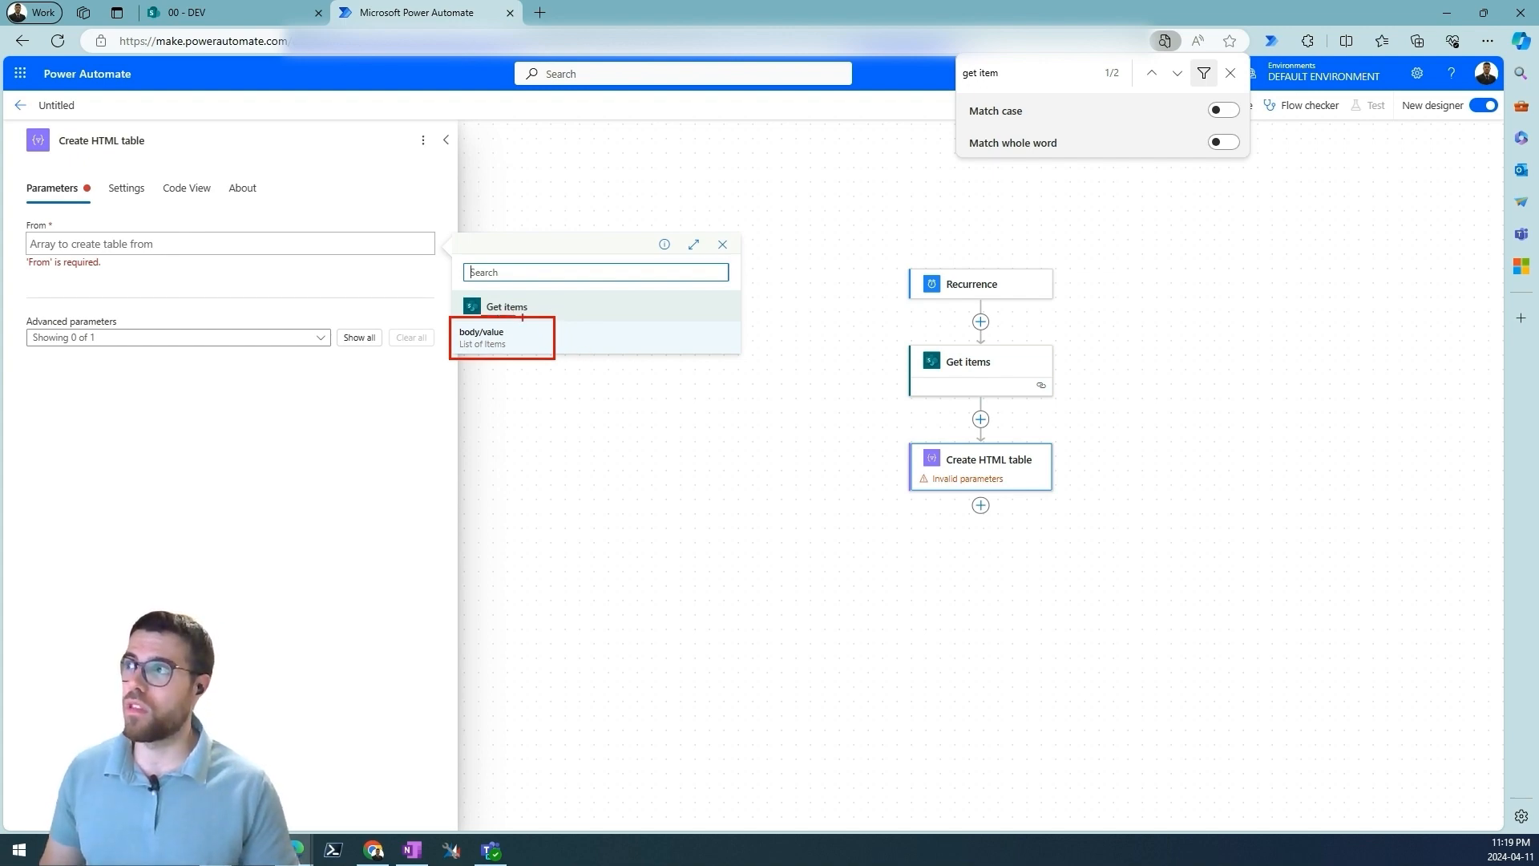
{"action": "mouse_move", "coordinate": [525, 292]}
{"action": "left_mouse_down"}
{"action": "mouse_move", "coordinate": [474, 299]}
{"action": "mouse_move", "coordinate": [535, 324]}
{"action": "mouse_move", "coordinate": [529, 298]}
{"action": "left_mouse_up"}
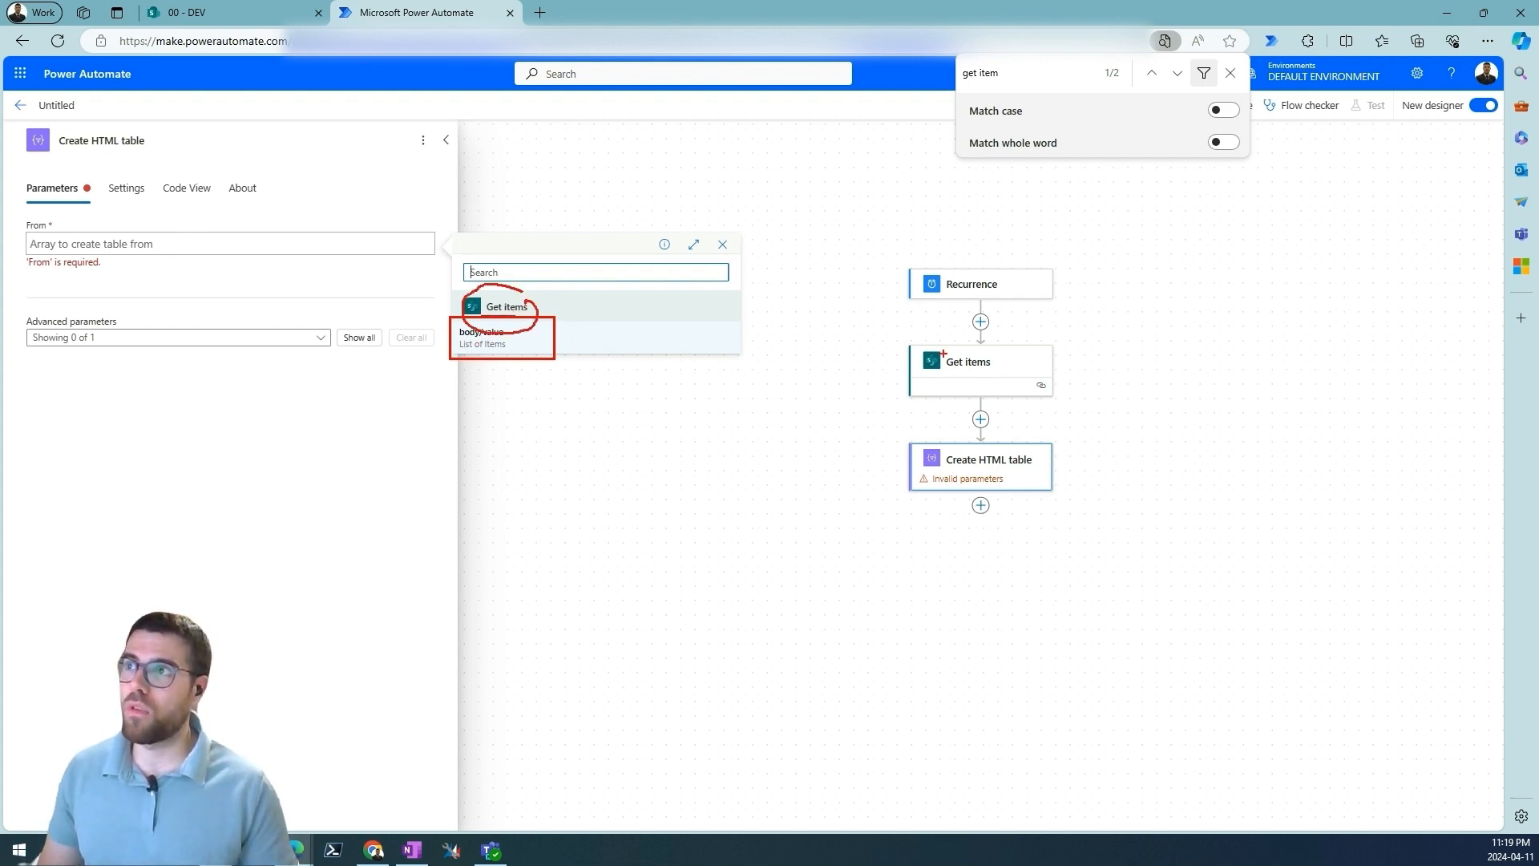
{"action": "mouse_move", "coordinate": [943, 353]}
{"action": "left_mouse_down"}
{"action": "mouse_move", "coordinate": [958, 400]}
{"action": "mouse_move", "coordinate": [965, 351]}
{"action": "left_mouse_up"}
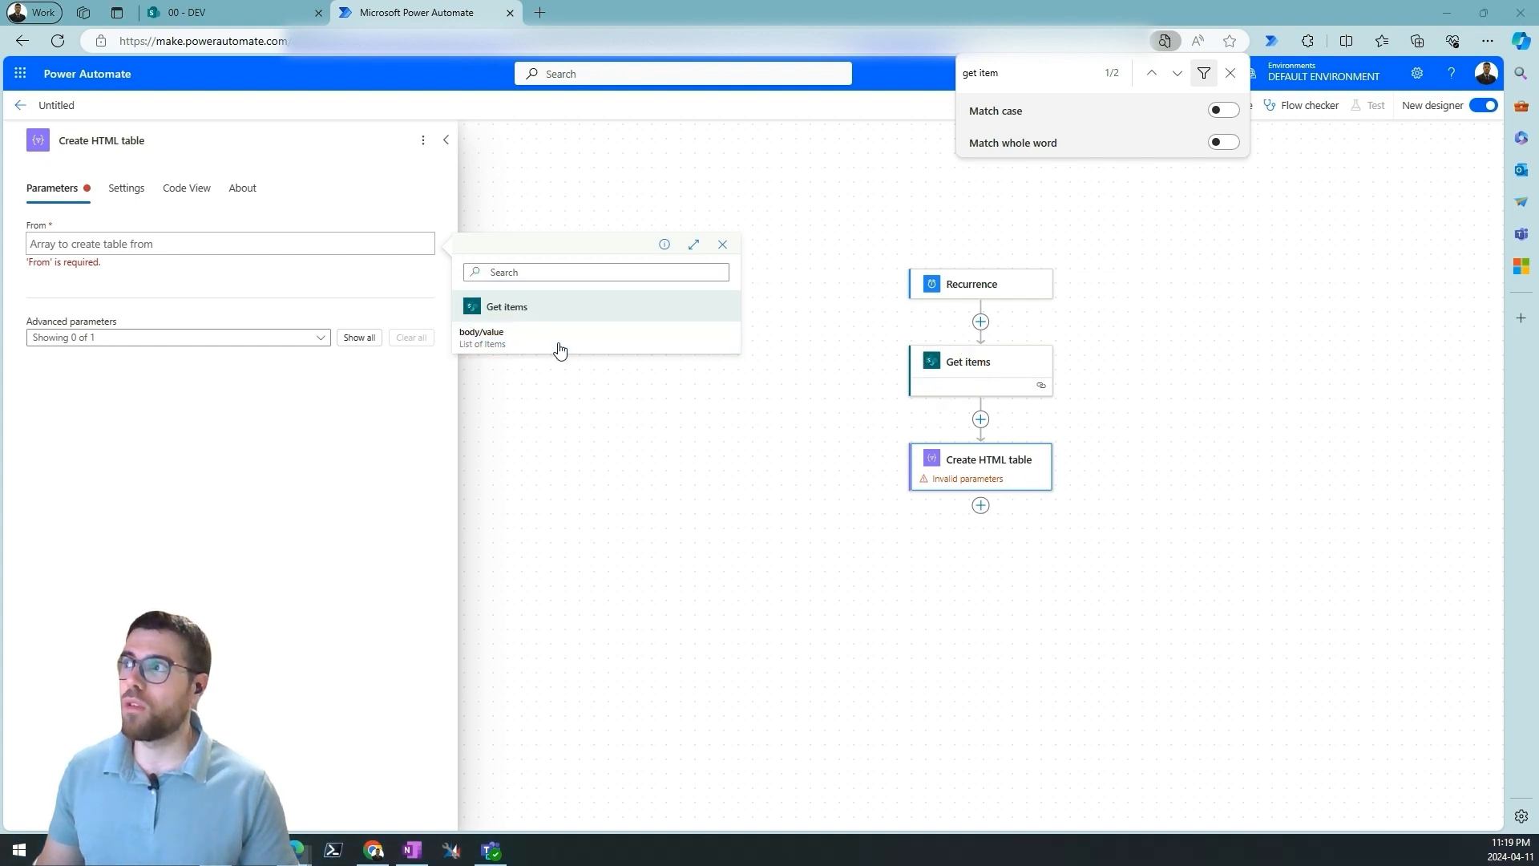
{"action": "key", "text": "e"}
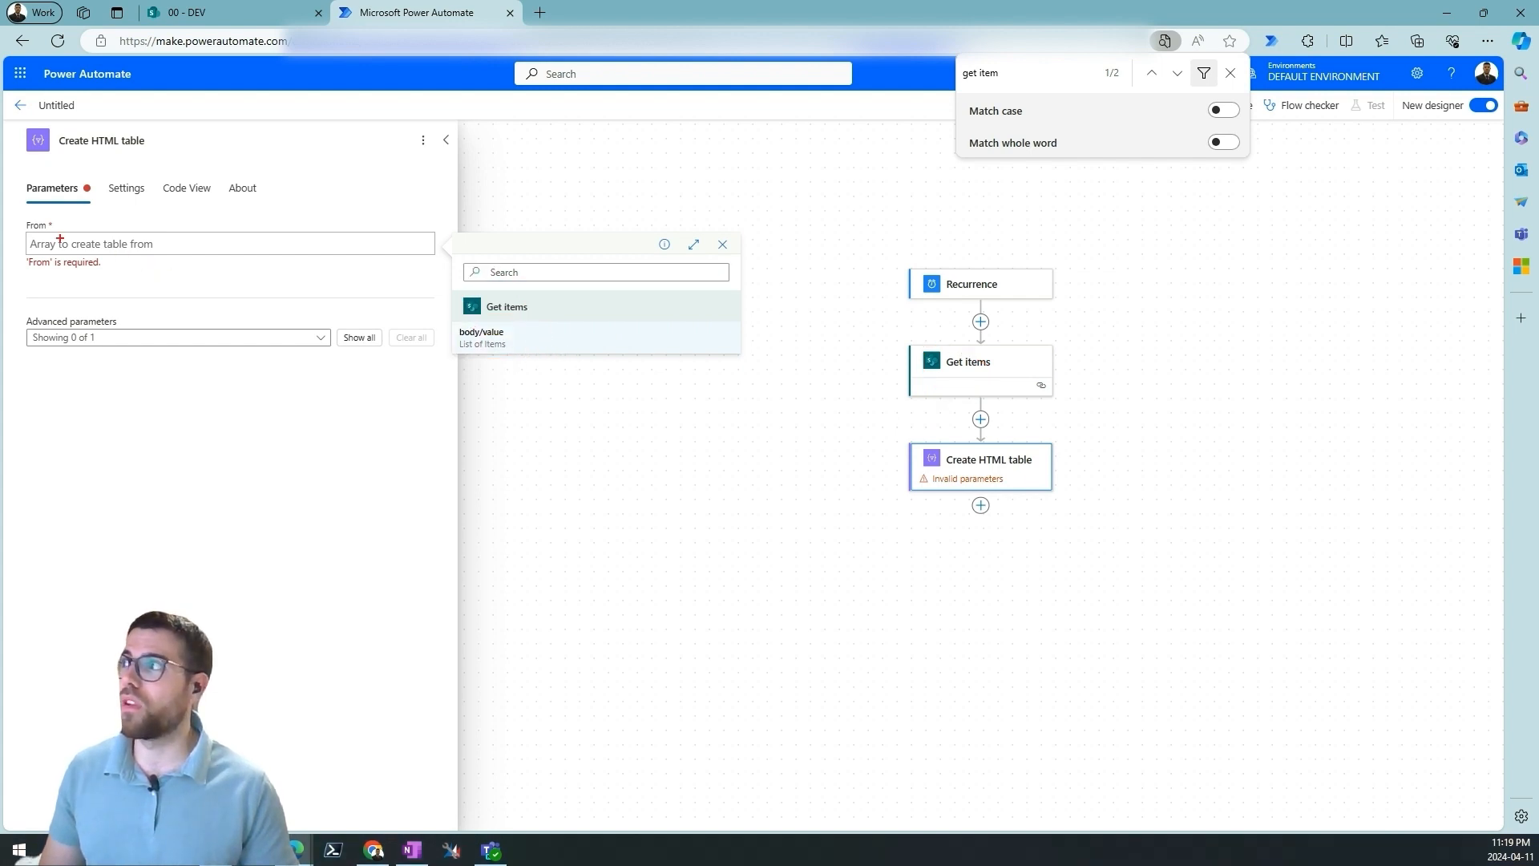
{"action": "left_click_drag", "start_coordinate": [22, 217], "coordinate": [229, 269]}
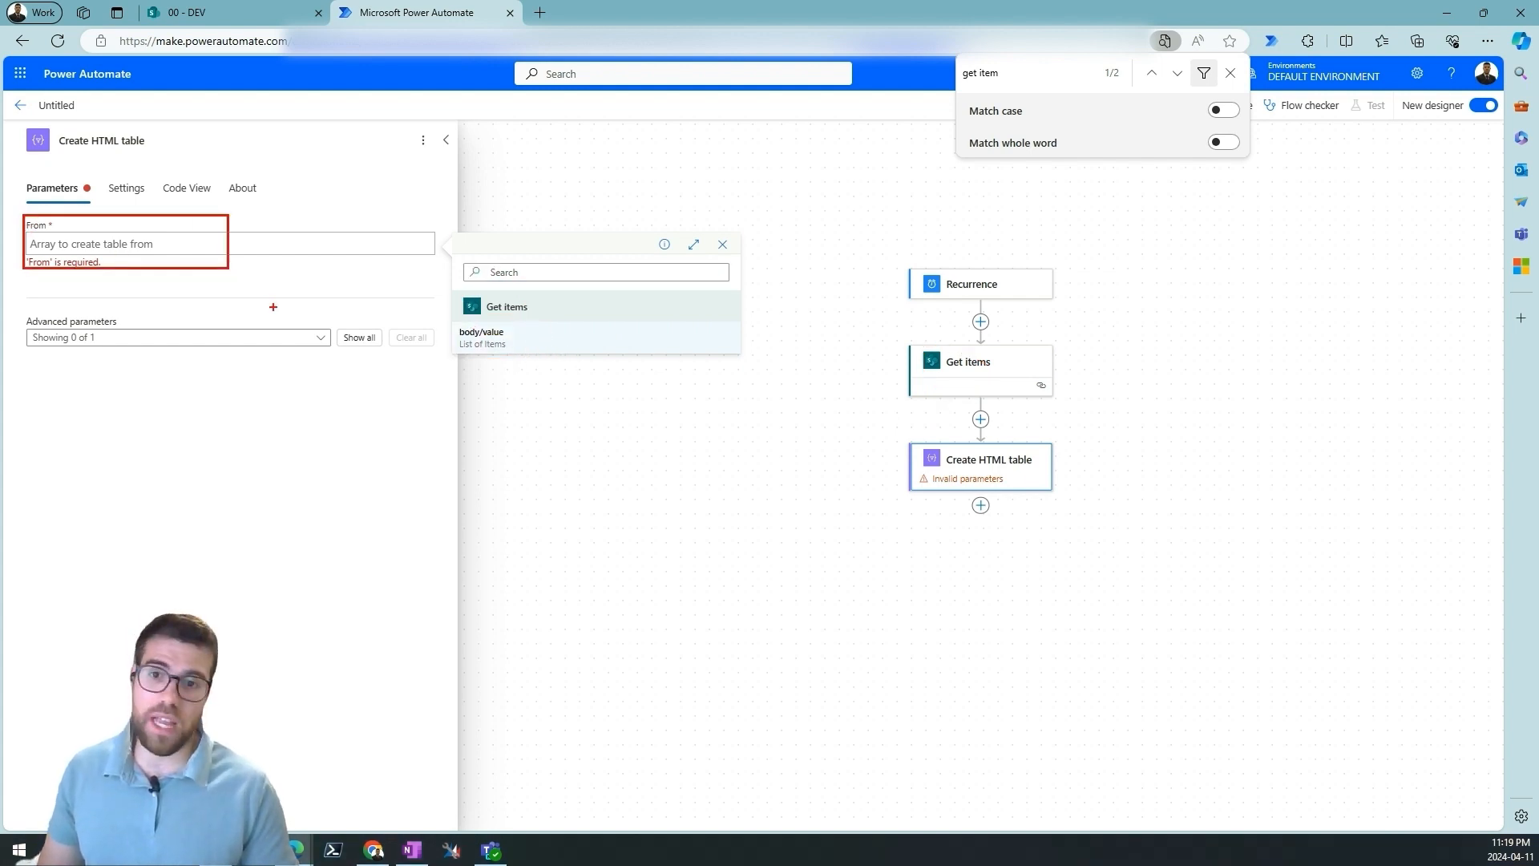
{"action": "left_click_drag", "start_coordinate": [513, 346], "coordinate": [611, 346]}
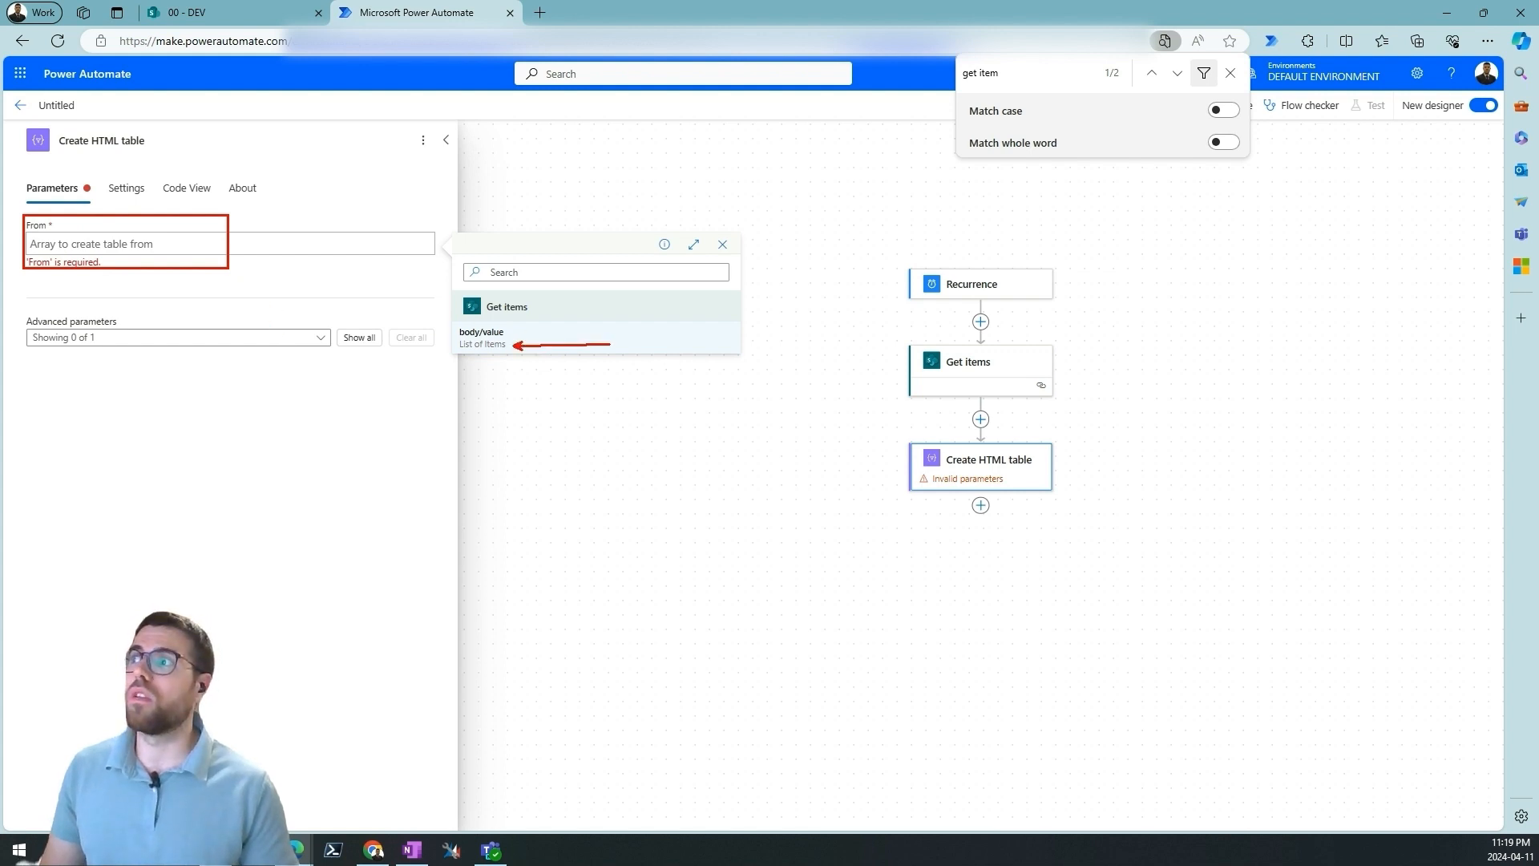
{"action": "key", "text": "Escape"}
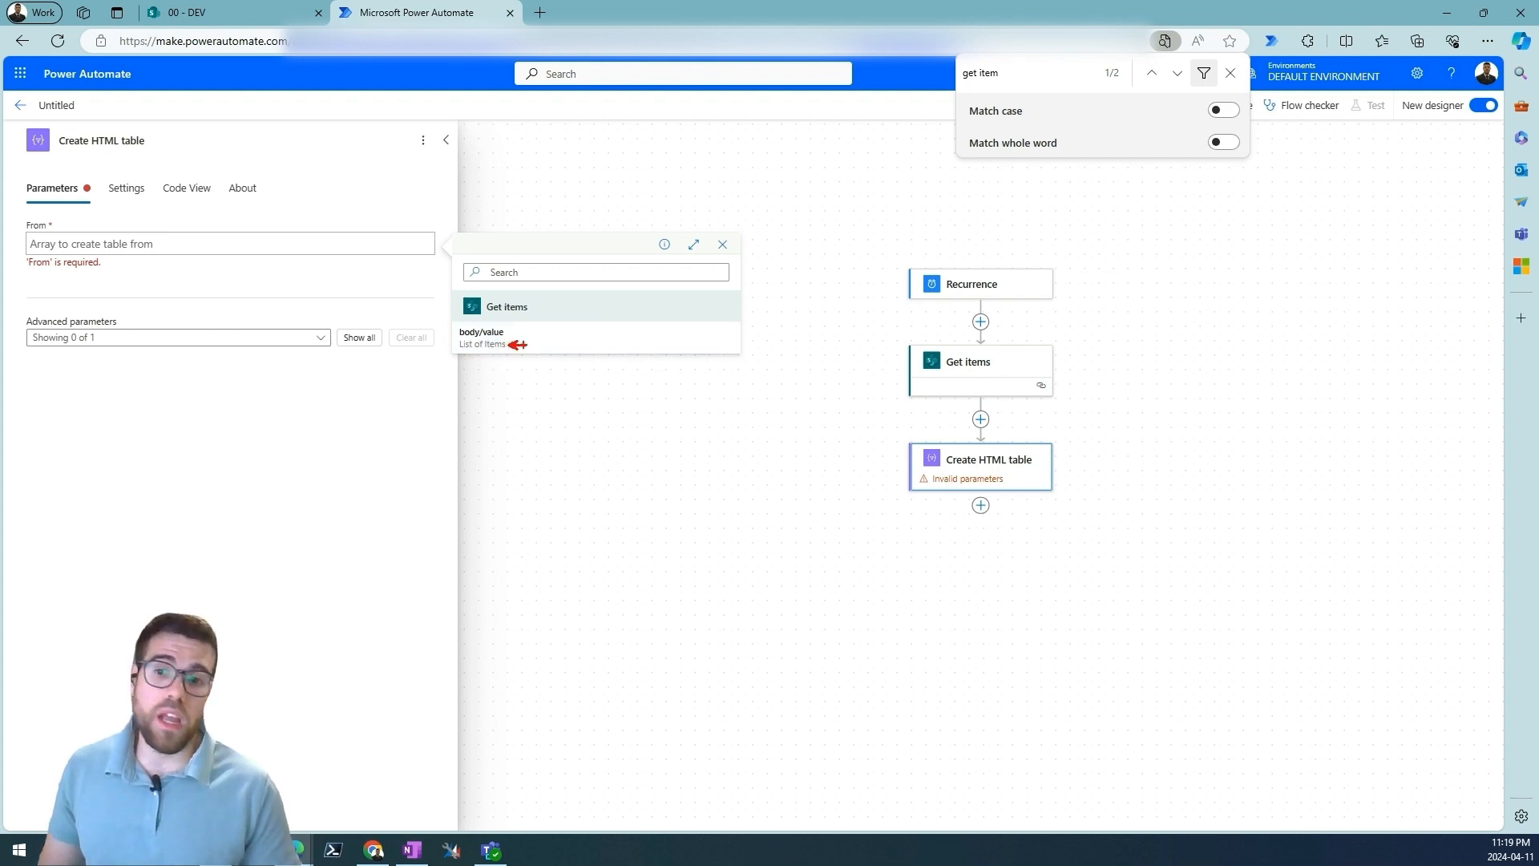
{"action": "left_click", "coordinate": [526, 353]}
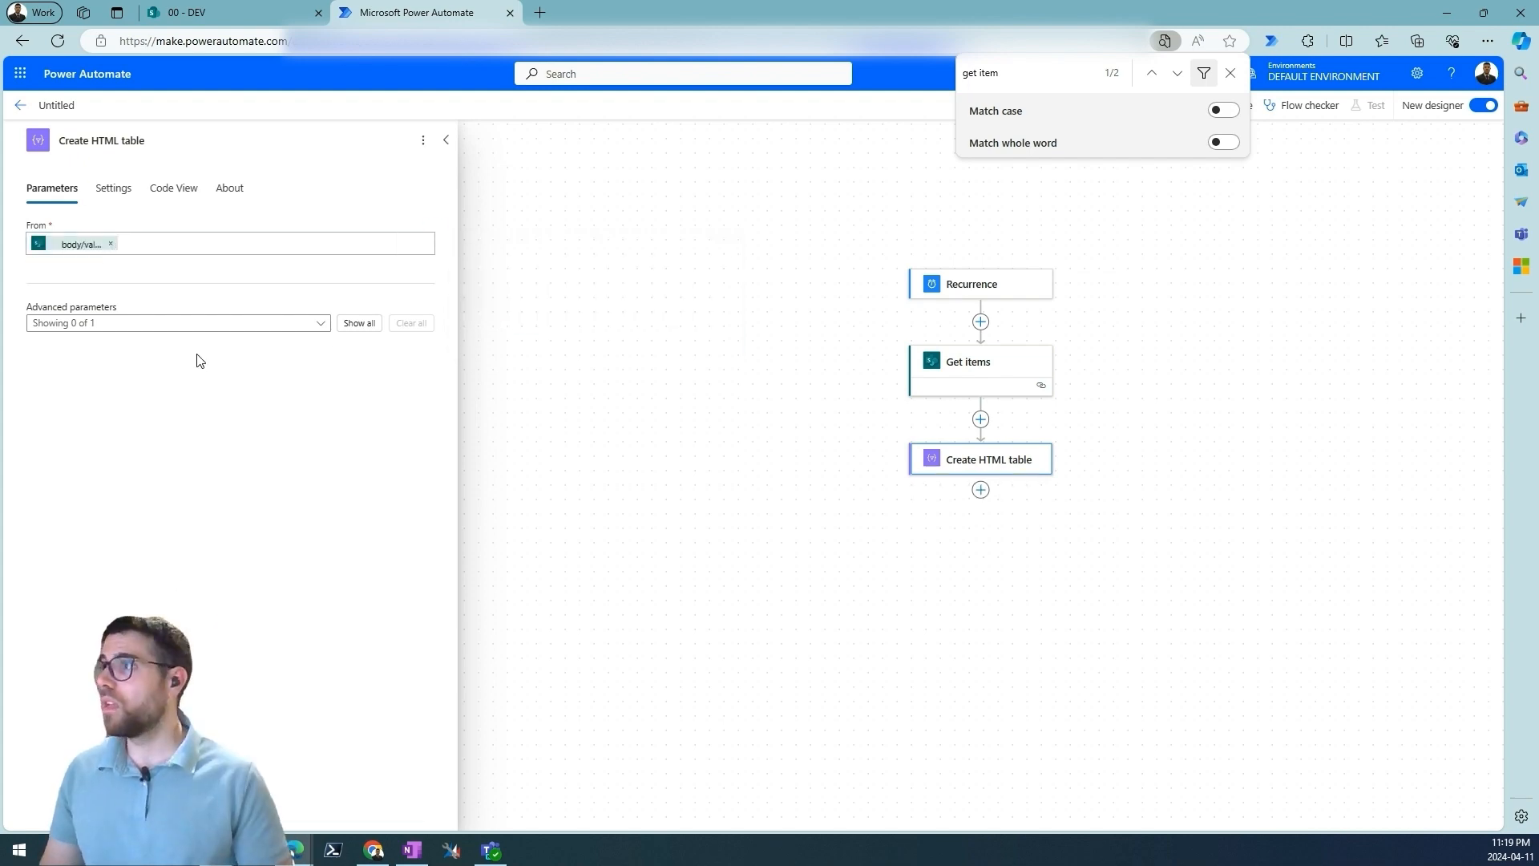
- Enable the Columns advanced parameter of Create HTML table and set it to Custom
{"action": "left_click", "coordinate": [227, 323]}
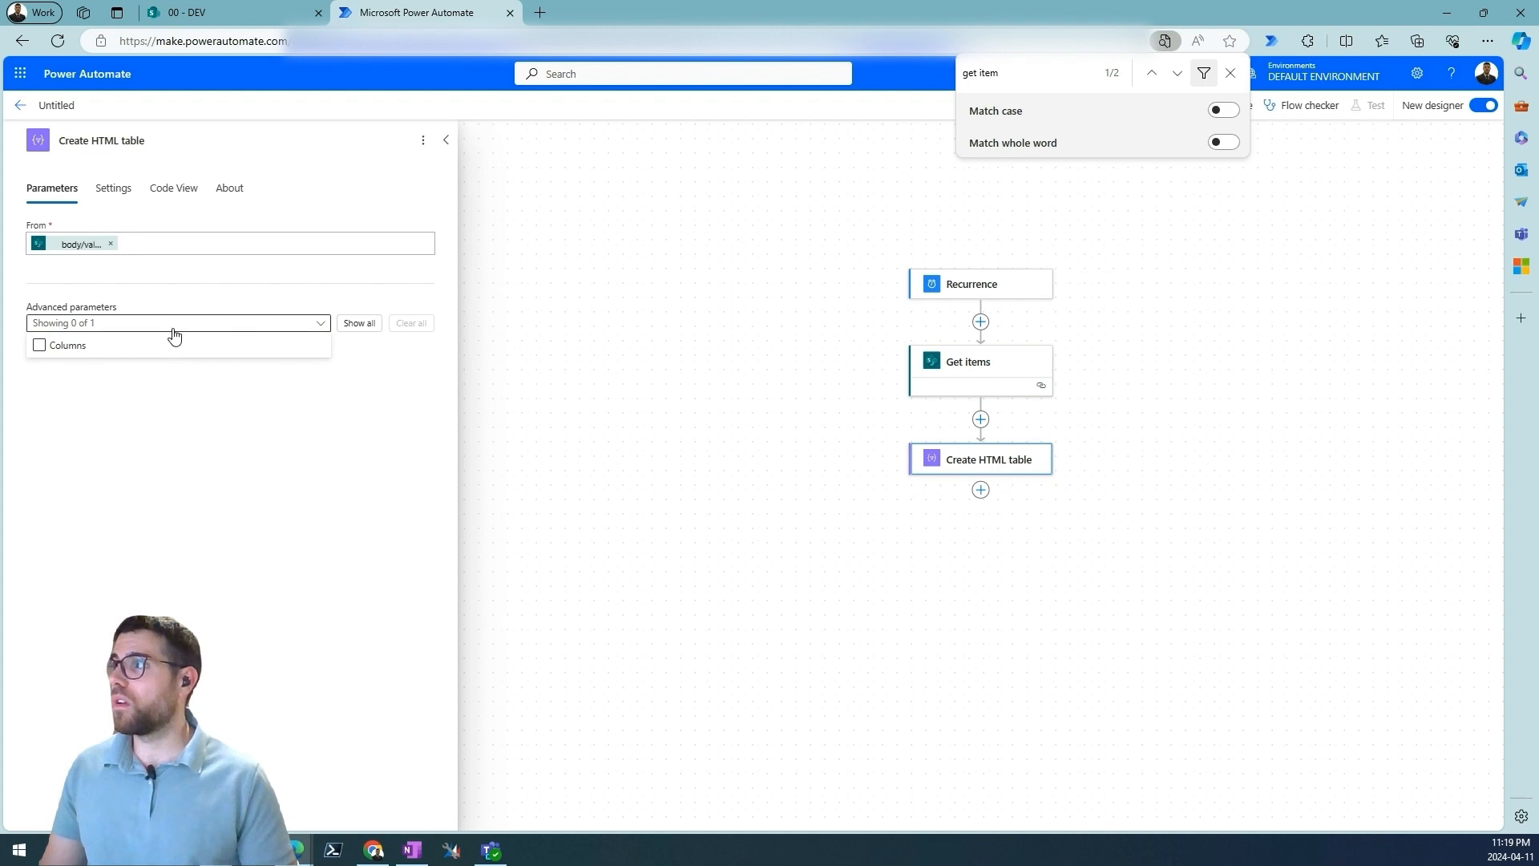
{"action": "left_click", "coordinate": [40, 347]}
{"action": "left_click", "coordinate": [88, 430]}
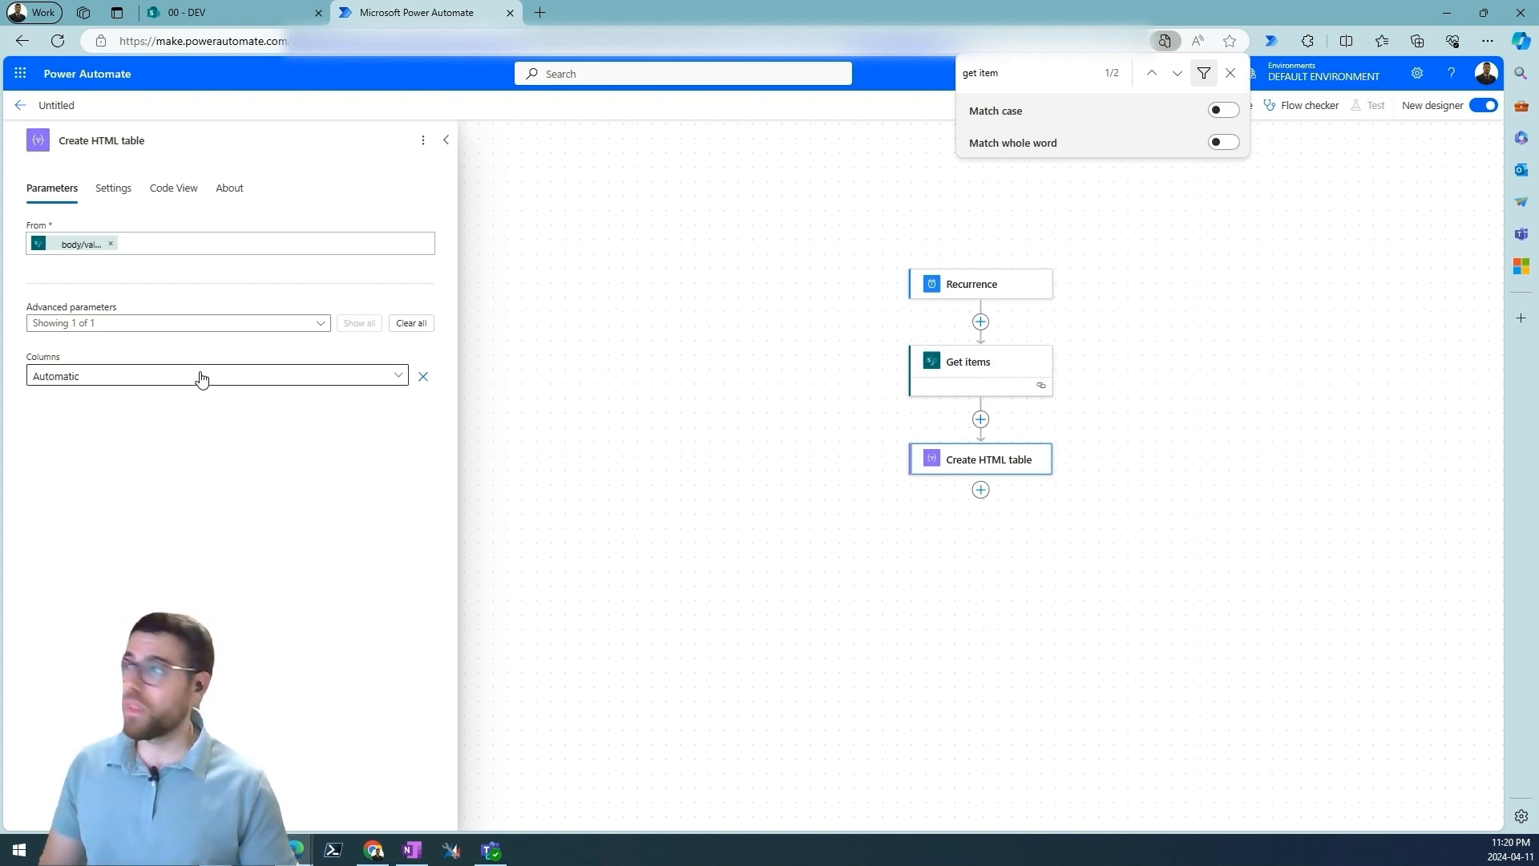
{"action": "left_click", "coordinate": [88, 387]}
{"action": "left_click", "coordinate": [69, 432]}
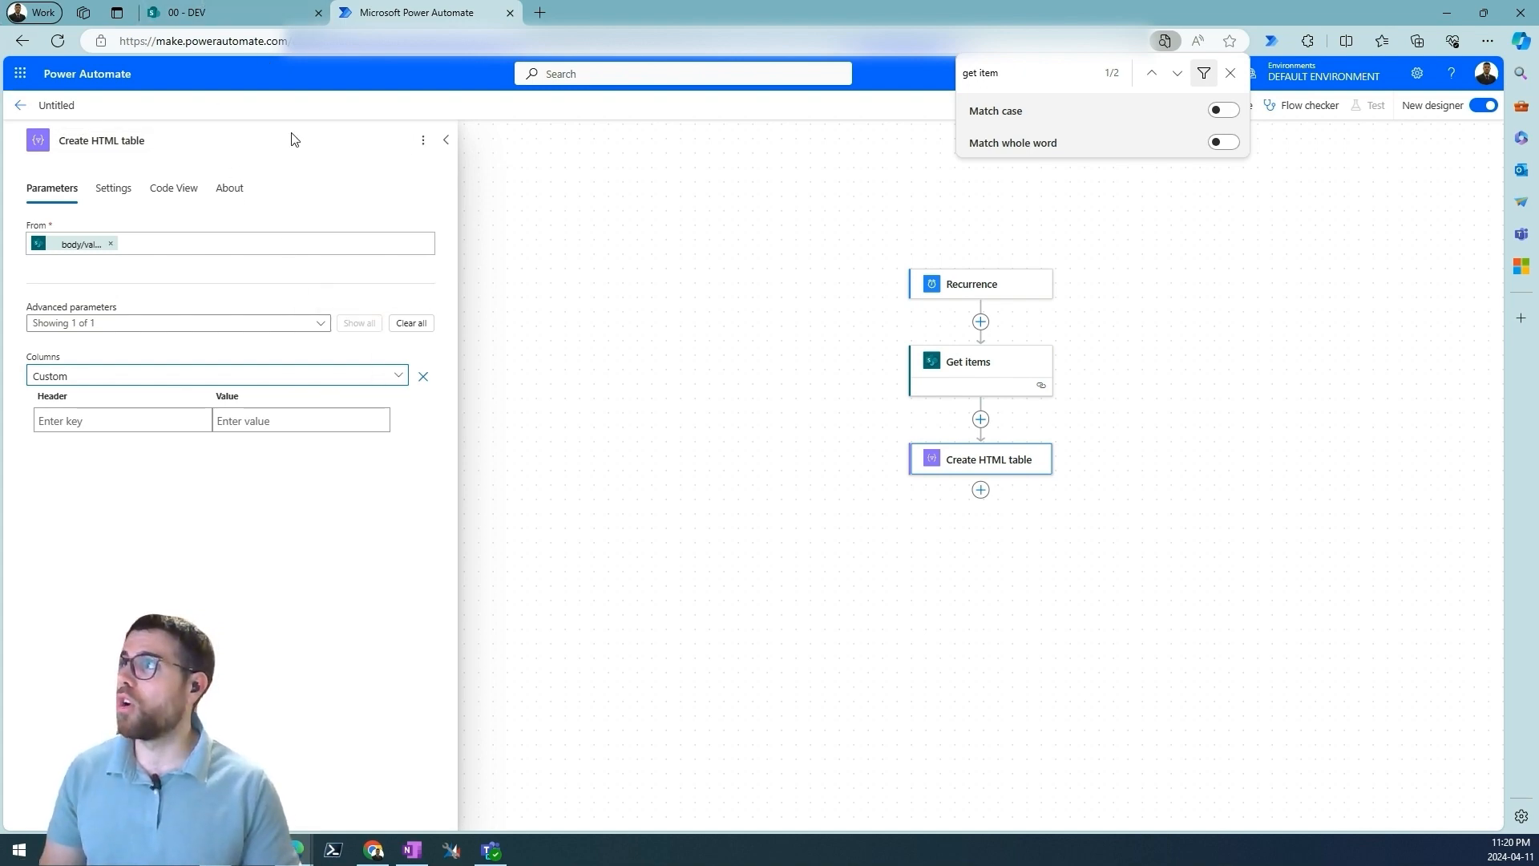
- Review the shown and hidden view columns of the Certificate Tracking list in SharePoint and return to the flow's custom column settings
{"action": "left_click", "coordinate": [238, 13]}
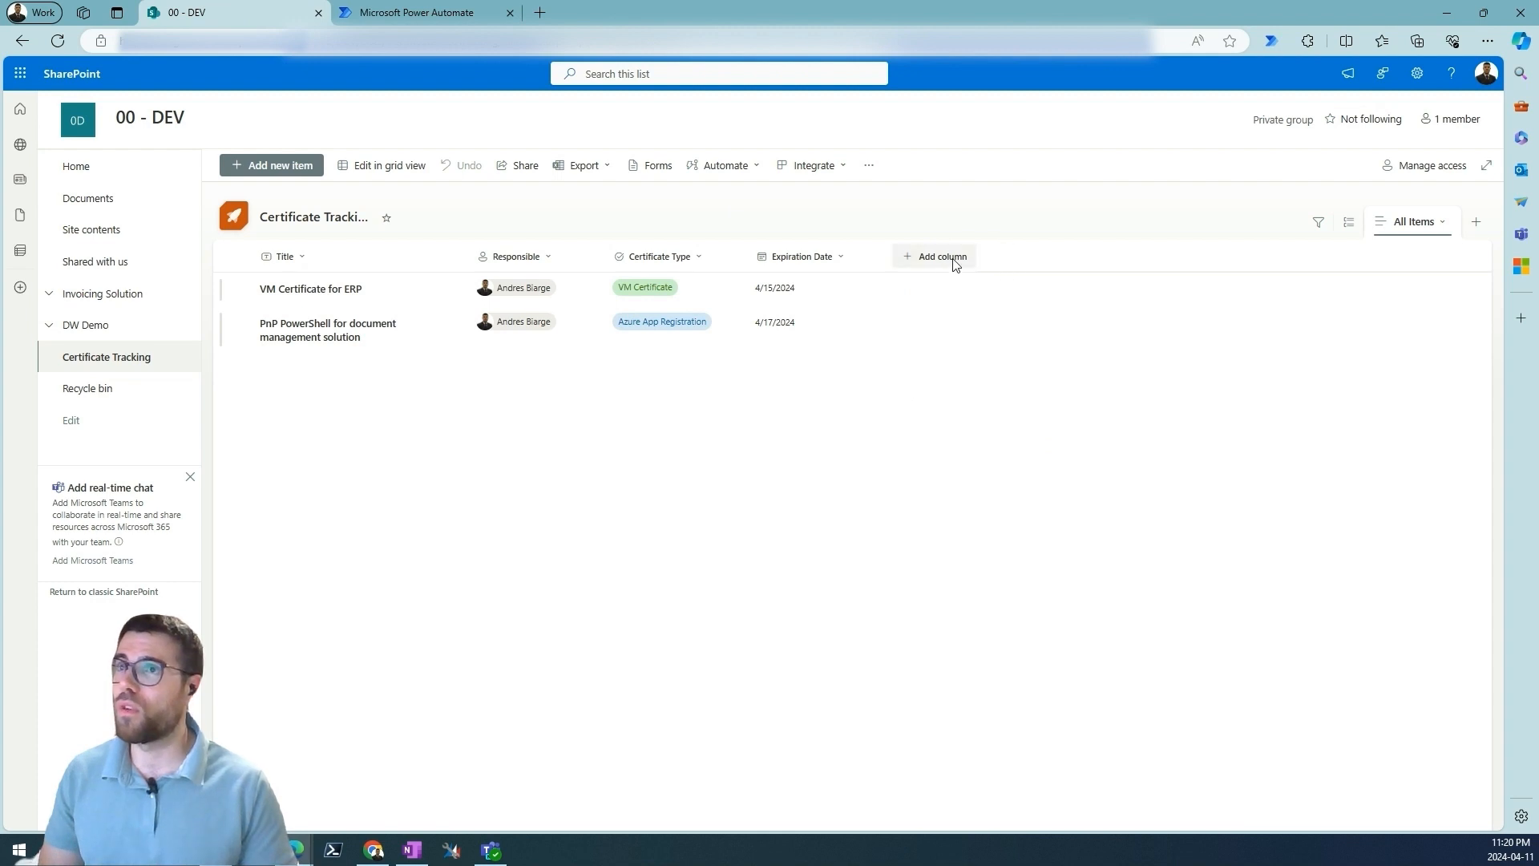
{"action": "left_click", "coordinate": [956, 256]}
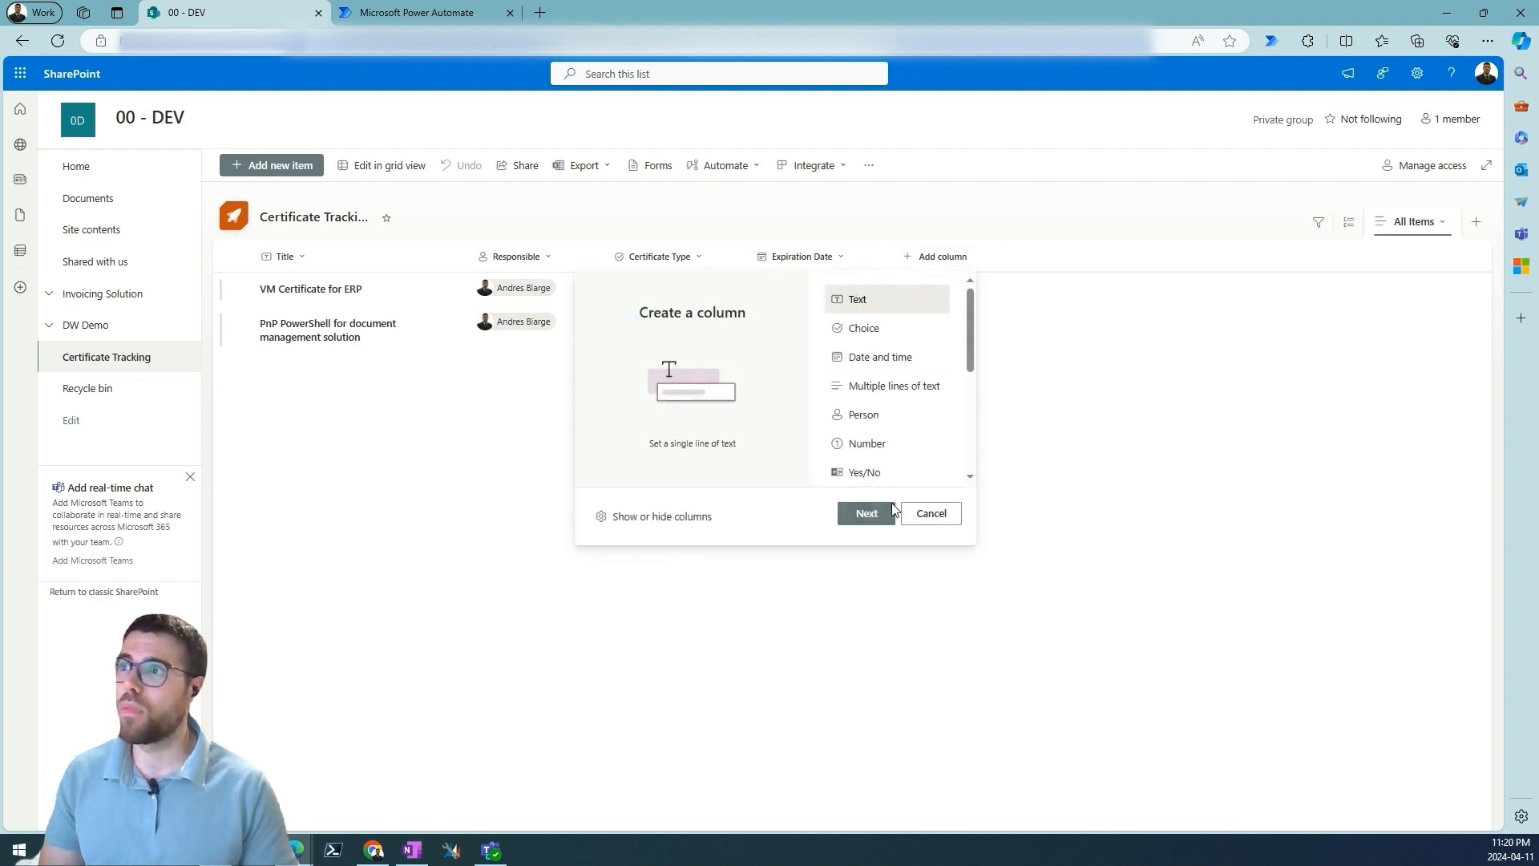
{"action": "left_click", "coordinate": [657, 528]}
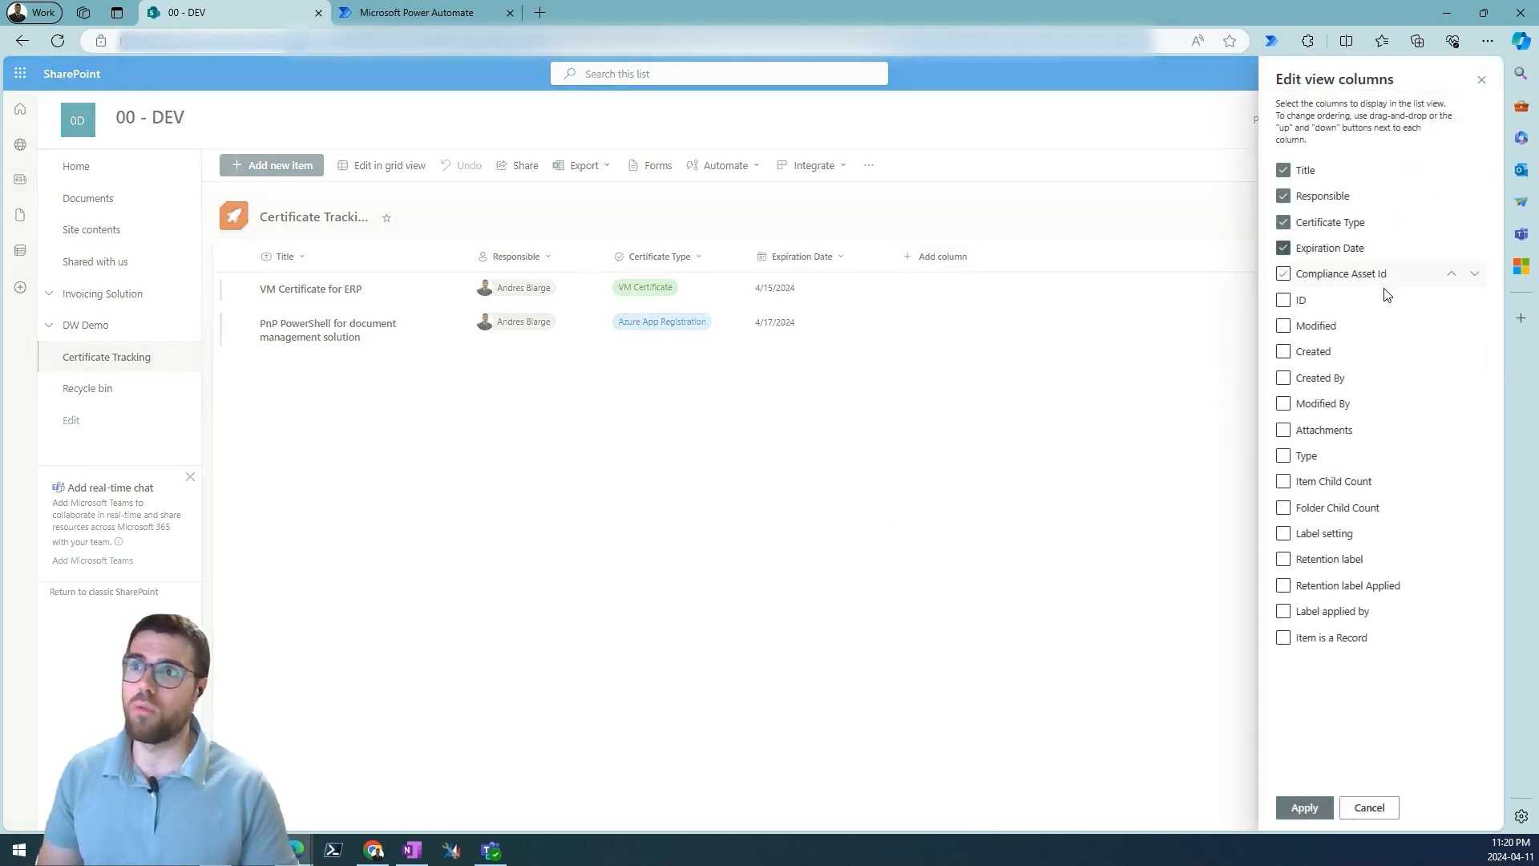
{"action": "left_click_drag", "start_coordinate": [1258, 263], "coordinate": [1448, 683]}
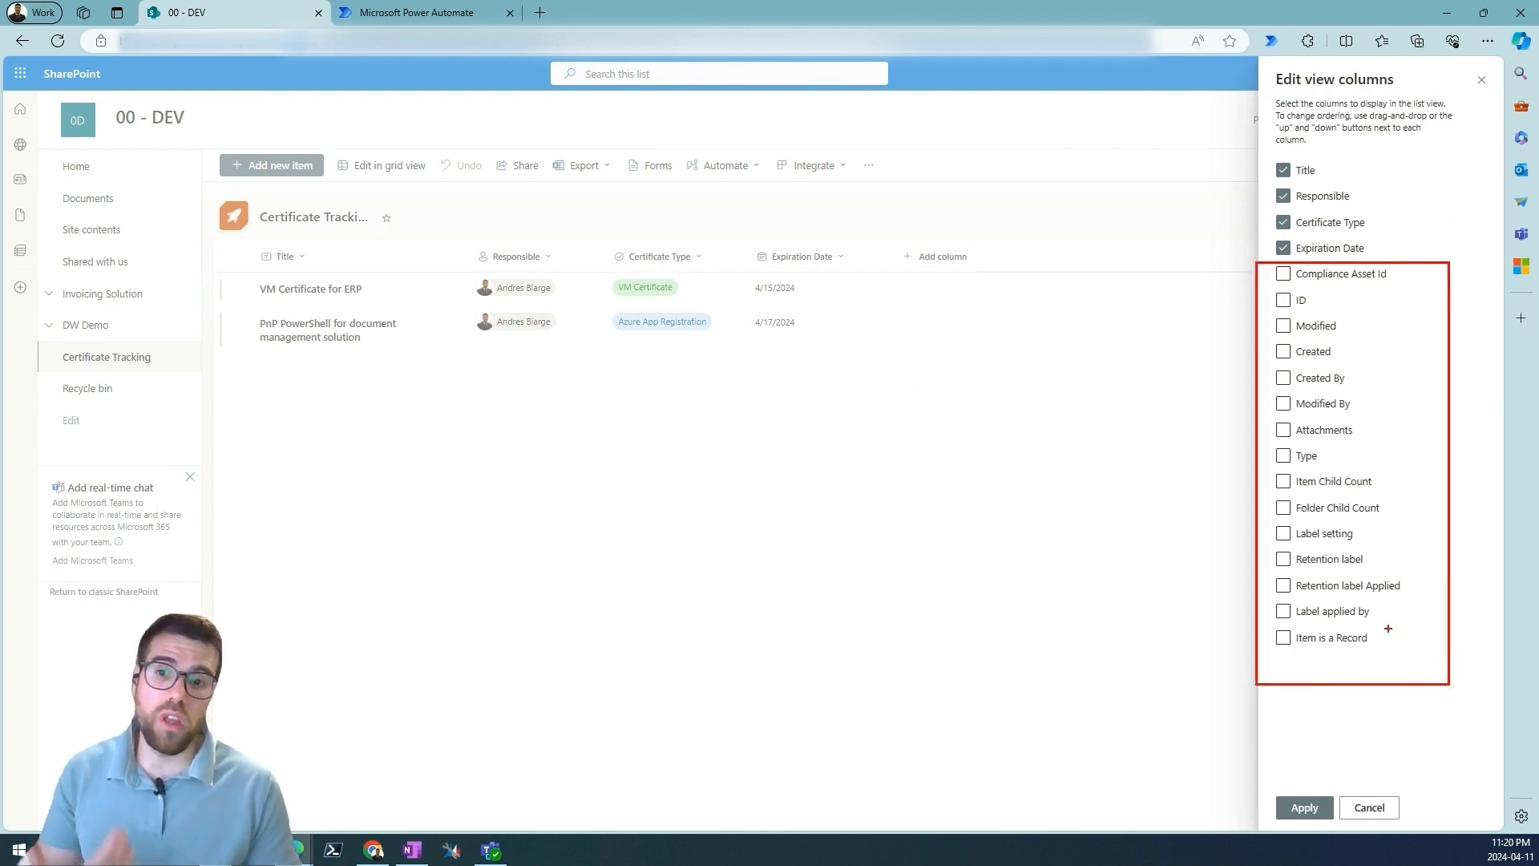
{"action": "key", "text": "e"}
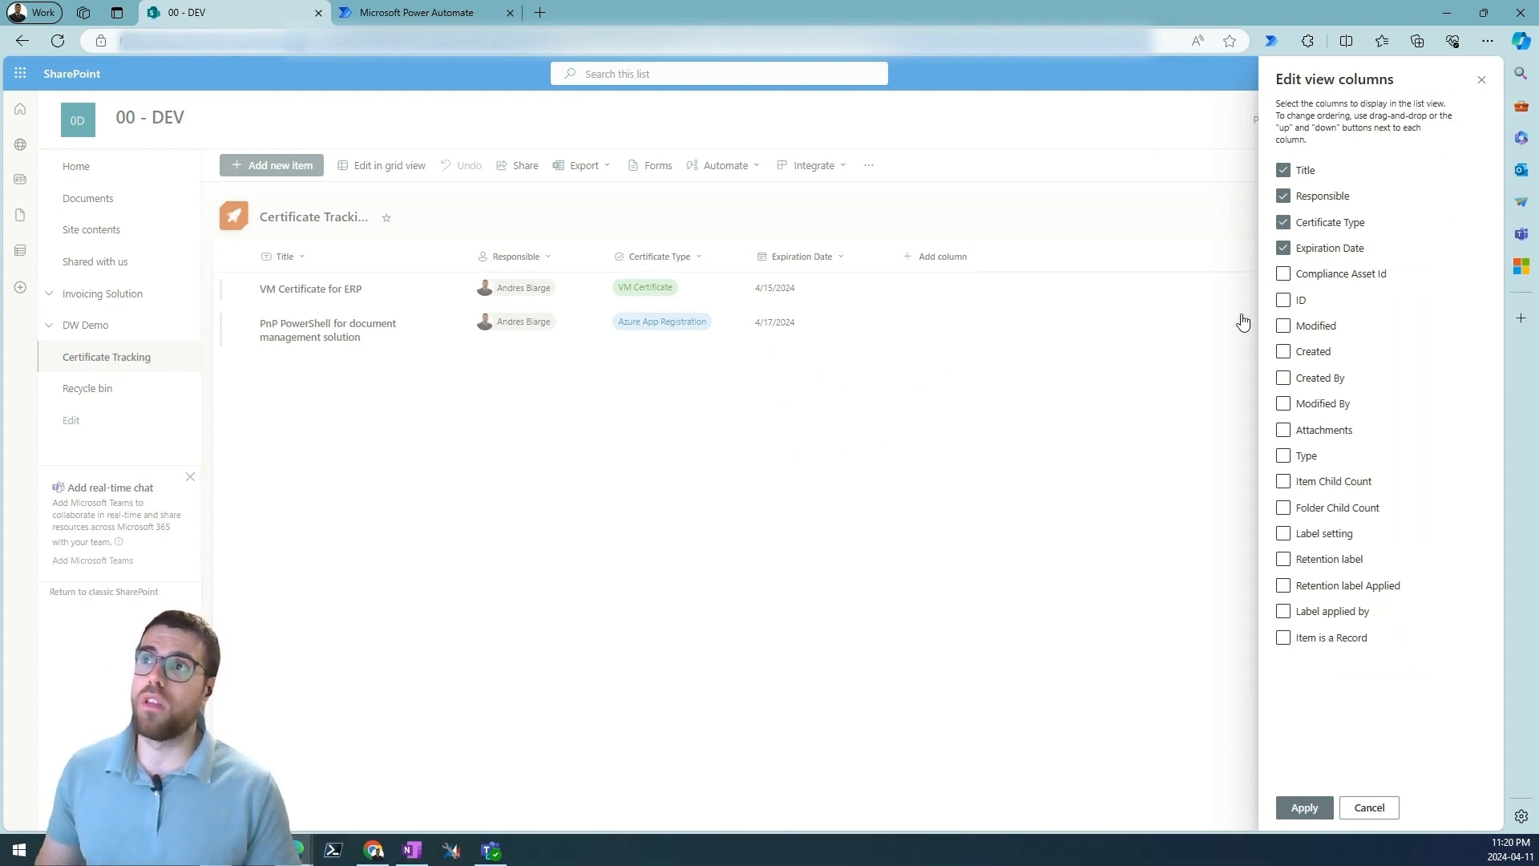
{"action": "left_click_drag", "start_coordinate": [1260, 155], "coordinate": [1400, 267]}
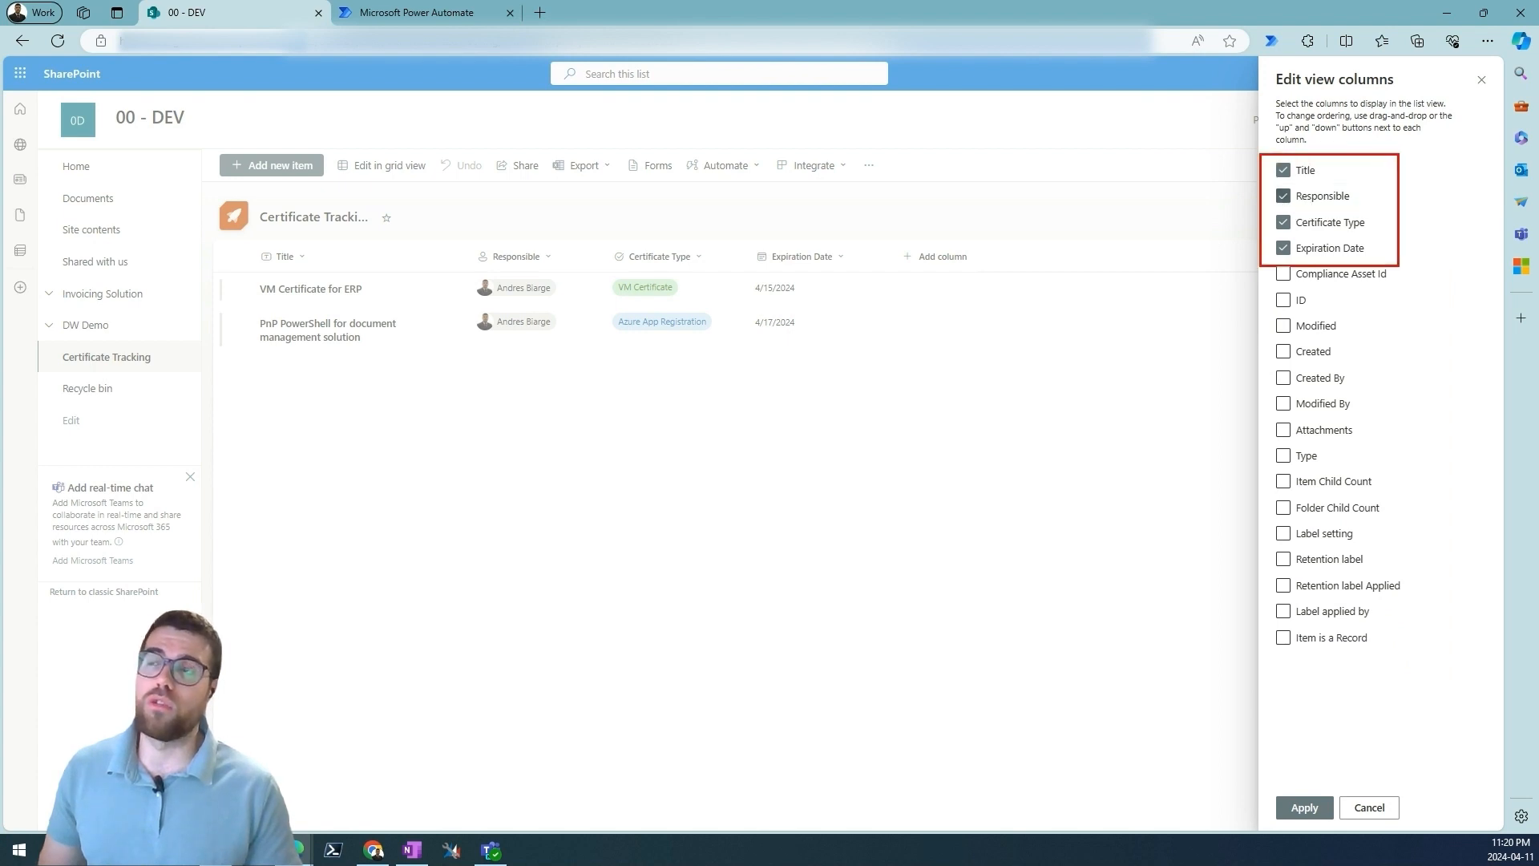
{"action": "key", "text": "Escape"}
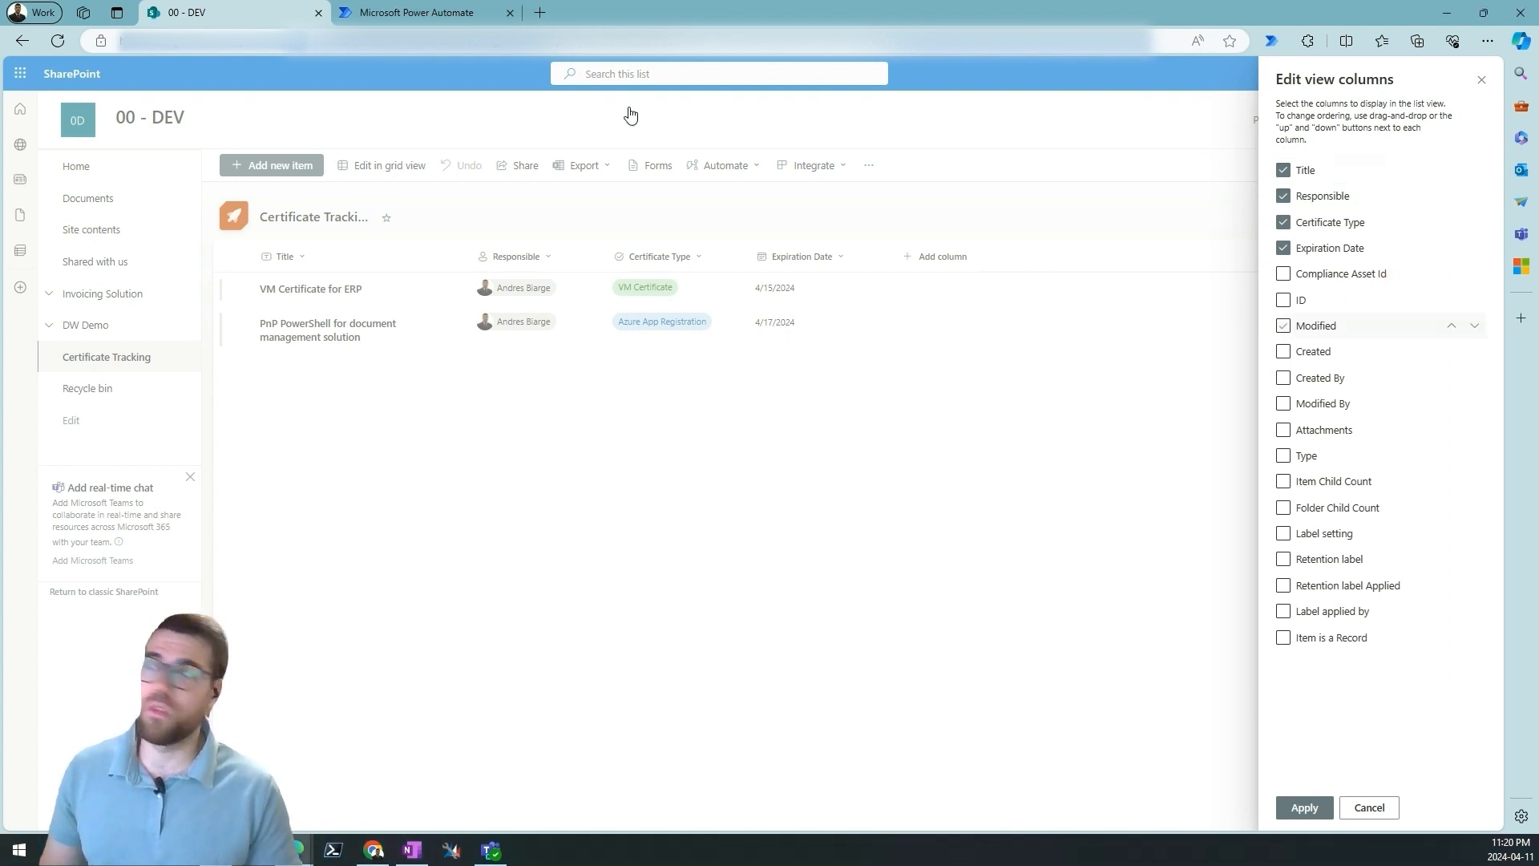
{"action": "left_click", "coordinate": [383, 12]}
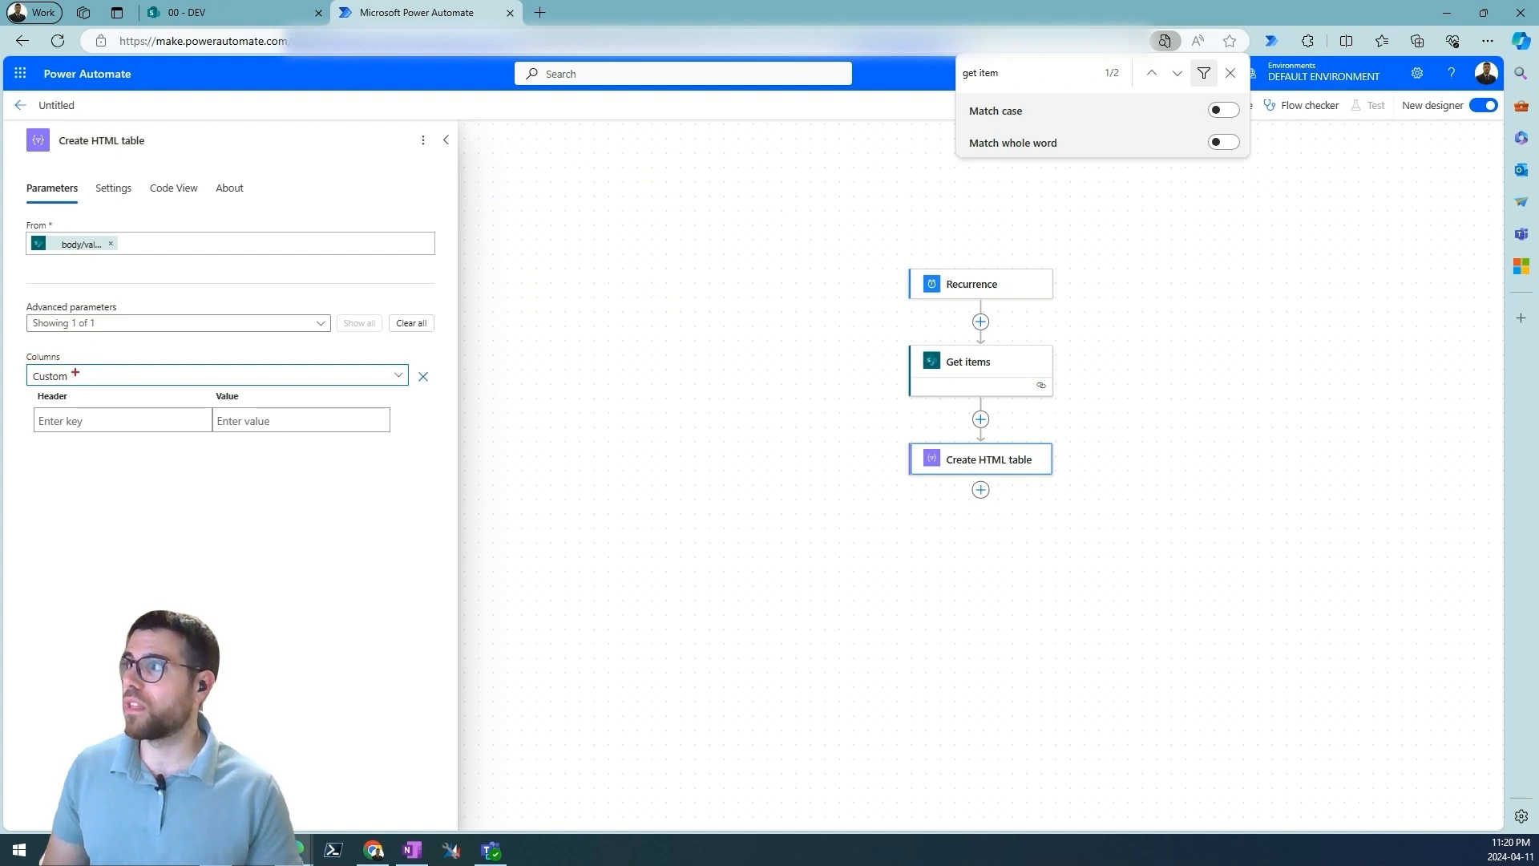
{"action": "left_click_drag", "start_coordinate": [80, 373], "coordinate": [139, 356]}
{"action": "key", "text": "Escape"}
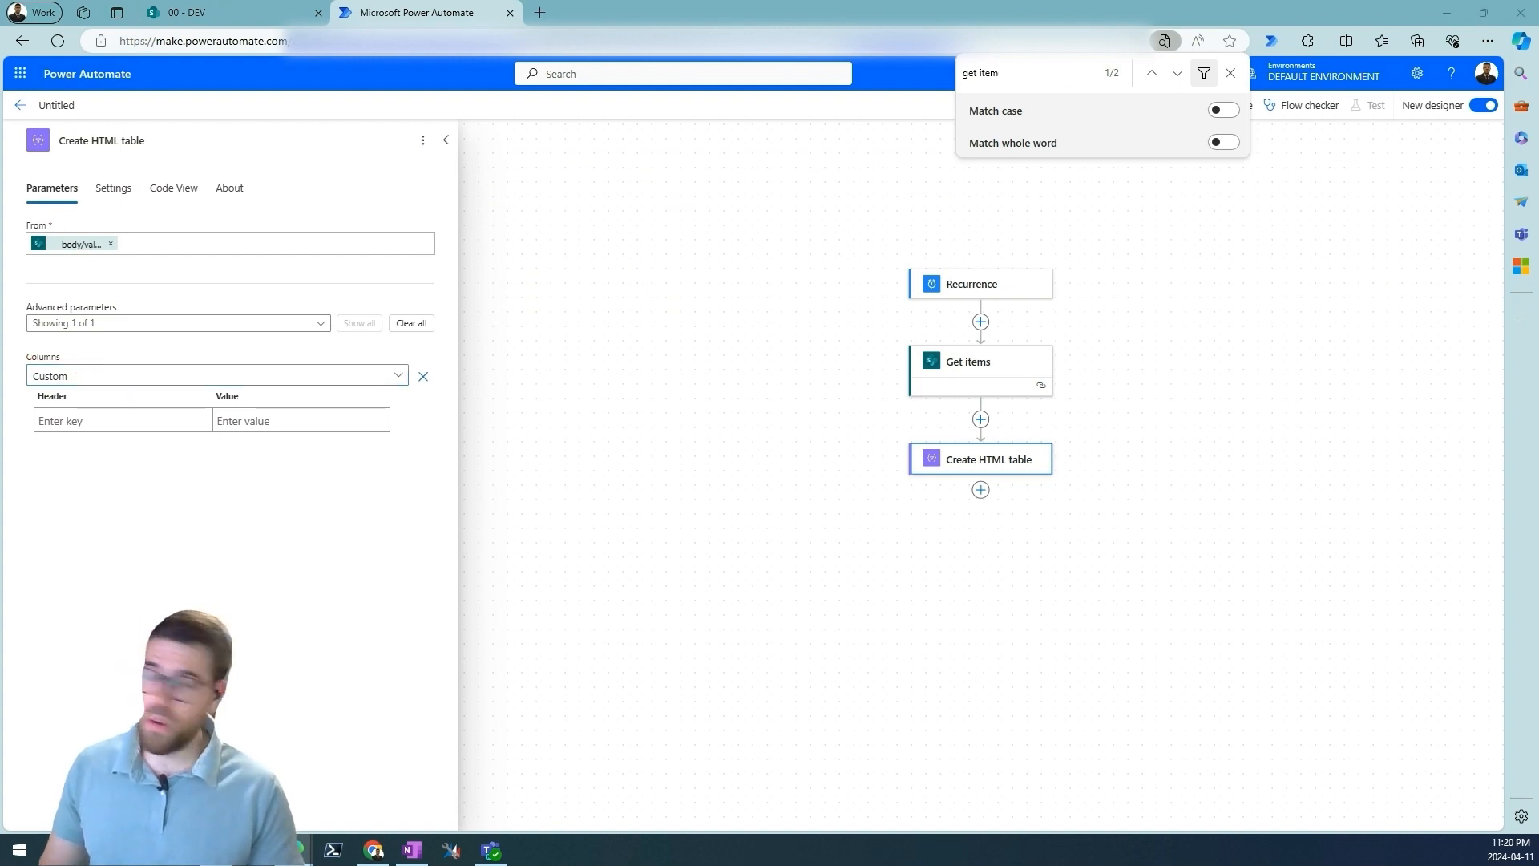
- Add a custom column with the header Certificate Name and the Title value from Get items
{"action": "left_click", "coordinate": [123, 422]}
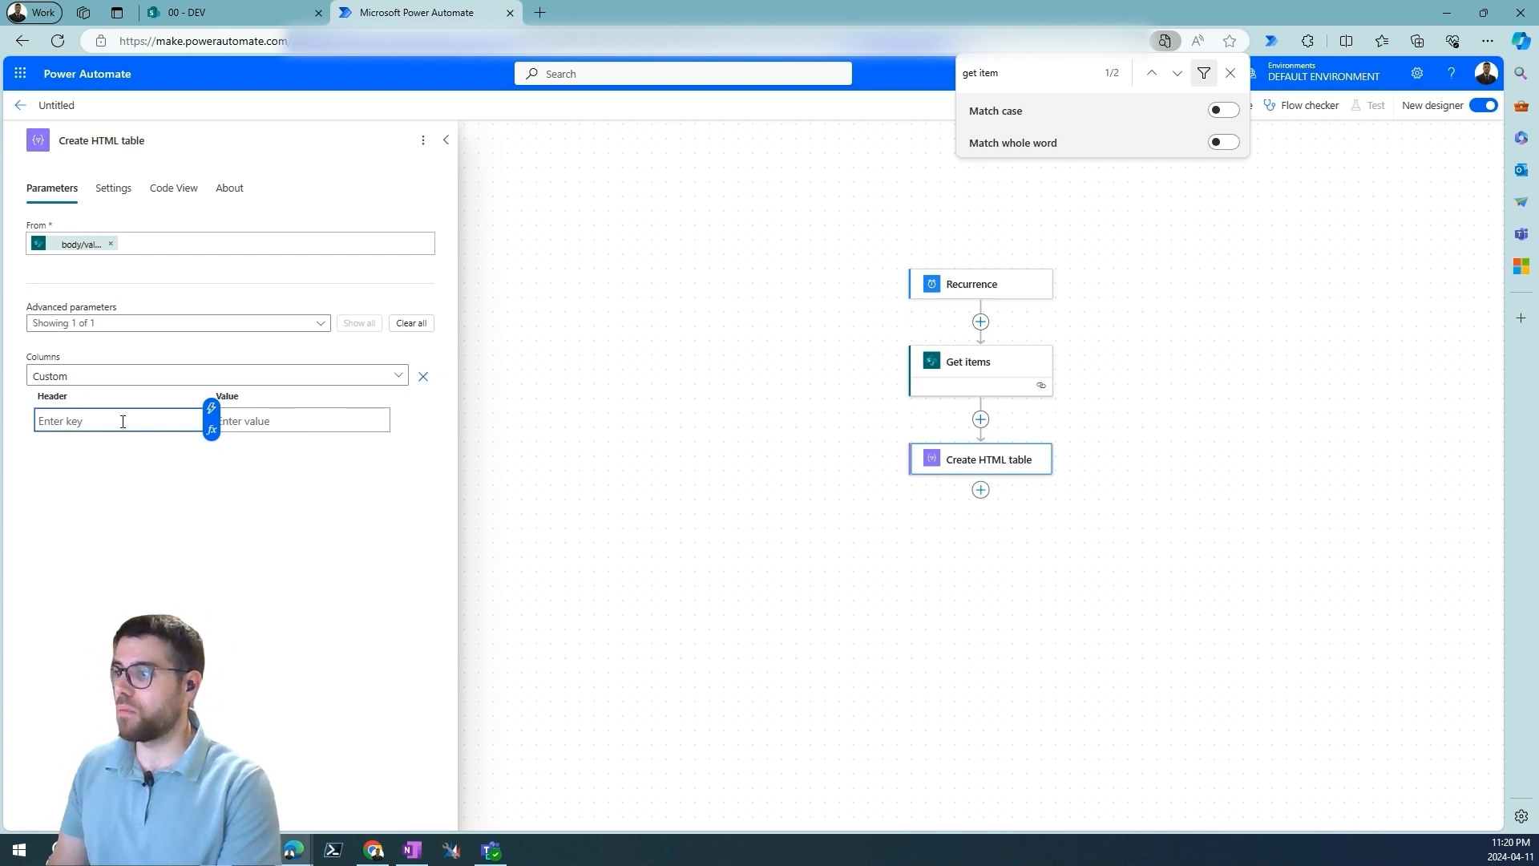
{"action": "type", "text": "Cert"}
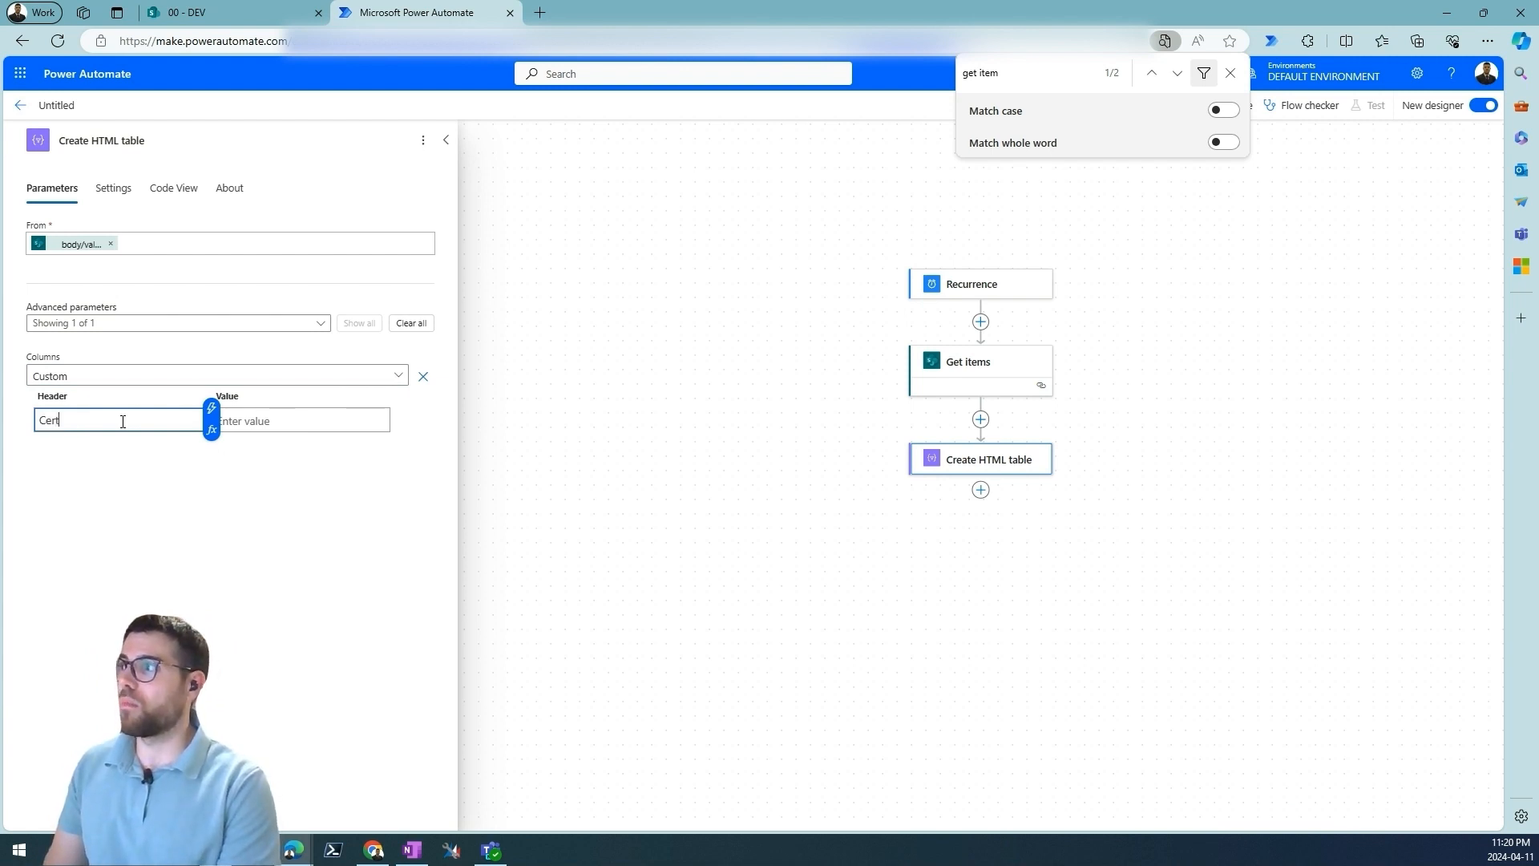
{"action": "type", "text": "ificate Name"}
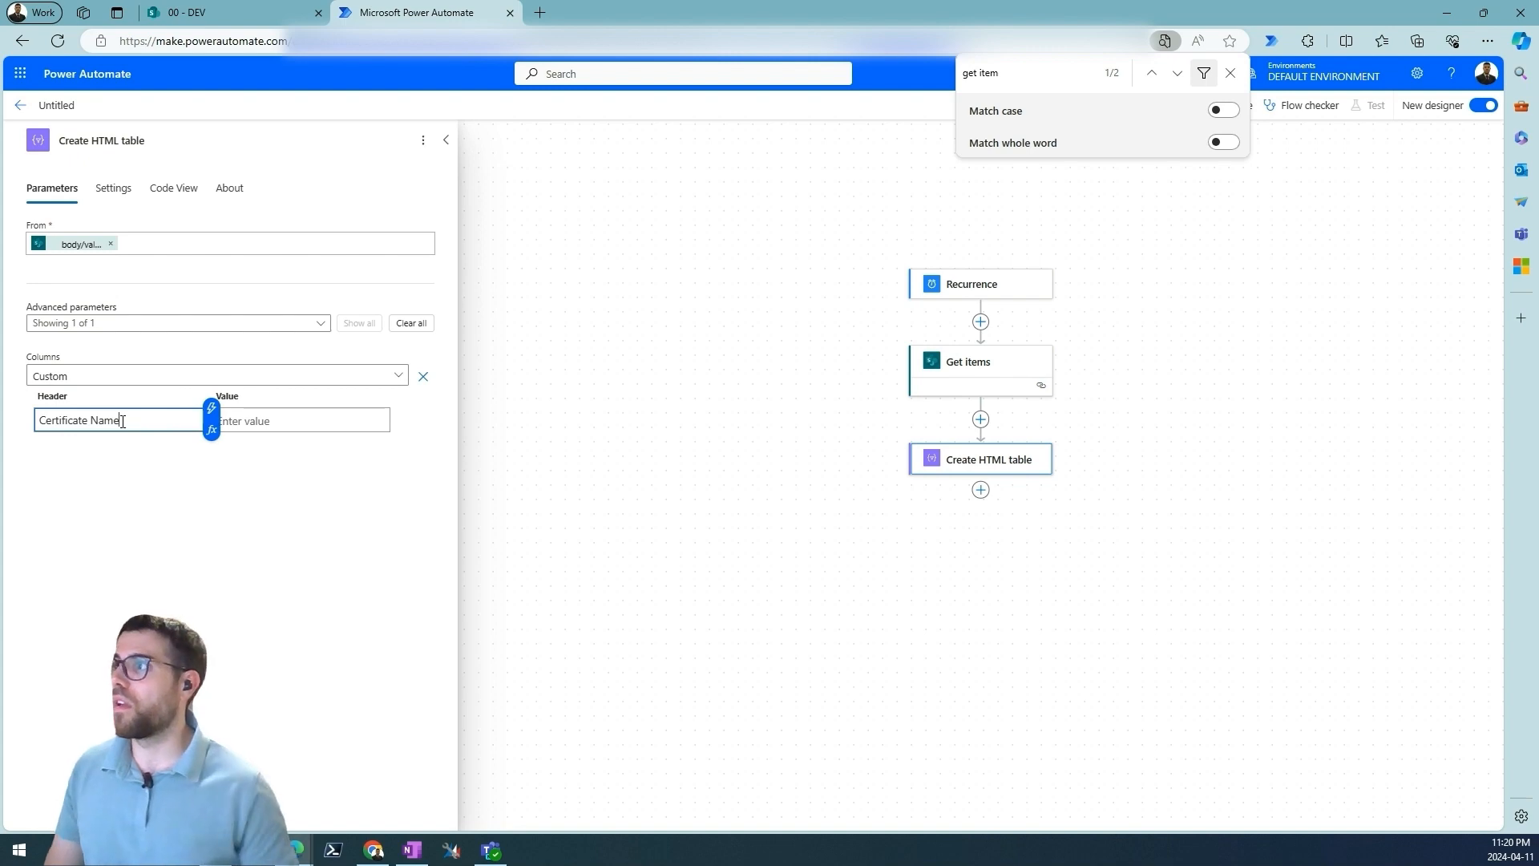
{"action": "left_click", "coordinate": [286, 421]}
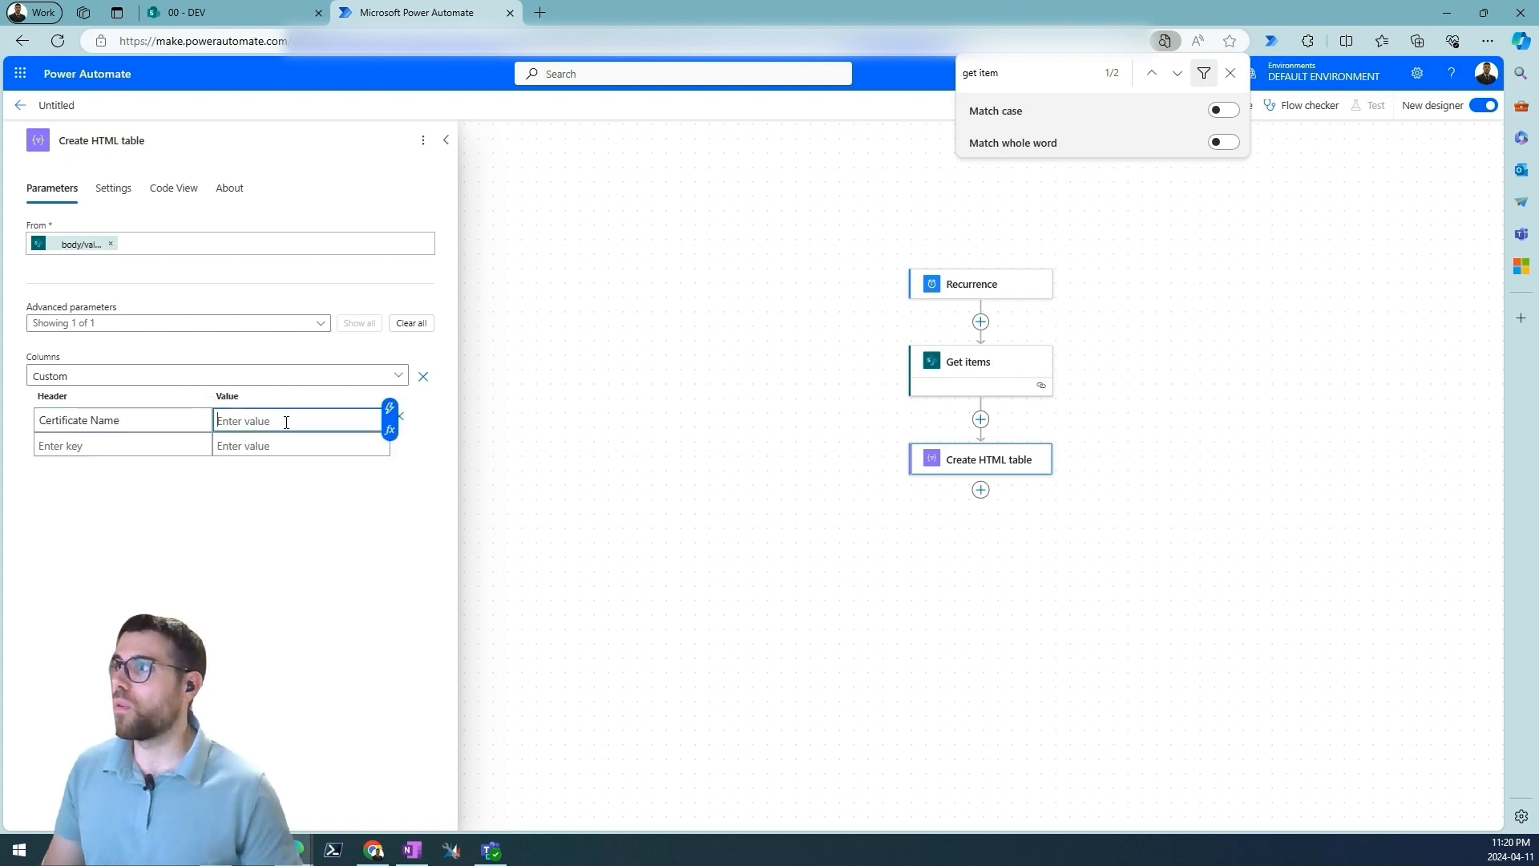
{"action": "left_click", "coordinate": [389, 409]}
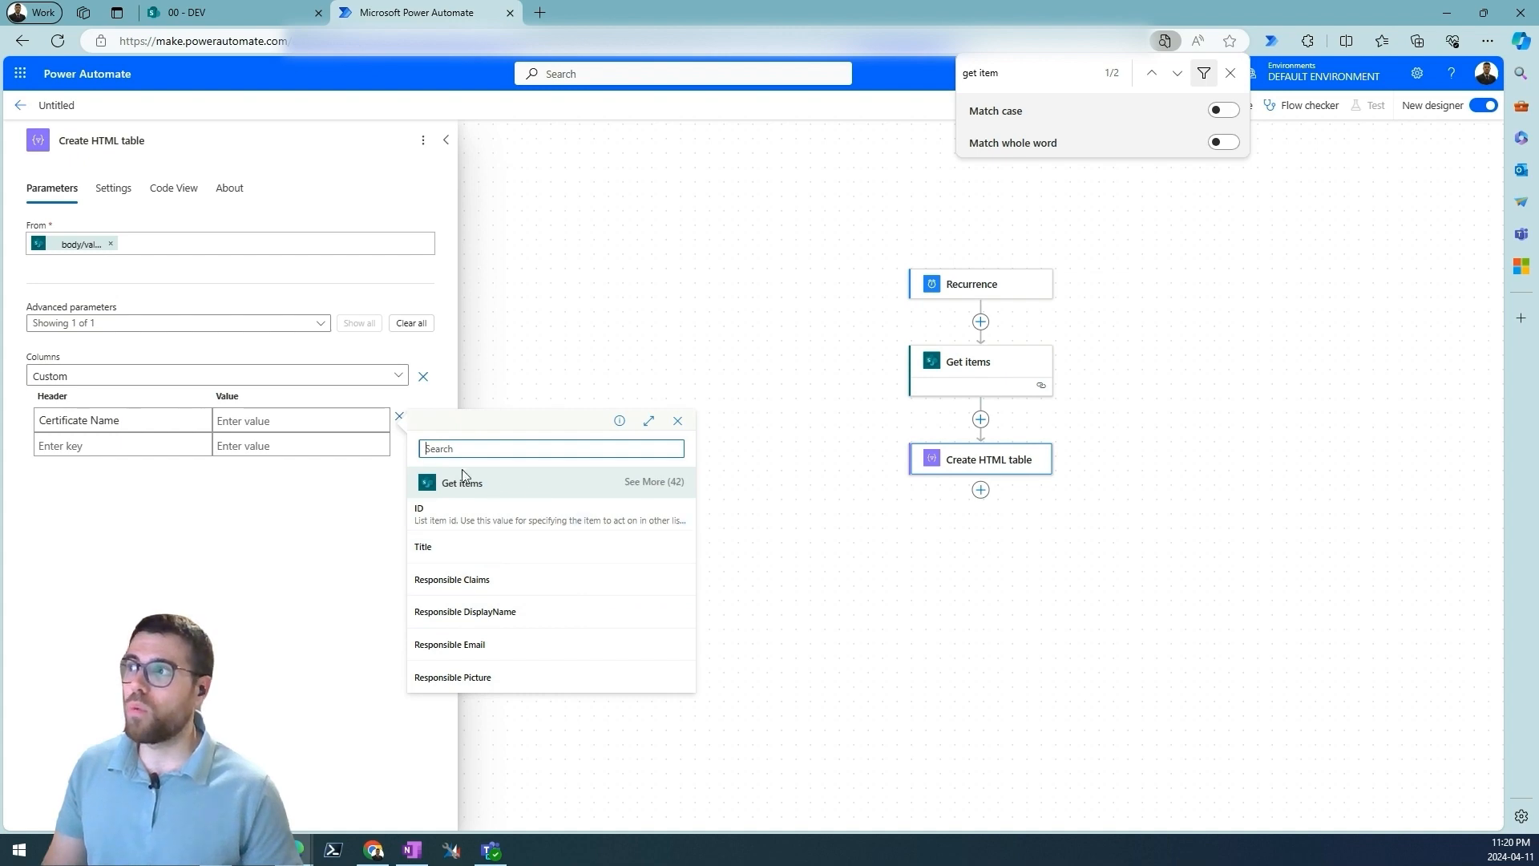
{"action": "left_click", "coordinate": [653, 482]}
{"action": "scroll", "coordinate": [629, 460], "scroll_direction": "down", "scroll_amount": 8}
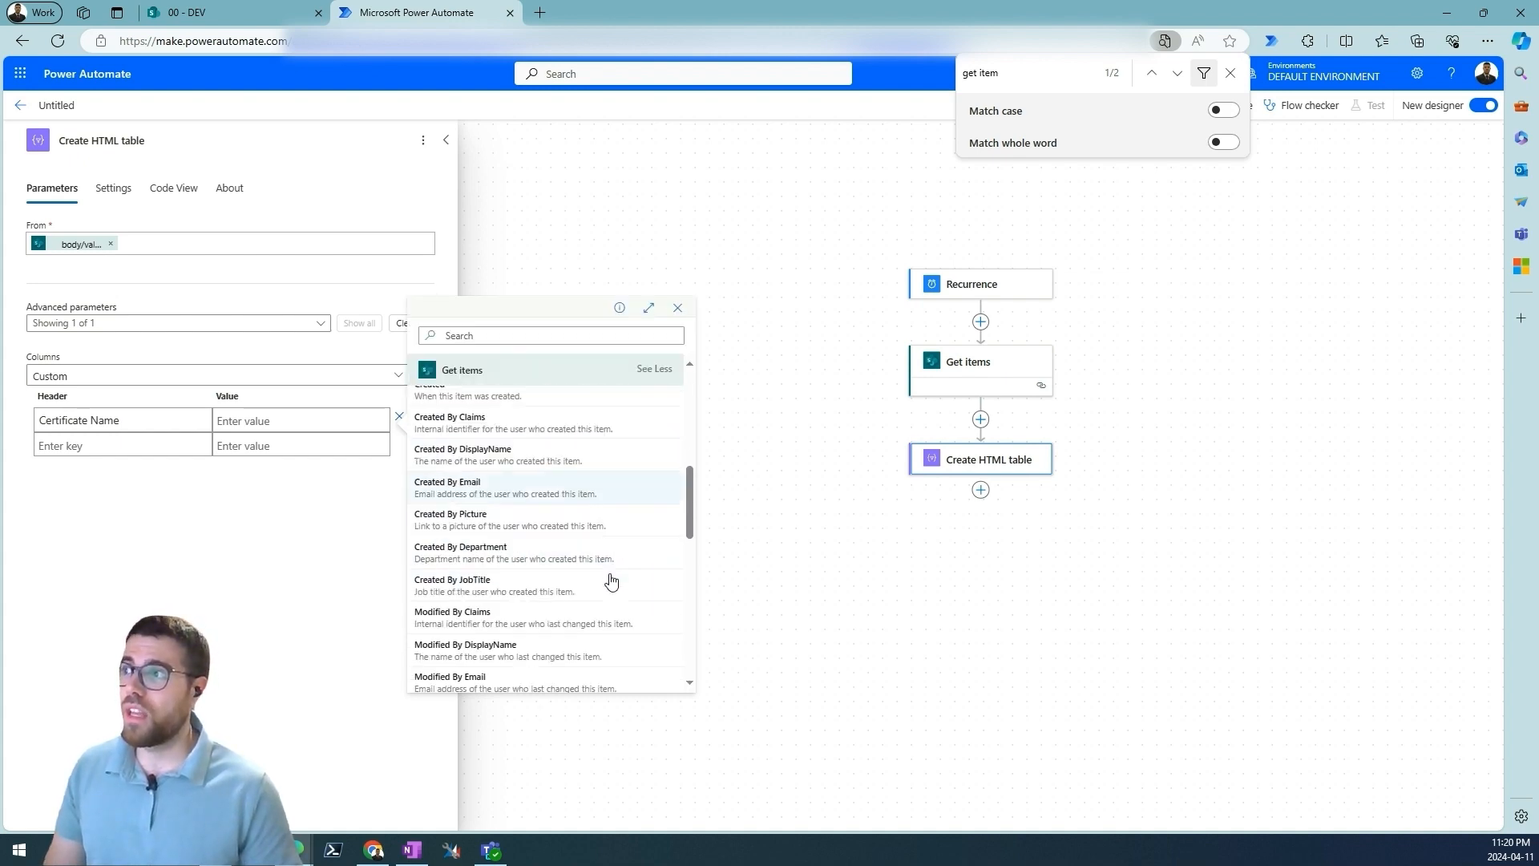
{"action": "scroll", "coordinate": [601, 626], "scroll_direction": "up", "scroll_amount": 5}
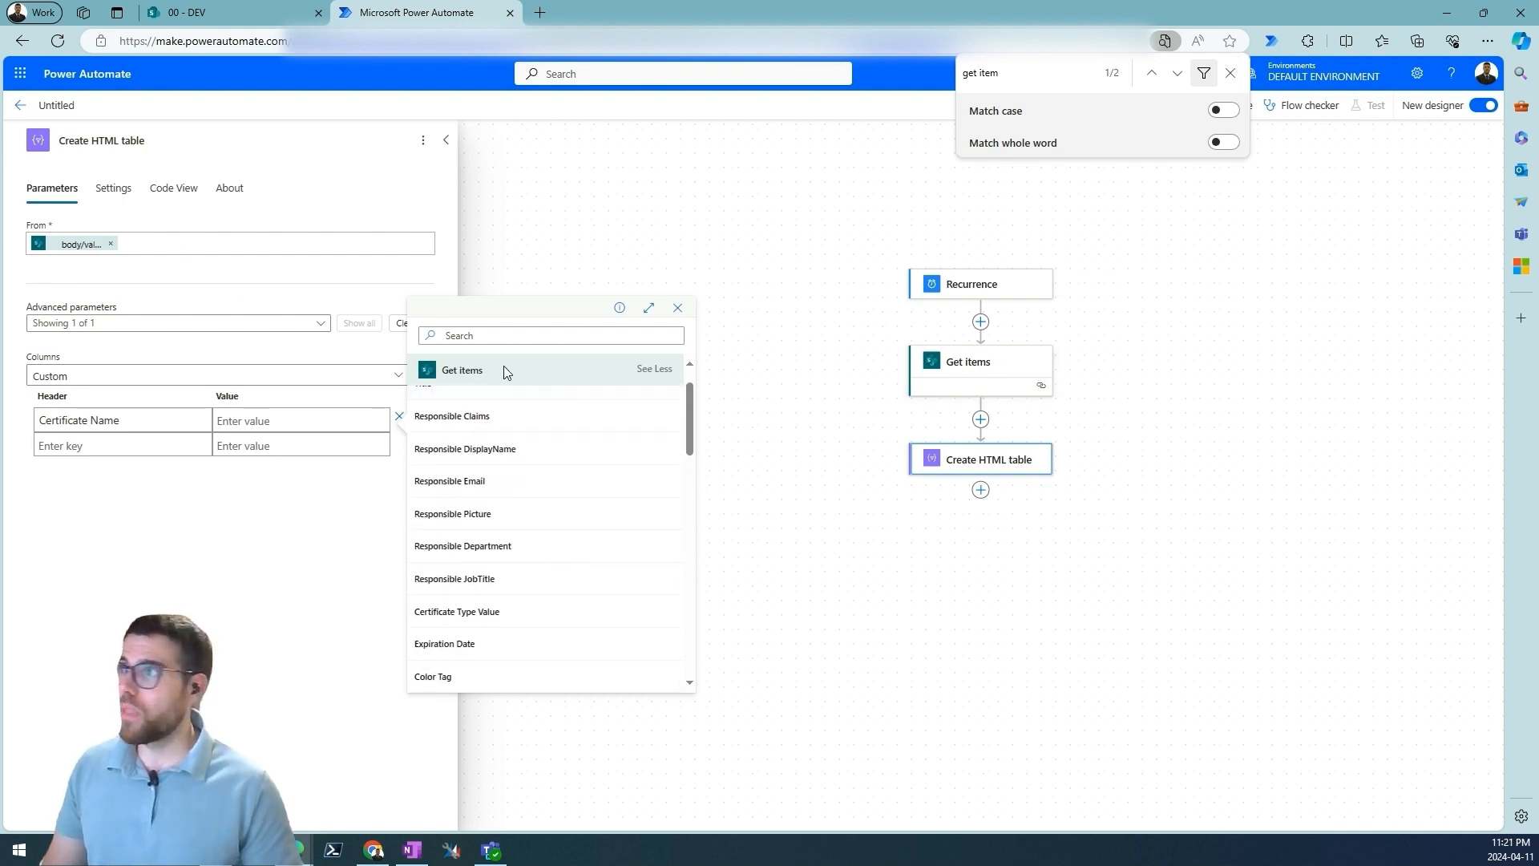
{"action": "left_click", "coordinate": [511, 335]}
{"action": "type", "text": "Tit"}
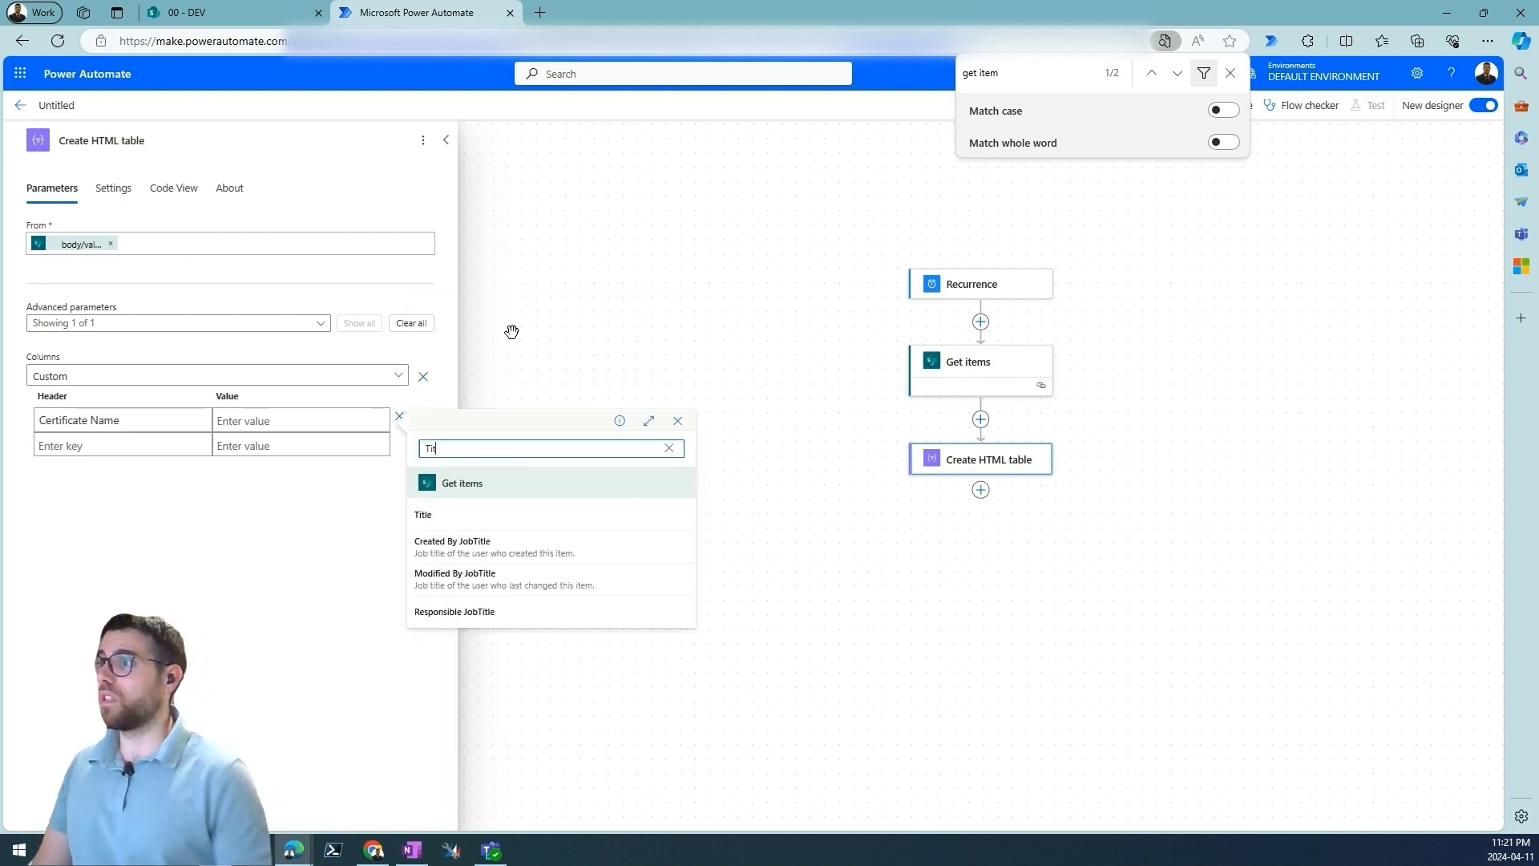
{"action": "left_click", "coordinate": [478, 514]}
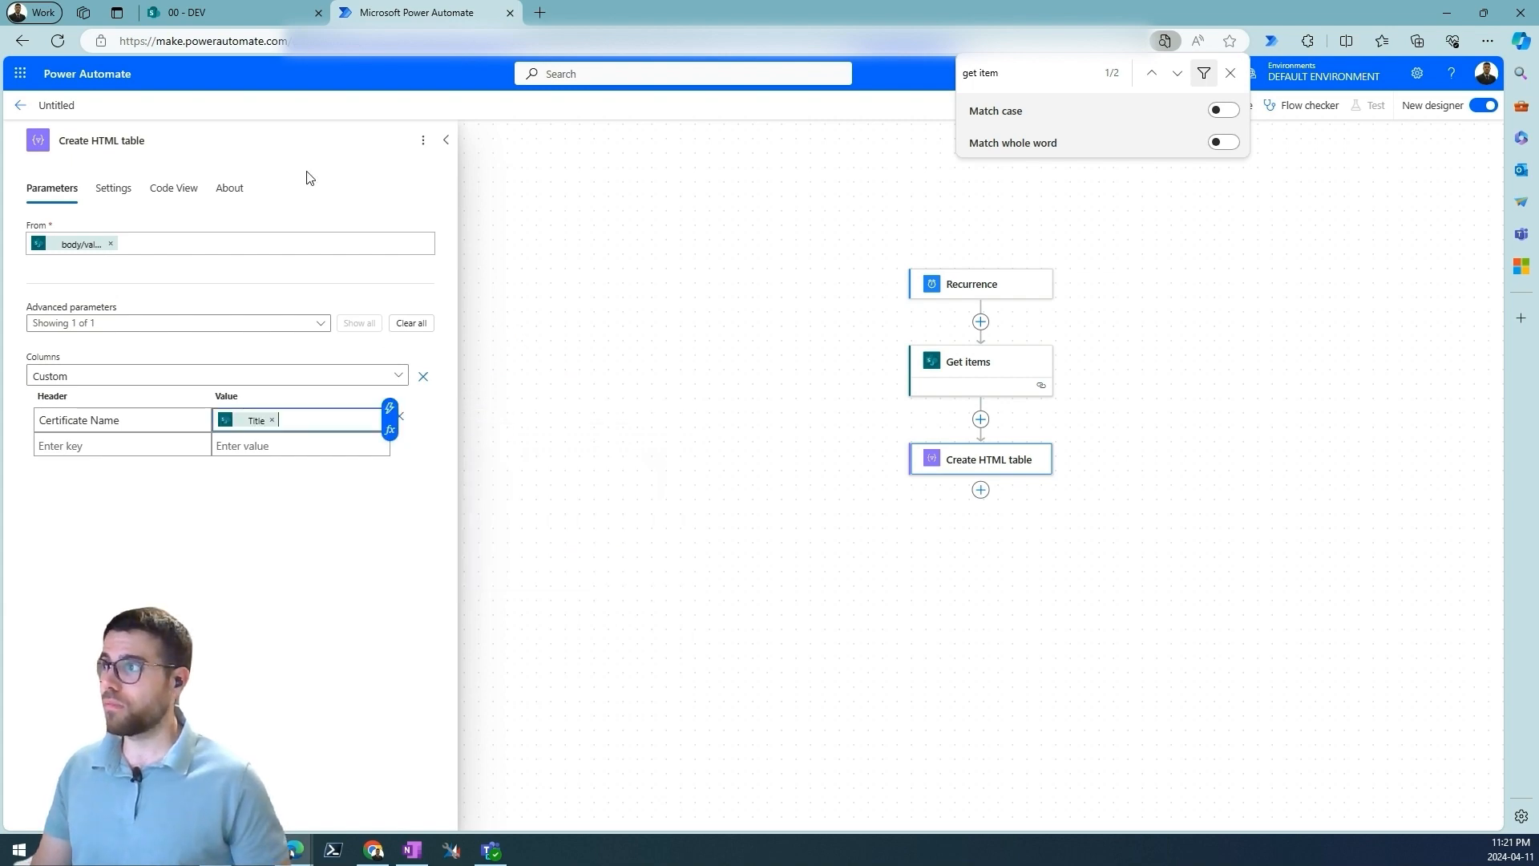
- Check the Certificate Tracking columns in SharePoint, return to the flow and enter Responsible as the second custom column's header
{"action": "left_click", "coordinate": [162, 23]}
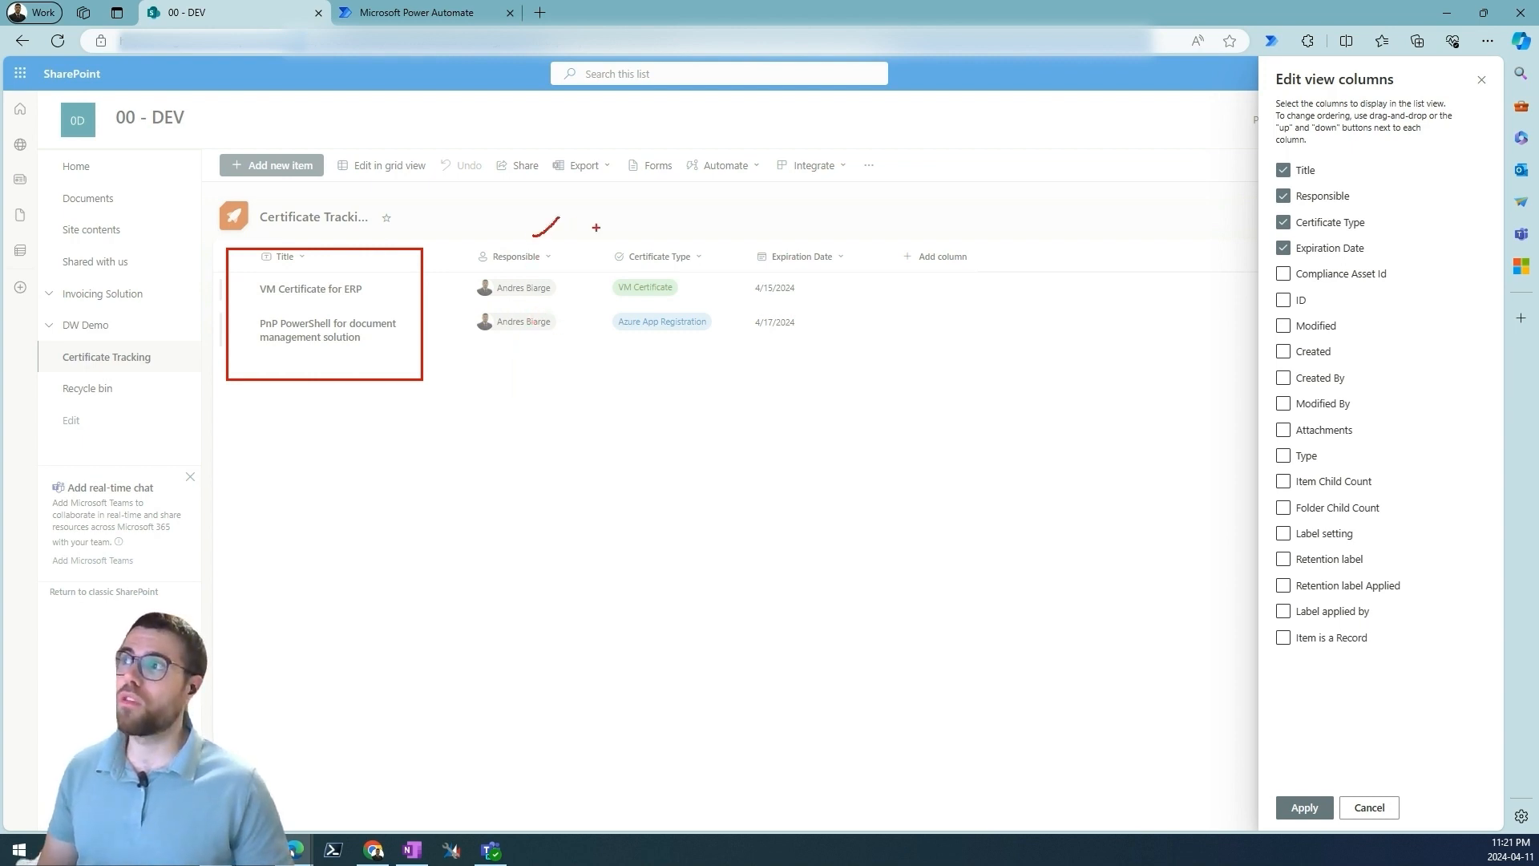
{"action": "left_click_drag", "start_coordinate": [654, 236], "coordinate": [692, 217]}
{"action": "left_click_drag", "start_coordinate": [807, 239], "coordinate": [856, 217]}
{"action": "key", "text": "Escape"}
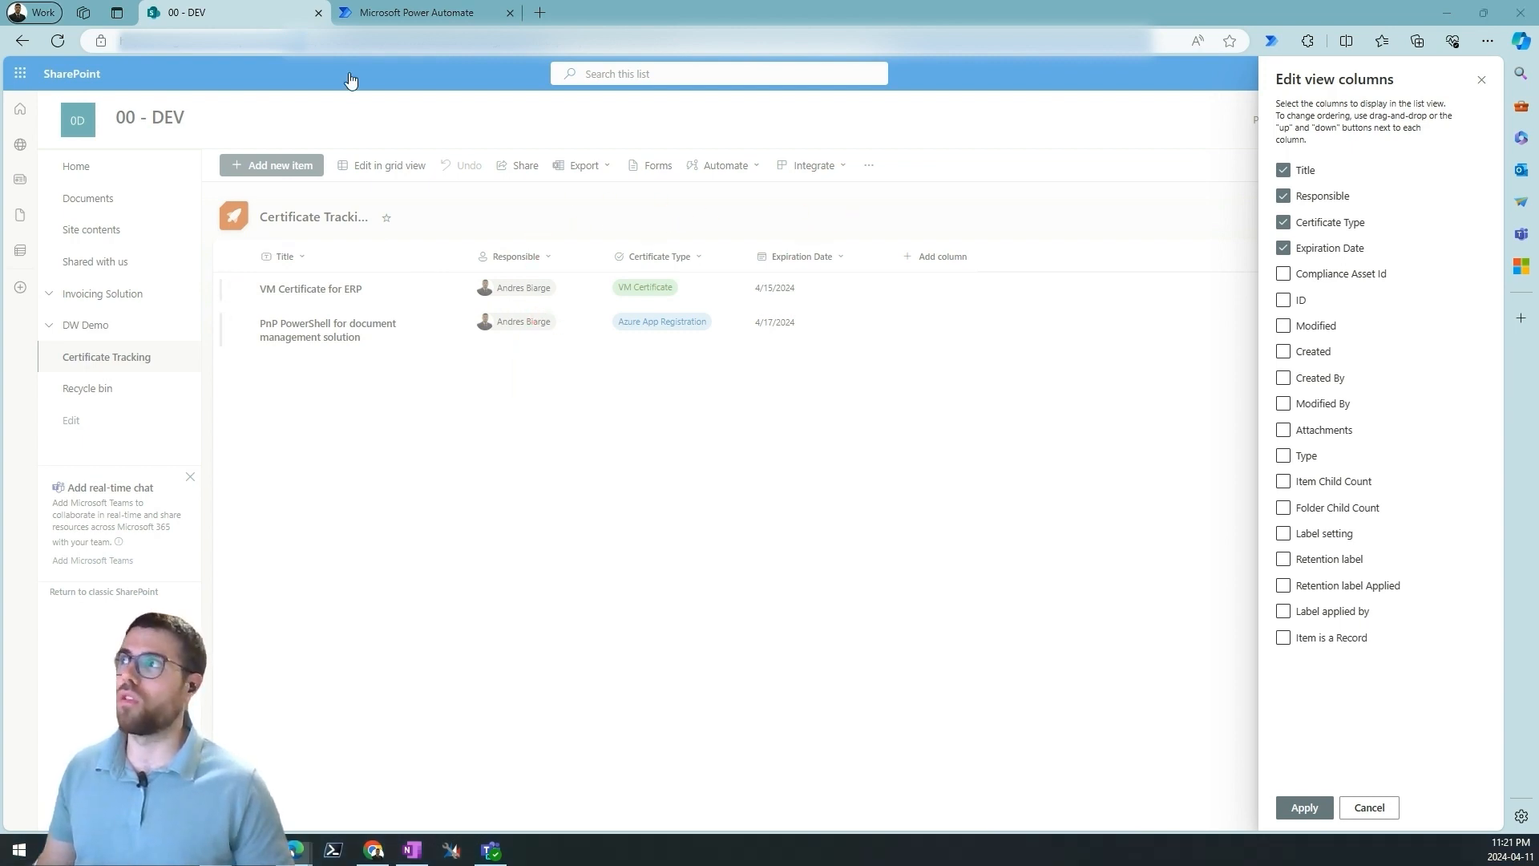
{"action": "left_click", "coordinate": [406, 17]}
{"action": "left_click", "coordinate": [60, 443]}
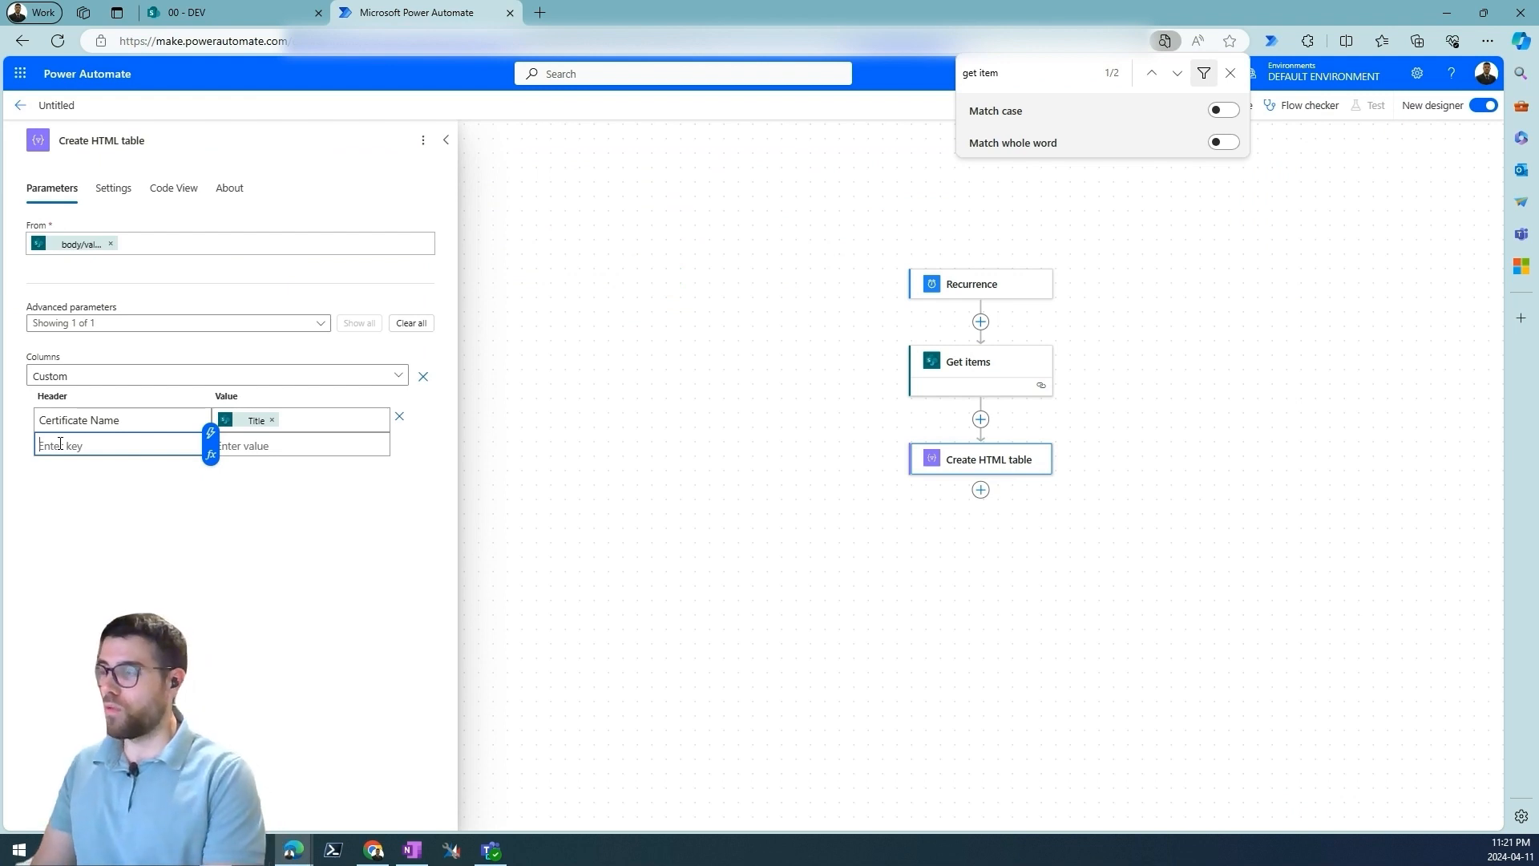
{"action": "type", "text": "Responsible"}
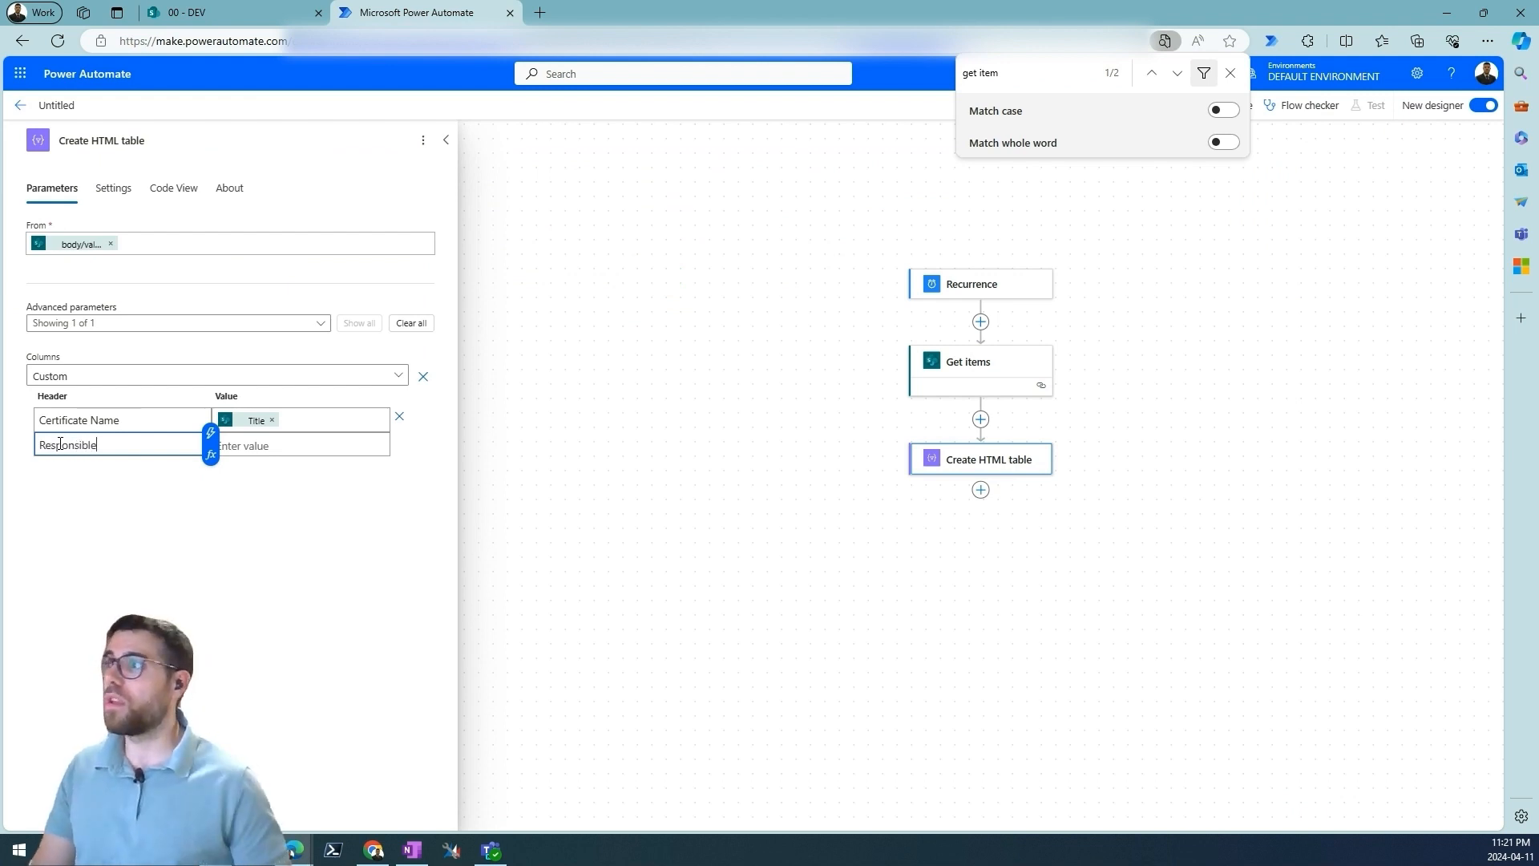
- Map the Responsible column to Responsible Email from Get items, checking the person field in SharePoint and cancelling its view column edit on the way
{"action": "left_click", "coordinate": [347, 446]}
{"action": "left_click", "coordinate": [389, 434]}
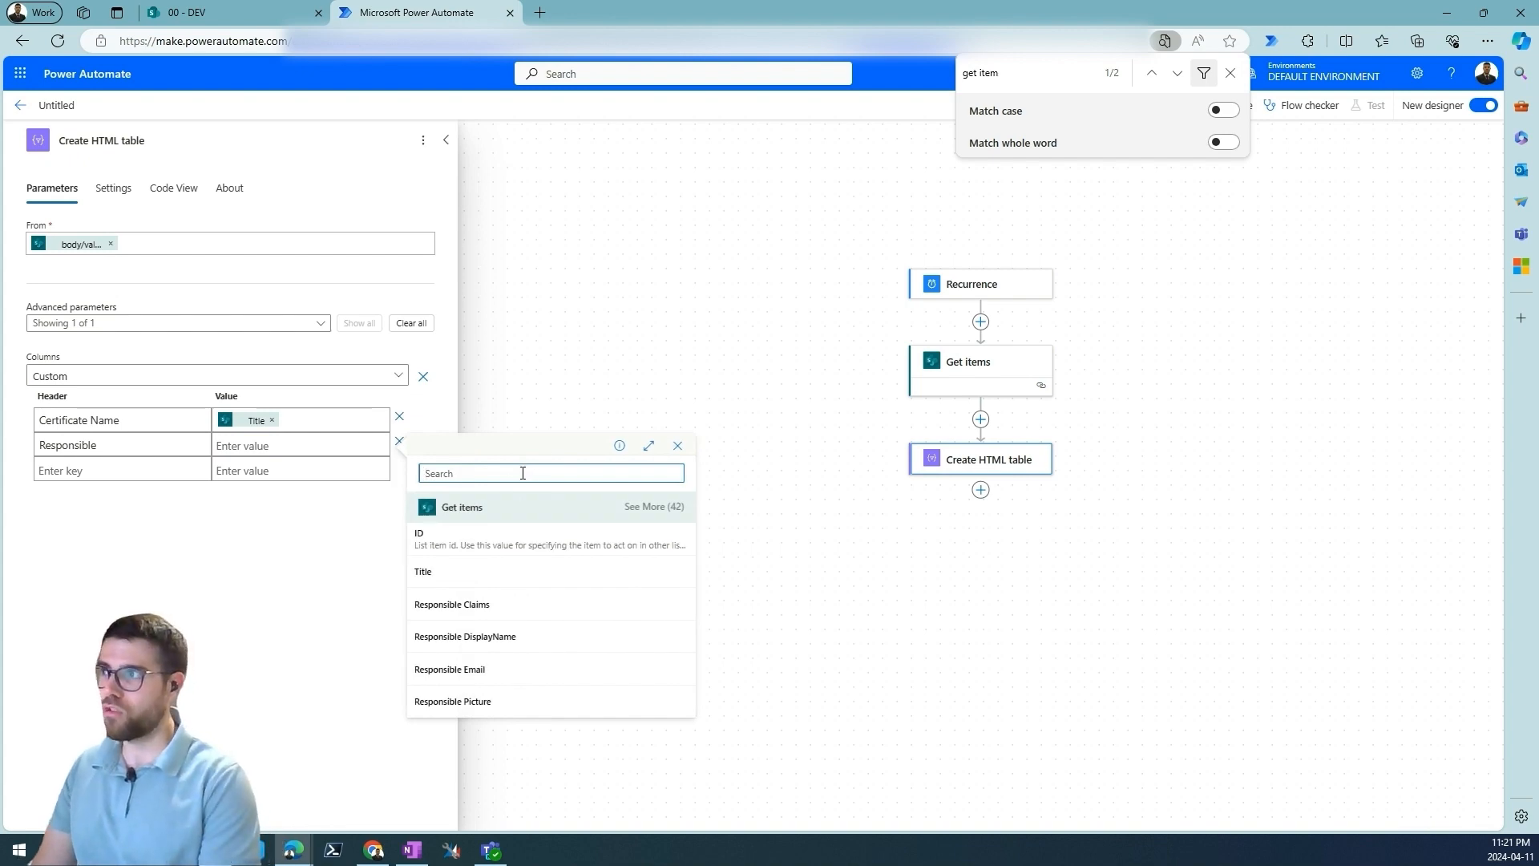
{"action": "type", "text": "resp"}
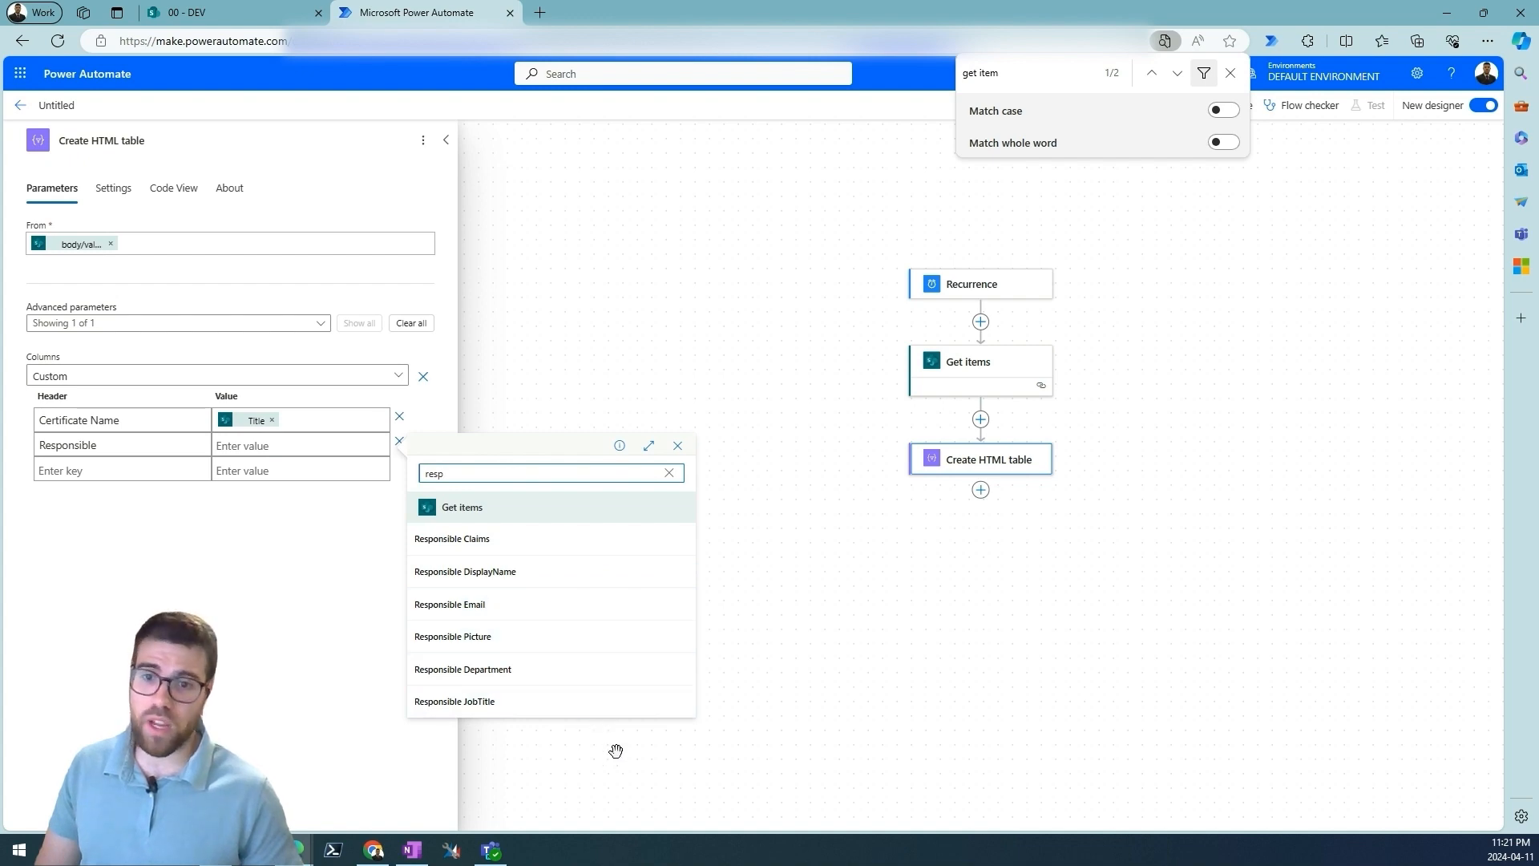
{"action": "key", "text": "ctrl+Tab"}
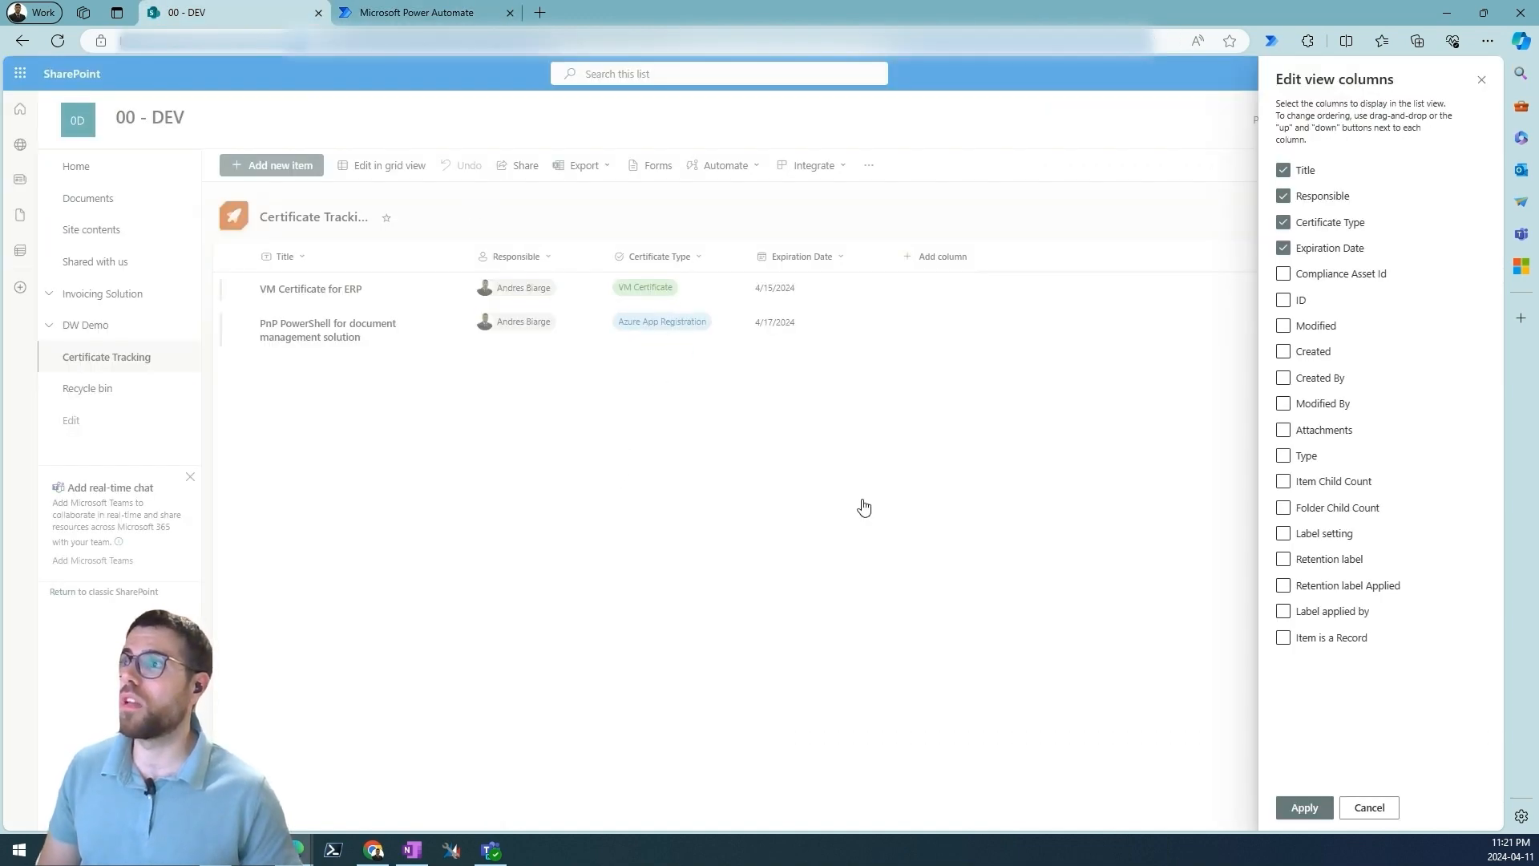
{"action": "left_click", "coordinate": [1369, 807]}
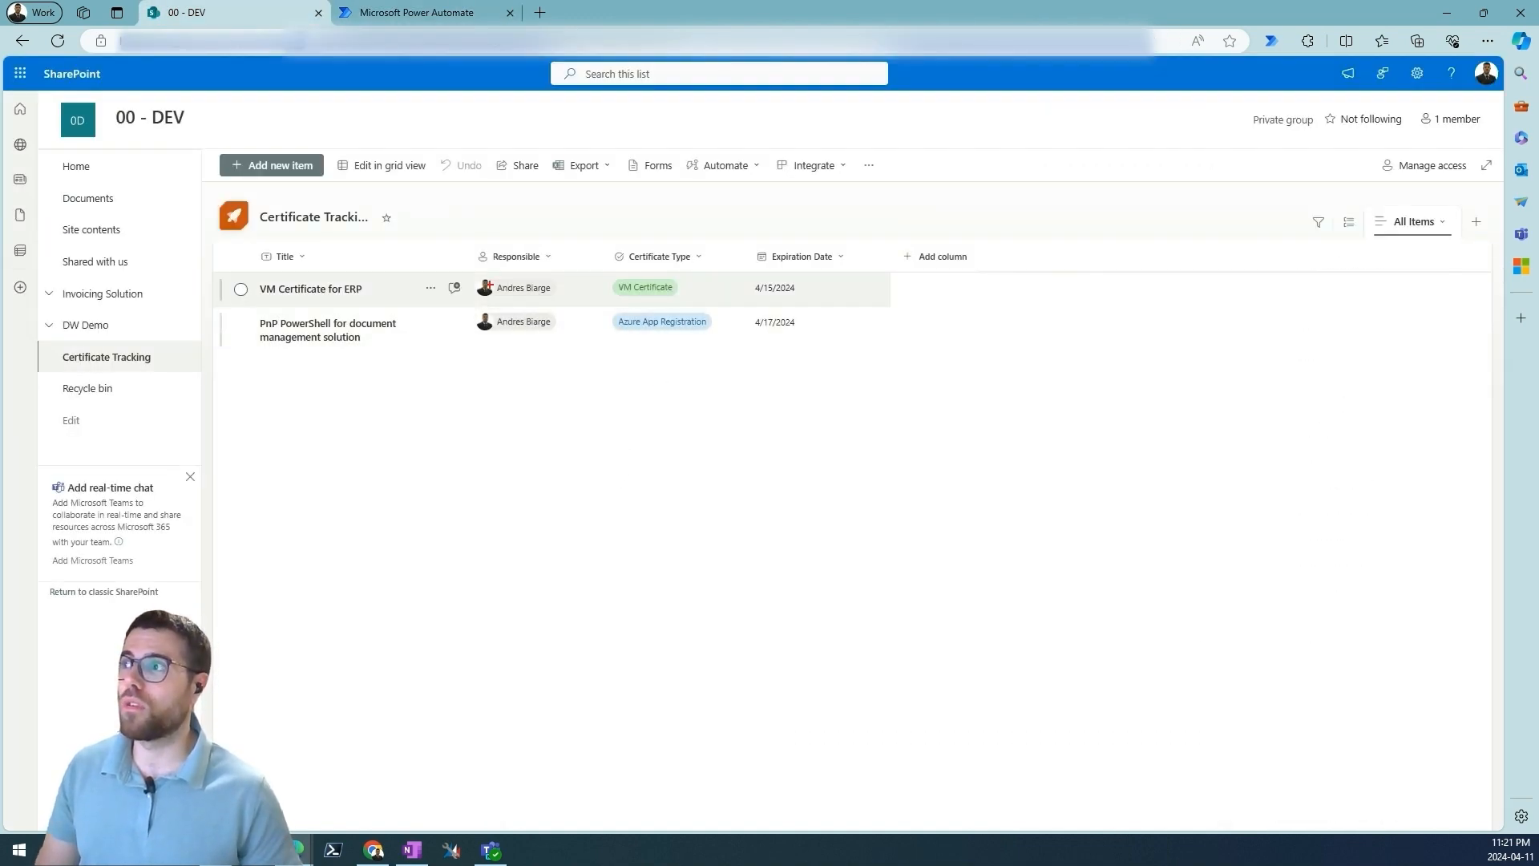
{"action": "left_click_drag", "start_coordinate": [459, 272], "coordinate": [580, 300]}
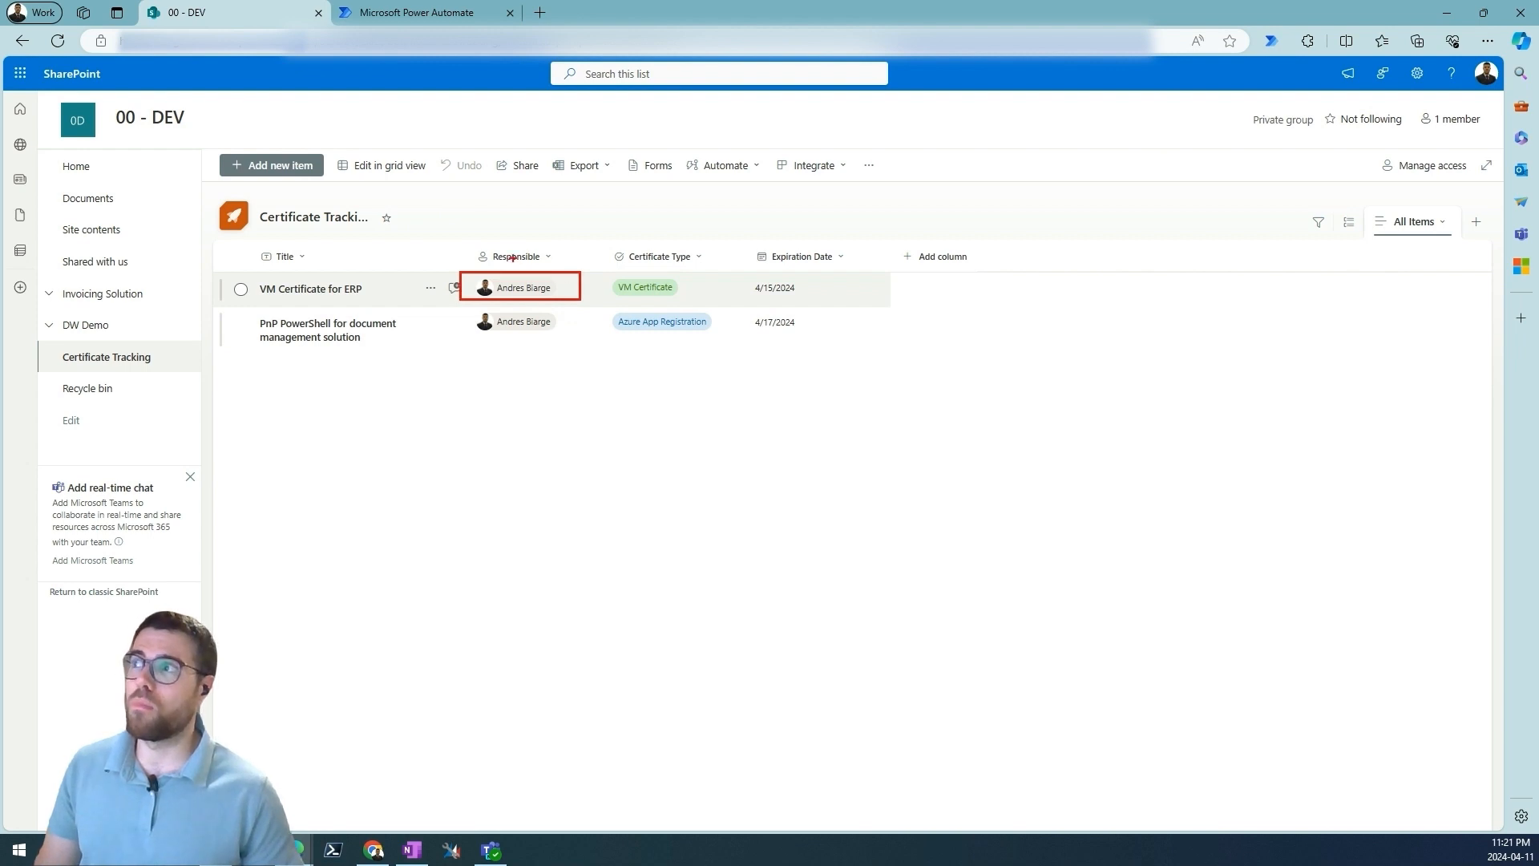
{"action": "key", "text": "Escape"}
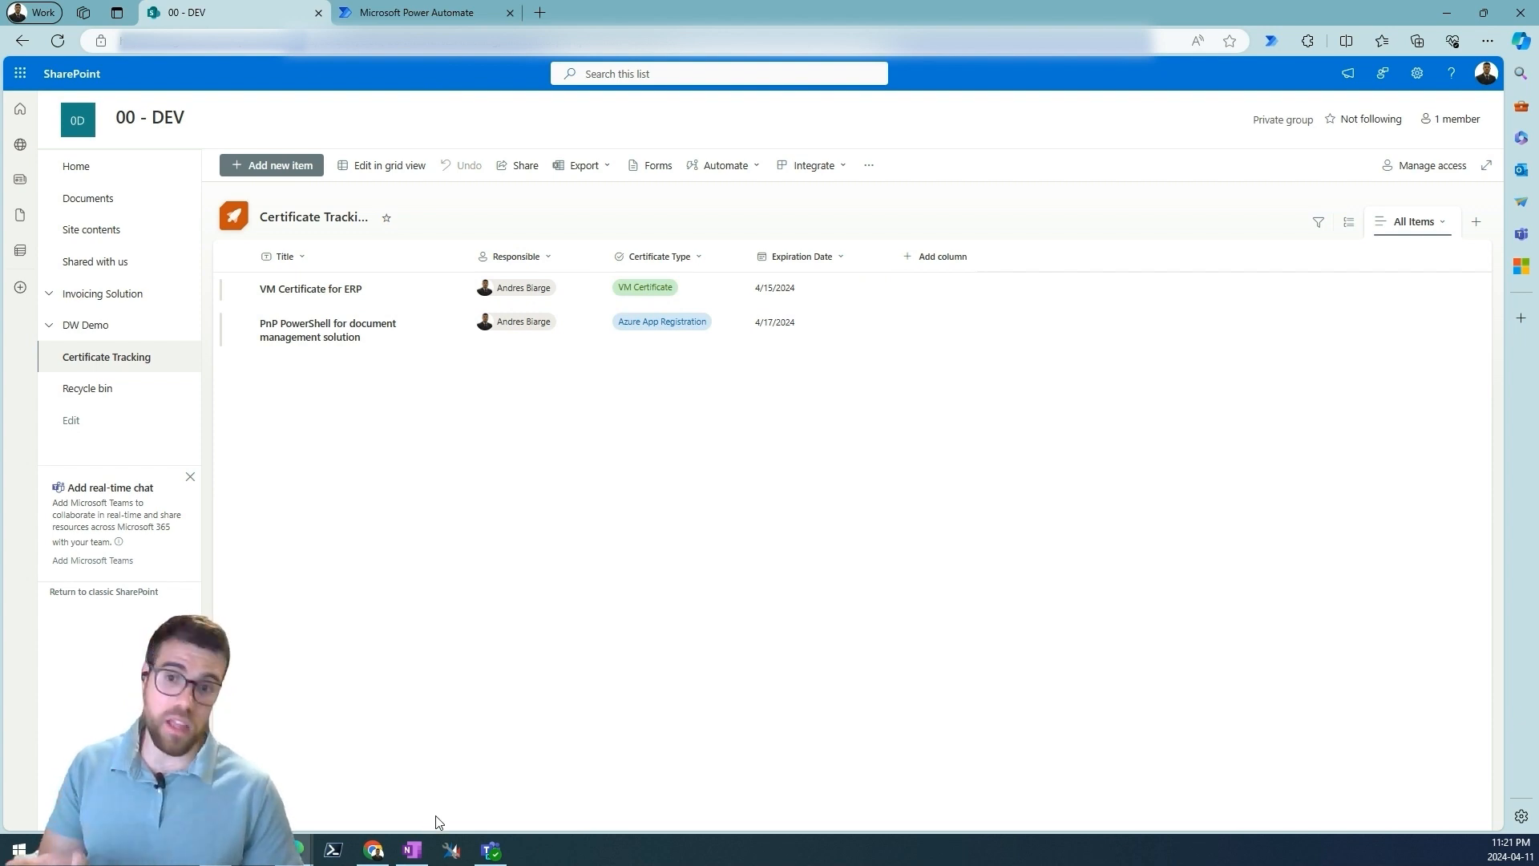
{"action": "left_click", "coordinate": [481, 12]}
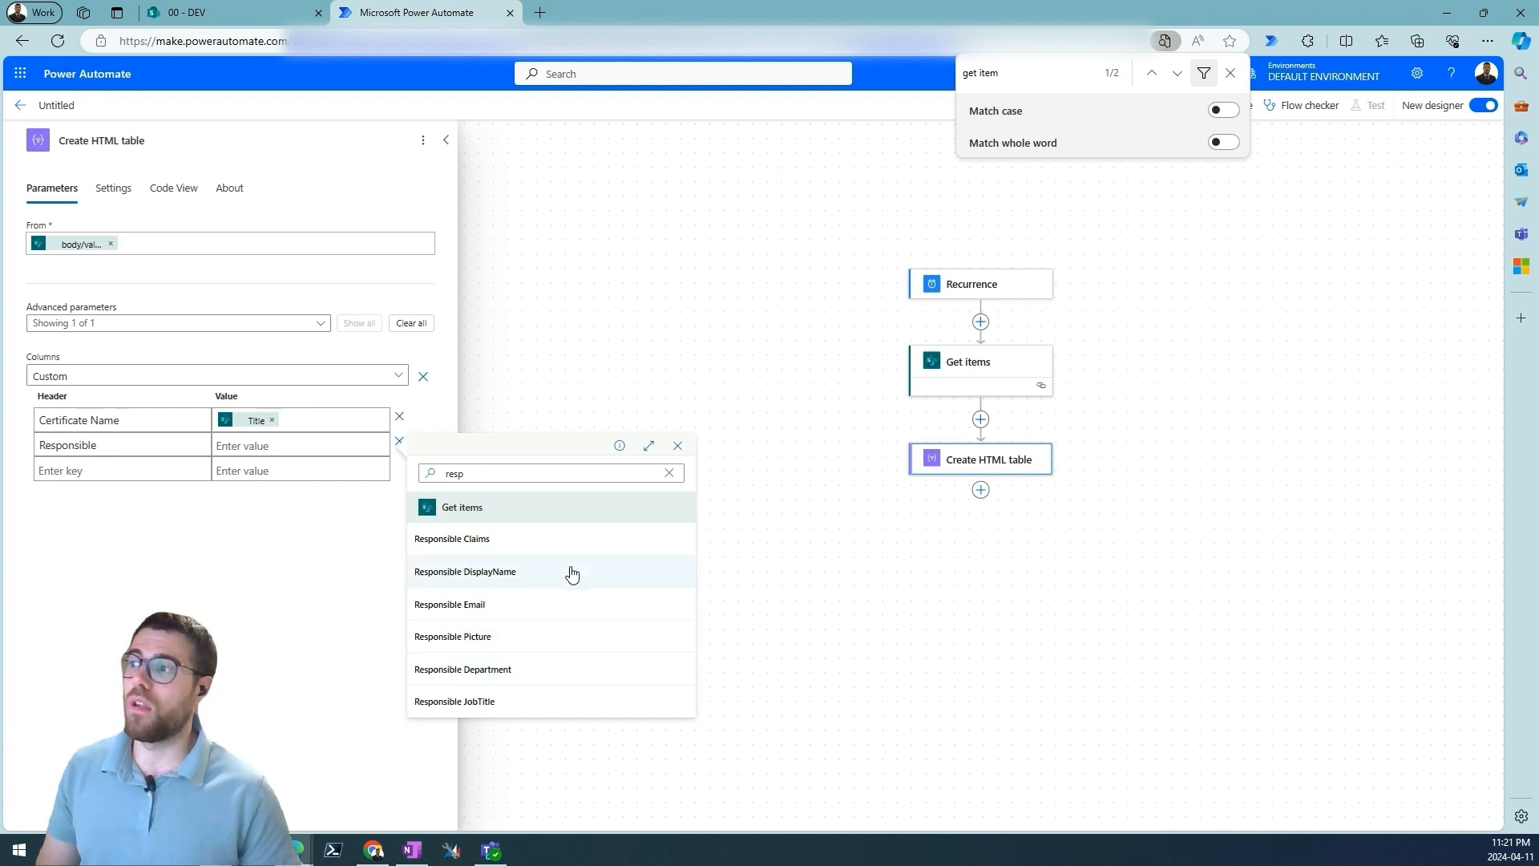
{"action": "left_click", "coordinate": [509, 611]}
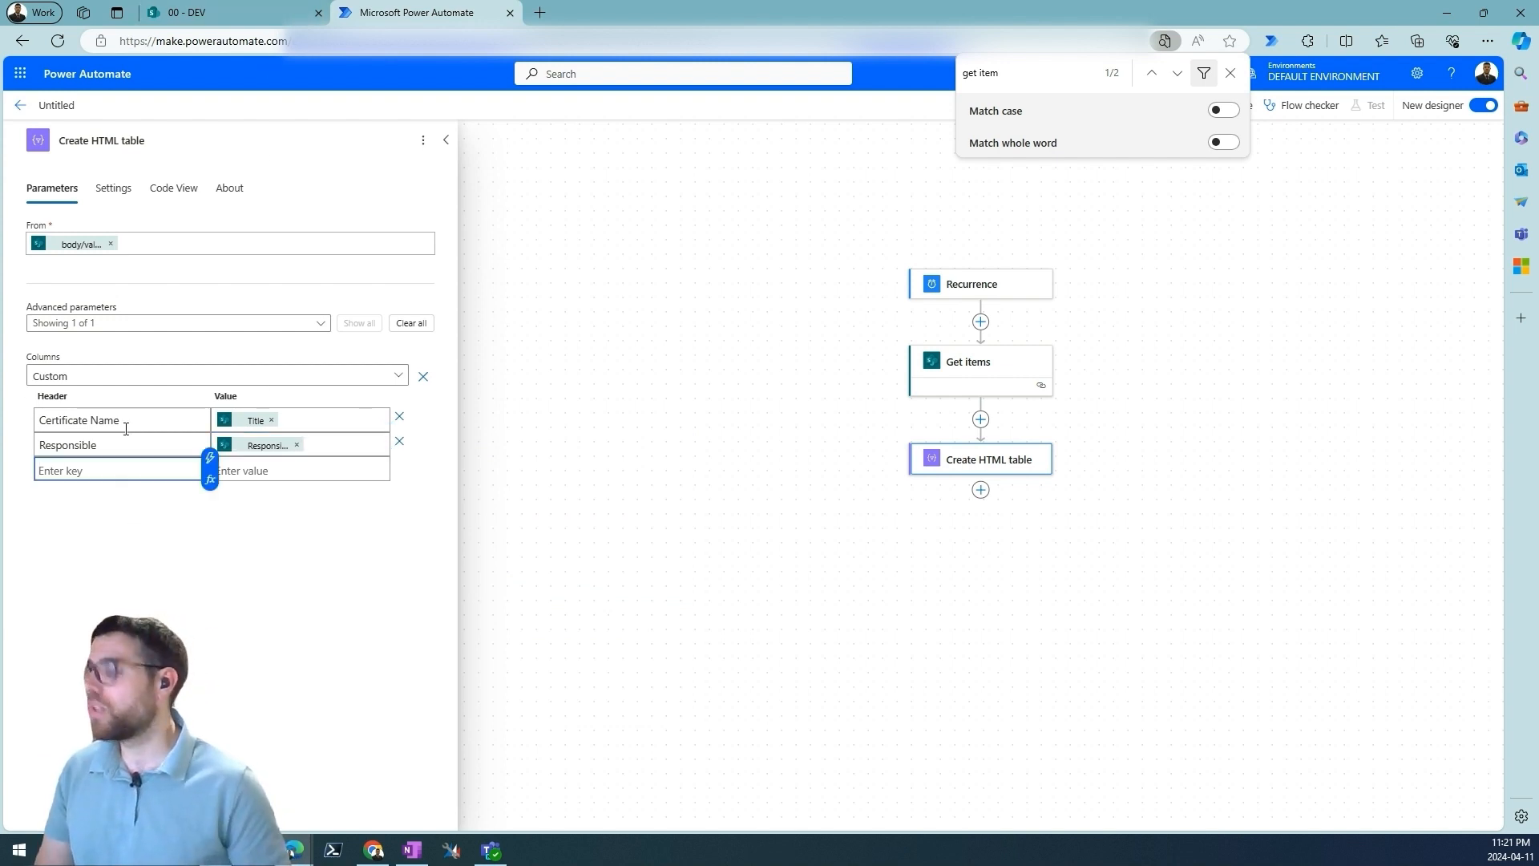
- Add a third custom column with the header Certificate Type and the Certificate Type Value from Get items
{"action": "type", "text": "Certificate"}
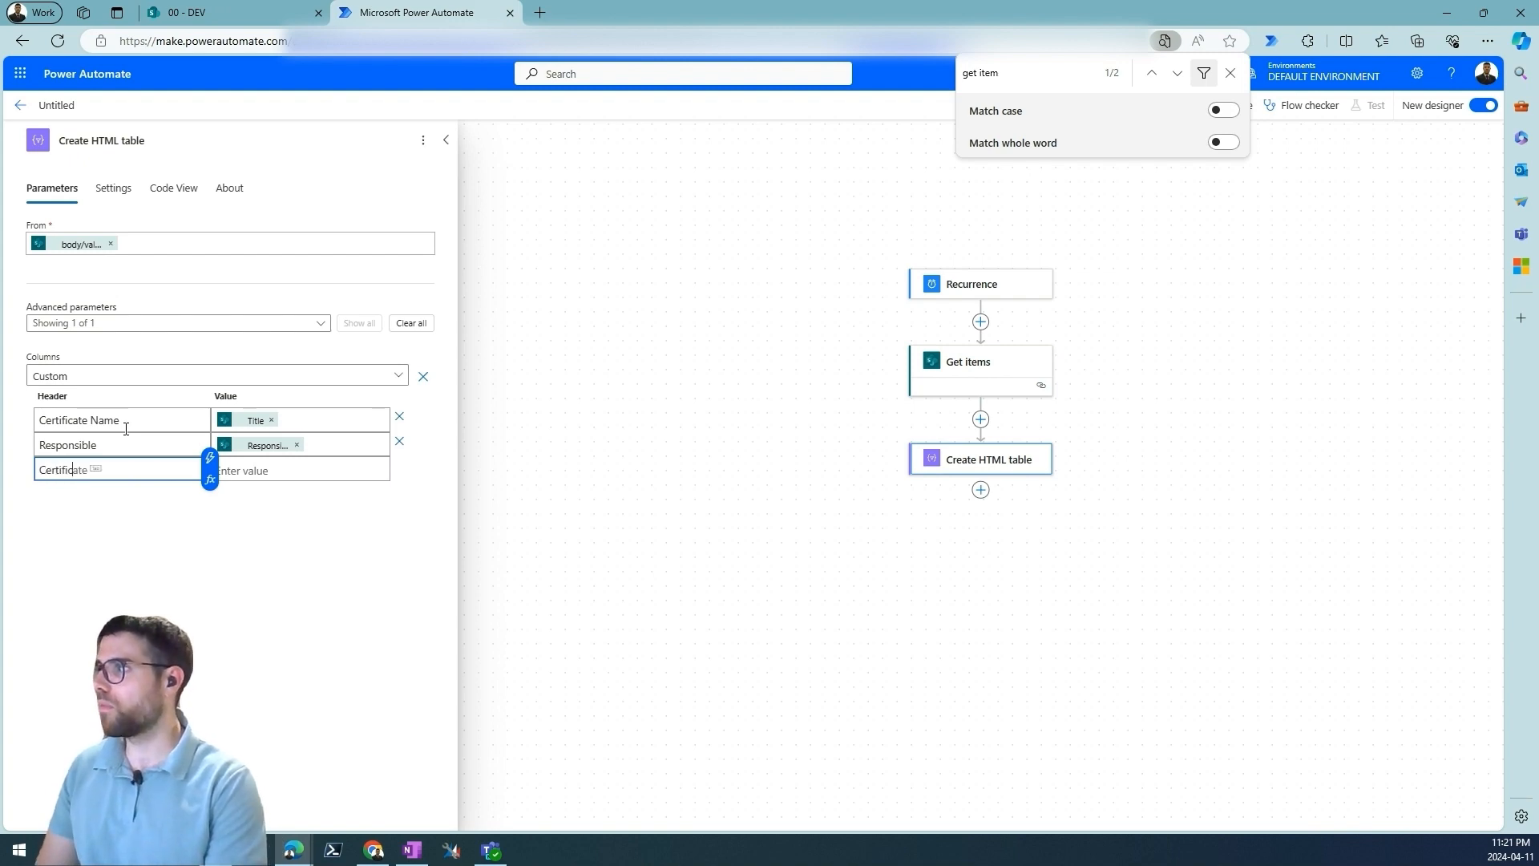
{"action": "type", "text": " Type"}
{"action": "key", "text": "Tab"}
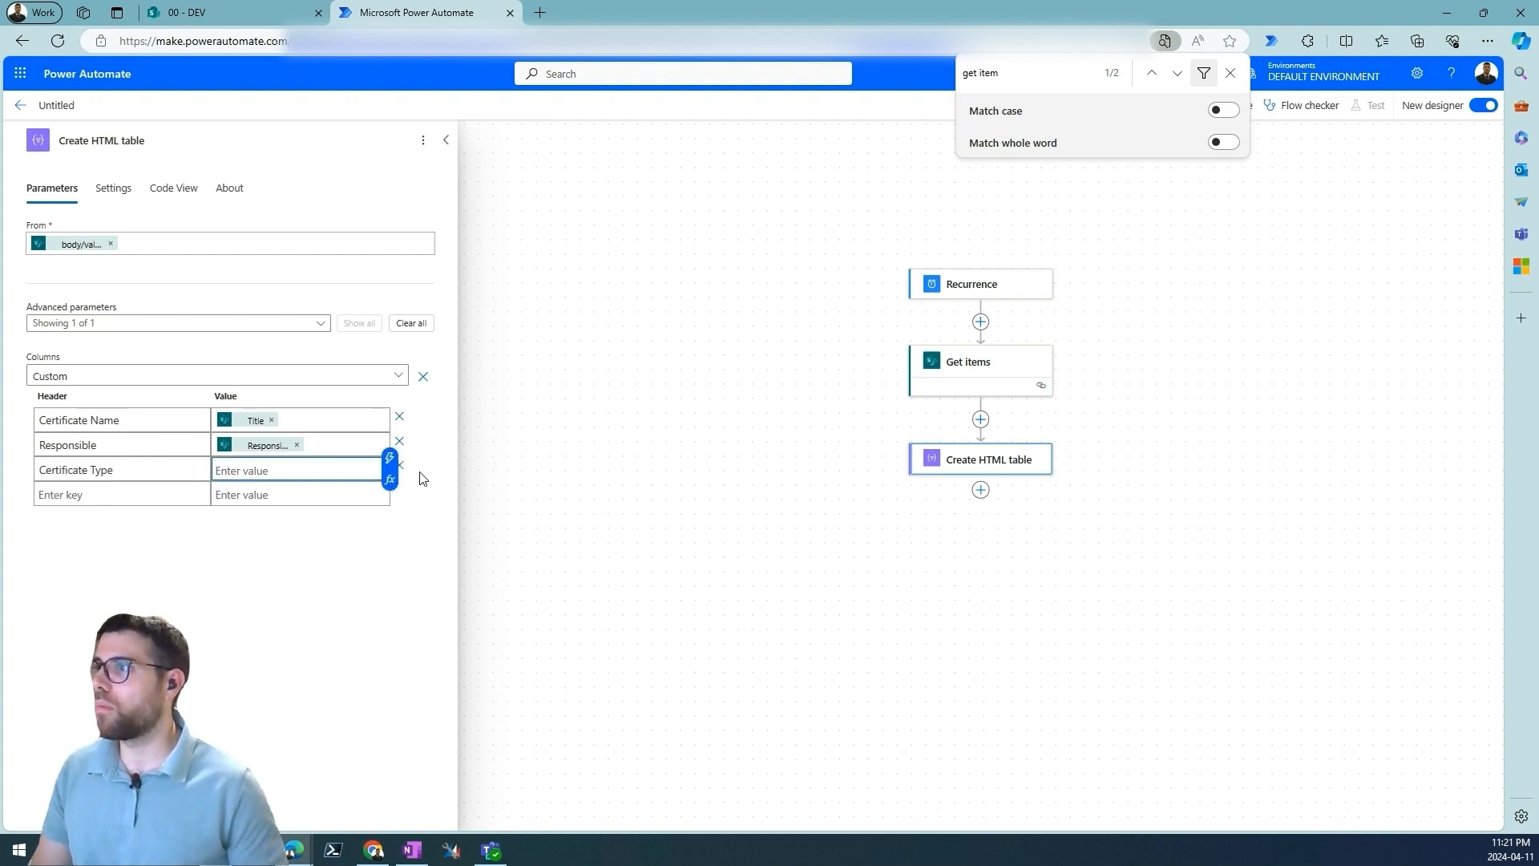
{"action": "left_click", "coordinate": [389, 458]}
{"action": "type", "text": "cert"}
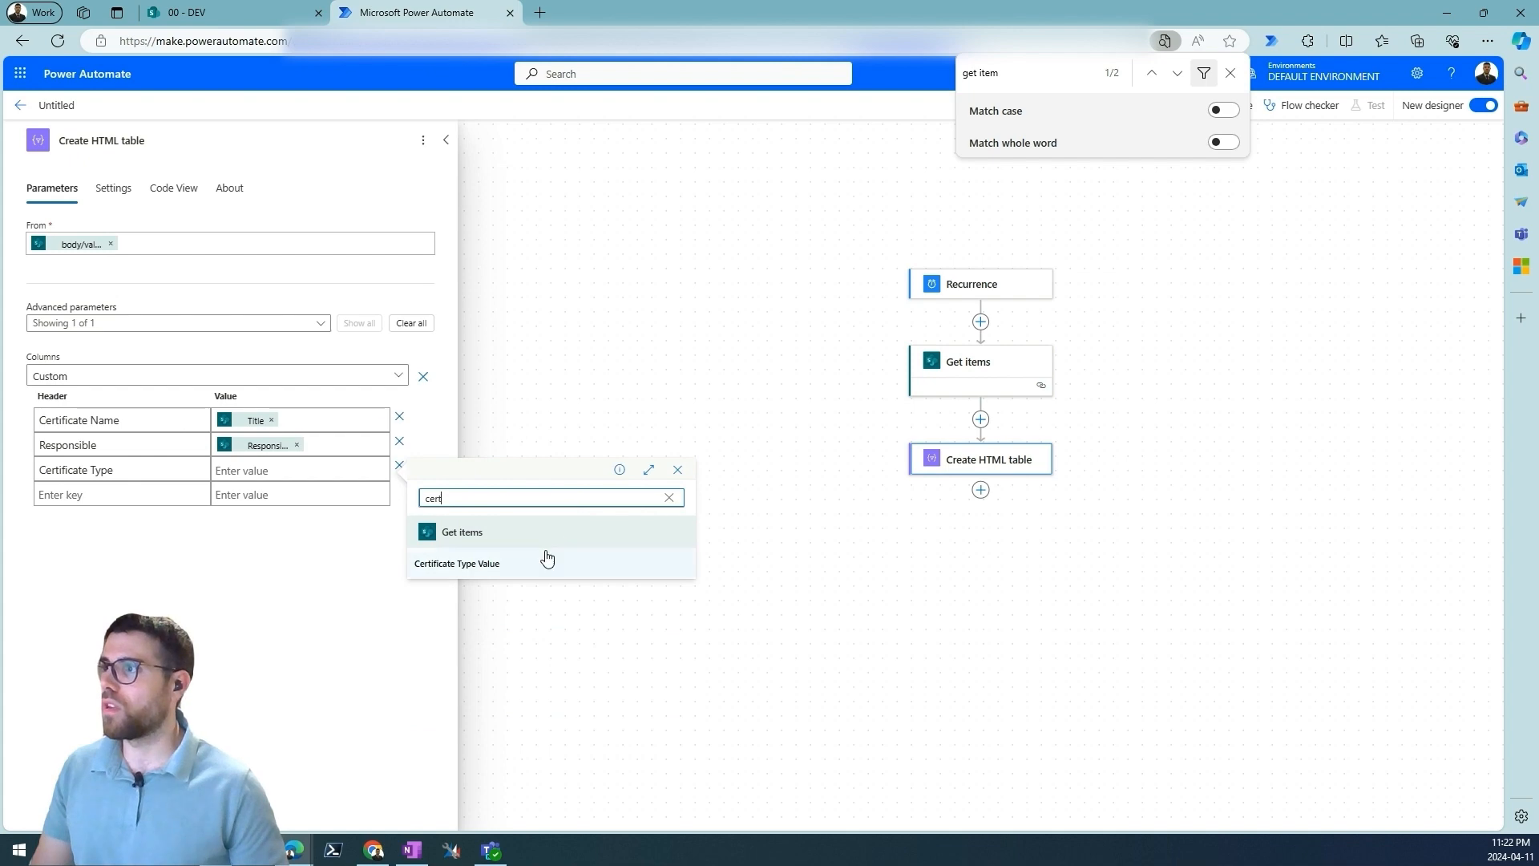
{"action": "left_click", "coordinate": [482, 562]}
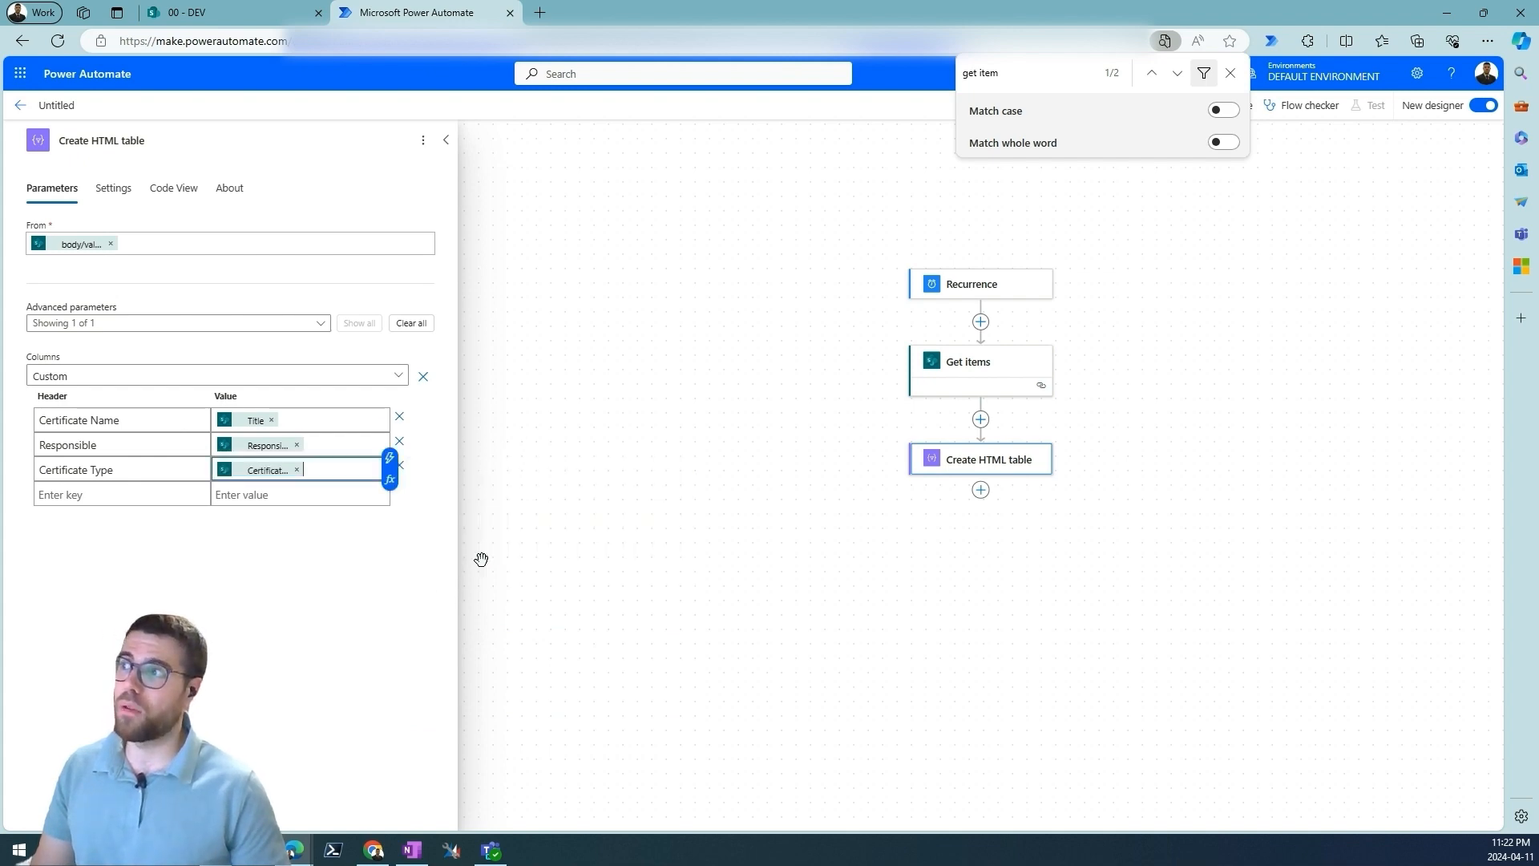
{"action": "left_click", "coordinate": [195, 583]}
- Add a fourth custom column with the header Expiration date and the Expiration Date value from Get items, and close the action's settings
{"action": "left_click", "coordinate": [166, 503]}
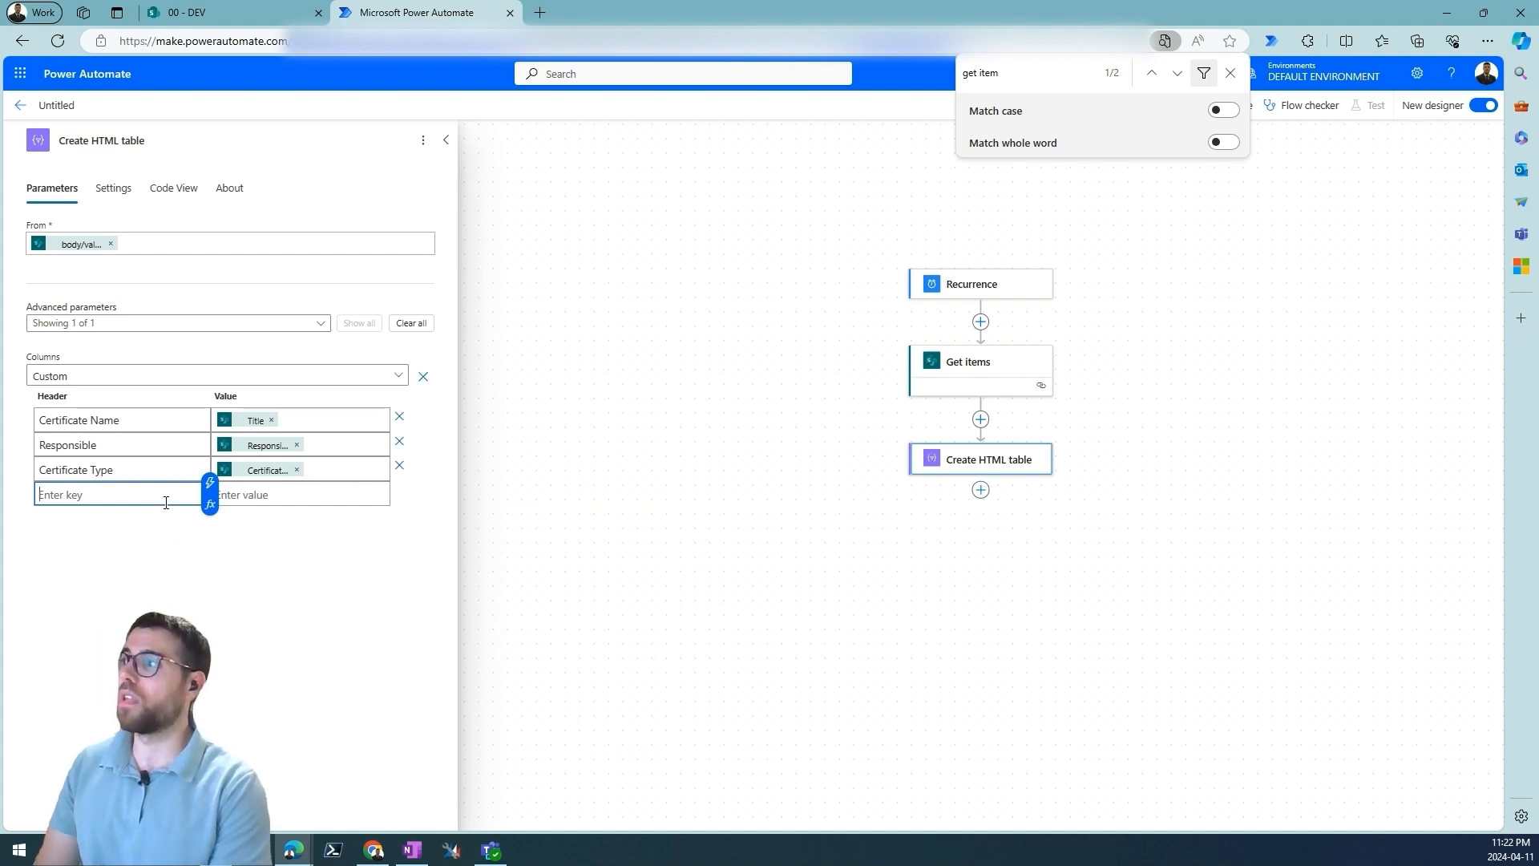
{"action": "type", "text": "Renewal"}
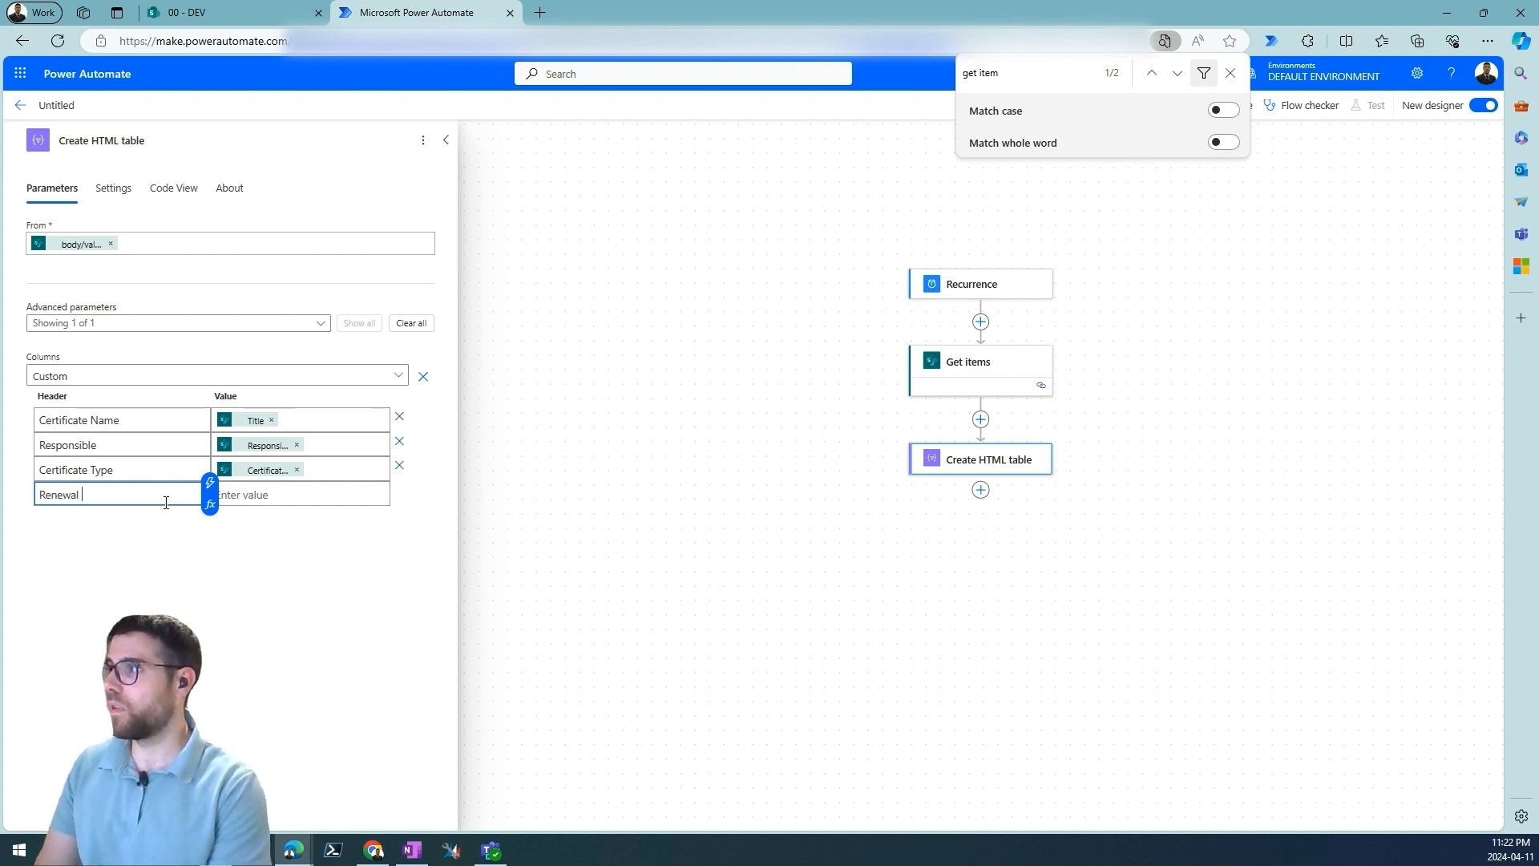
{"action": "double_click", "coordinate": [166, 503]}
{"action": "type", "text": "Ex"}
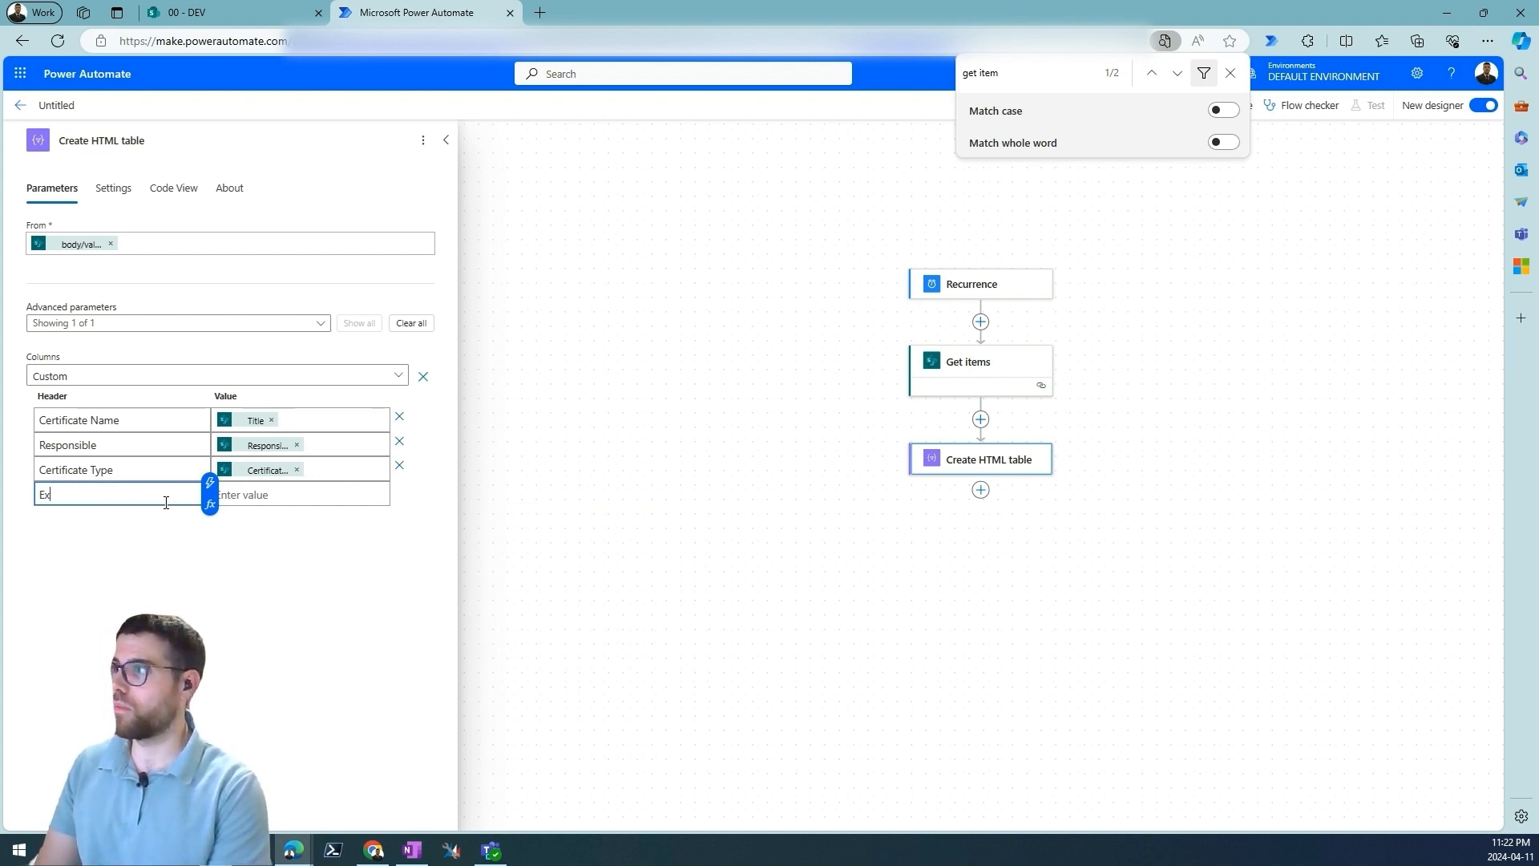
{"action": "type", "text": "piration date"}
{"action": "key", "text": "Tab"}
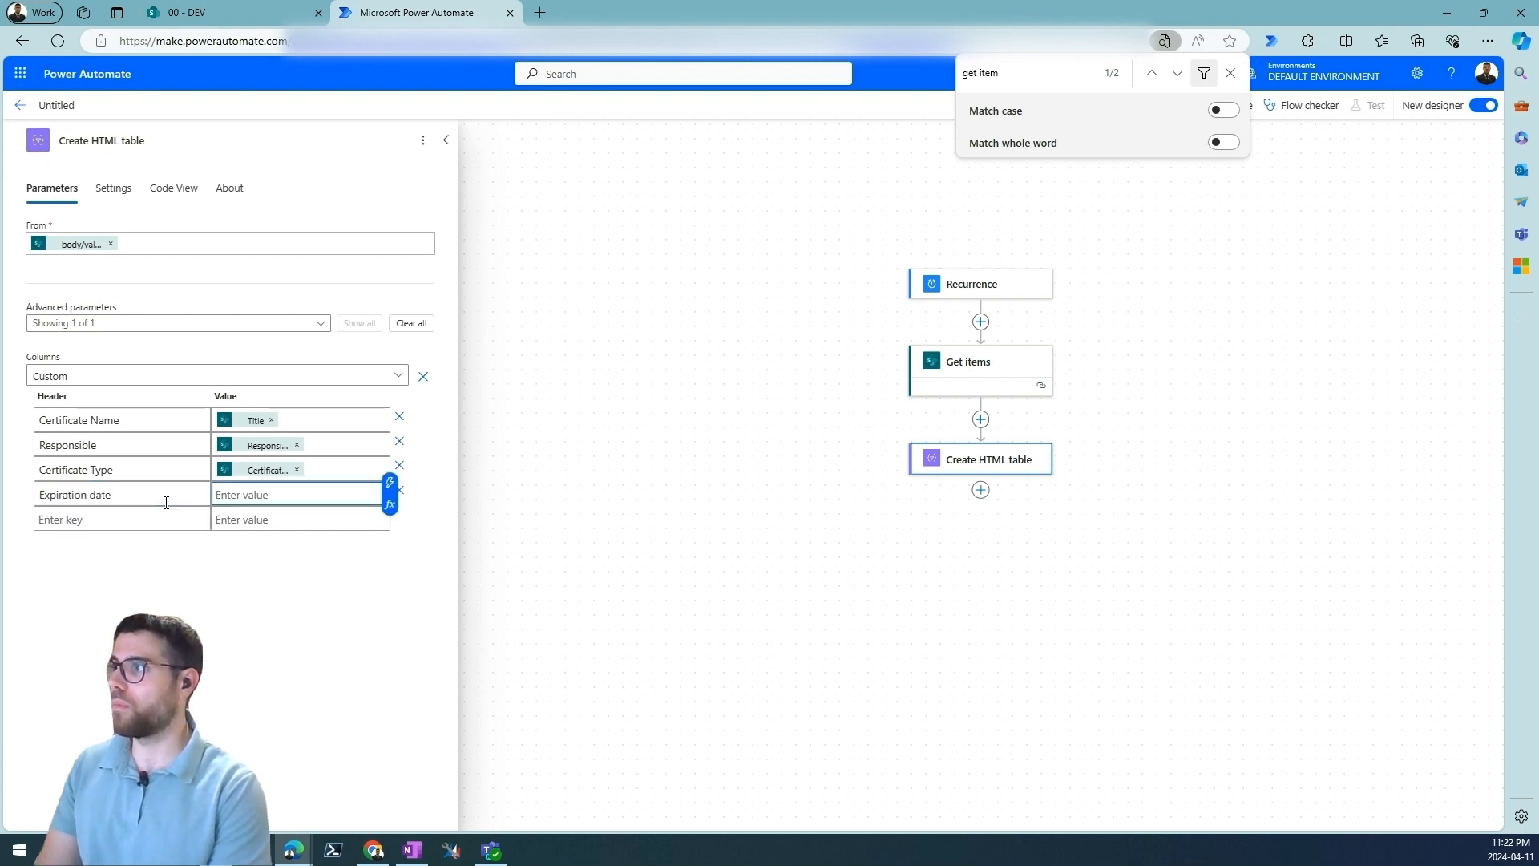
{"action": "left_click", "coordinate": [390, 483]}
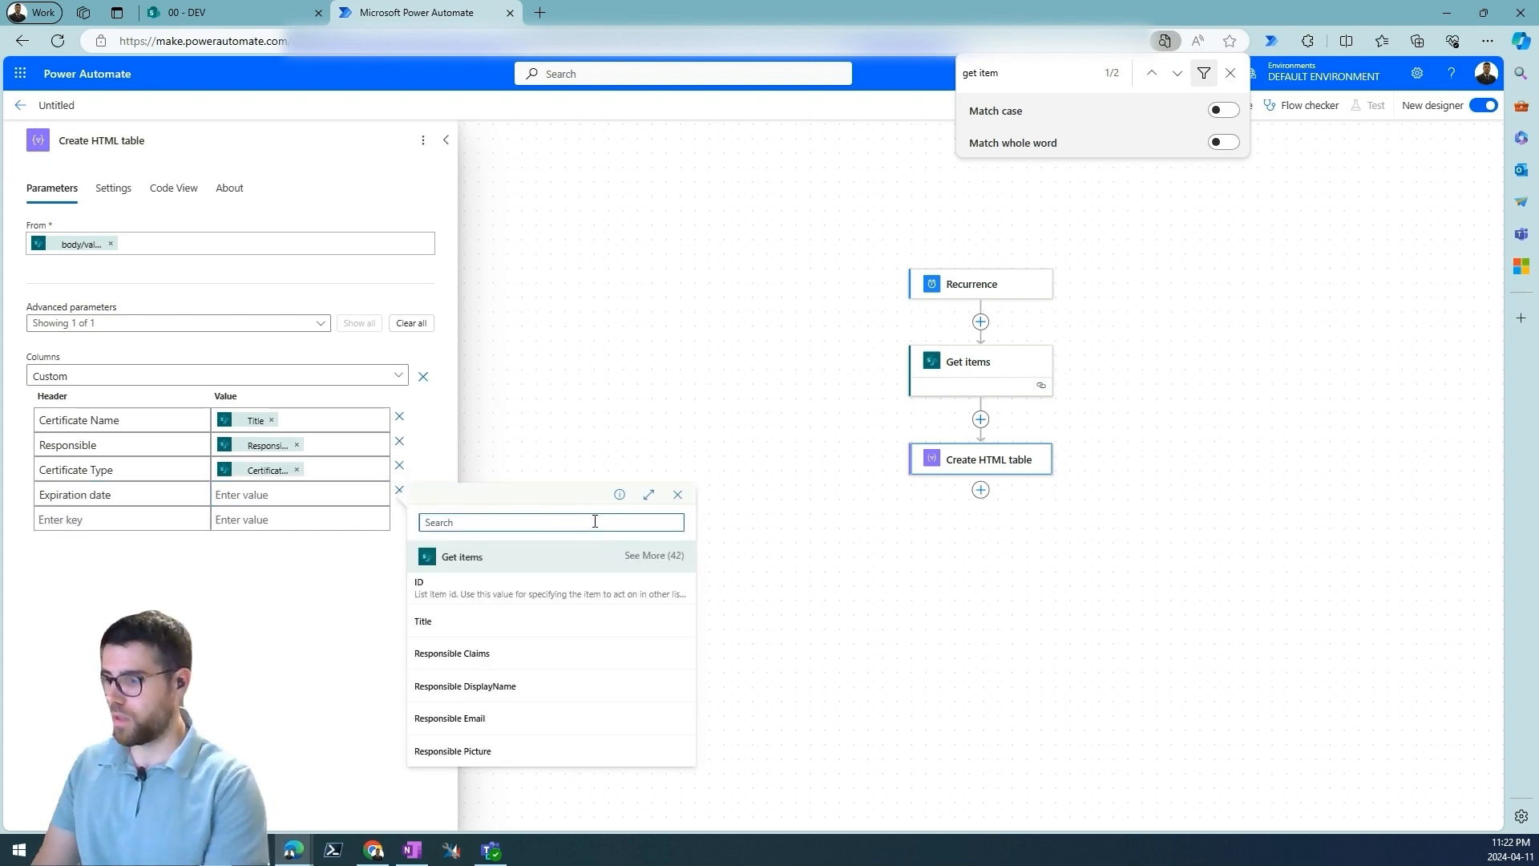
{"action": "type", "text": "exp"}
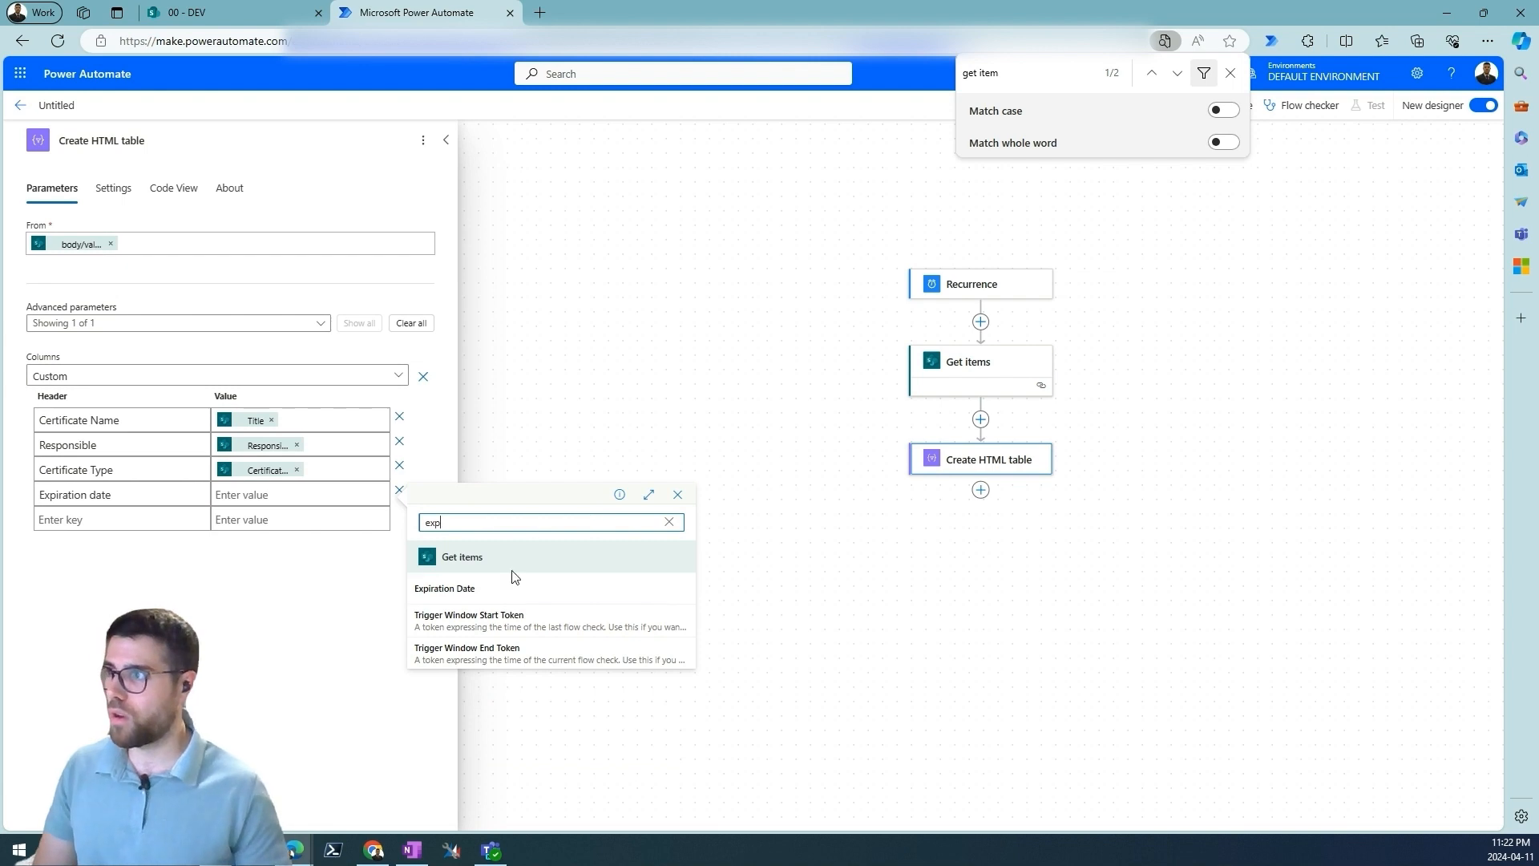
{"action": "left_click", "coordinate": [512, 588]}
{"action": "left_click", "coordinate": [574, 537]}
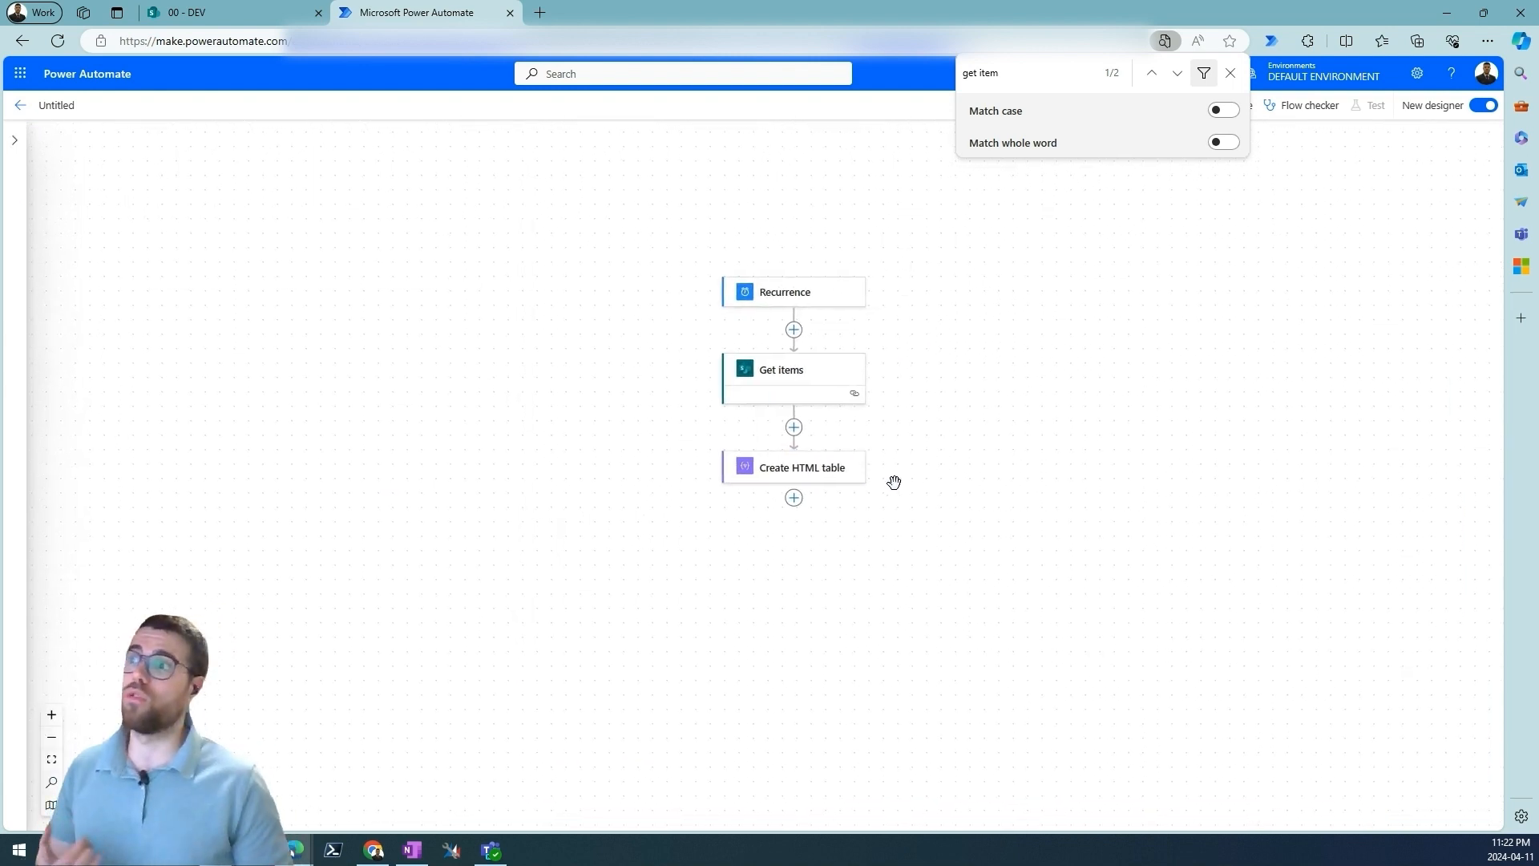
- Add the Office 365 Outlook action Send an email (V2) after Create HTML table and create a new connection with the existing Microsoft account
{"action": "left_click", "coordinate": [794, 497]}
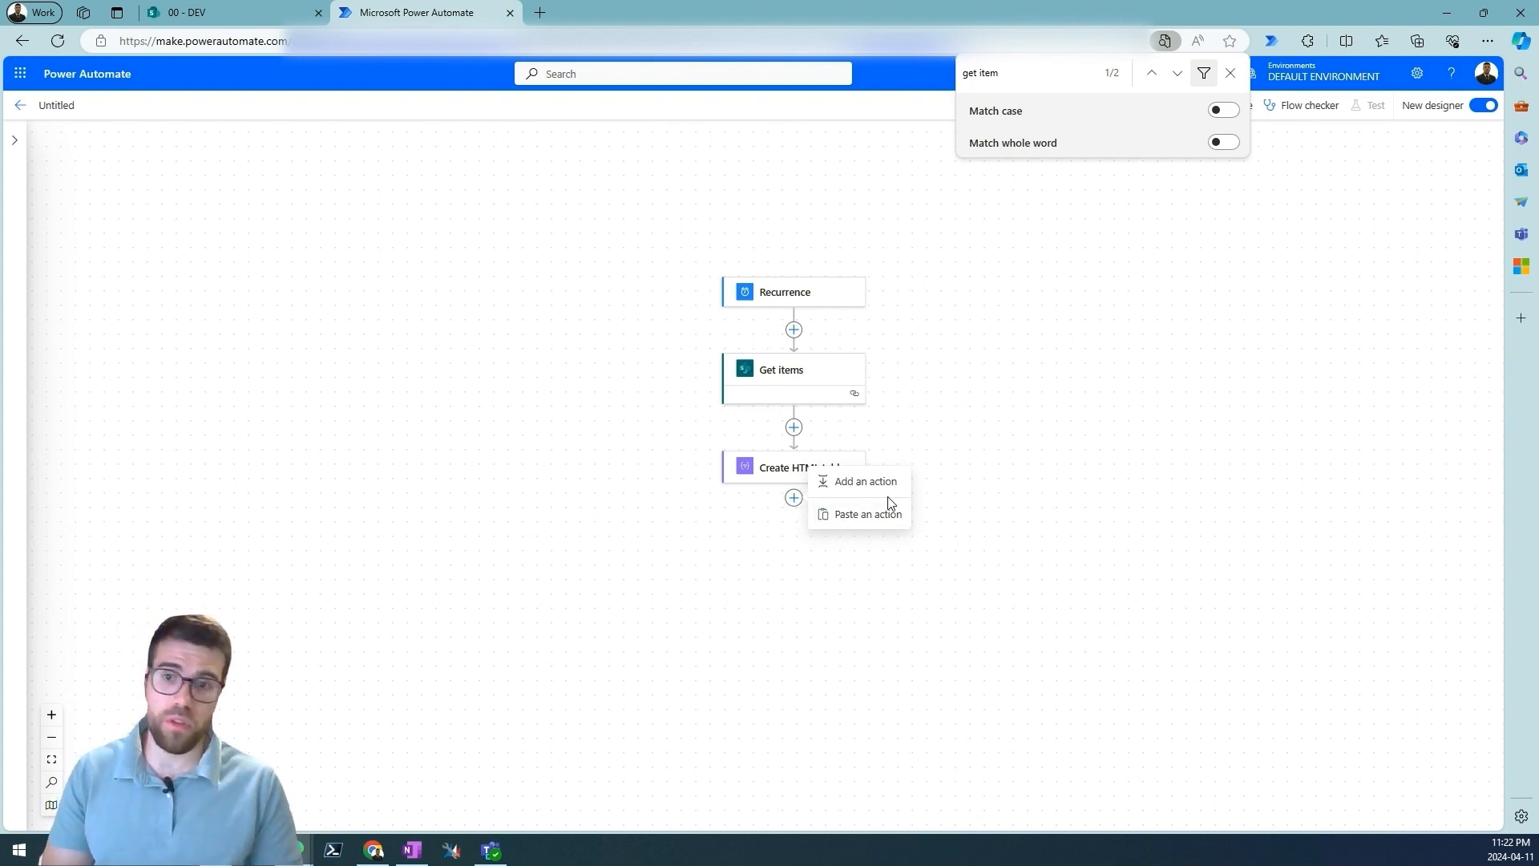
{"action": "left_click", "coordinate": [857, 481]}
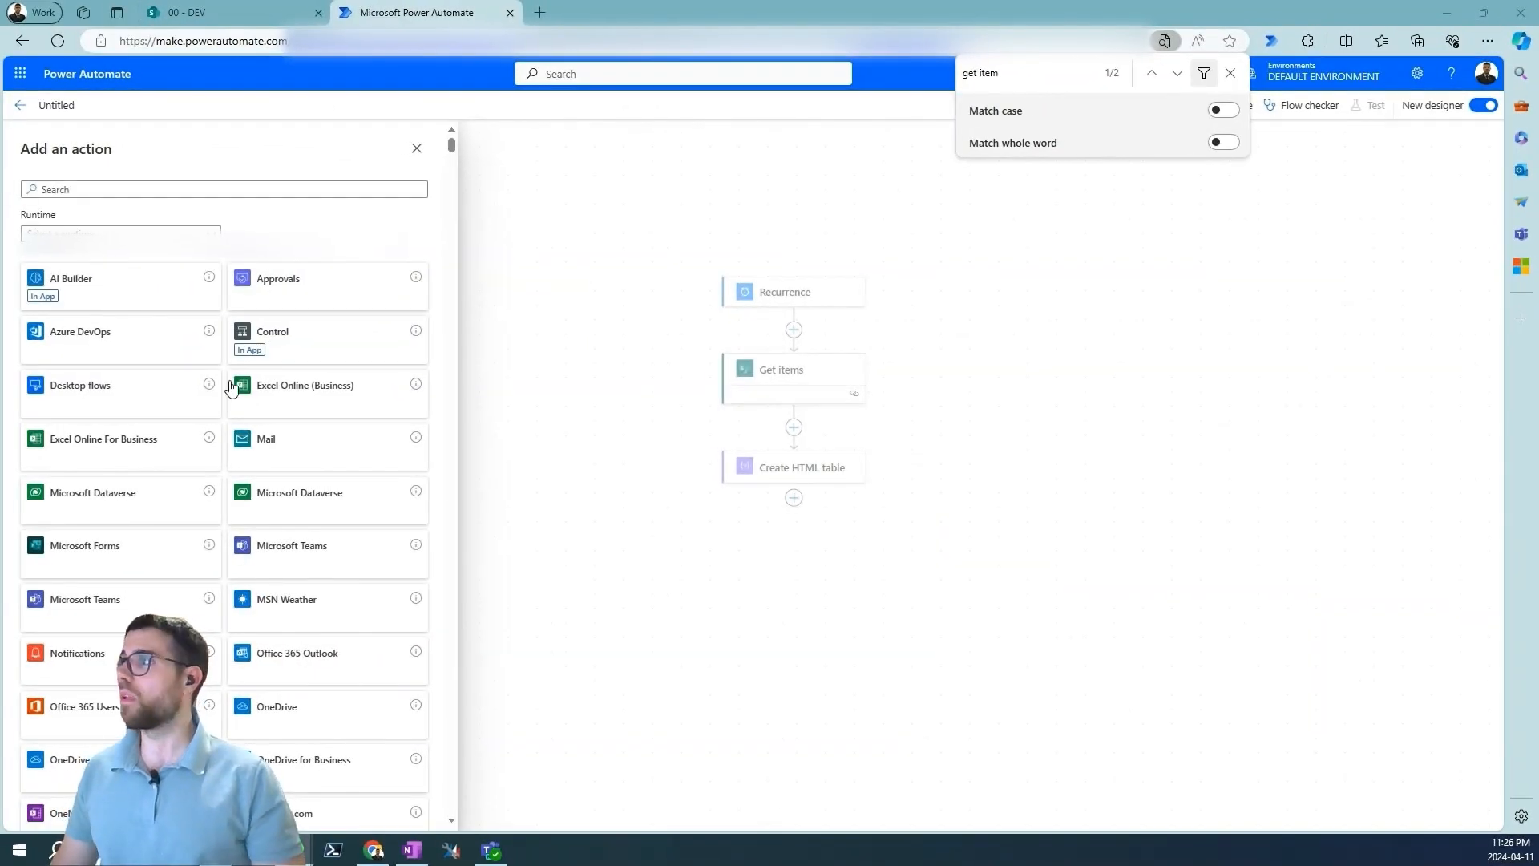
{"action": "left_click", "coordinate": [243, 193]}
{"action": "type", "text": "c"}
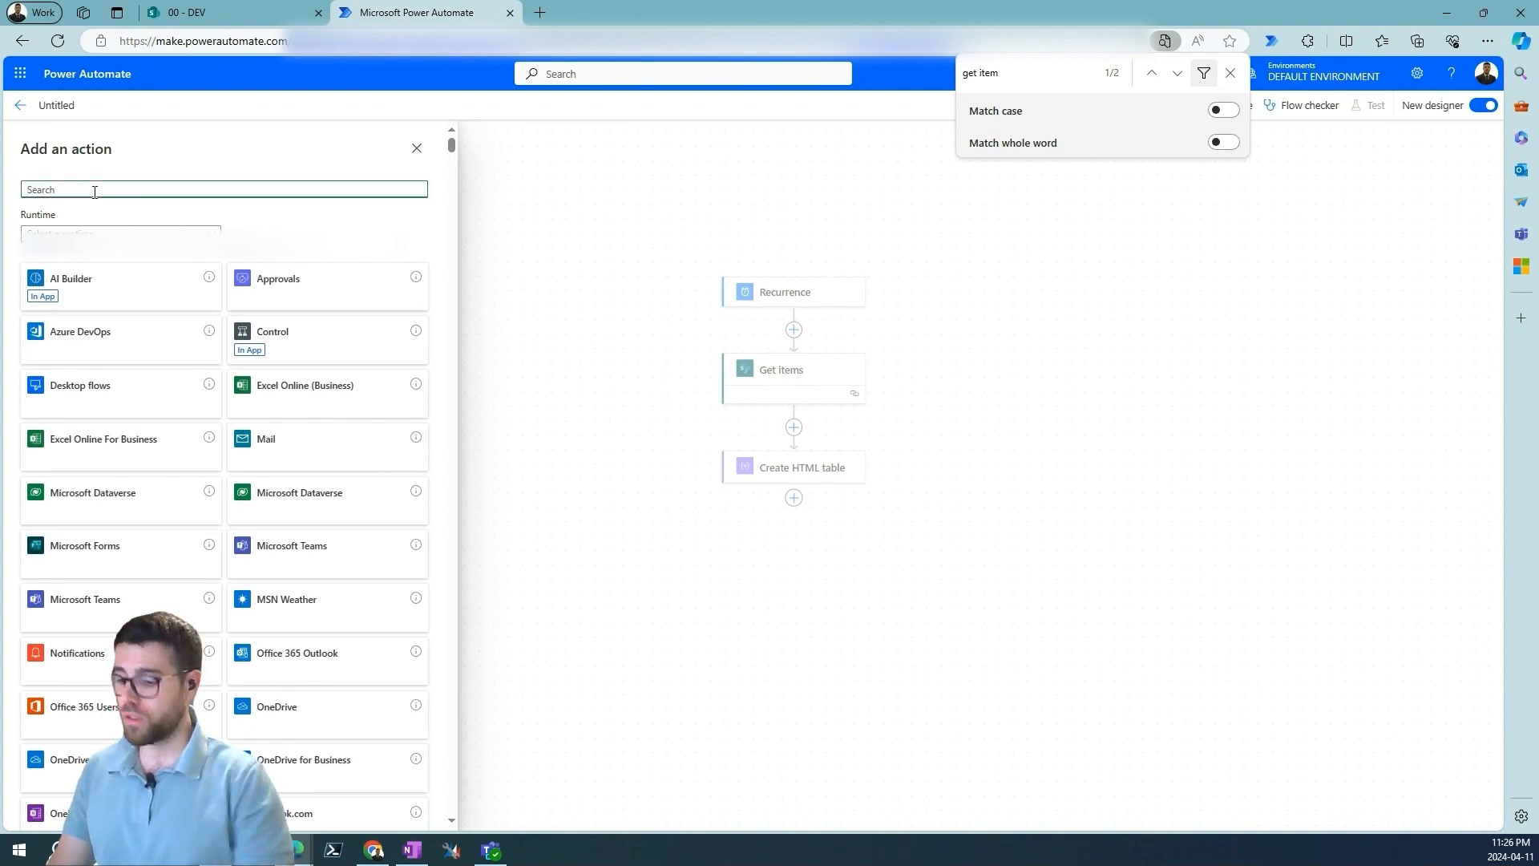
{"action": "type", "text": "utlook"}
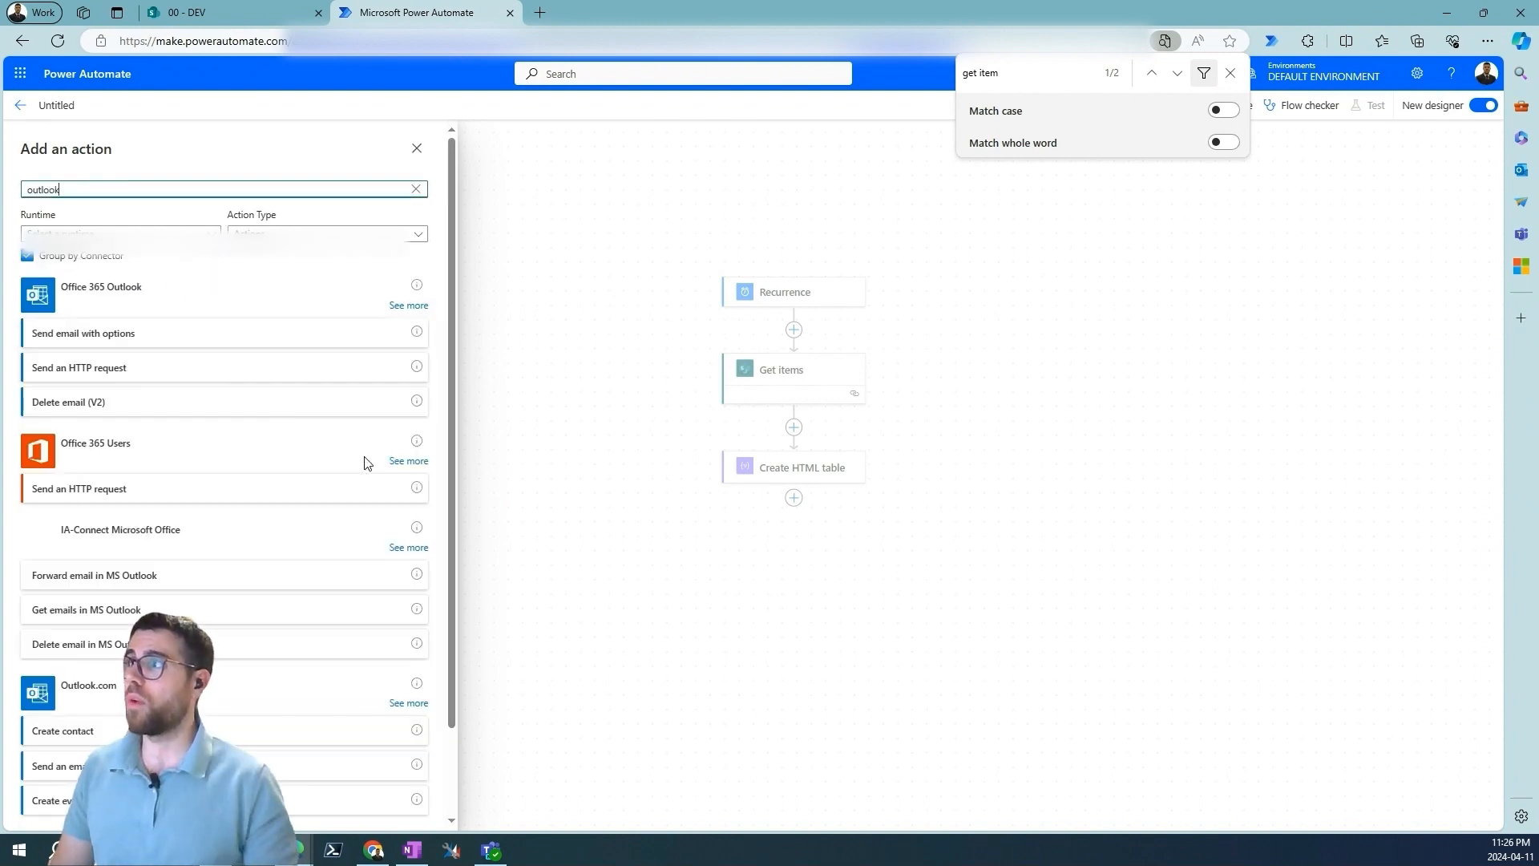
{"action": "left_click", "coordinate": [408, 307]}
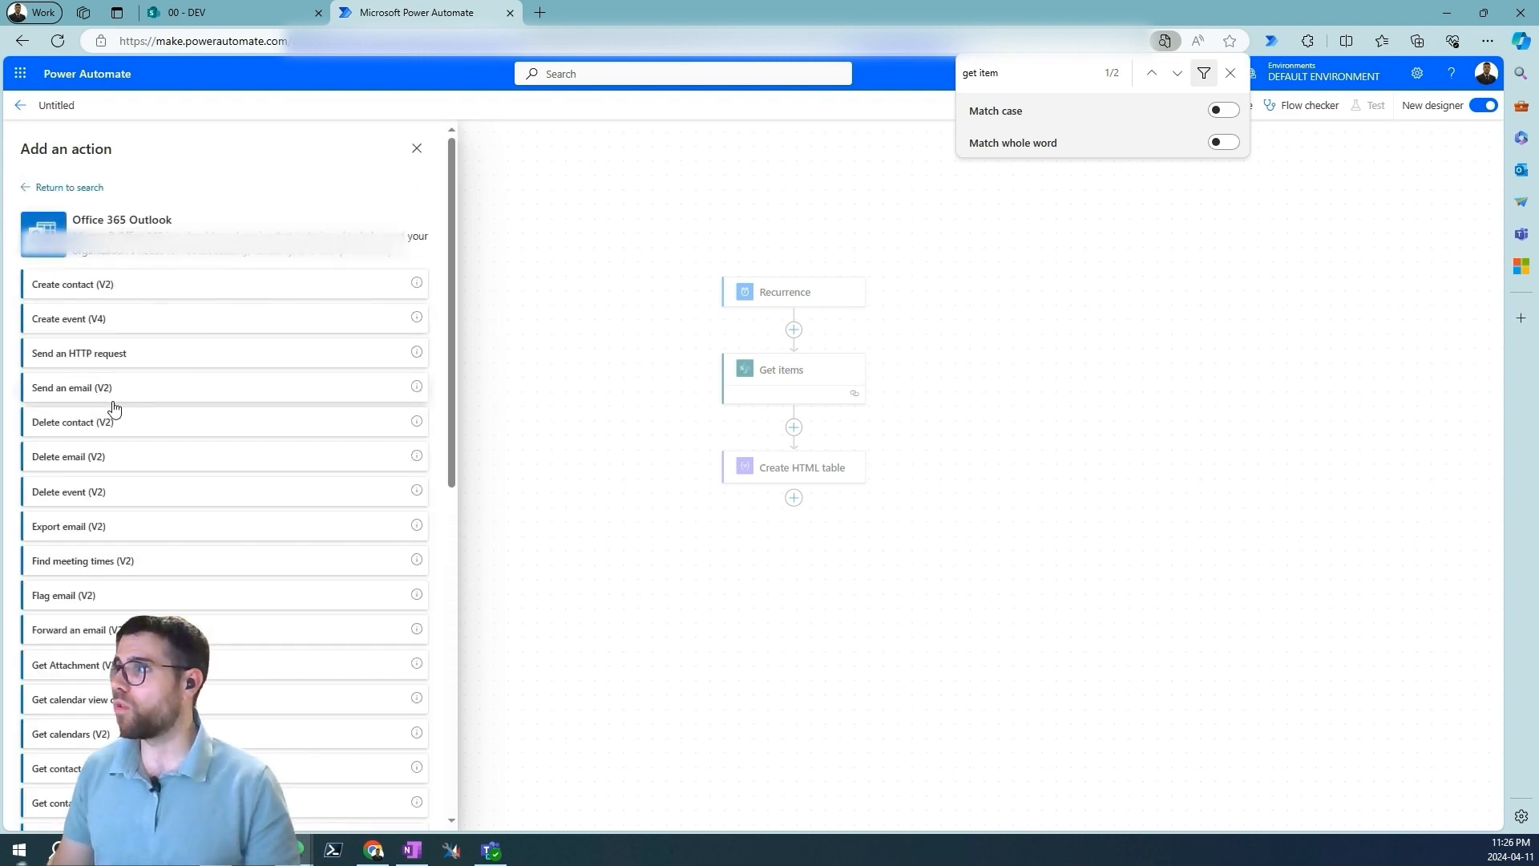
{"action": "left_click_drag", "start_coordinate": [21, 372], "coordinate": [155, 403]}
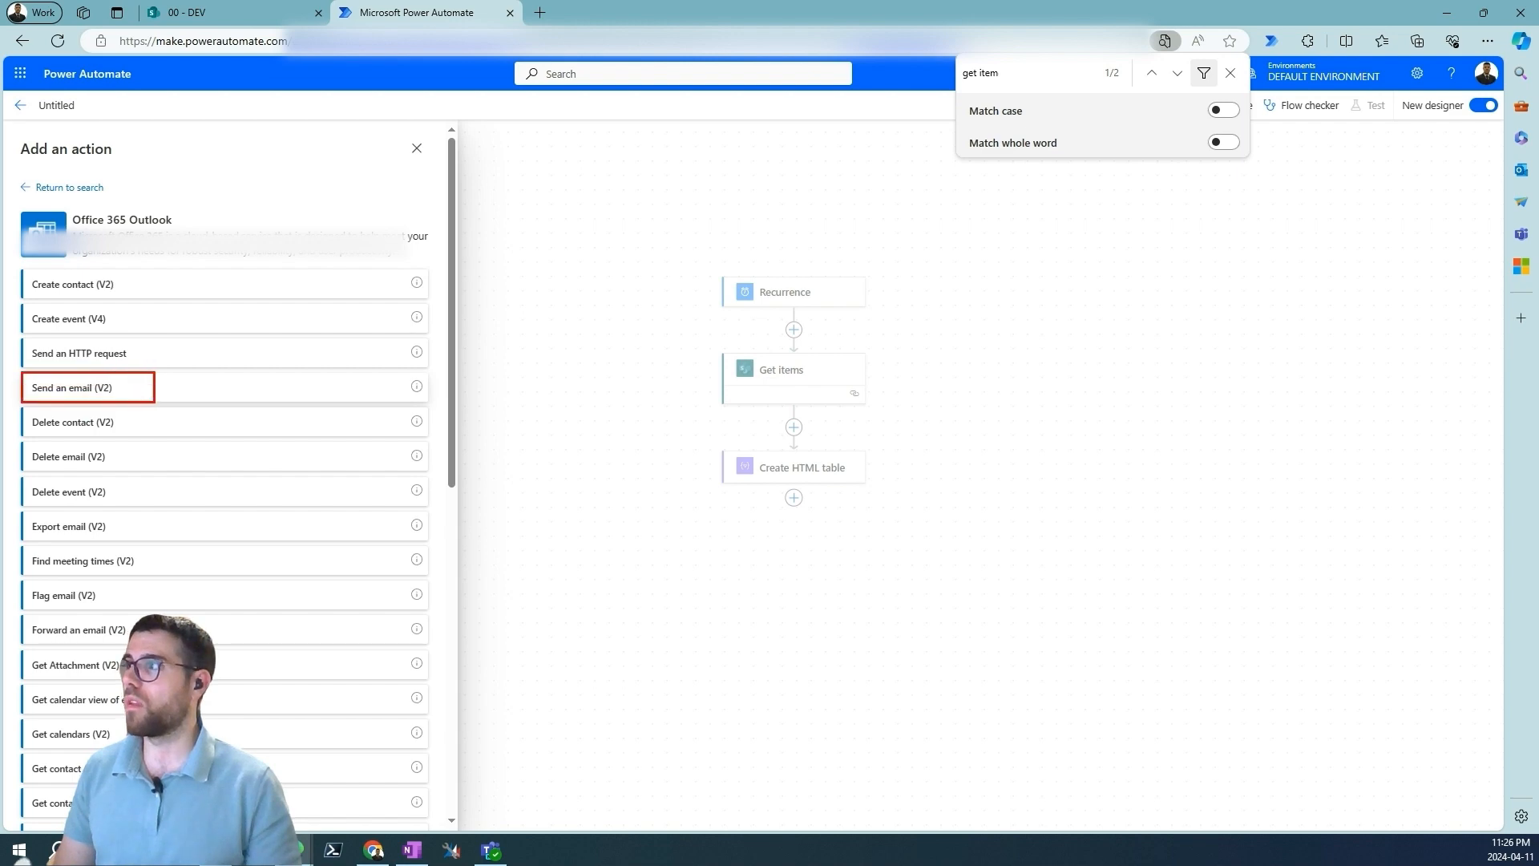
{"action": "left_click", "coordinate": [113, 393]}
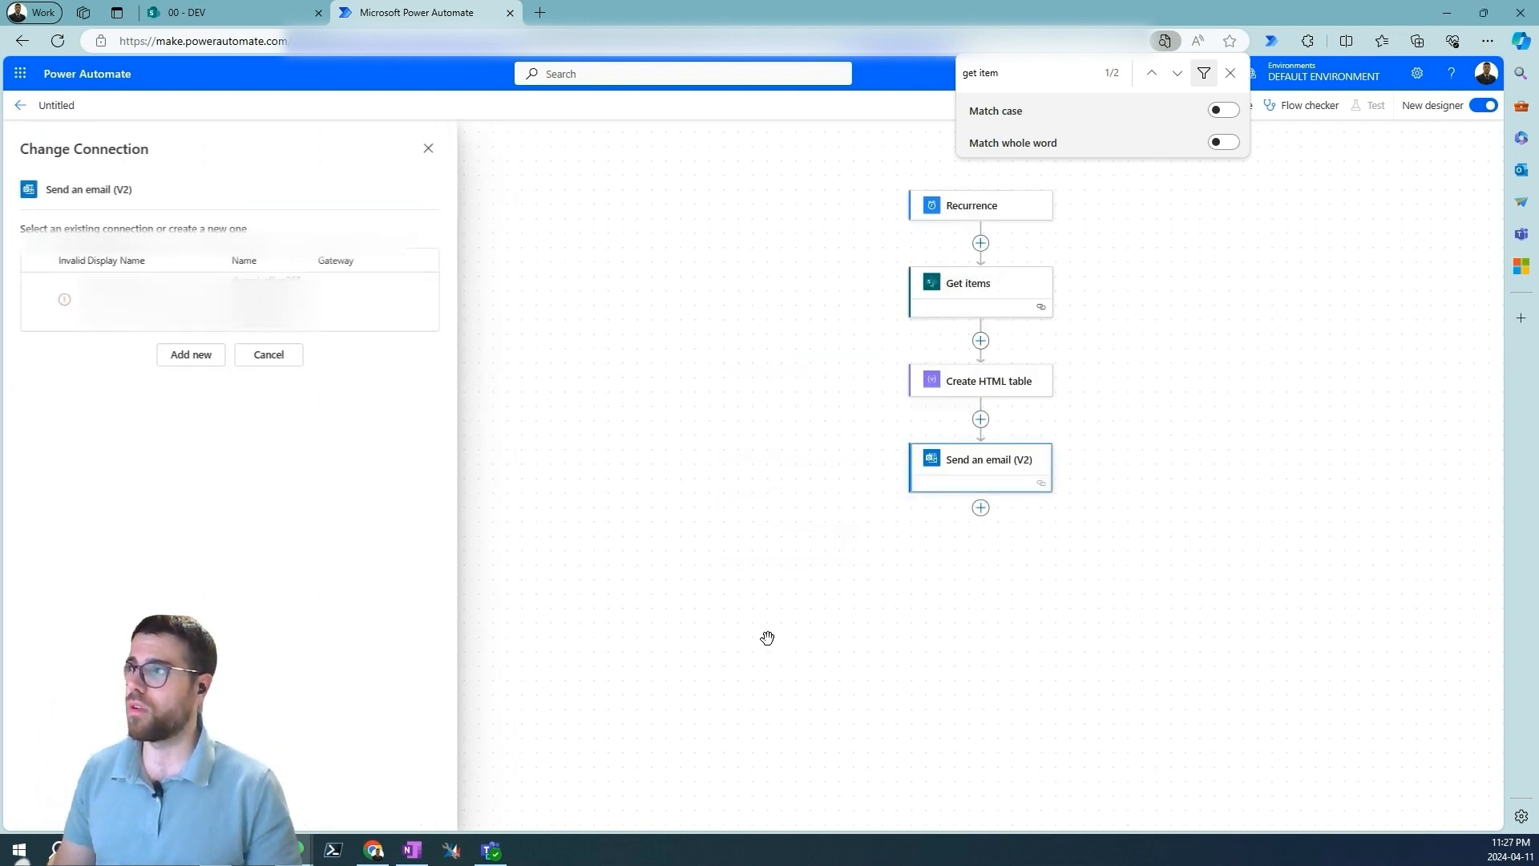
{"action": "left_click", "coordinate": [196, 352]}
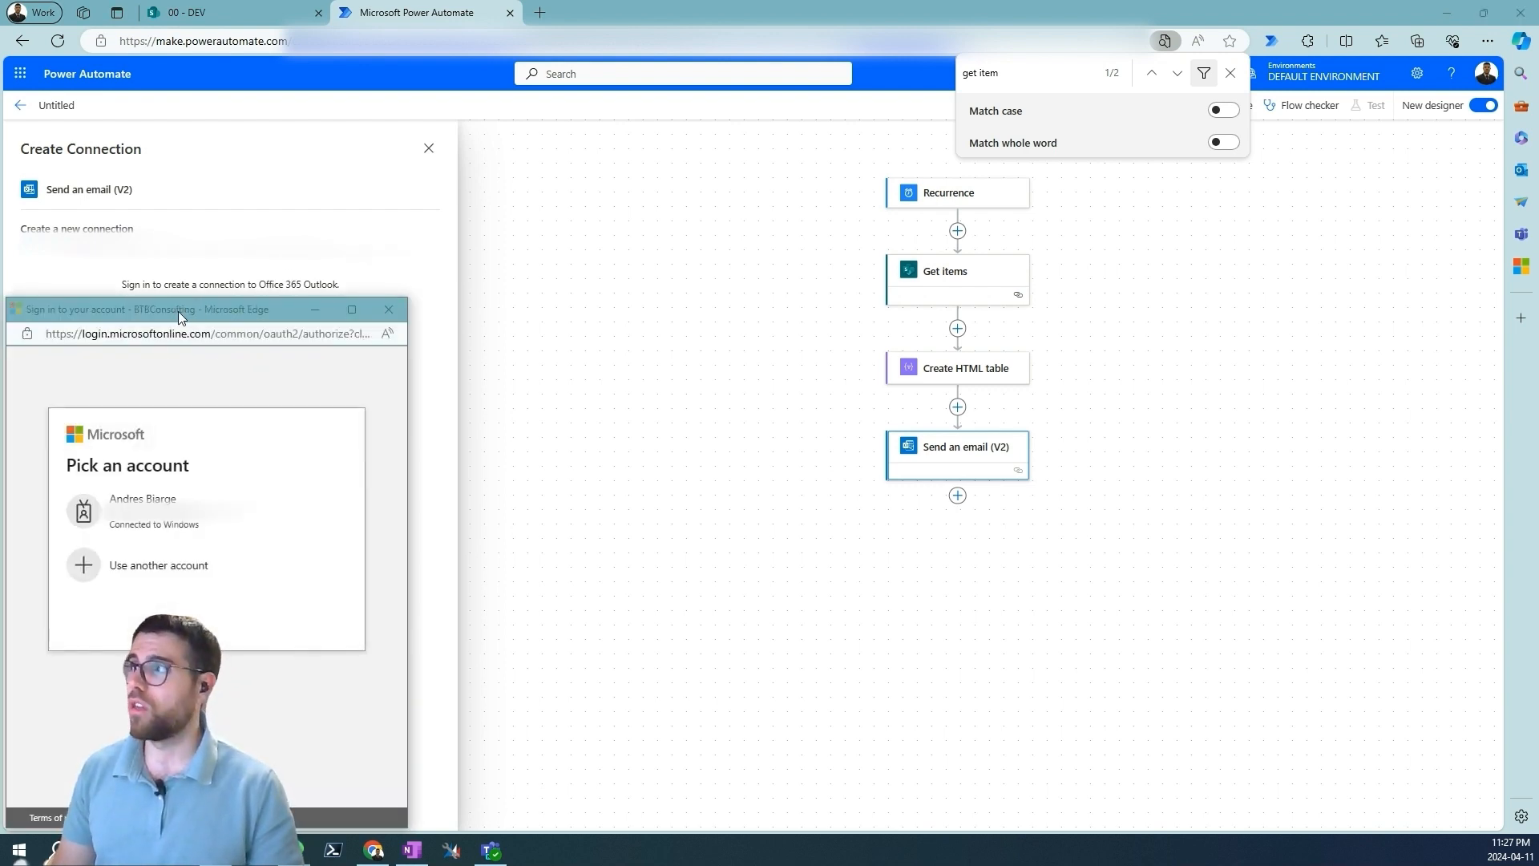
{"action": "left_click", "coordinate": [172, 498]}
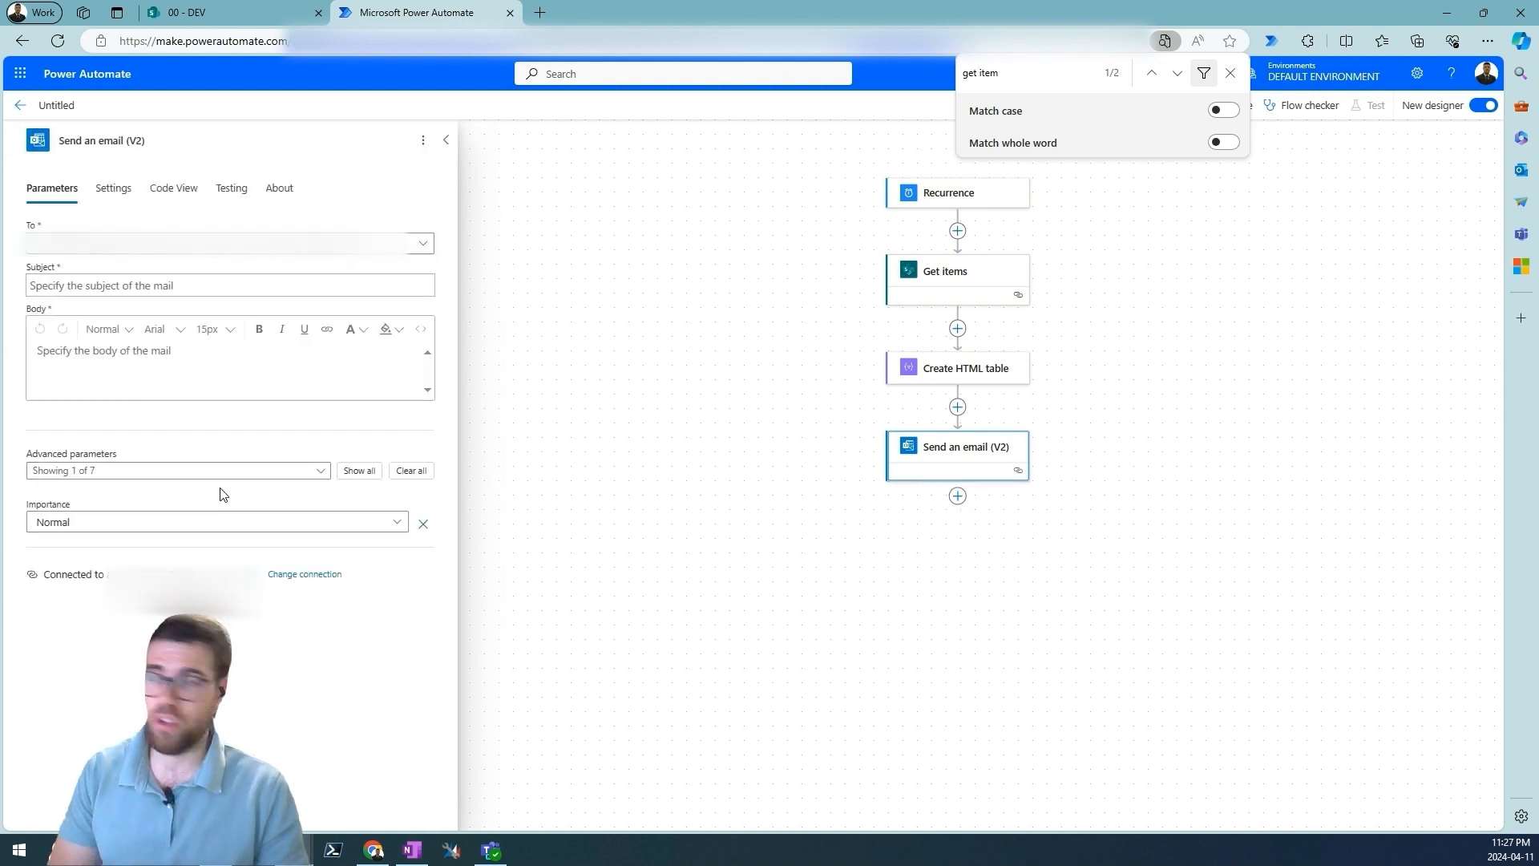
- Enter the recipient's email address as a custom value in the email action's To field
{"action": "left_click", "coordinate": [238, 250]}
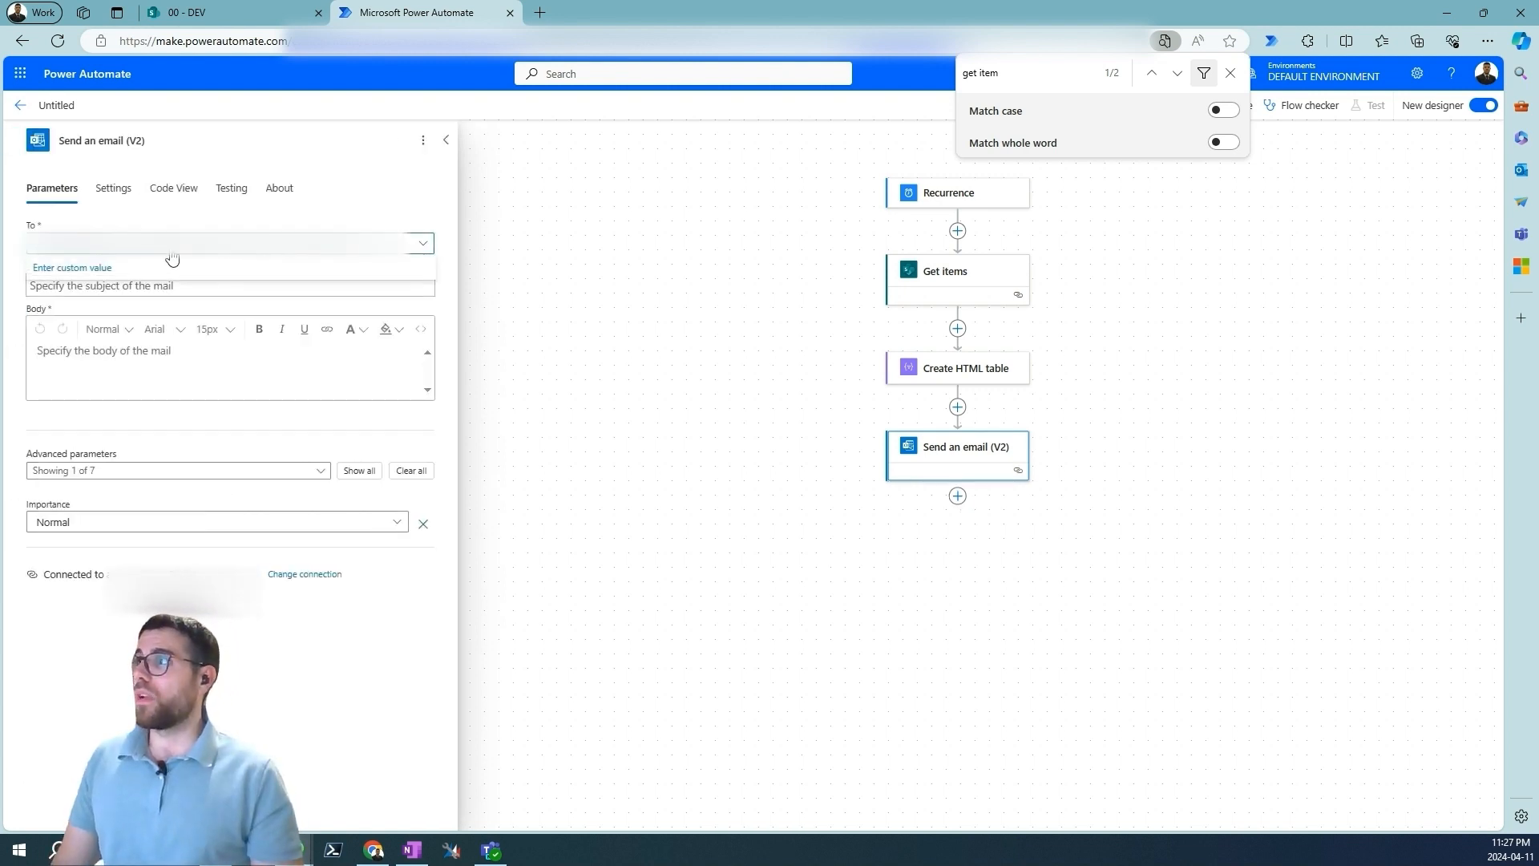
{"action": "left_click", "coordinate": [94, 265]}
{"action": "type", "text": "user@example.com"}
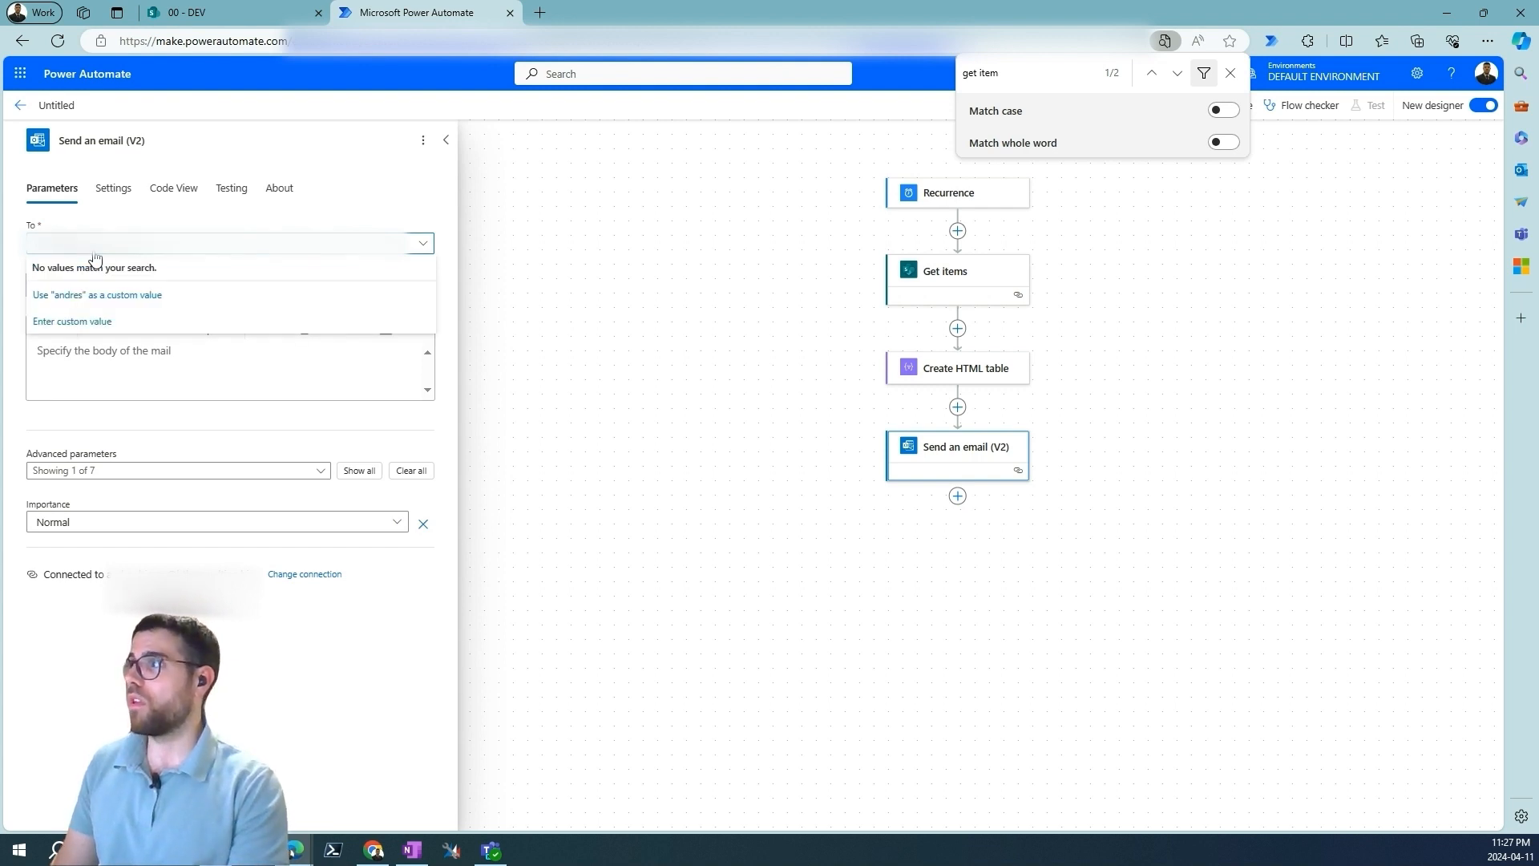
{"action": "key", "text": "Return"}
- Set the email subject to "Certificates near expiration date"
{"action": "left_click", "coordinate": [138, 287]}
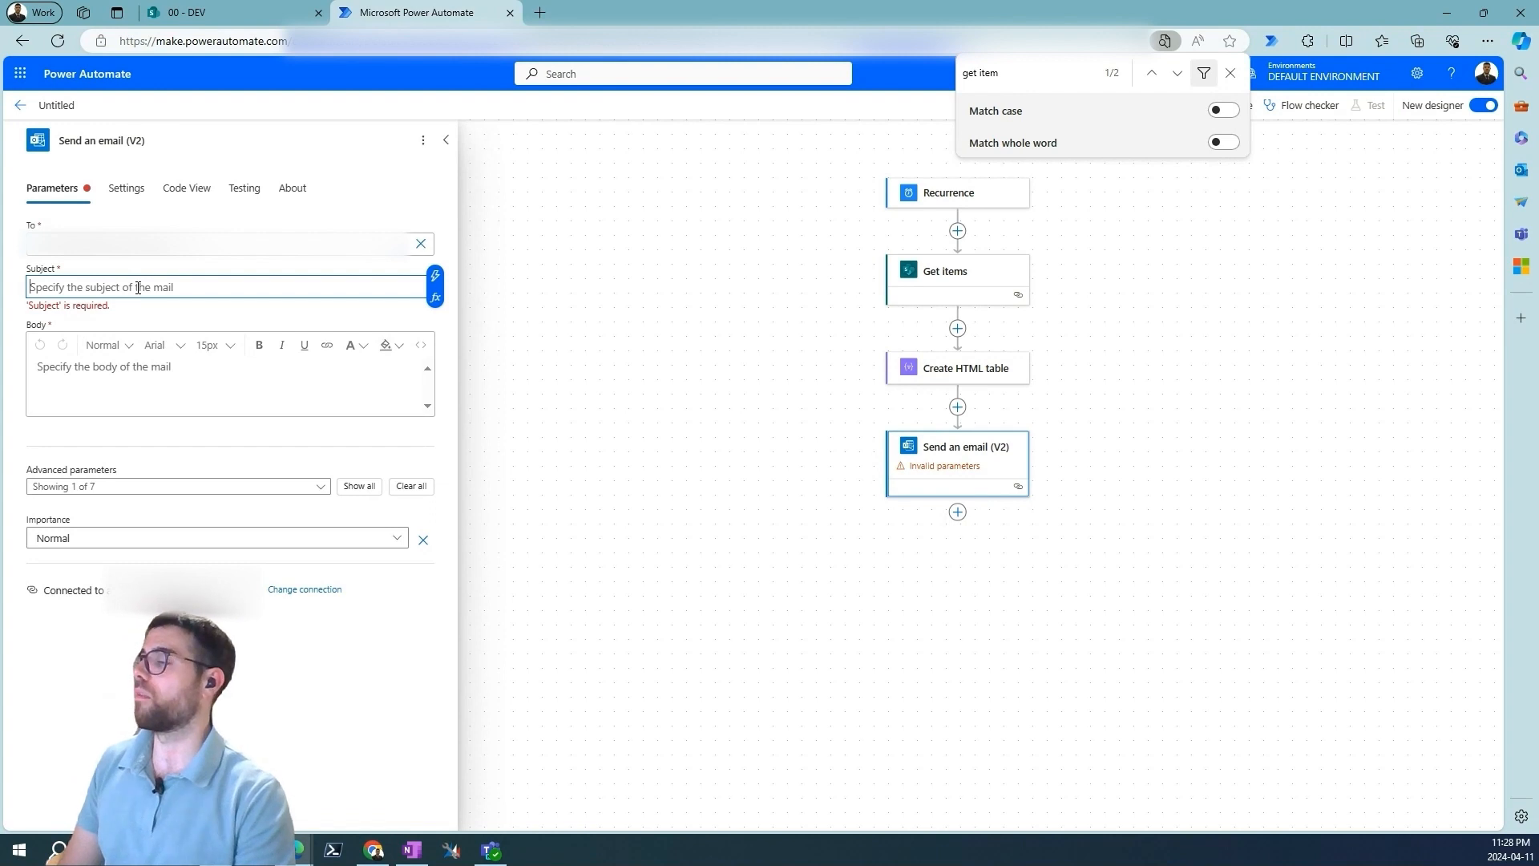
{"action": "type", "text": "Items"}
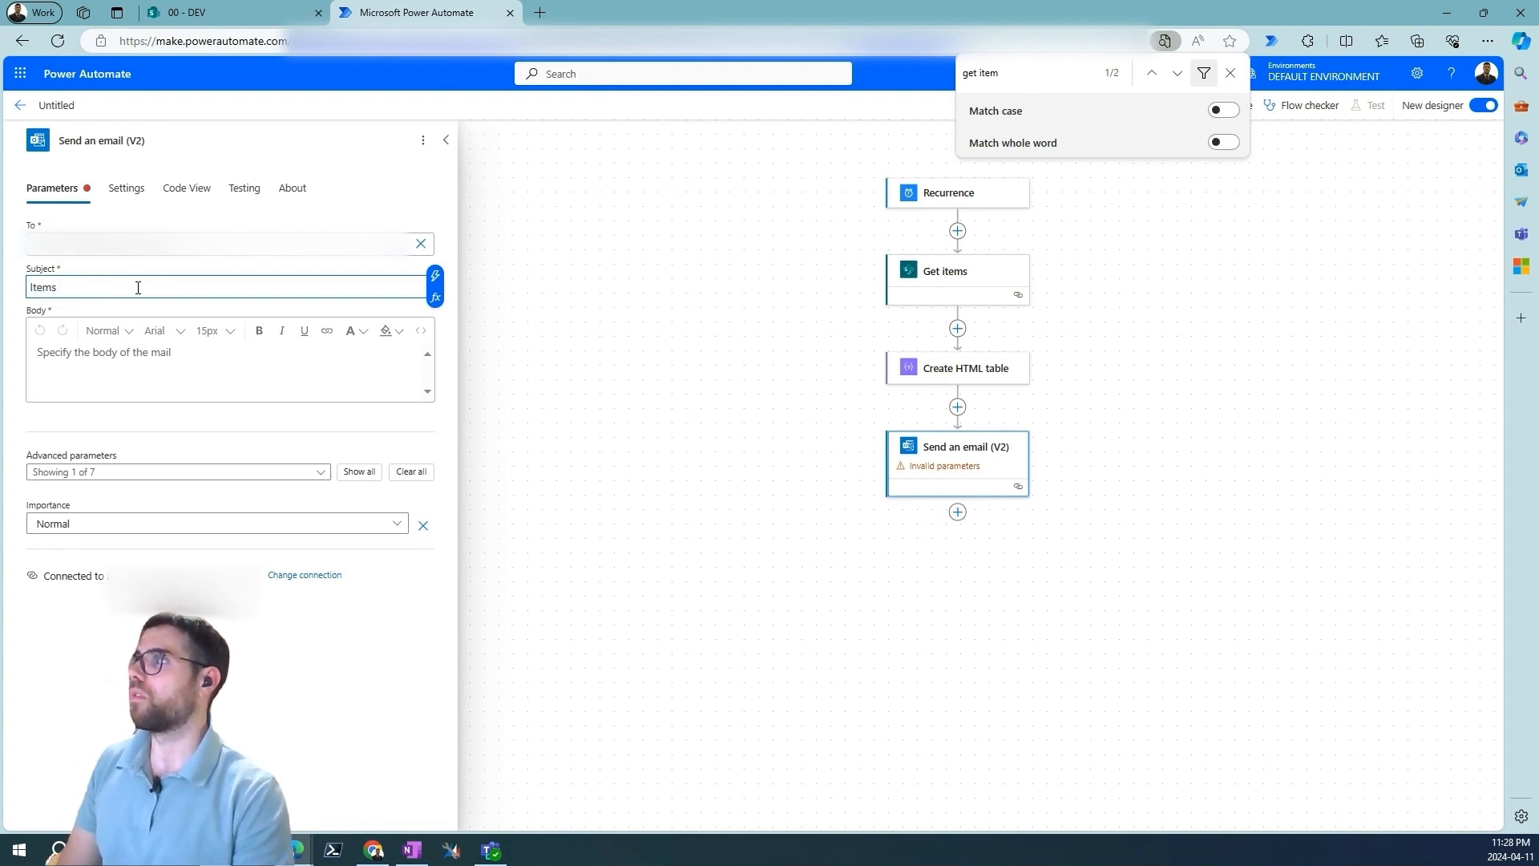
{"action": "key", "text": "ctrl+a"}
{"action": "type", "text": "Certificates nea"}
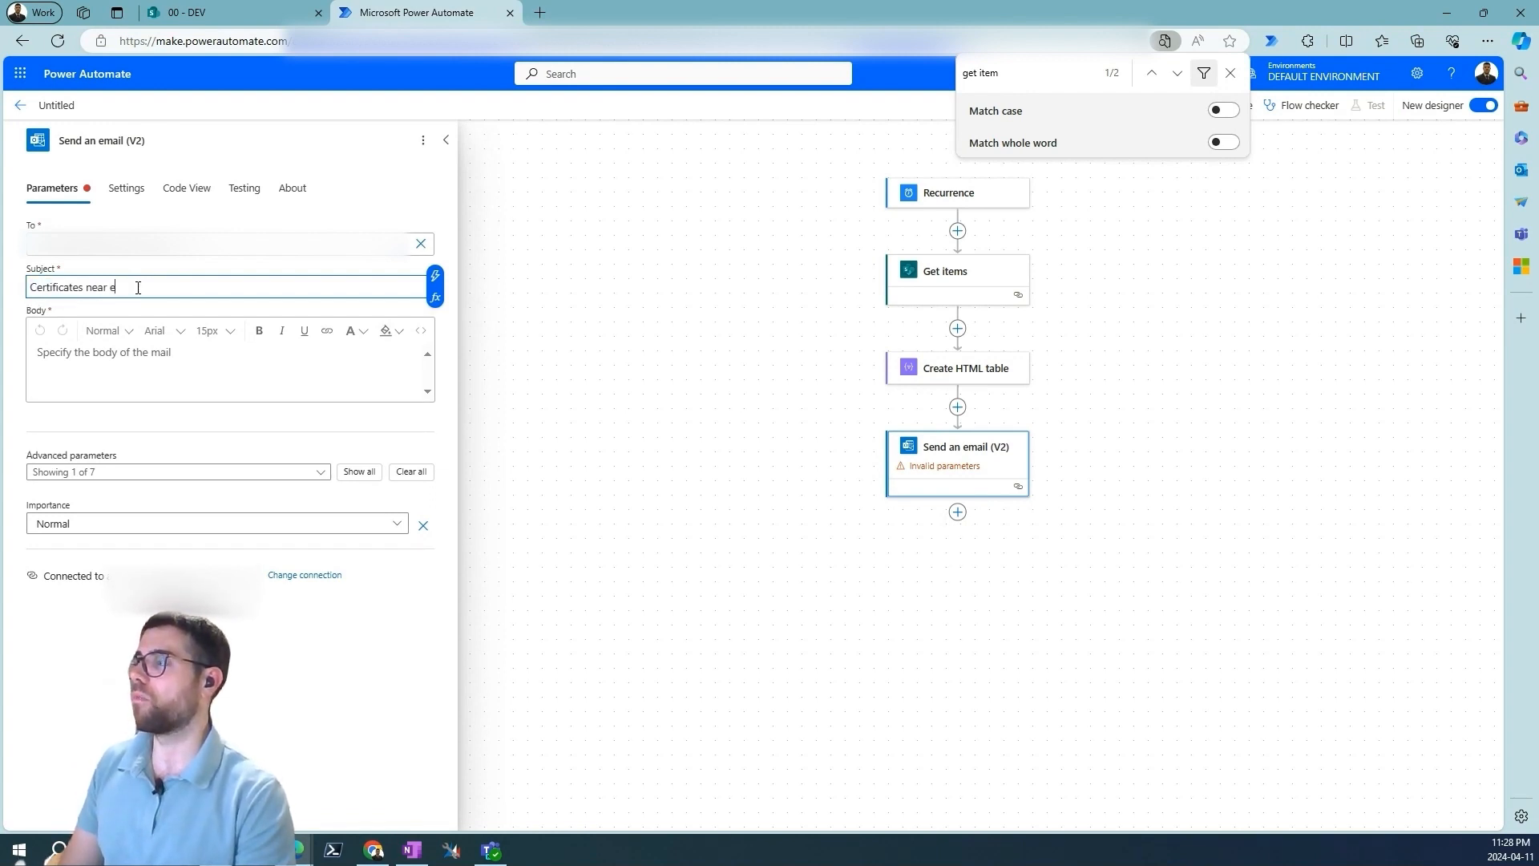
{"action": "type", "text": "r expiration date"}
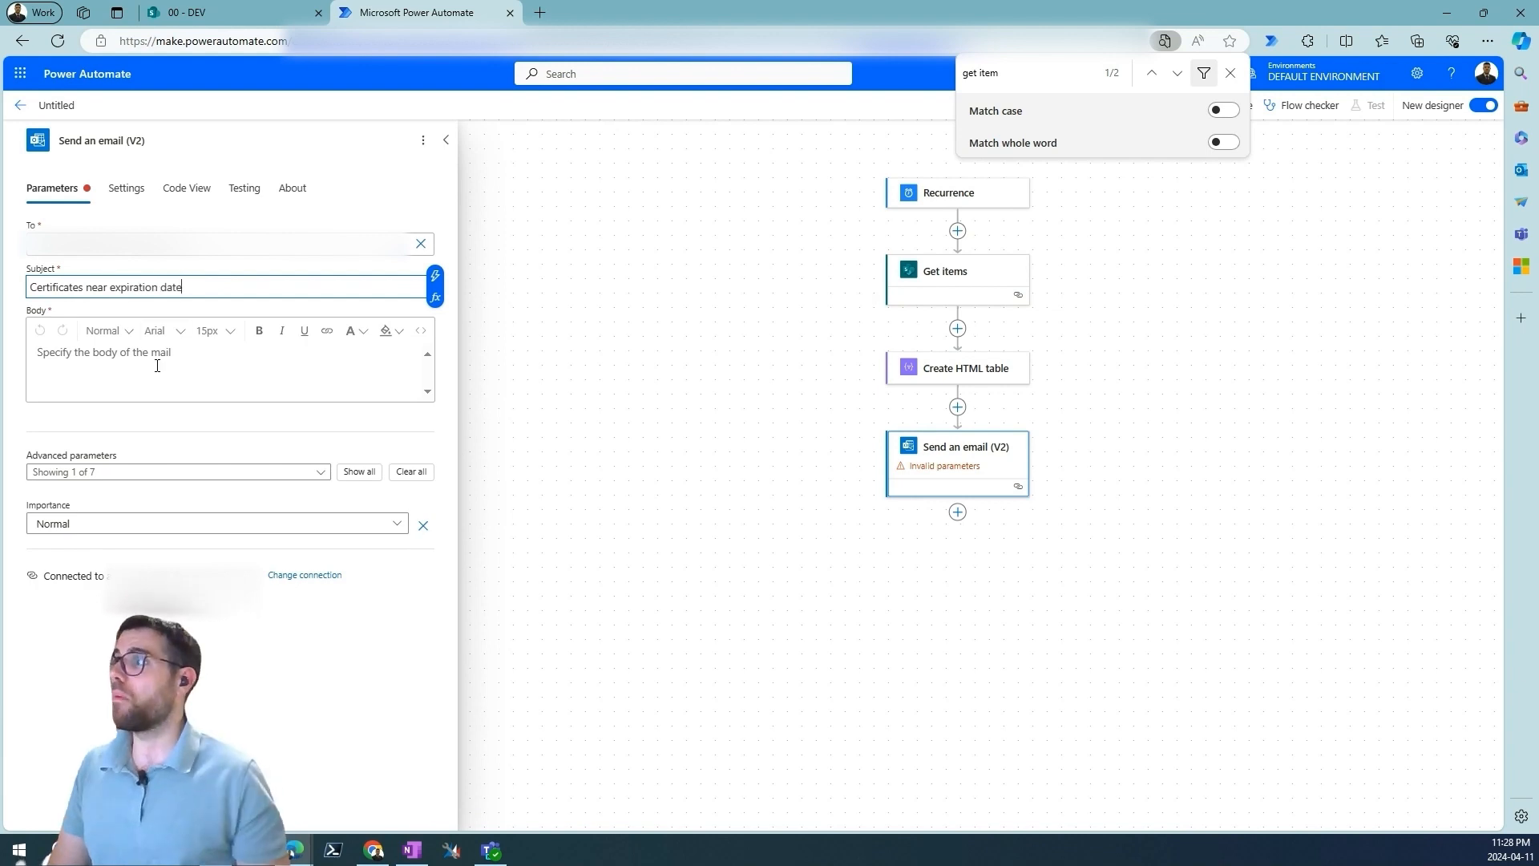
- Insert the Output of Create HTML table as dynamic content in the email body
{"action": "left_click", "coordinate": [157, 365]}
{"action": "left_click", "coordinate": [460, 339]}
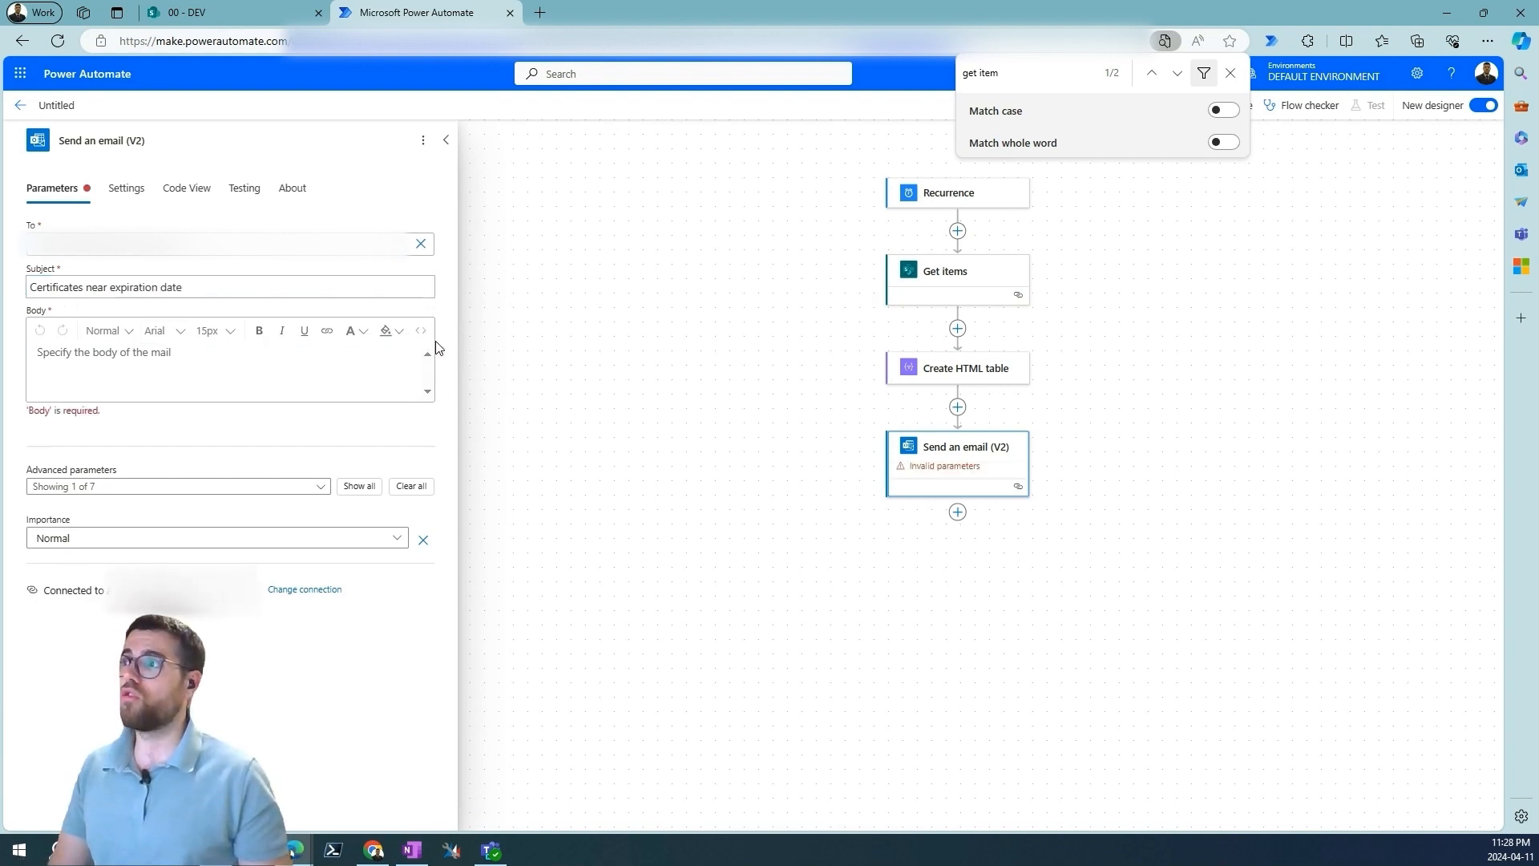
{"action": "left_click", "coordinate": [434, 340]}
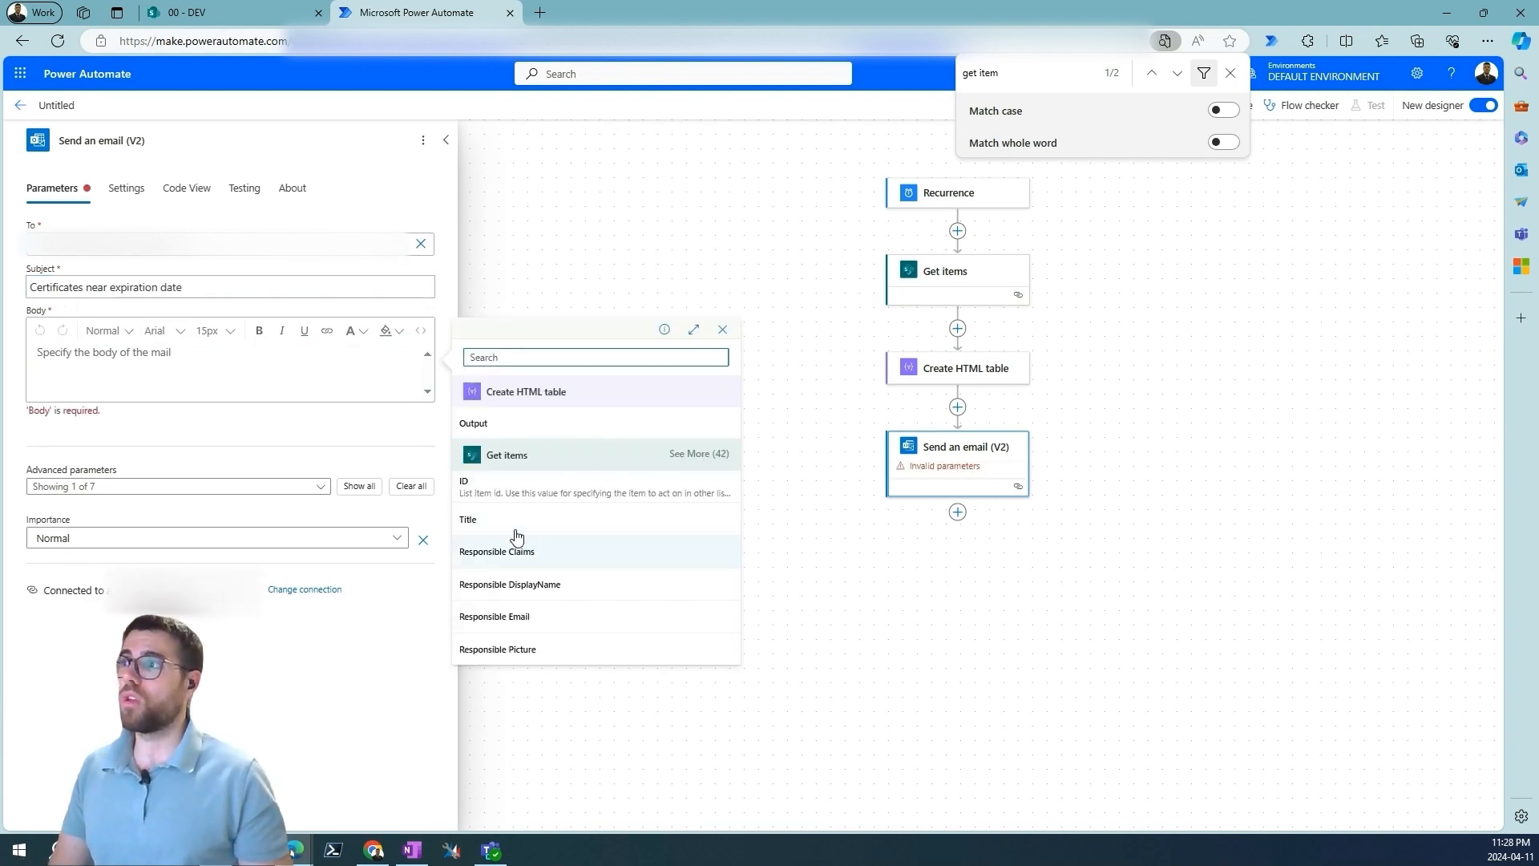
{"action": "left_click", "coordinate": [510, 424]}
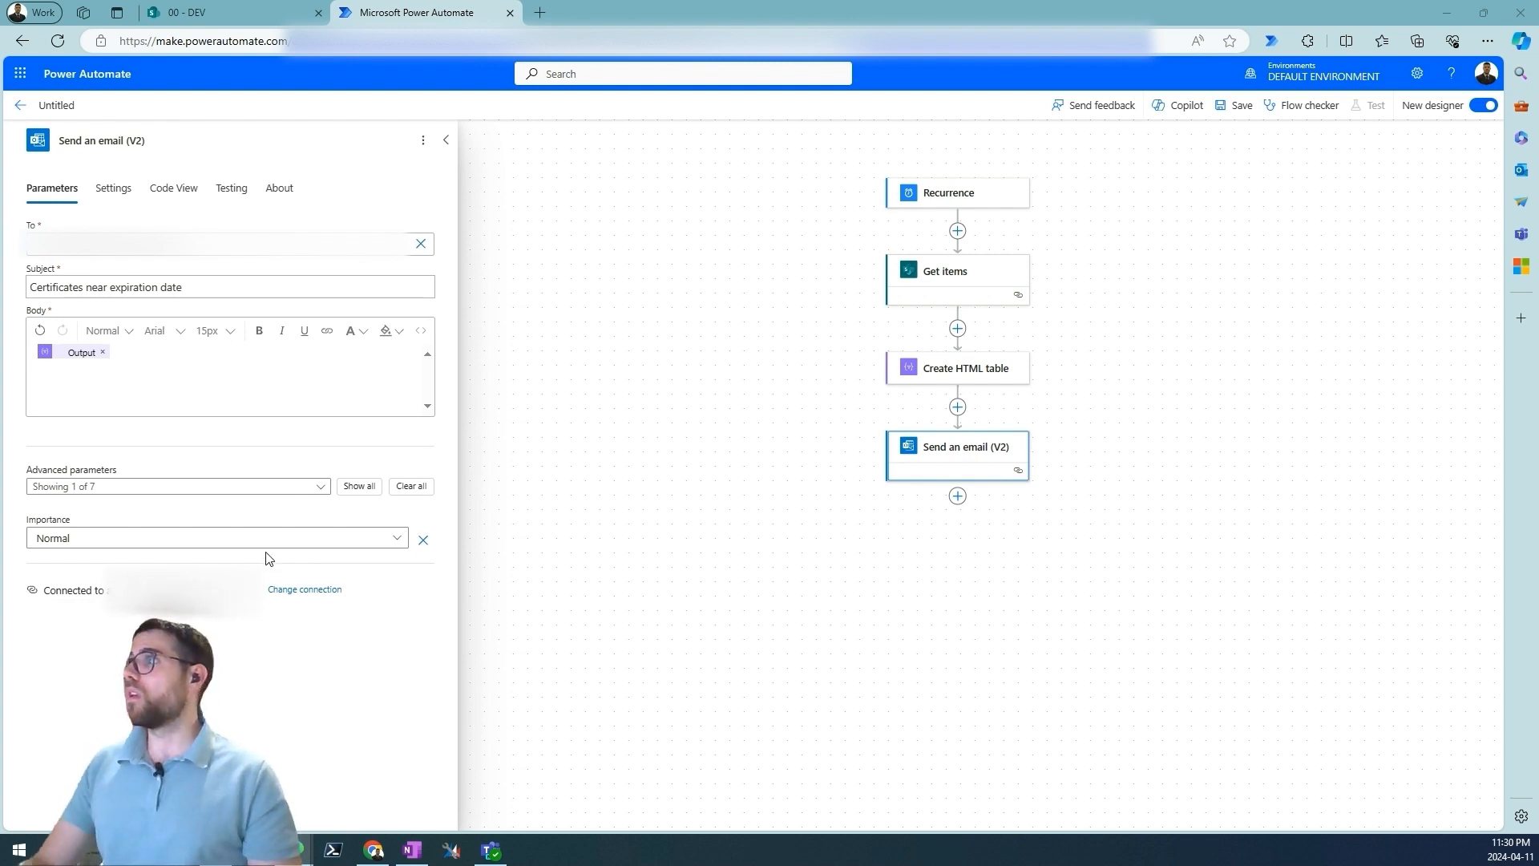
- View the email body's HTML code and return to the rich text view
{"action": "left_click", "coordinate": [293, 393]}
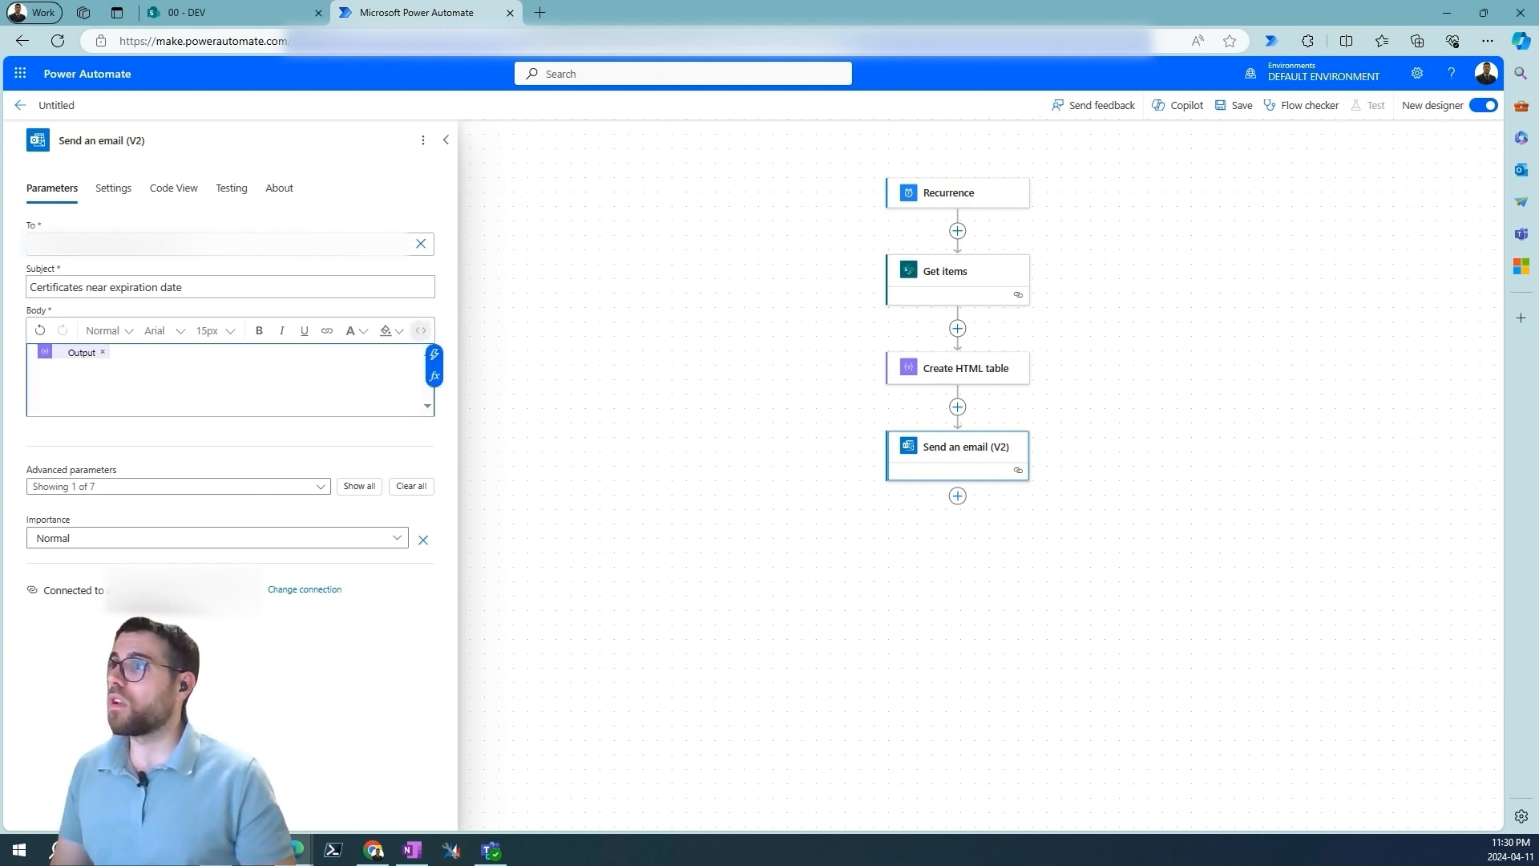
{"action": "left_click", "coordinate": [420, 330]}
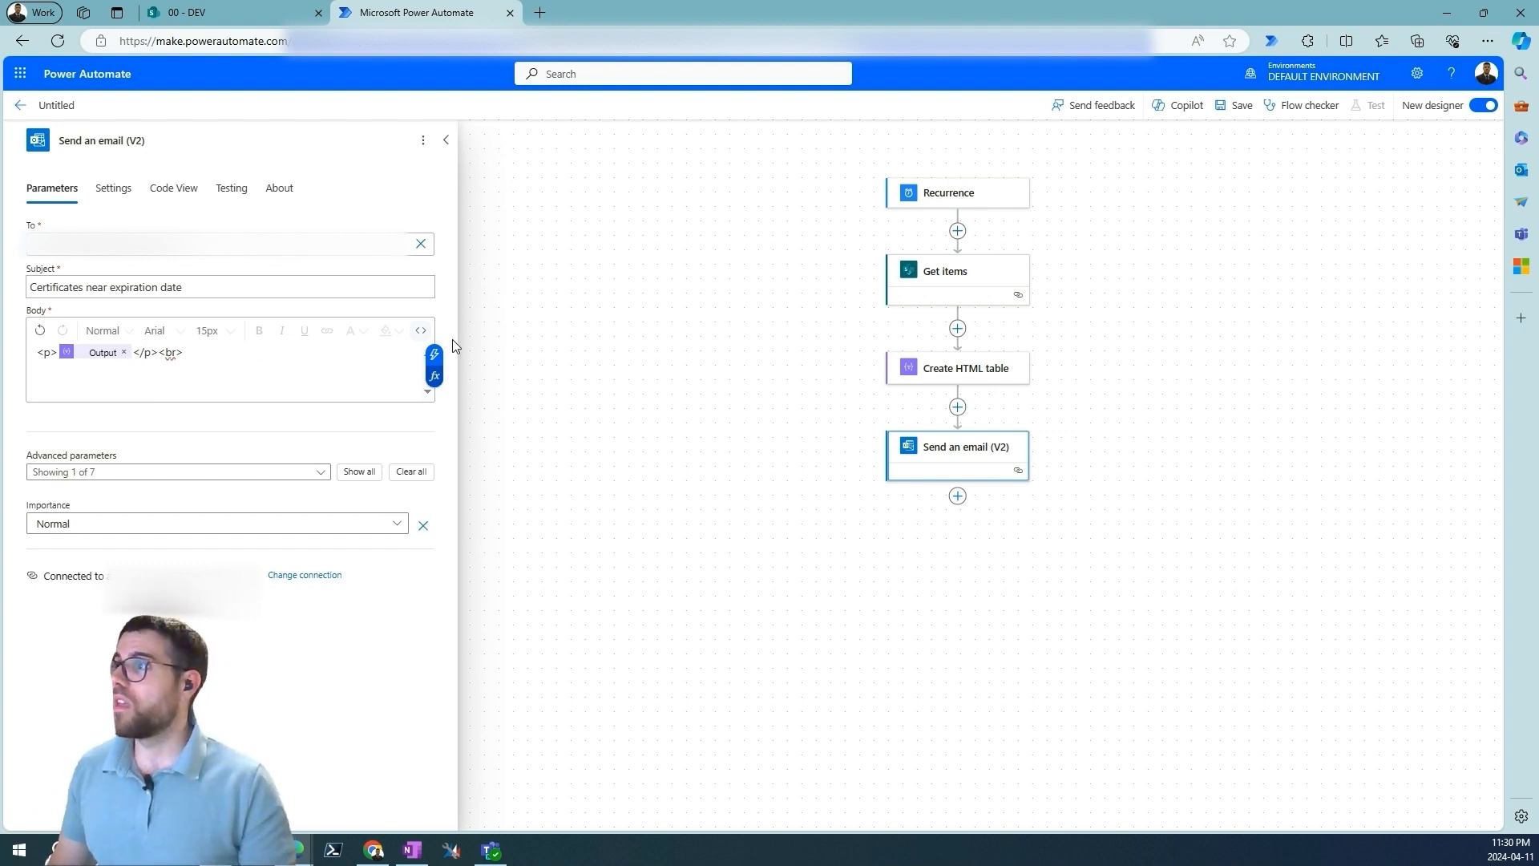
{"action": "left_click", "coordinate": [421, 330]}
- Add the text "Hello" below the Output token in the email body and make it bold
{"action": "left_click", "coordinate": [207, 368]}
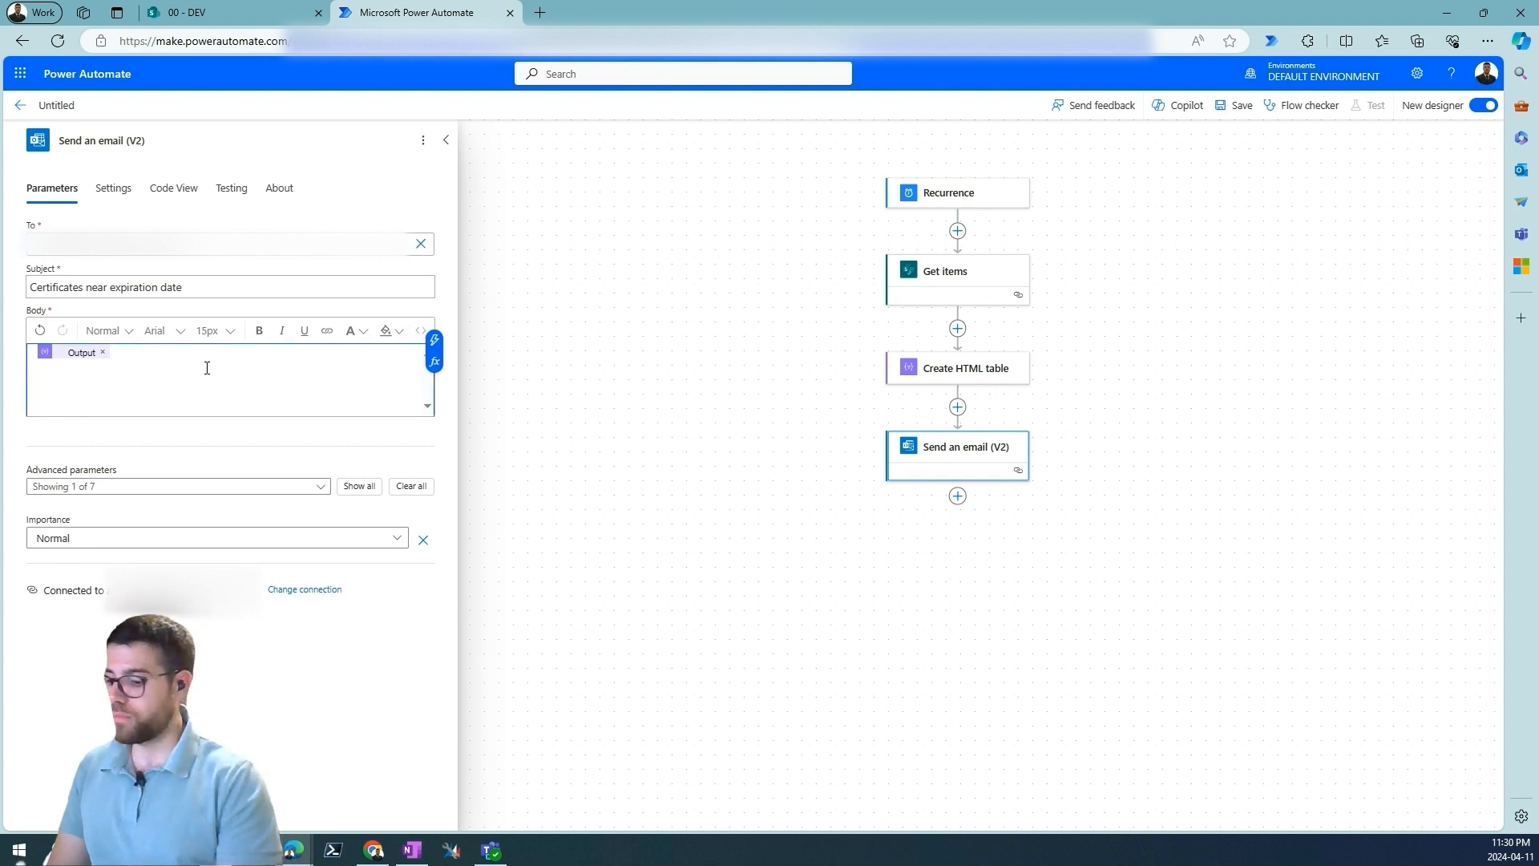
{"action": "type", "text": "Hello"}
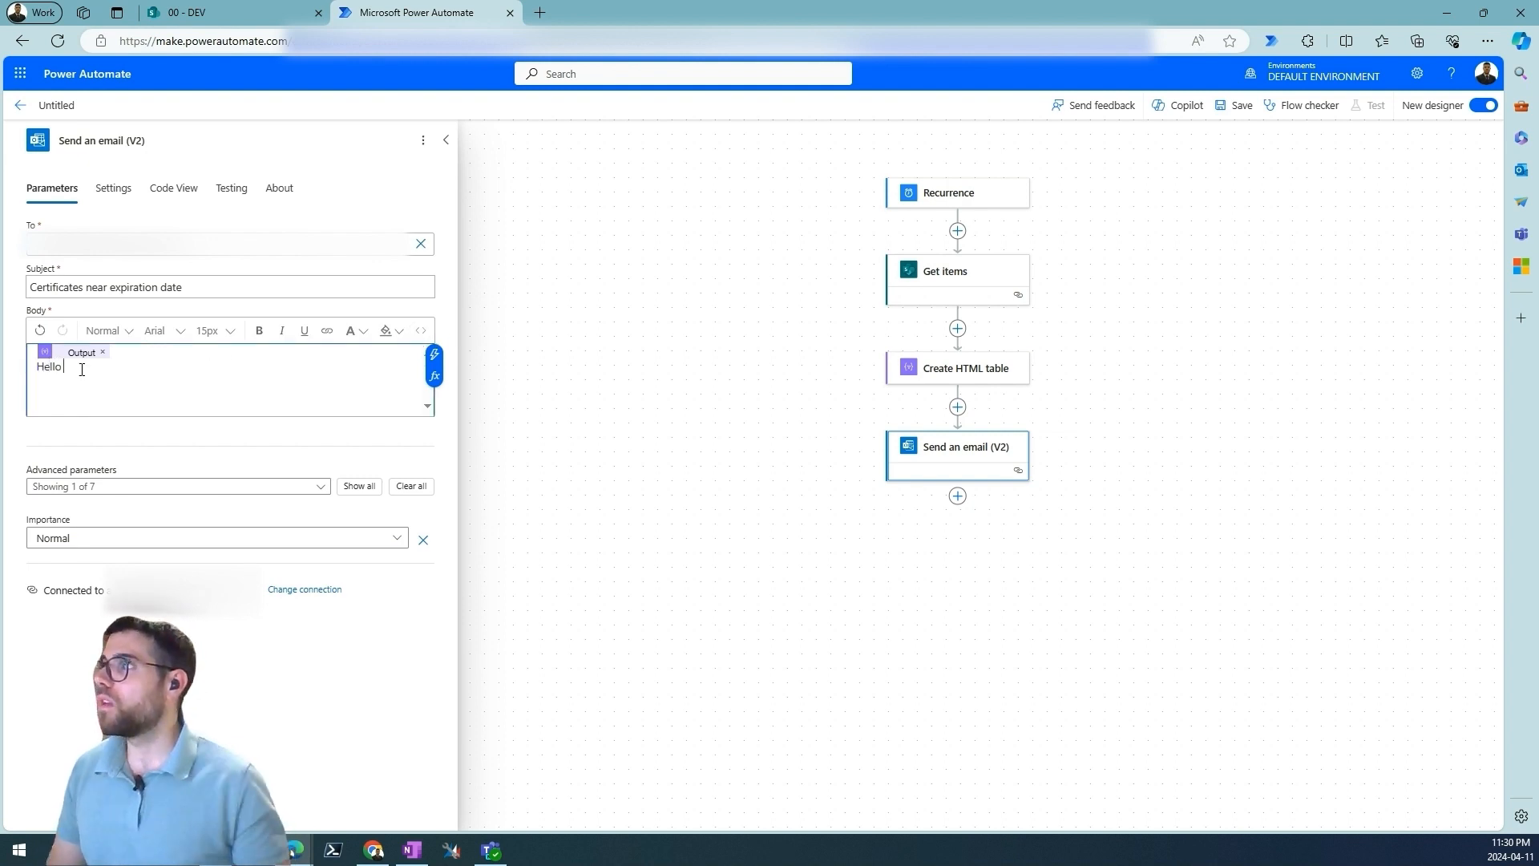
{"action": "double_click", "coordinate": [49, 367]}
{"action": "left_click", "coordinate": [259, 330]}
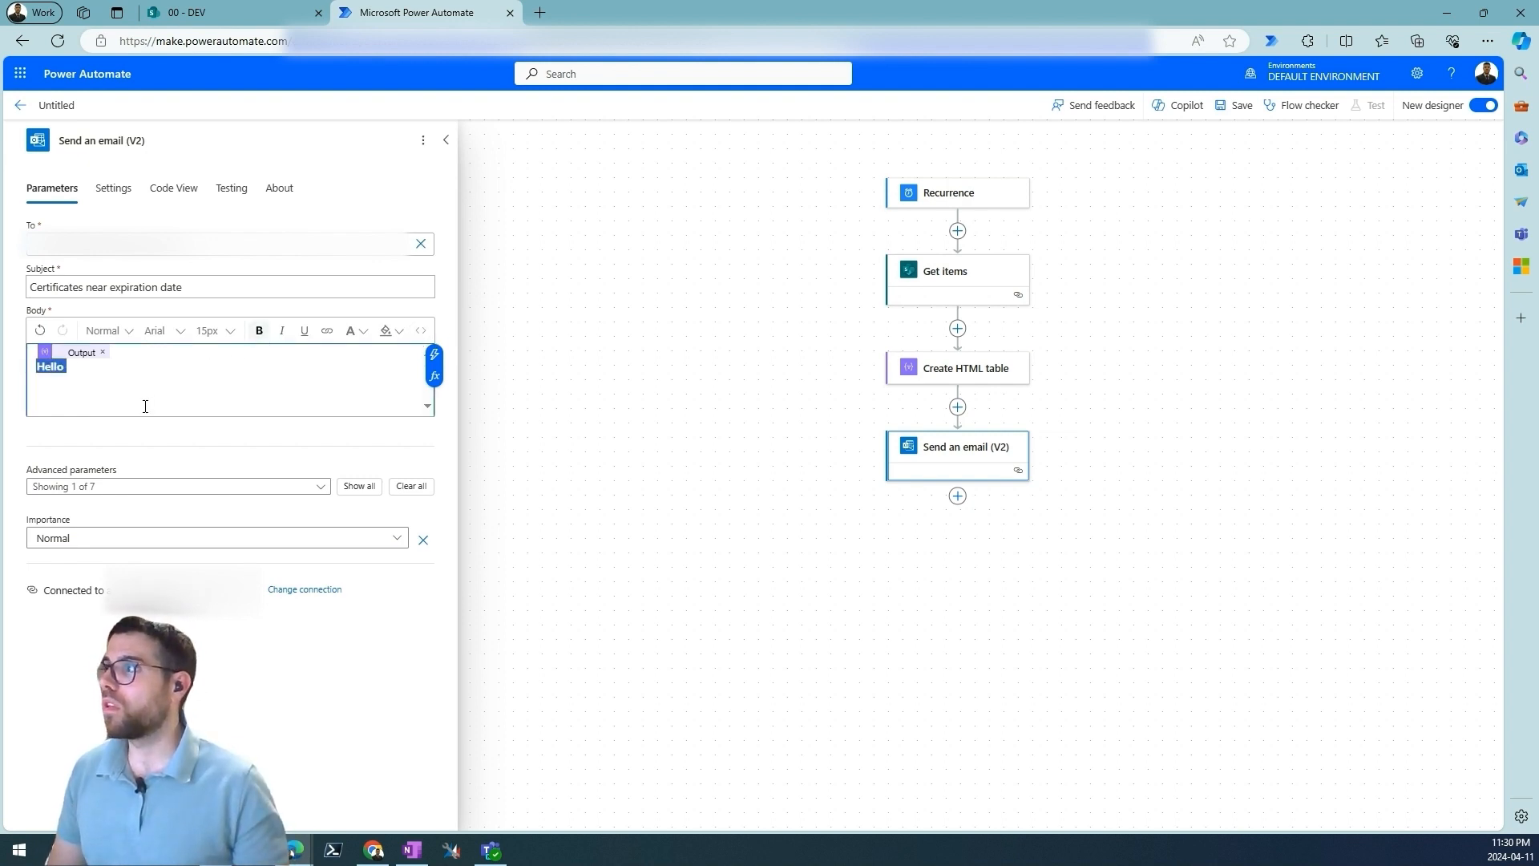
- Add a new line "hello 2" below Hello in the email body and format it as italic
{"action": "left_click", "coordinate": [153, 378]}
{"action": "key", "text": "Return"}
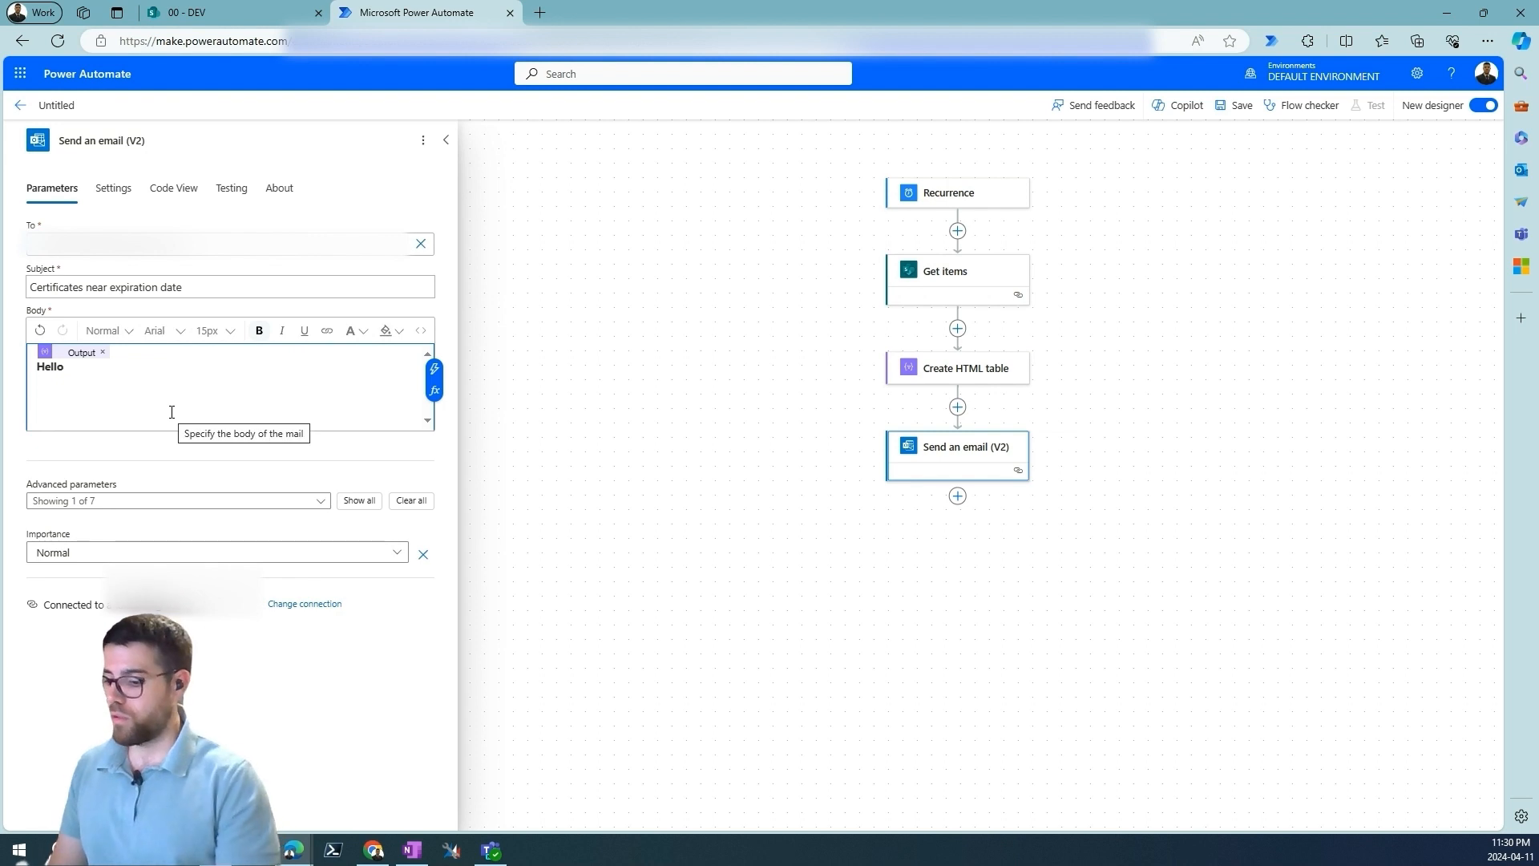
{"action": "type", "text": "."}
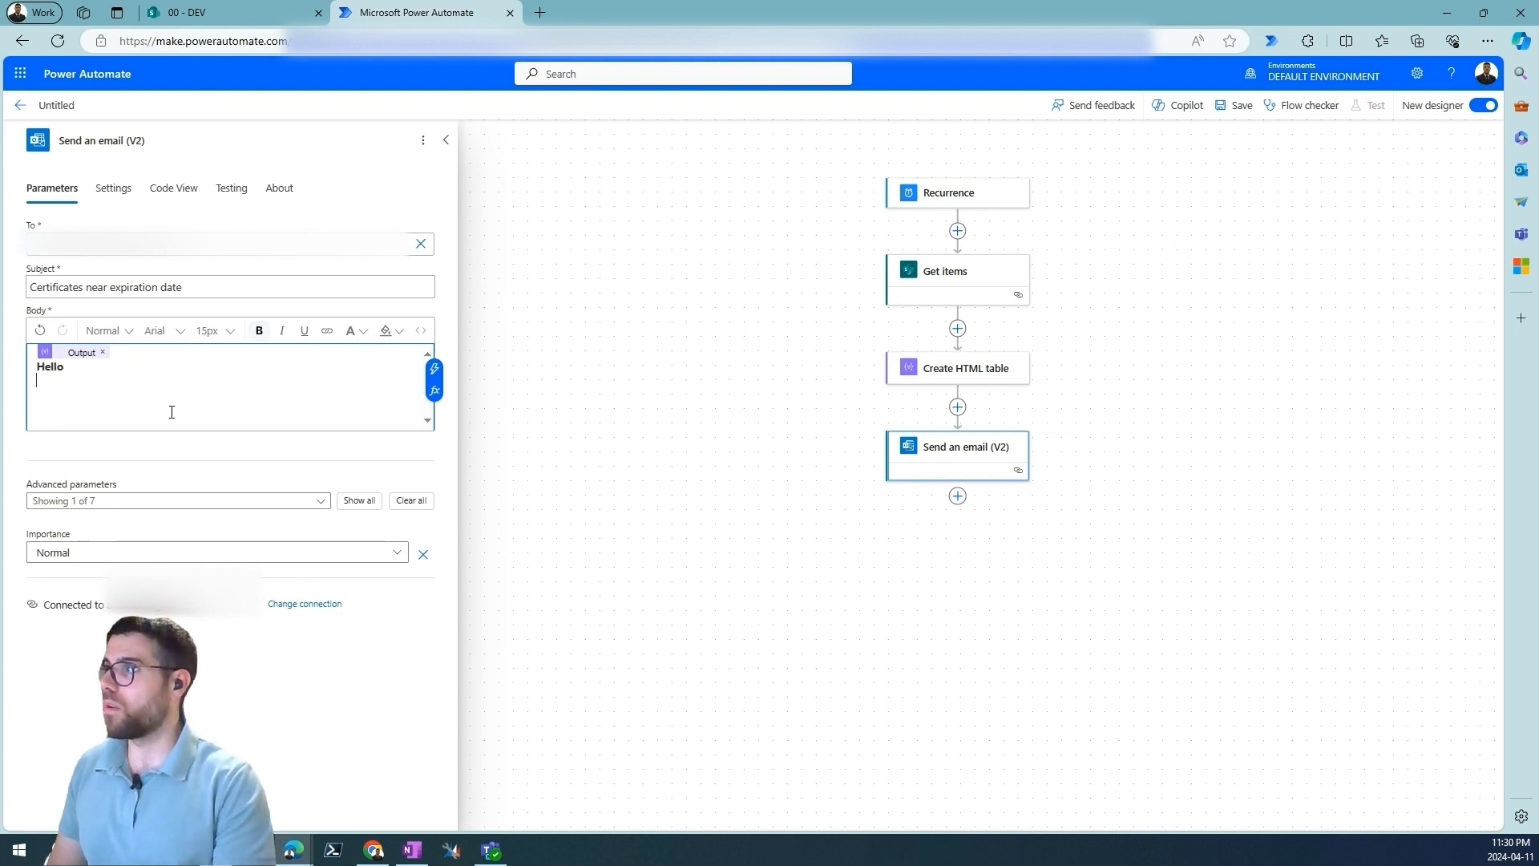
{"action": "type", "text": "ello 2"}
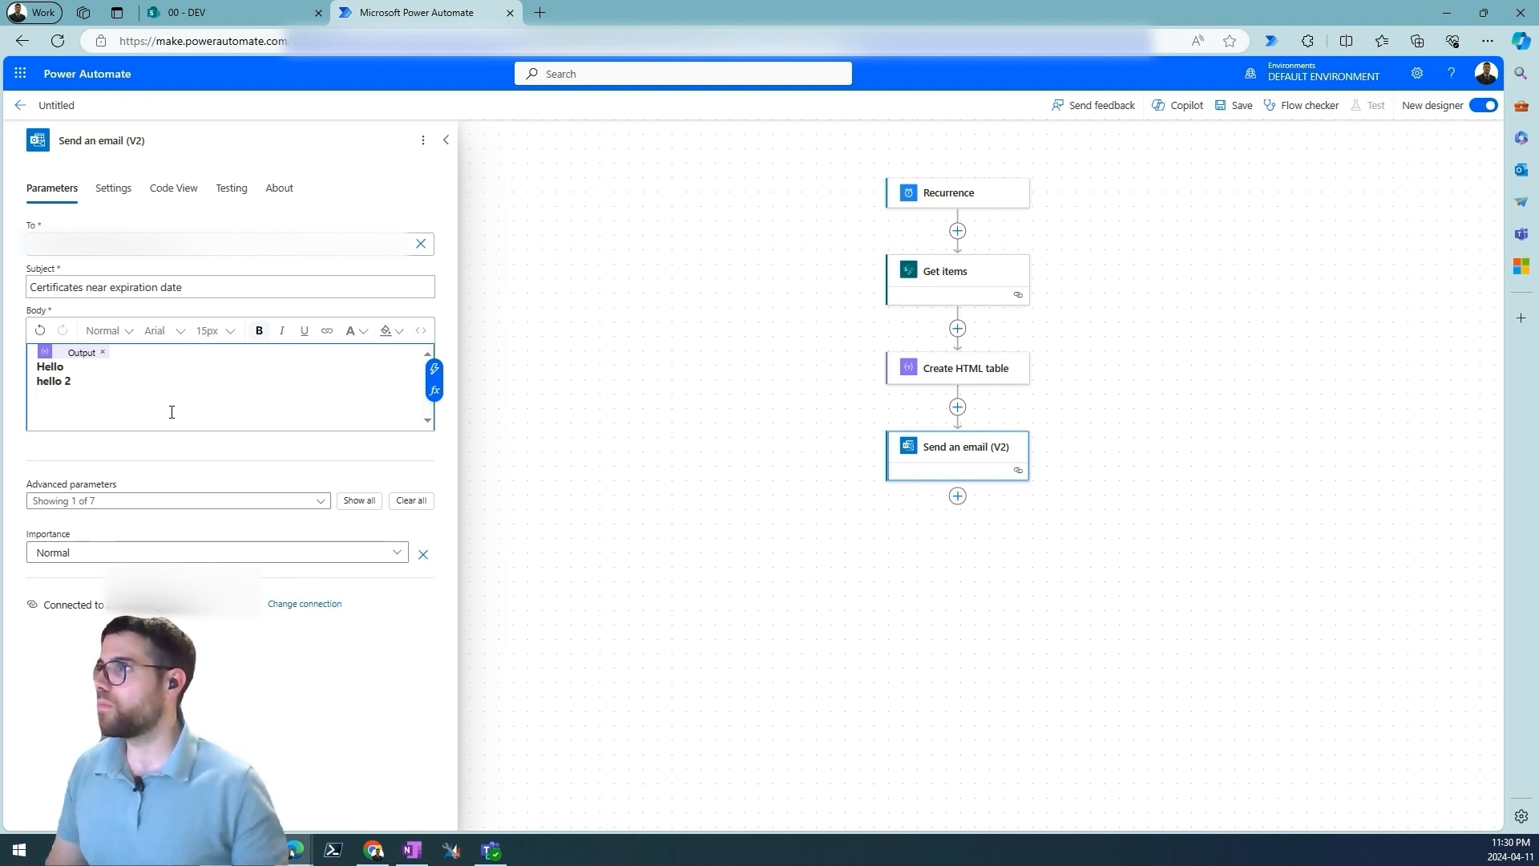
{"action": "left_click_drag", "start_coordinate": [77, 384], "coordinate": [36, 382]}
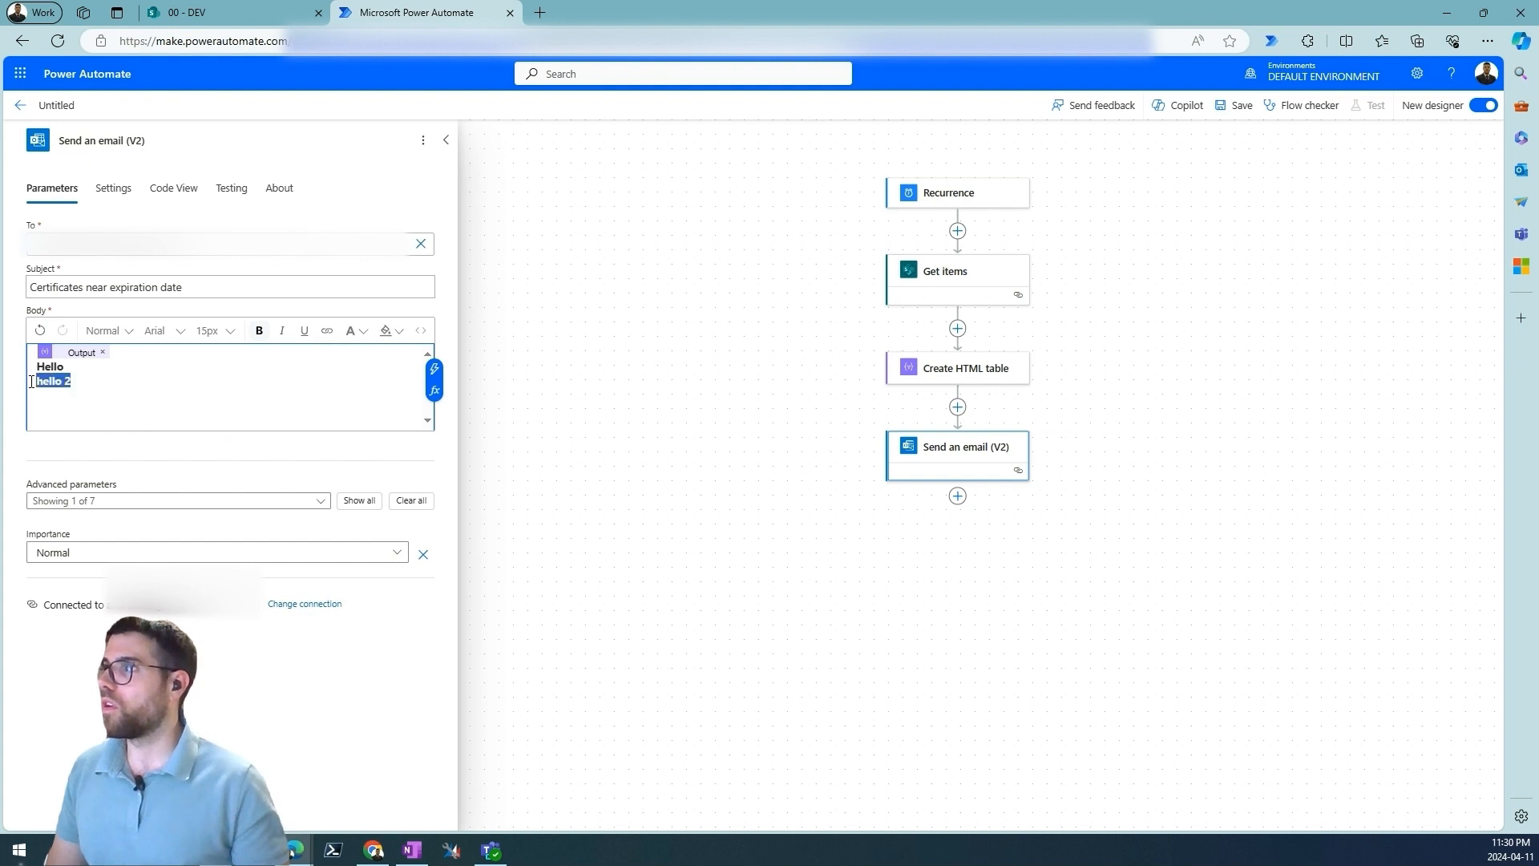
{"action": "left_click", "coordinate": [281, 331]}
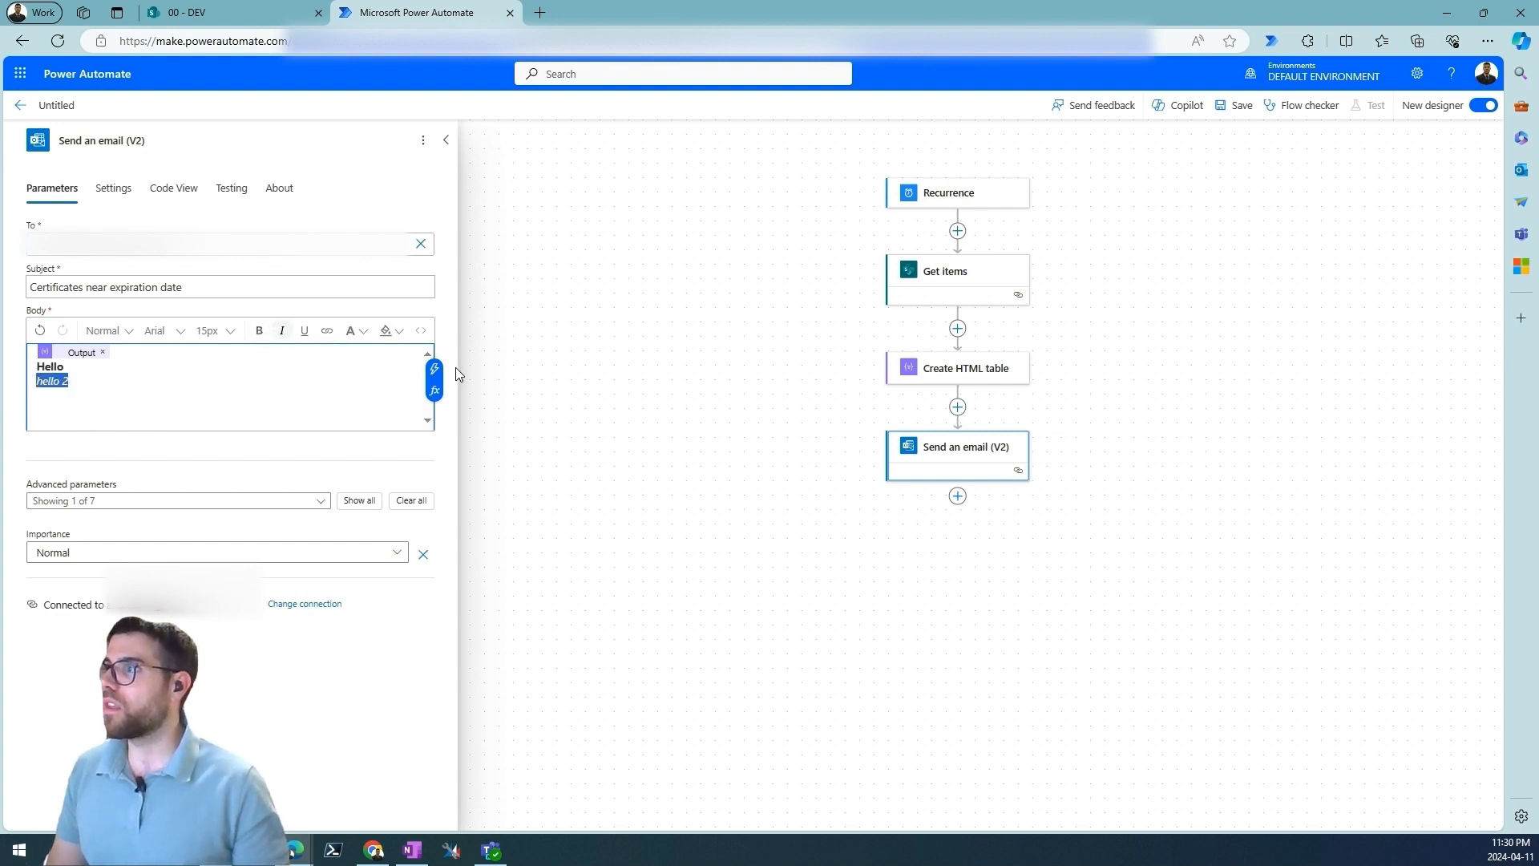
- Switch the email body to its HTML code and examine the tags around the bold and italic text
{"action": "left_click", "coordinate": [420, 331]}
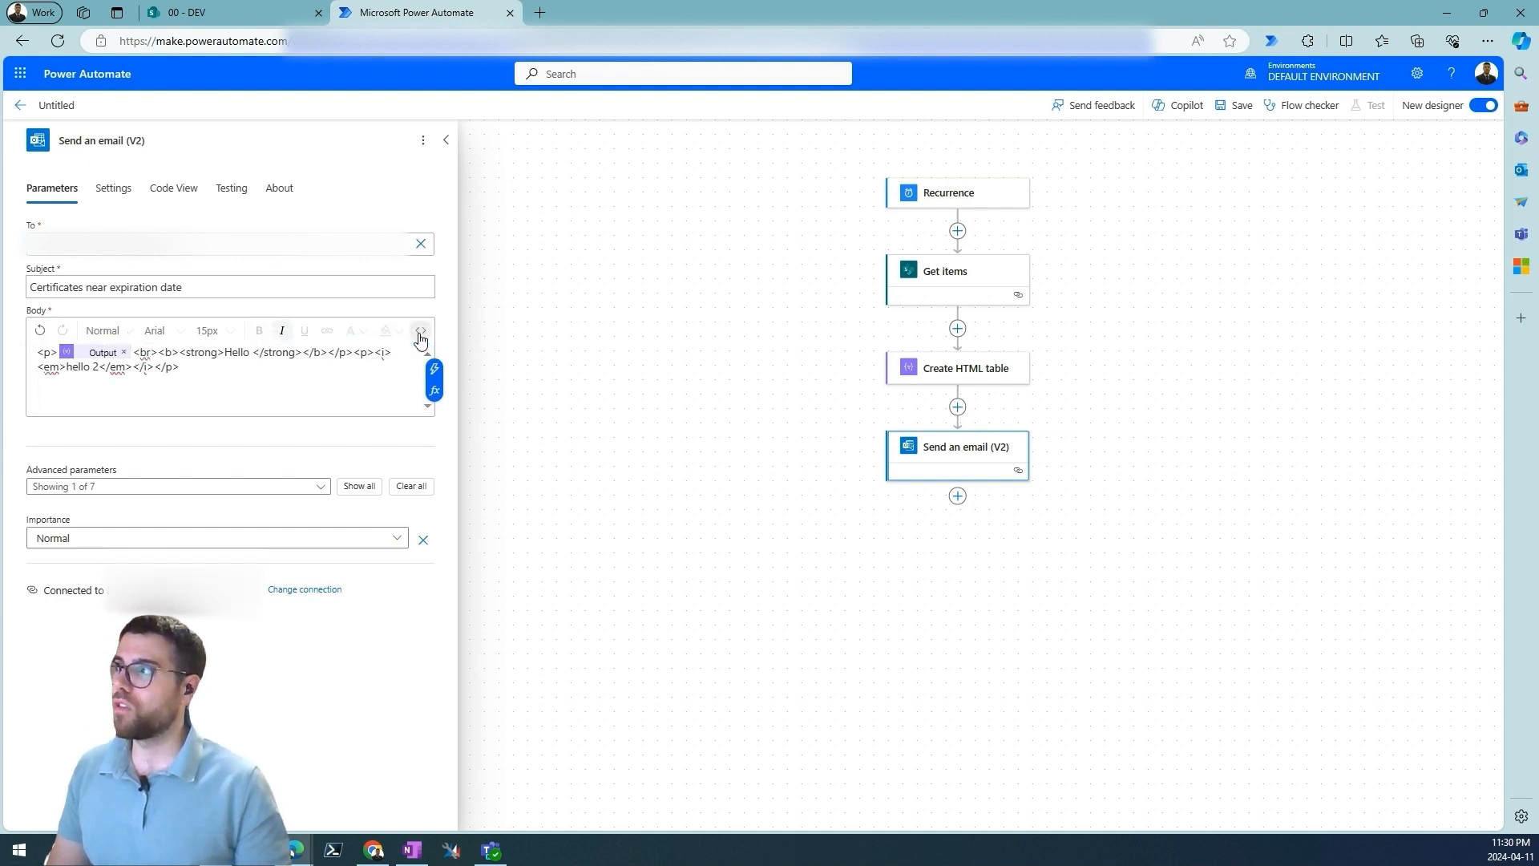
{"action": "left_click", "coordinate": [242, 375]}
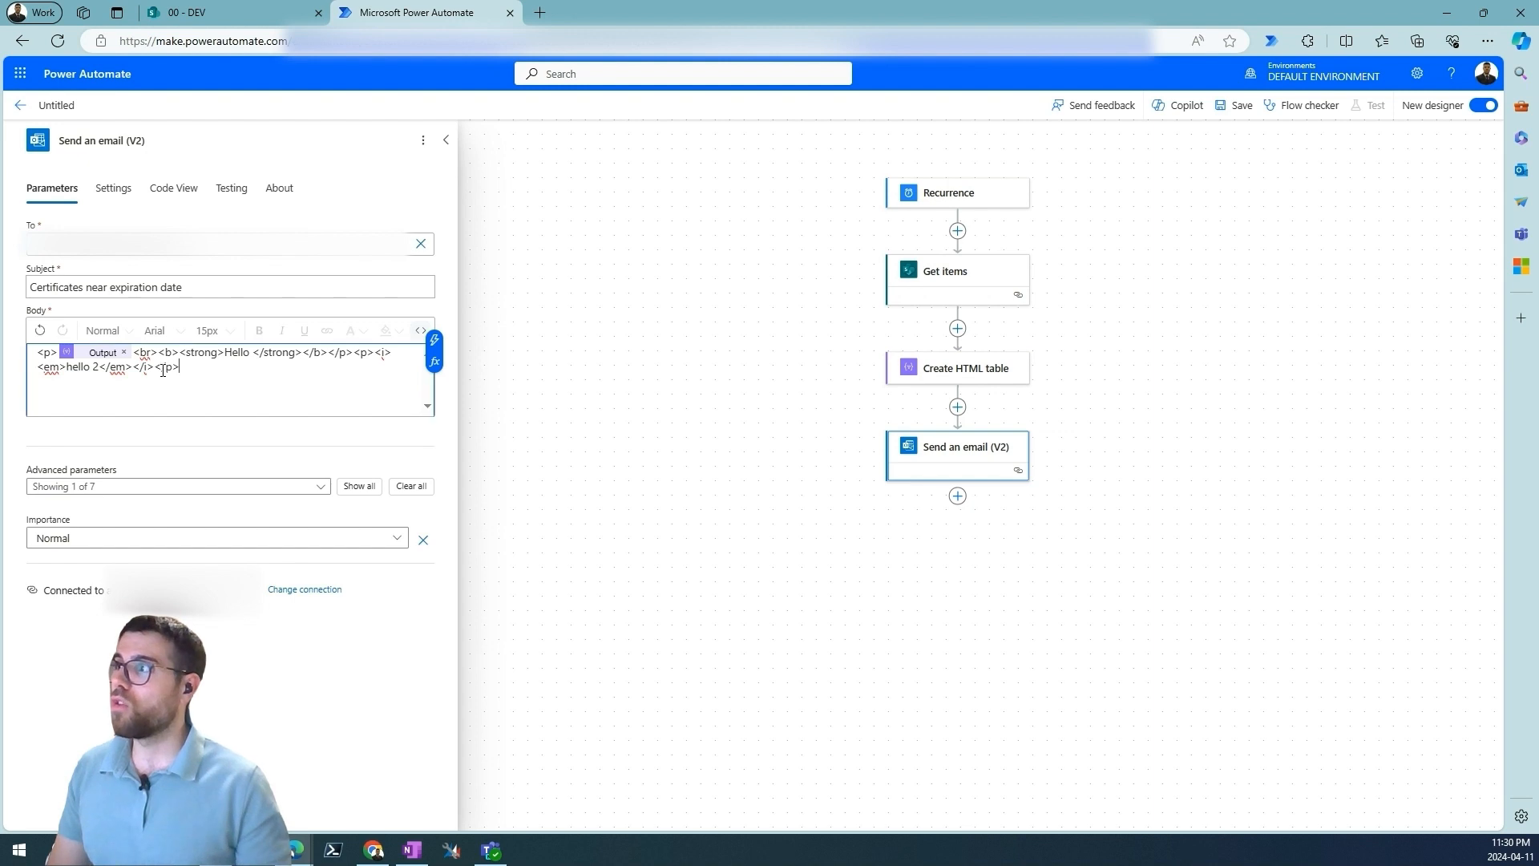
{"action": "left_click", "coordinate": [237, 353]}
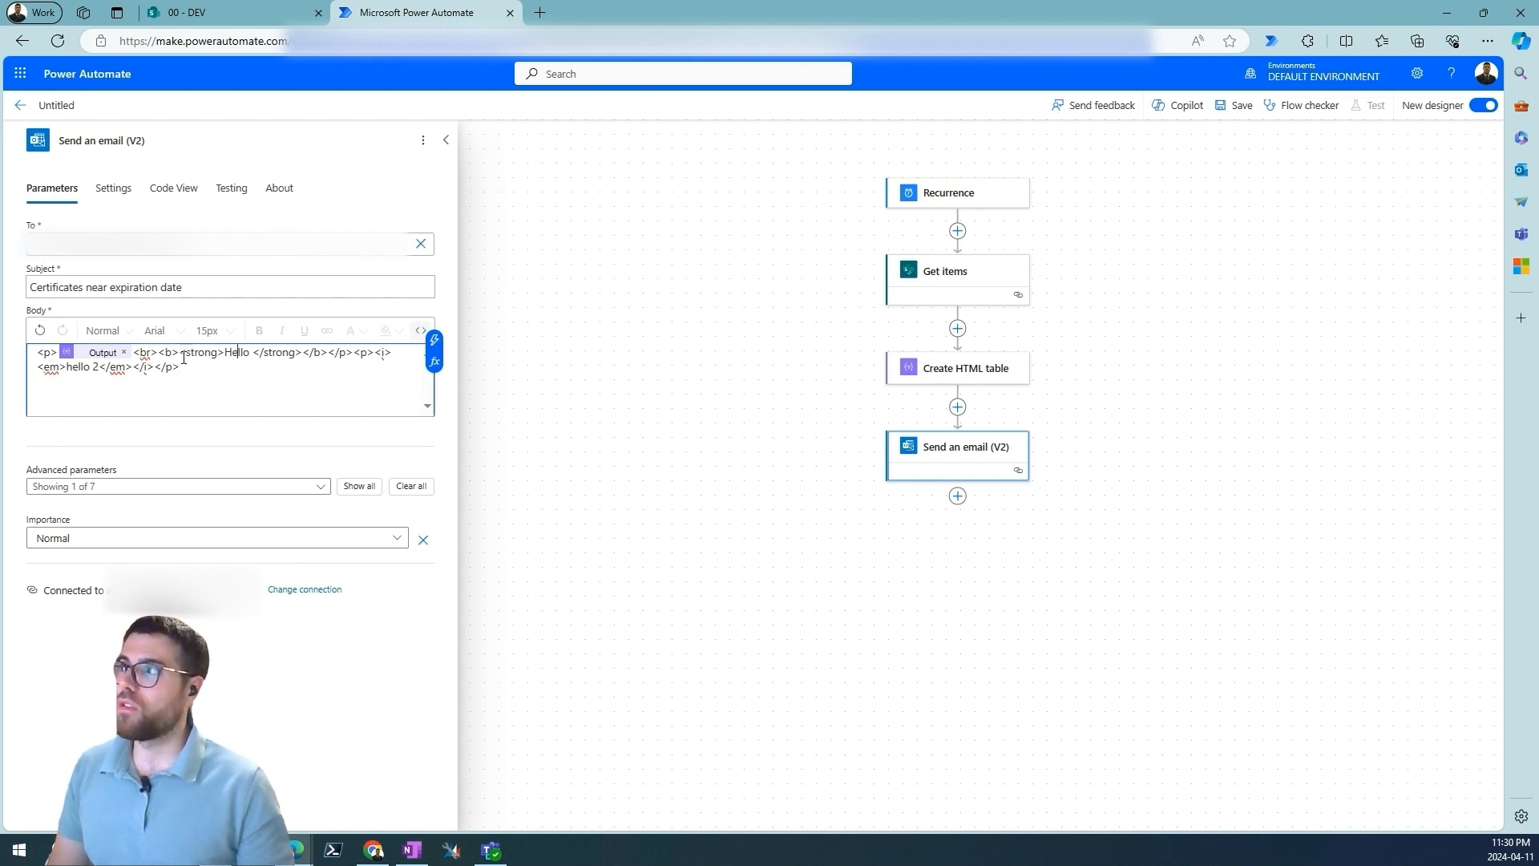
{"action": "left_click_drag", "start_coordinate": [184, 358], "coordinate": [224, 358]}
{"action": "left_click", "coordinate": [219, 359]}
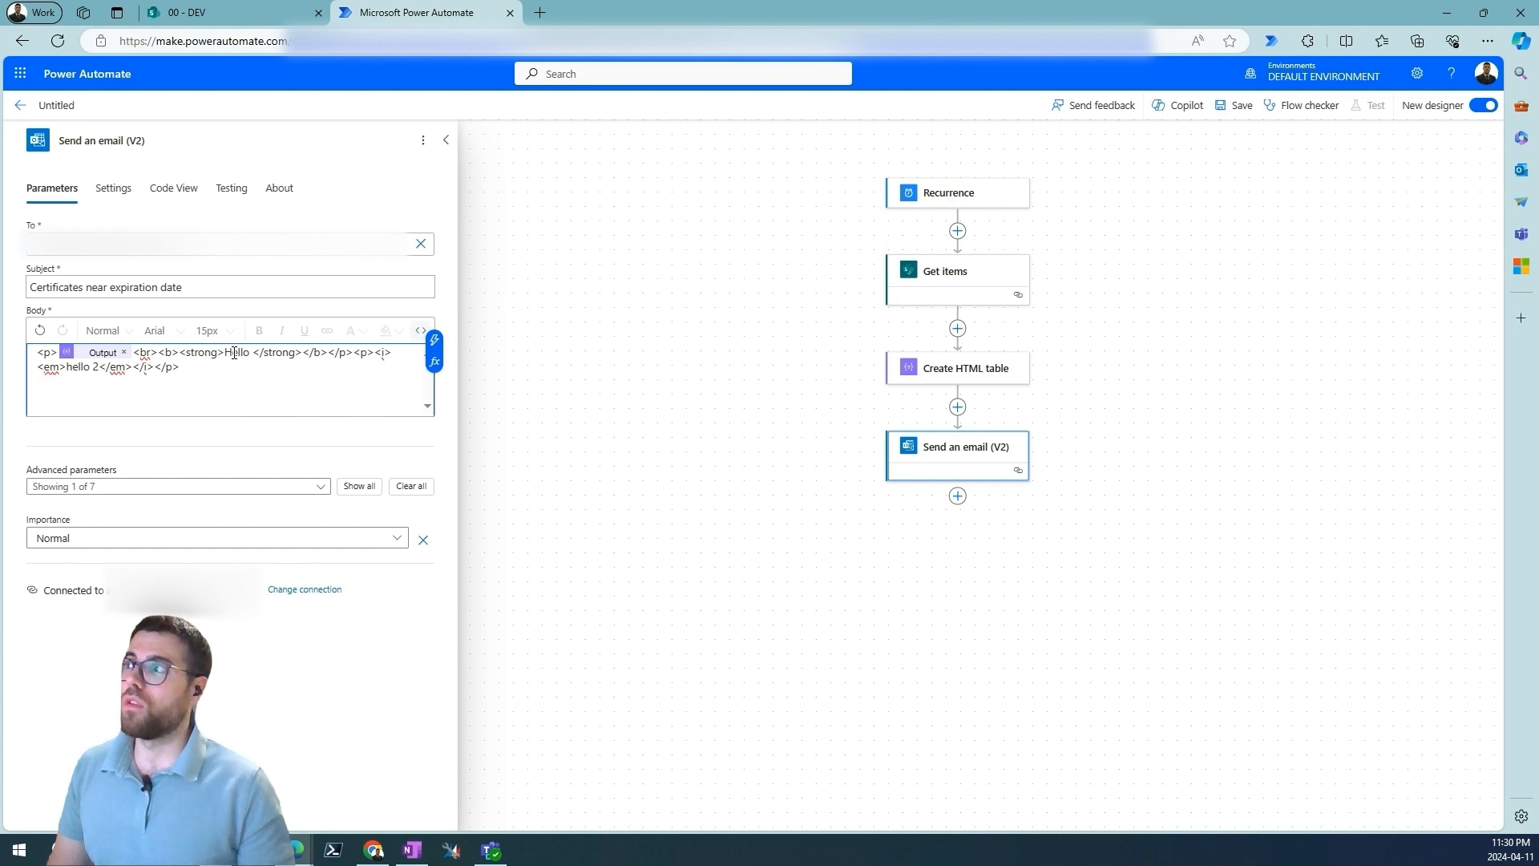
{"action": "double_click", "coordinate": [235, 353]}
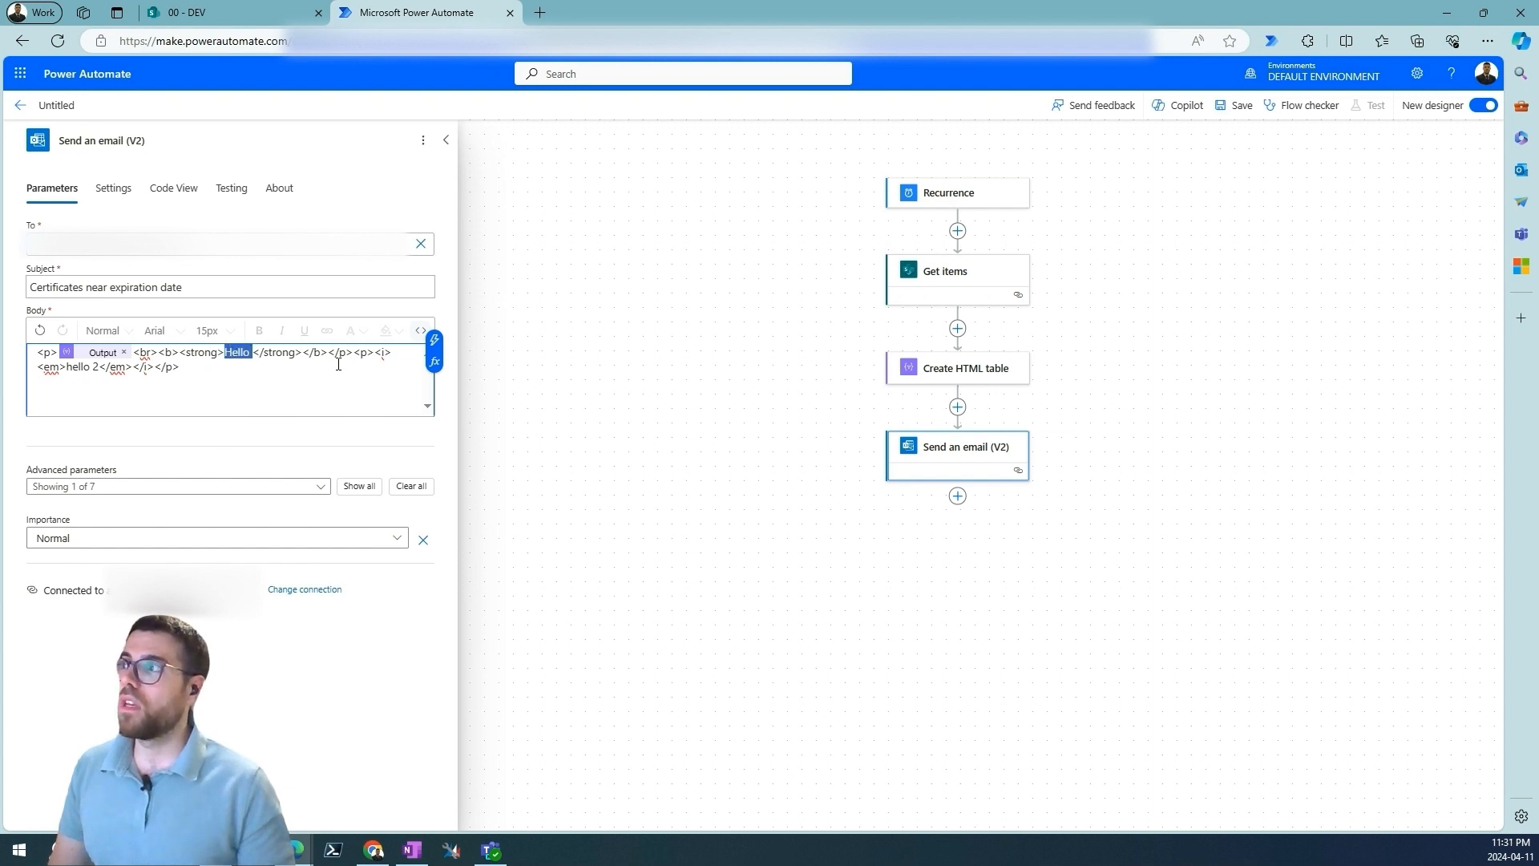
{"action": "left_click_drag", "start_coordinate": [303, 355], "coordinate": [328, 356]}
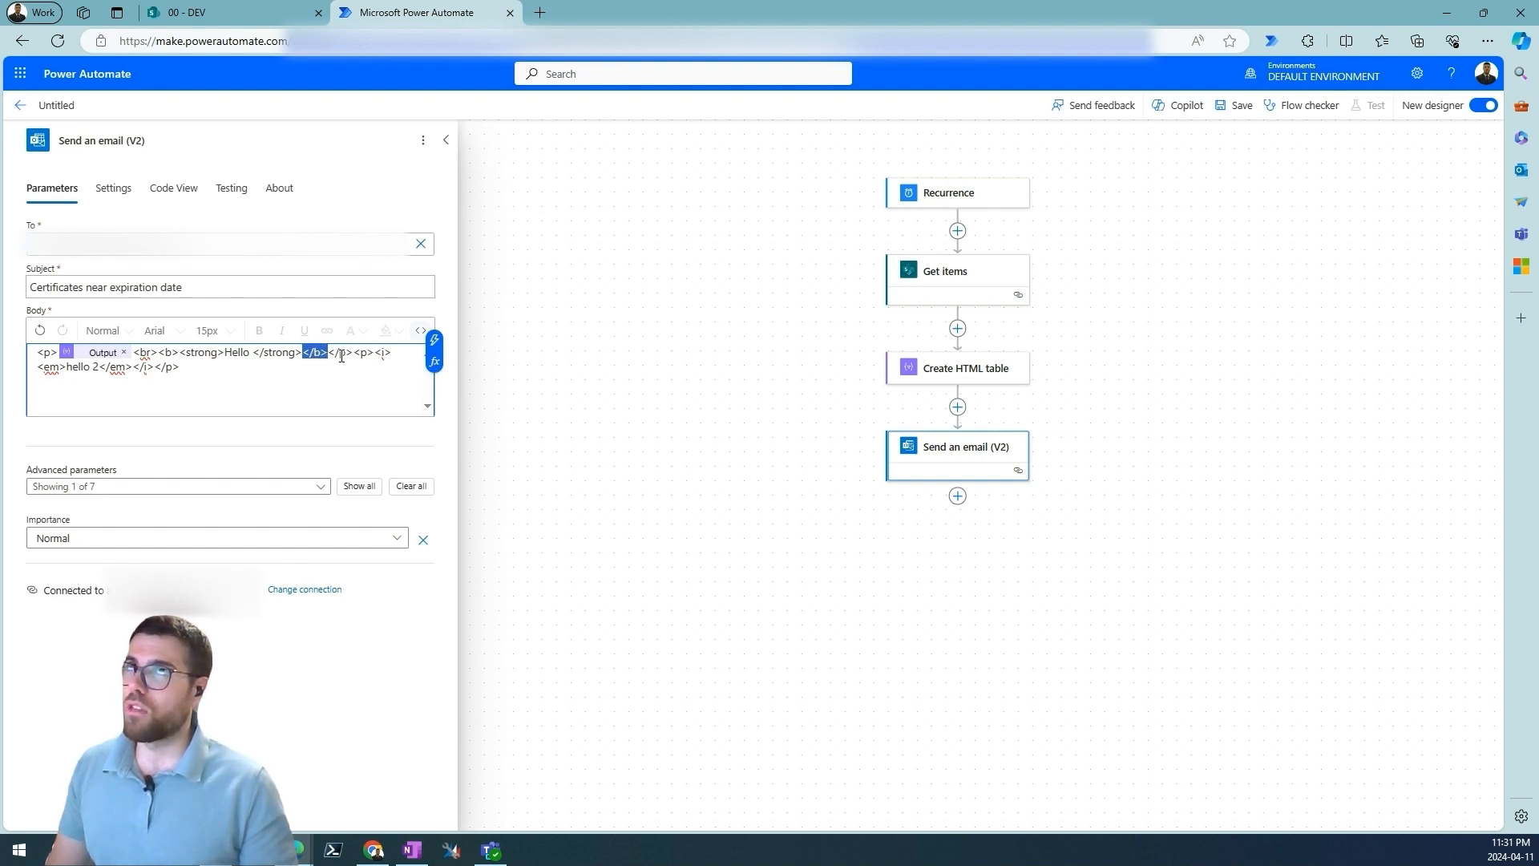
{"action": "left_click", "coordinate": [324, 362]}
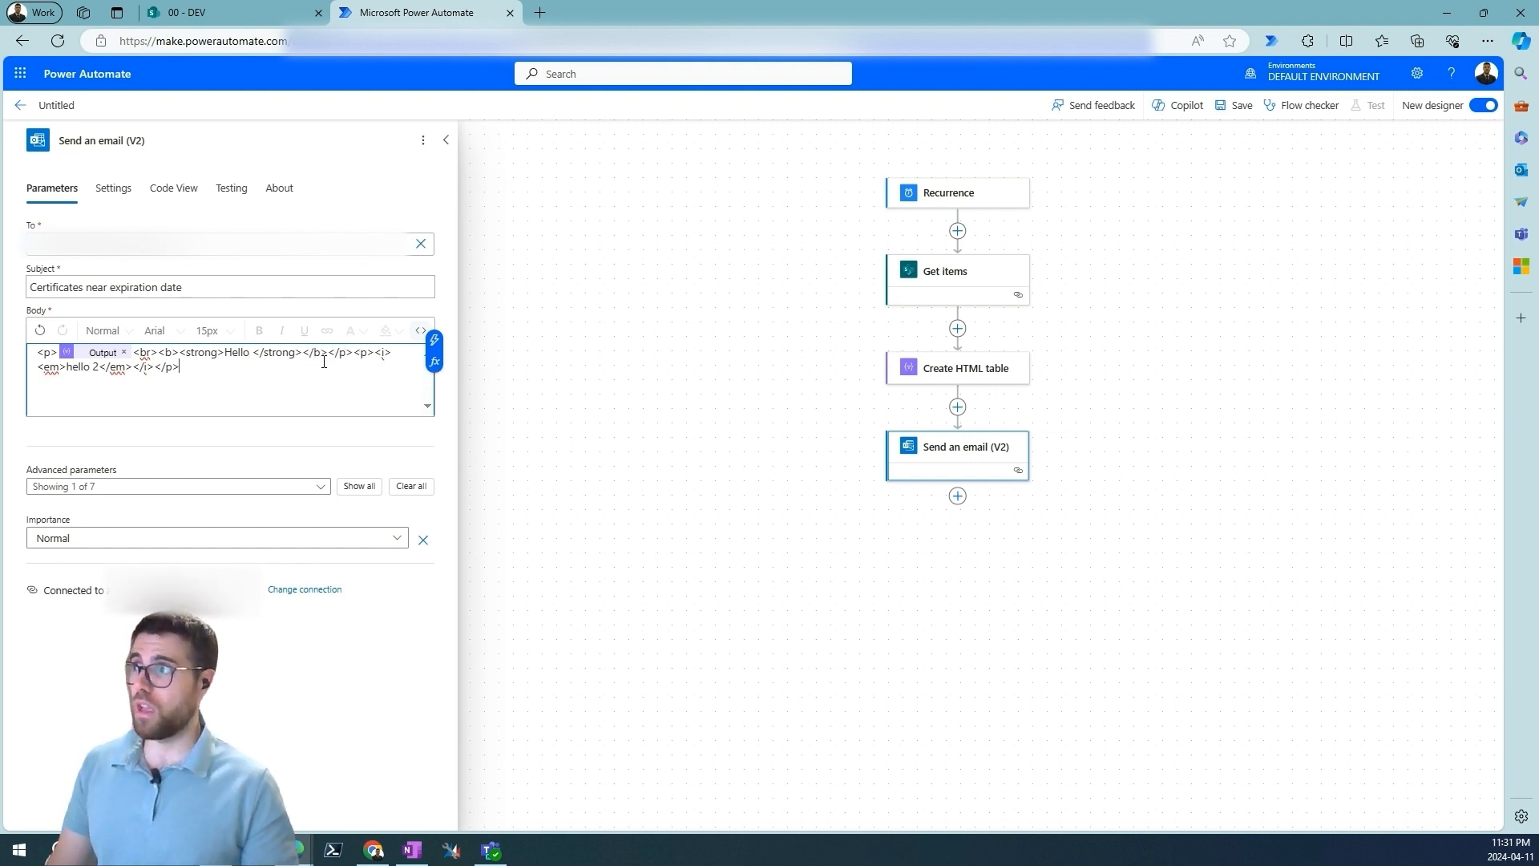
- Replace the Hello and hello 2 HTML after the Output token with the copied style block that formats the table, its cells and header
{"action": "left_click_drag", "start_coordinate": [303, 352], "coordinate": [392, 354]}
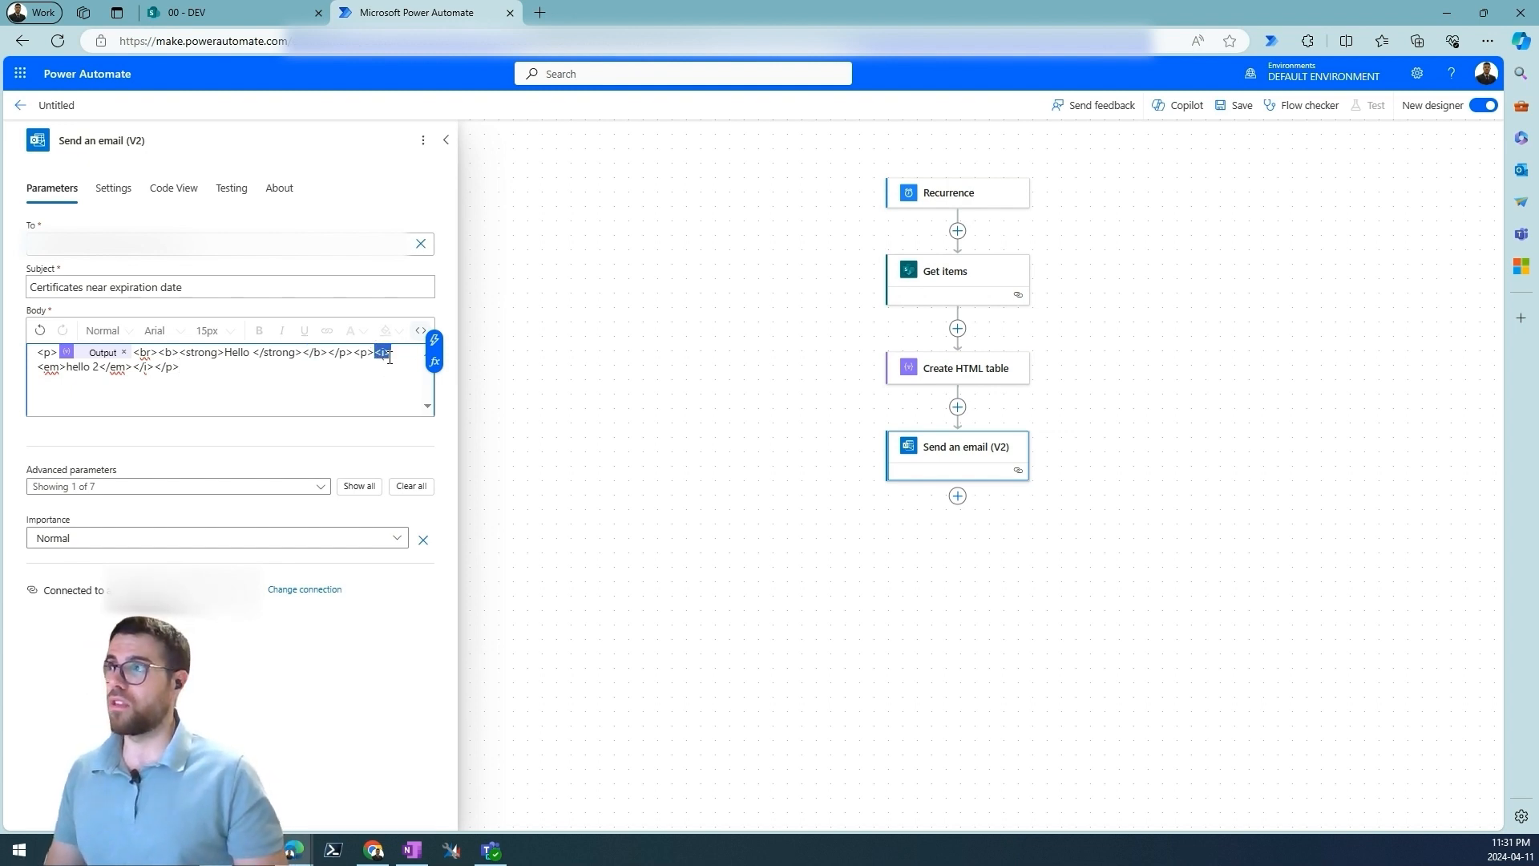
{"action": "left_click", "coordinate": [384, 354]}
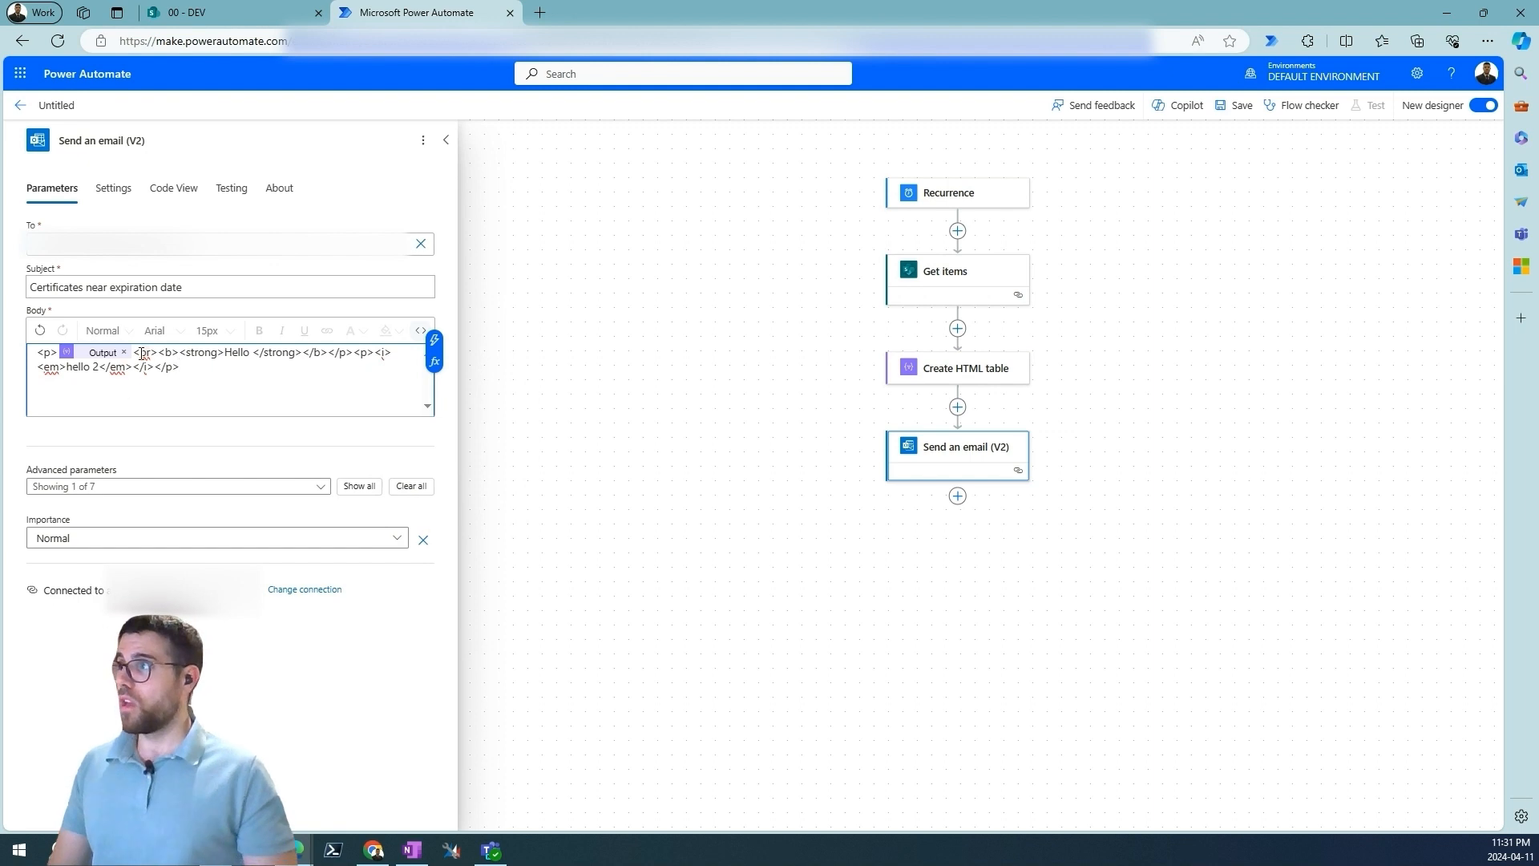
{"action": "left_click_drag", "start_coordinate": [159, 354], "coordinate": [230, 385]}
{"action": "key", "text": "Delete"}
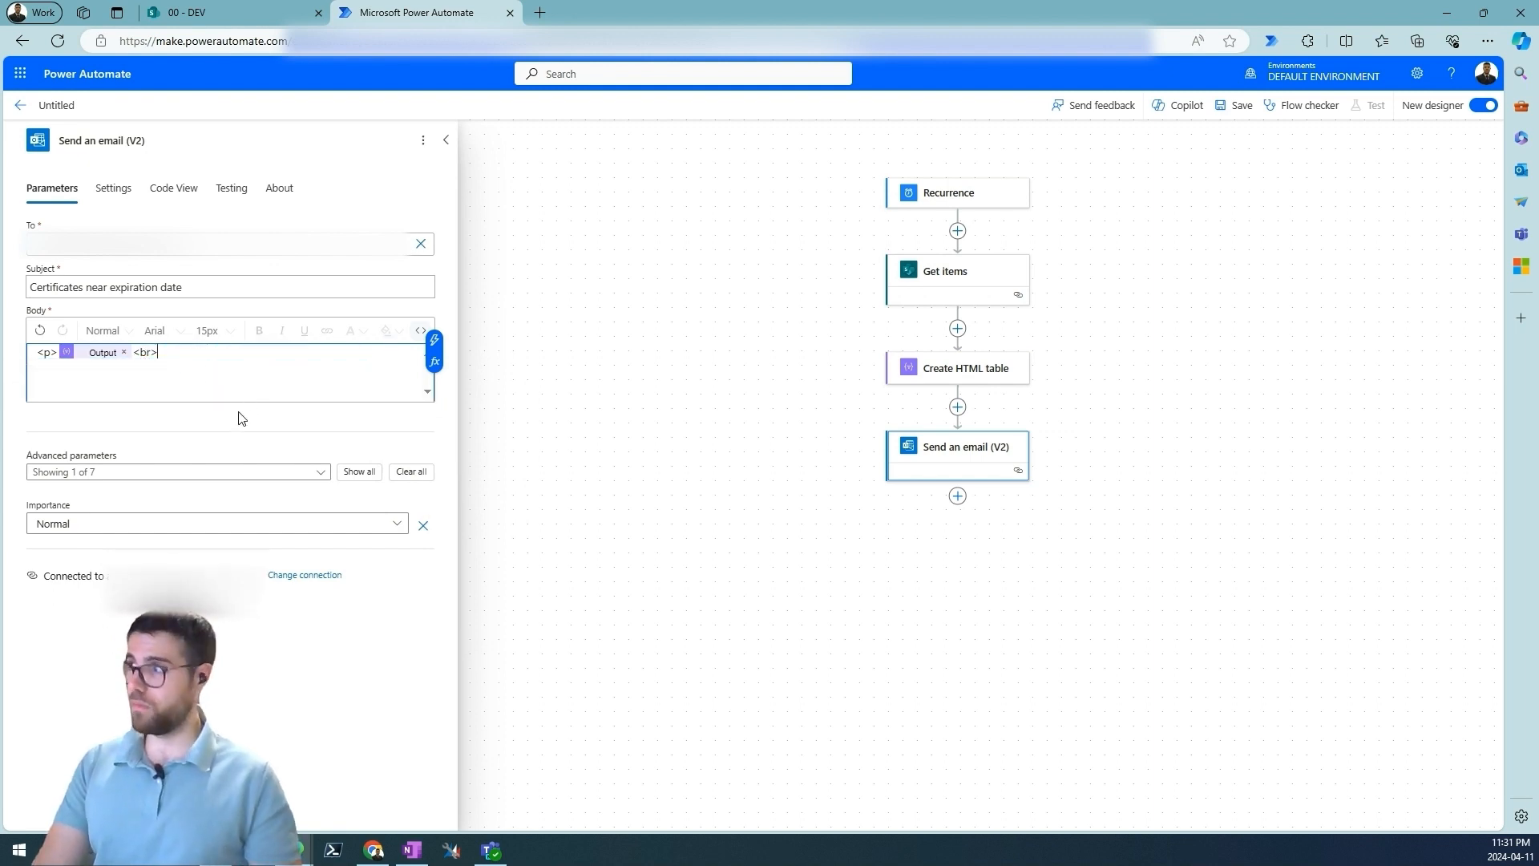
{"action": "key", "text": "ctrl+v"}
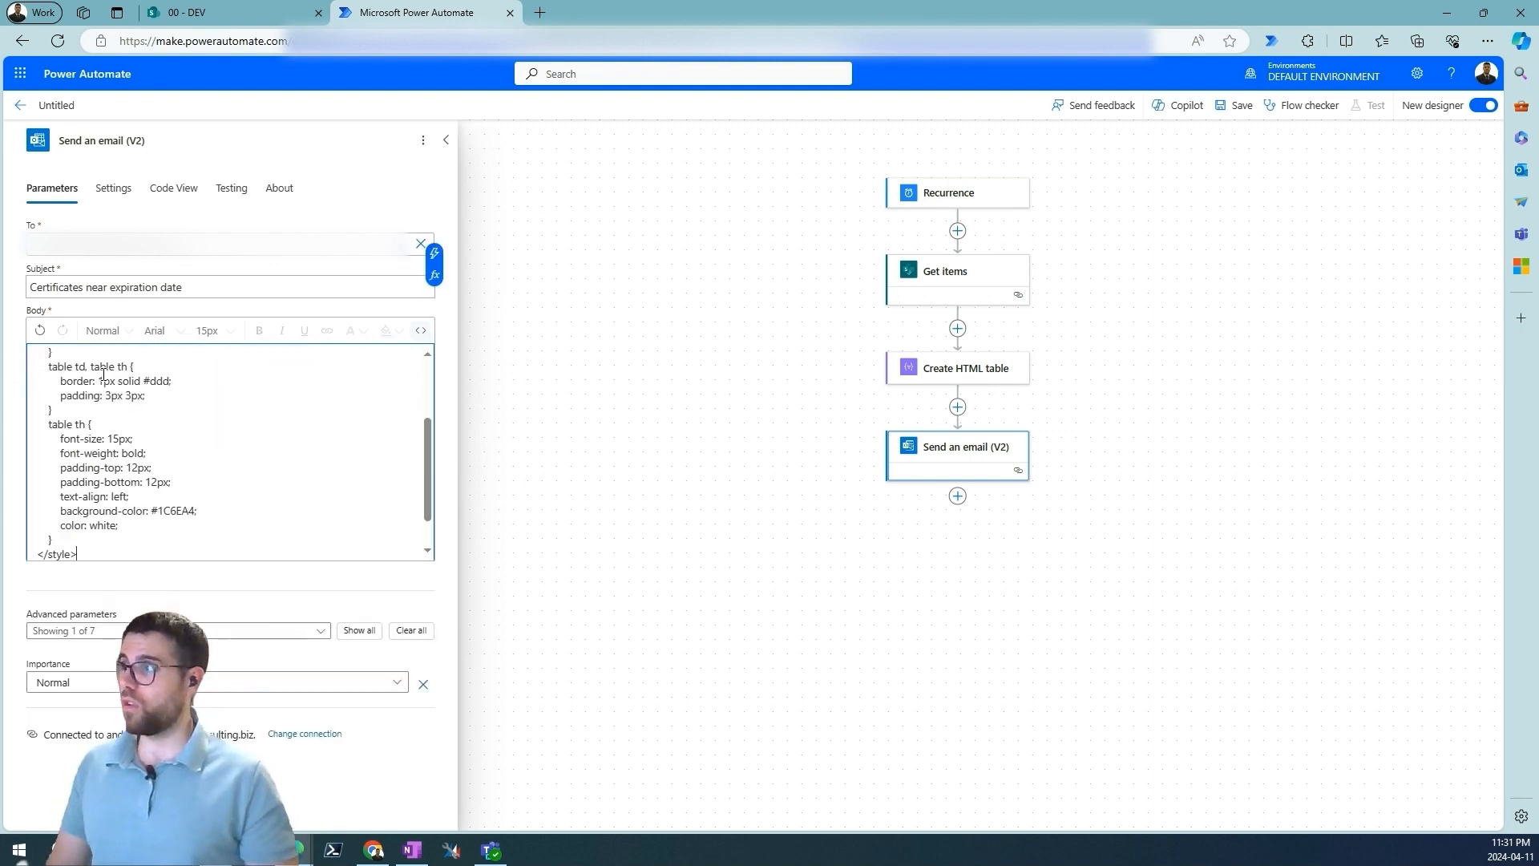
- Examine the CSS rules for table, td and th in the email body's style block
{"action": "scroll", "coordinate": [127, 497], "scroll_direction": "up", "scroll_amount": 3}
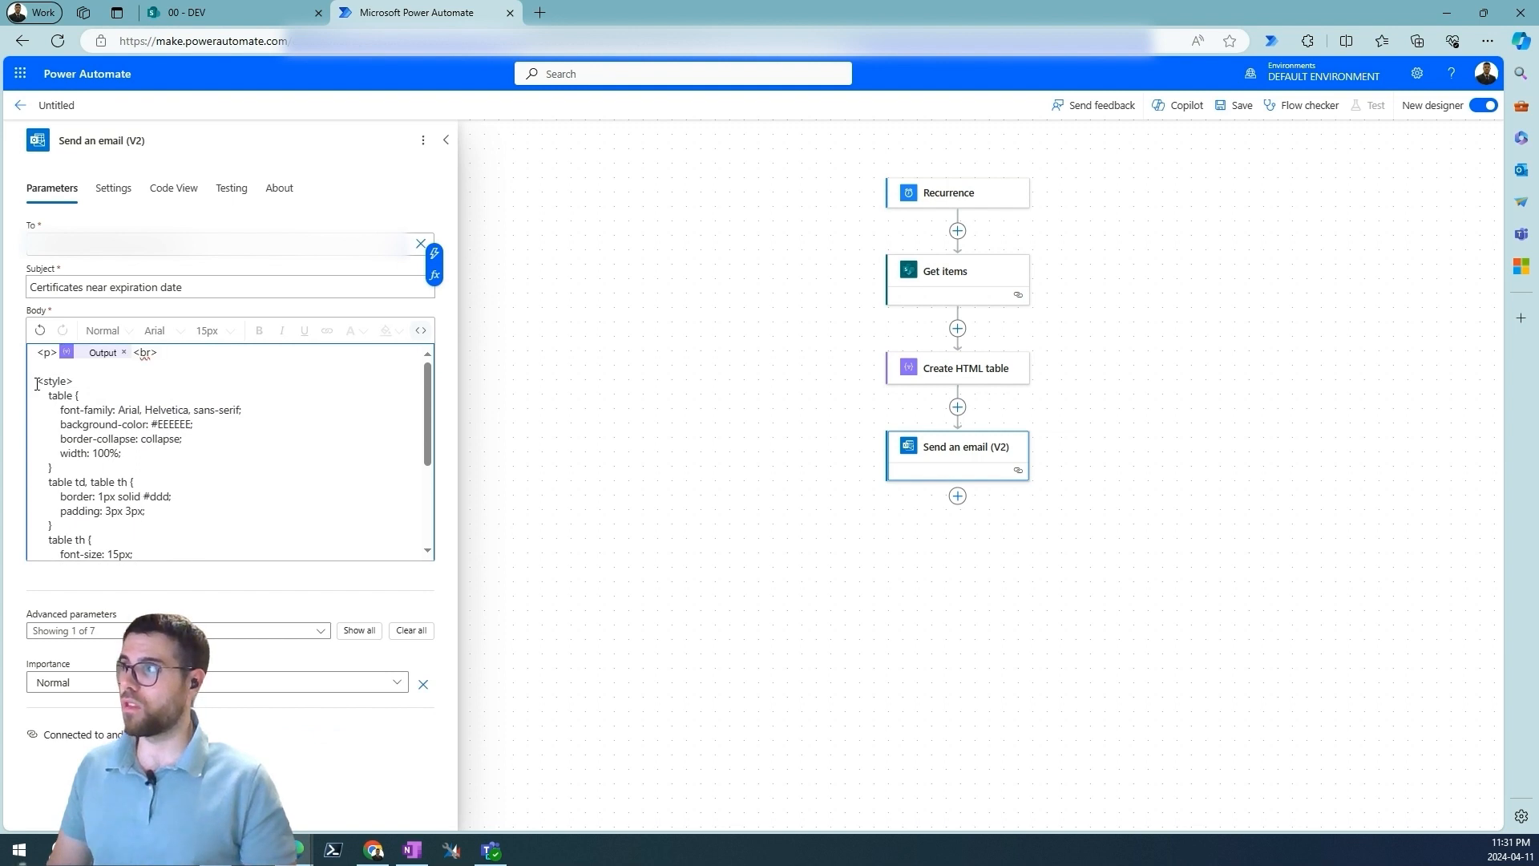
{"action": "left_click_drag", "start_coordinate": [37, 384], "coordinate": [124, 611]}
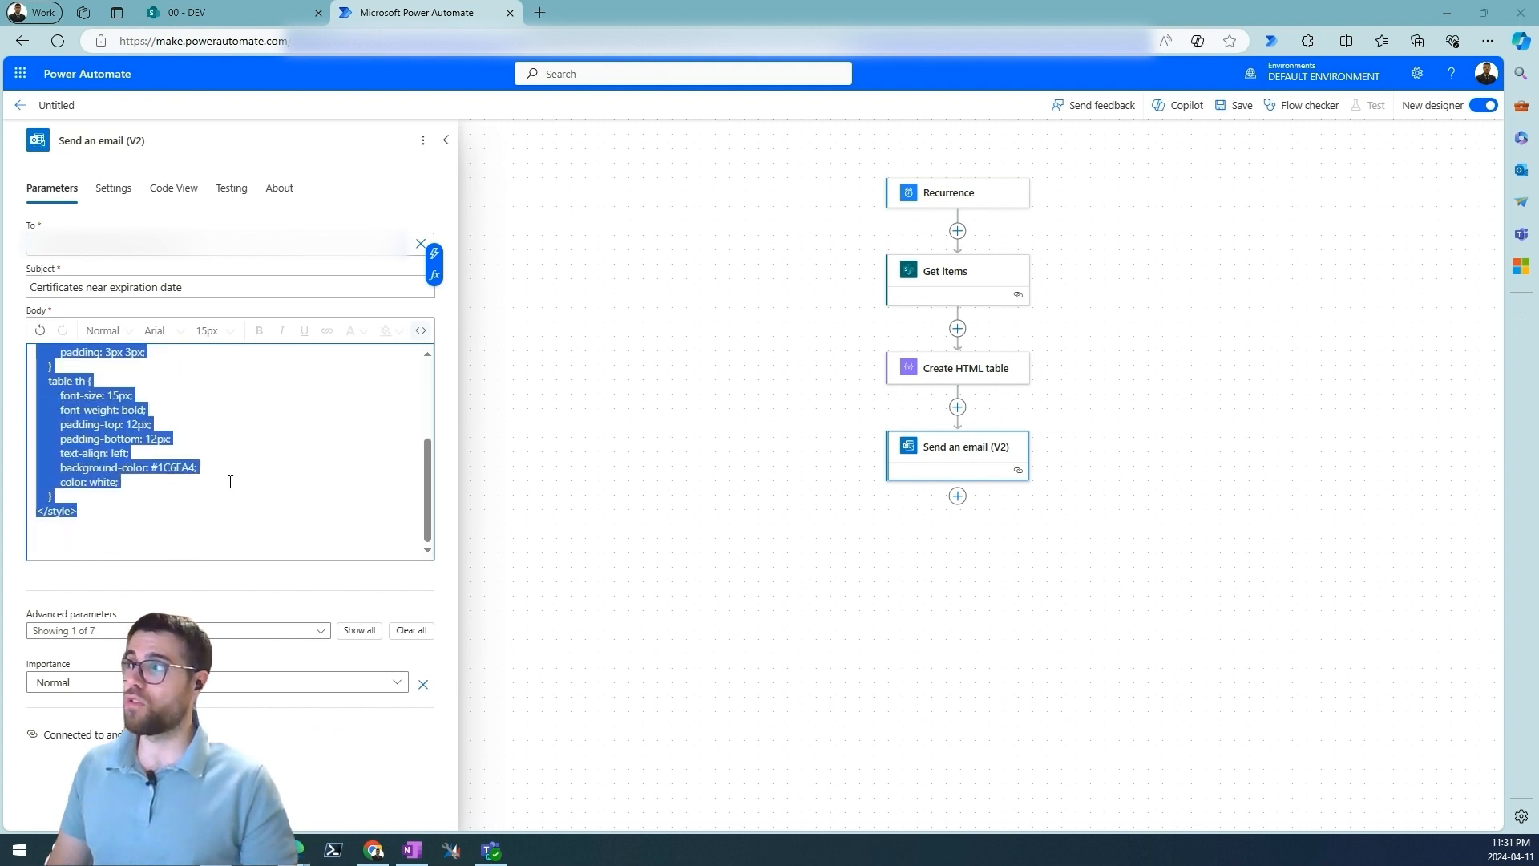
{"action": "left_click", "coordinate": [210, 430]}
{"action": "scroll", "coordinate": [174, 450], "scroll_direction": "up", "scroll_amount": 3}
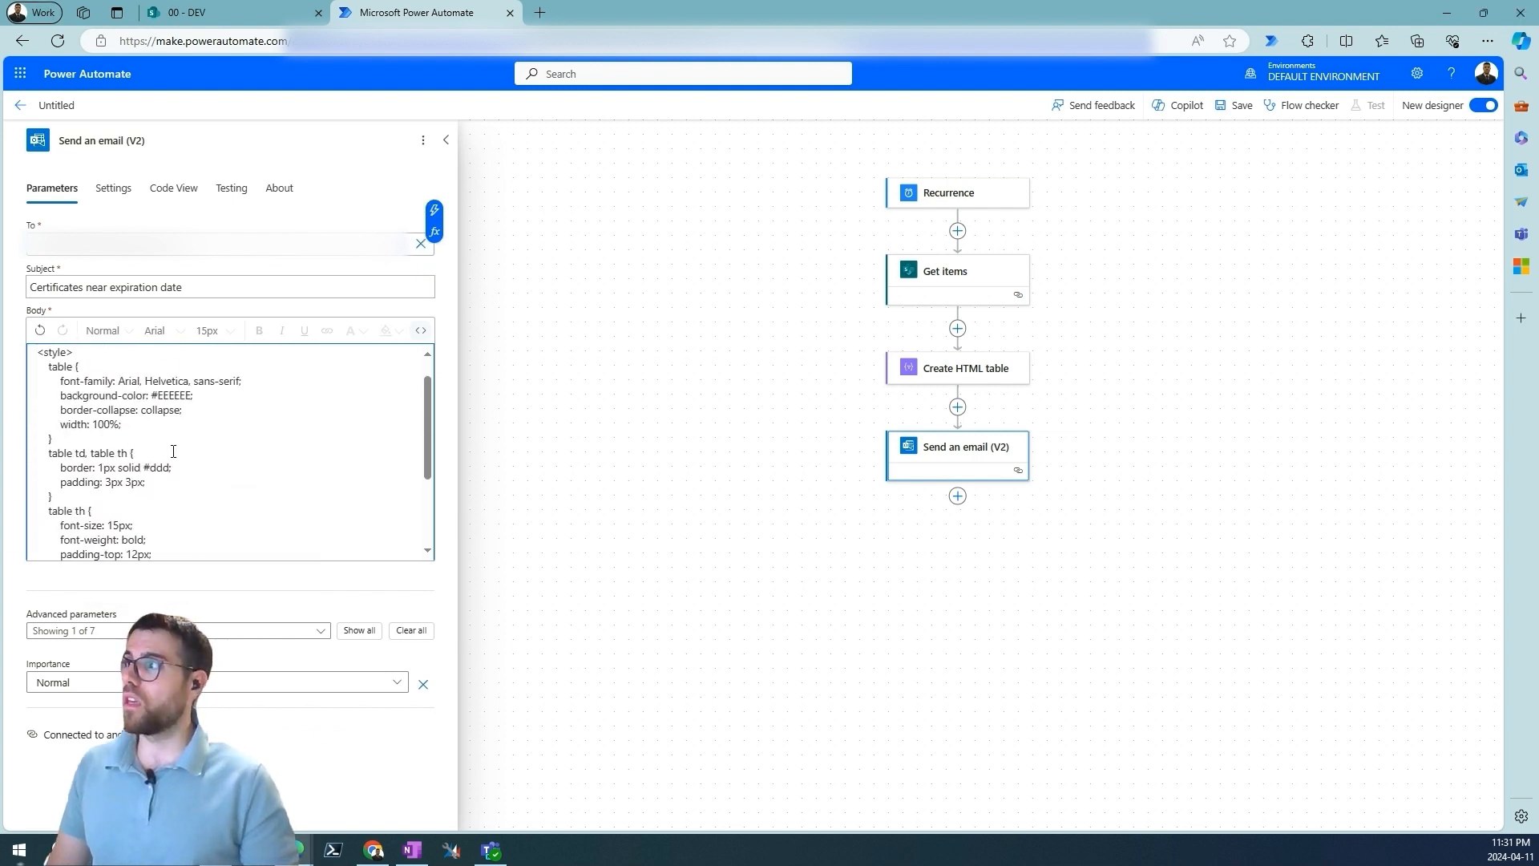
{"action": "scroll", "coordinate": [173, 450], "scroll_direction": "up", "scroll_amount": 1}
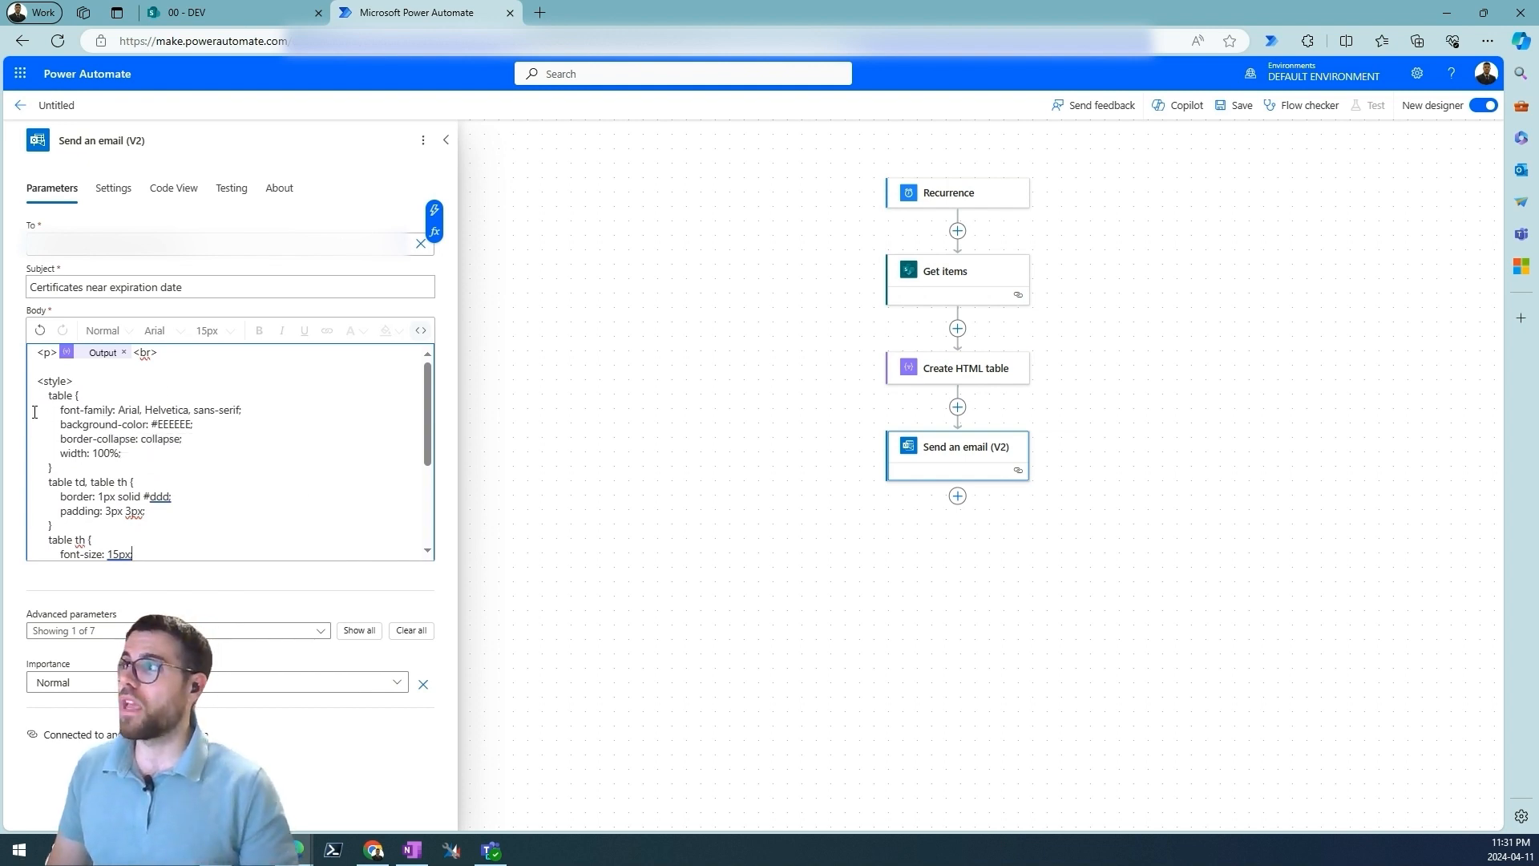
{"action": "left_click_drag", "start_coordinate": [48, 395], "coordinate": [67, 395]}
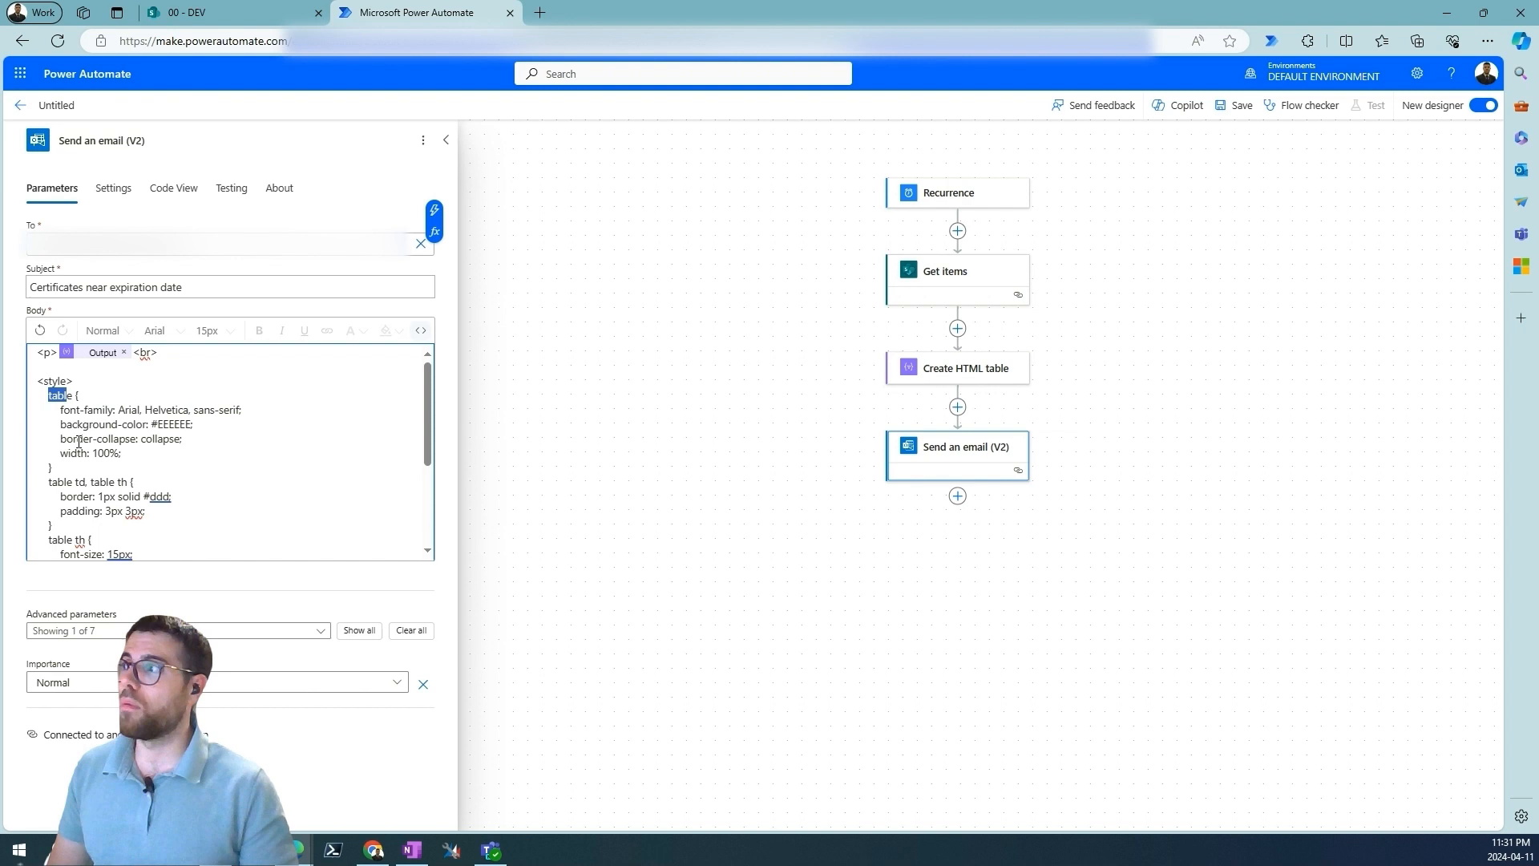
{"action": "left_click", "coordinate": [116, 472]}
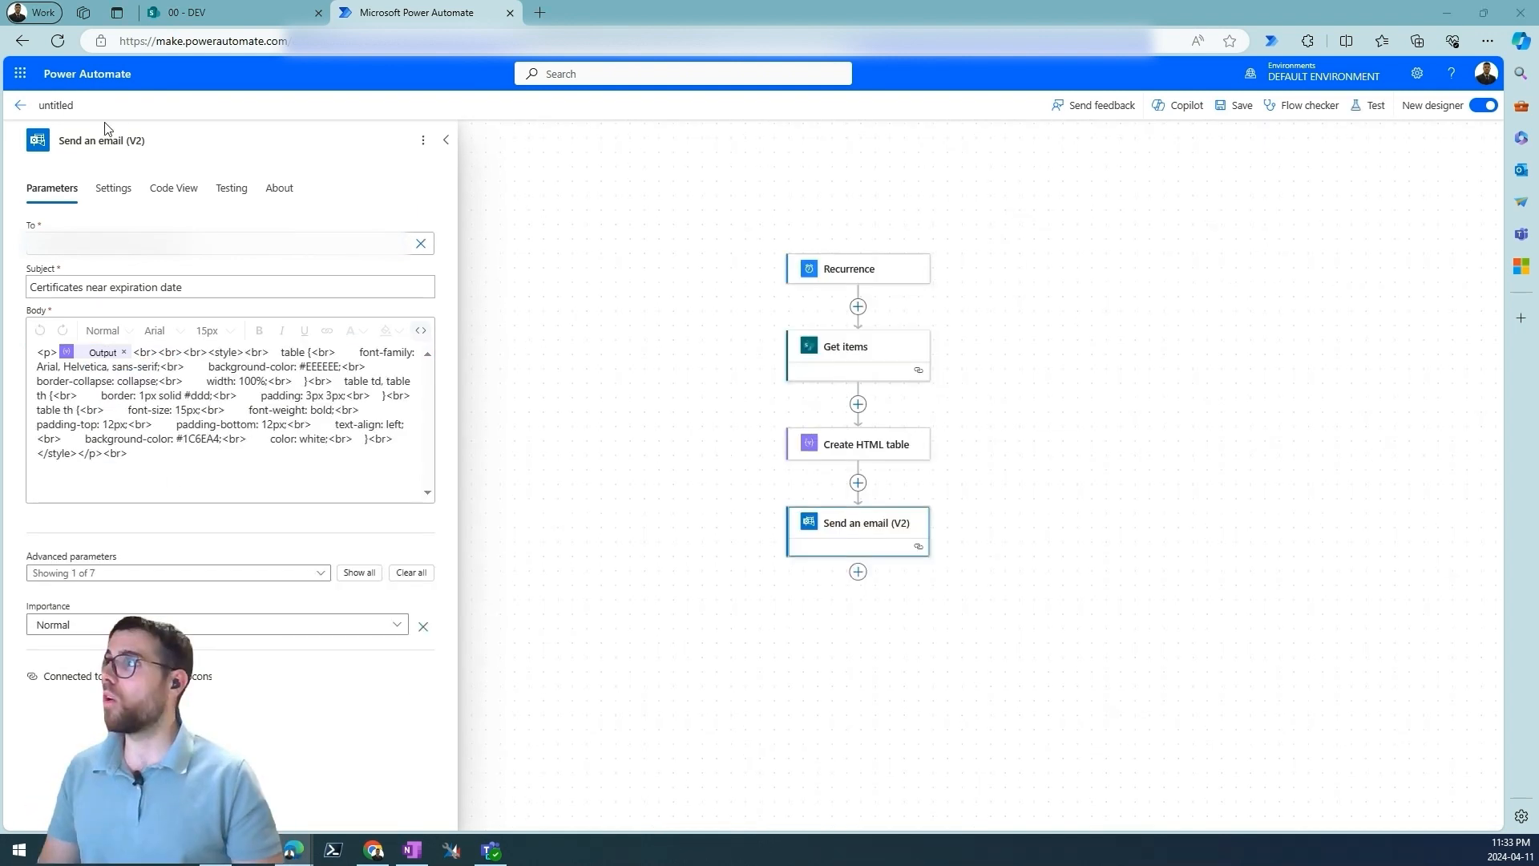
- Rename the flow "Automatic notification for certificate expiration" and save it
{"action": "double_click", "coordinate": [55, 105]}
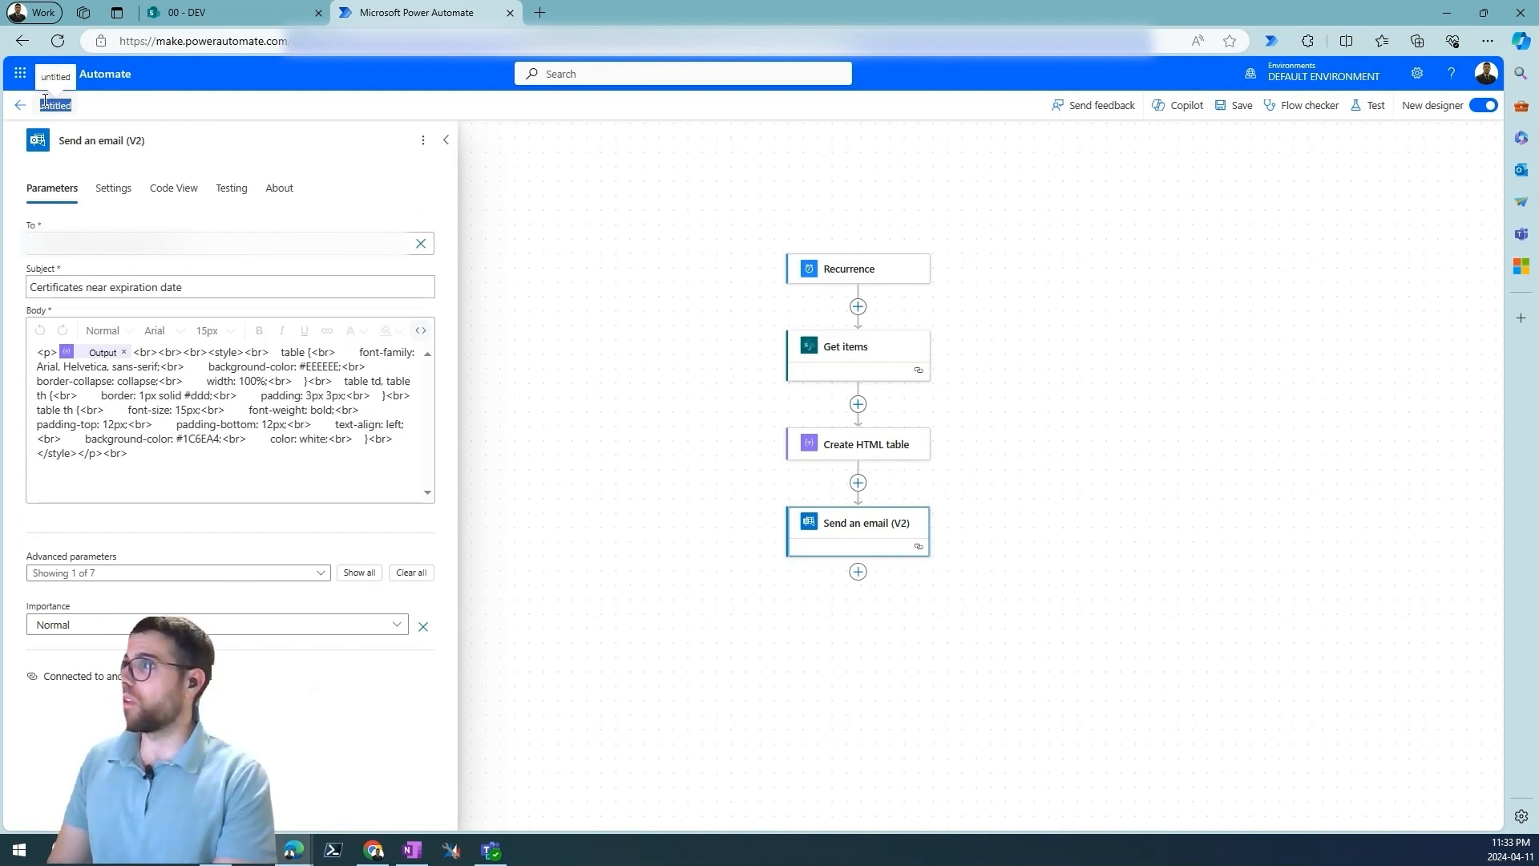
{"action": "type", "text": "Automatic"}
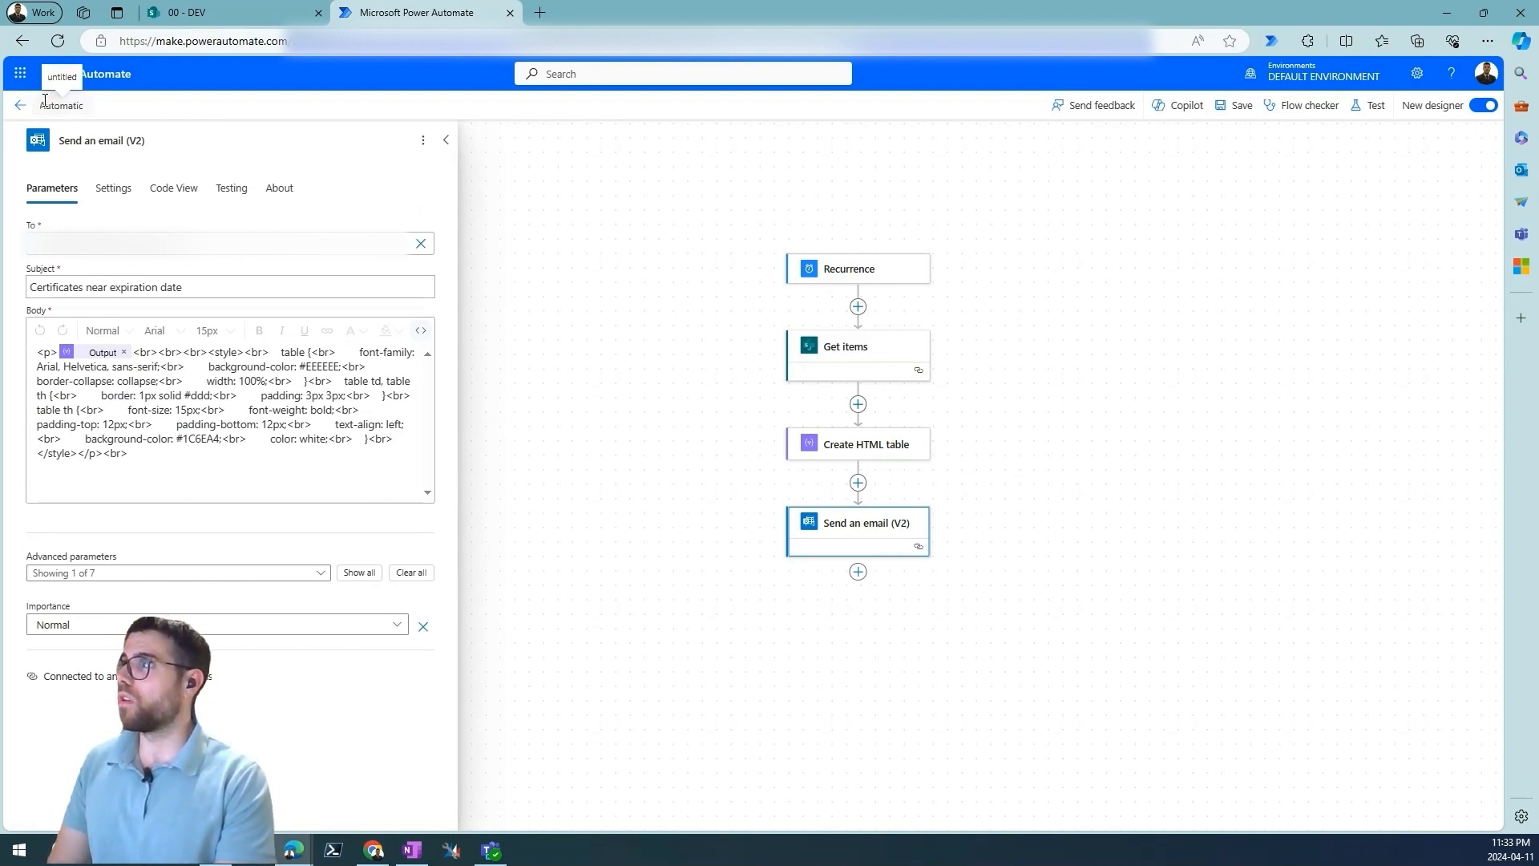
{"action": "type", "text": " notification"}
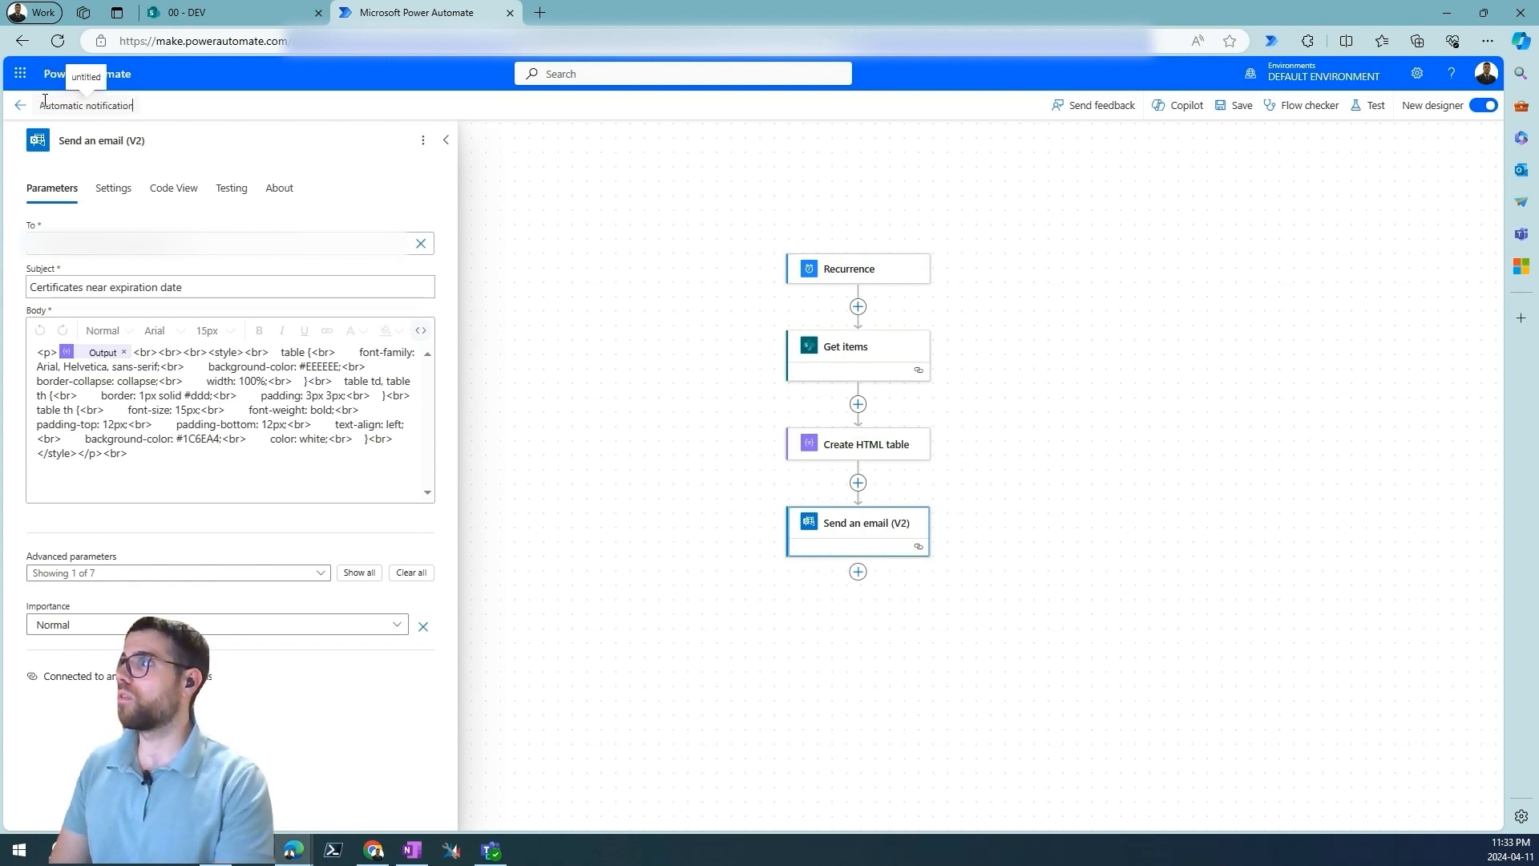
{"action": "type", "text": " for certificate exp"}
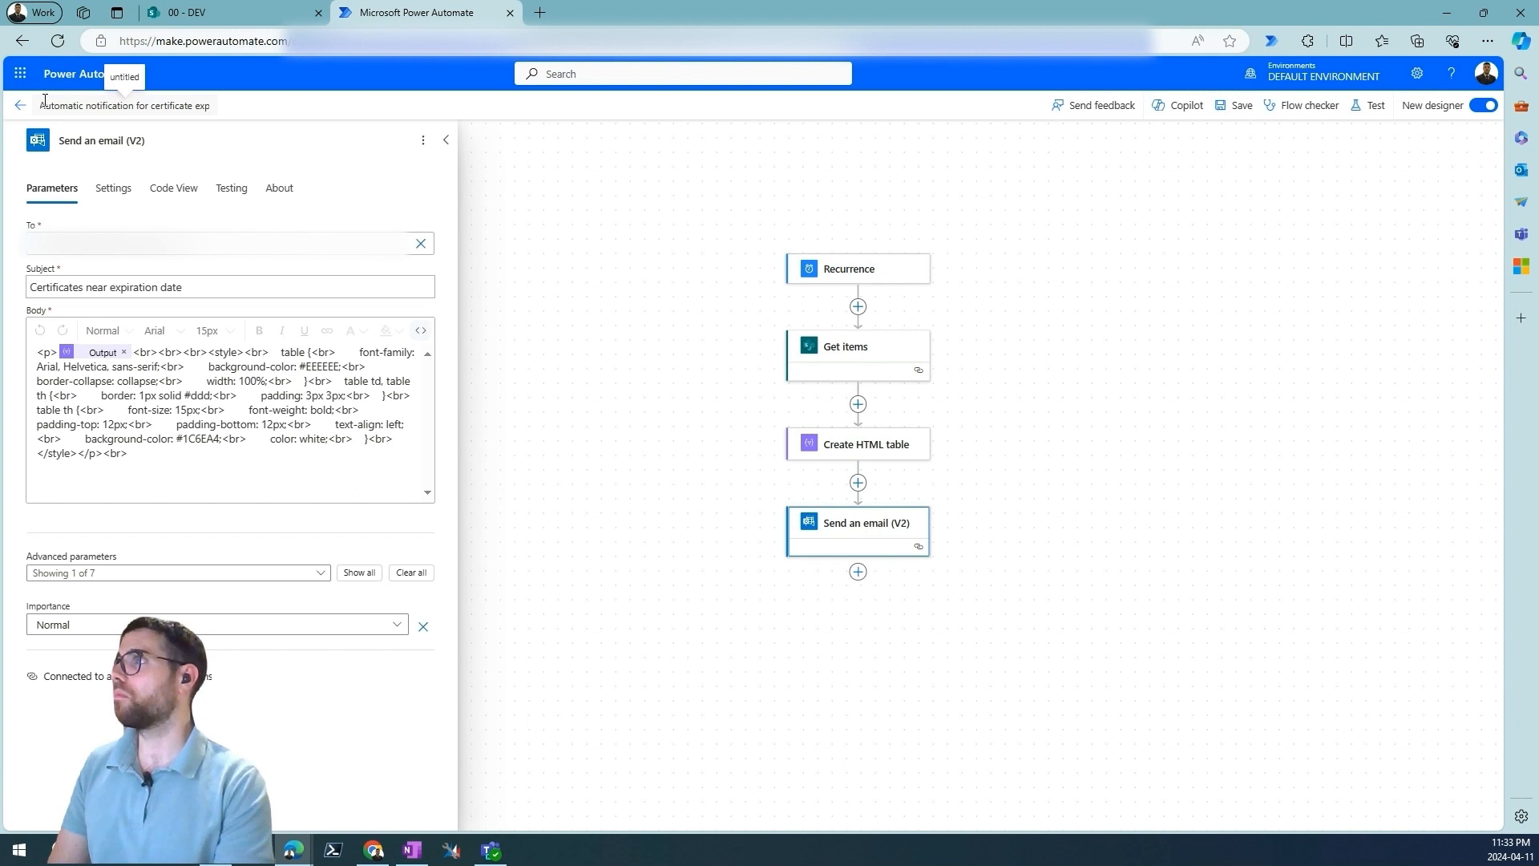
{"action": "type", "text": "iration"}
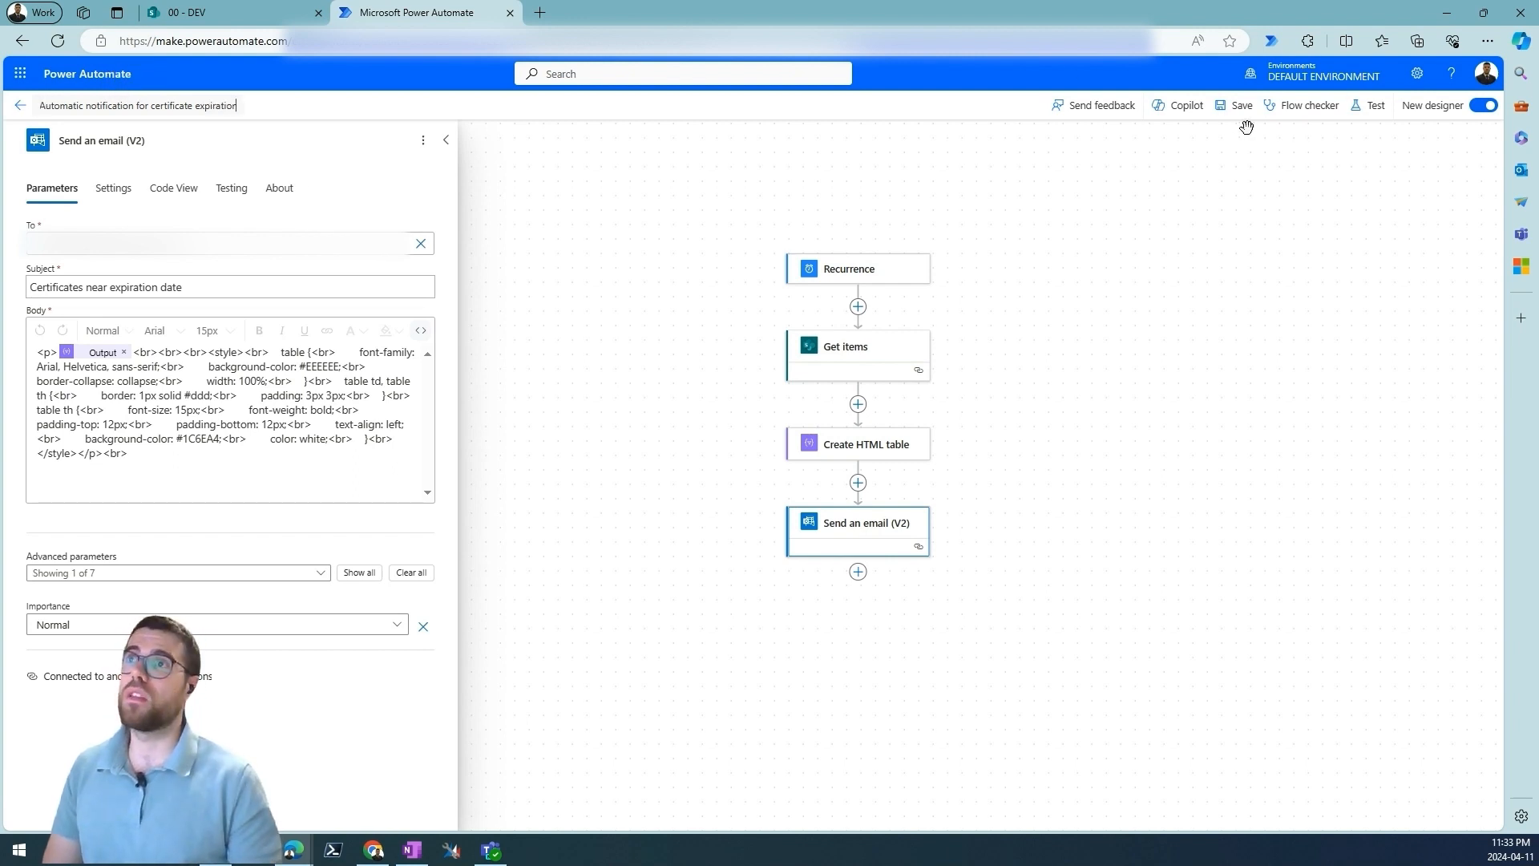
{"action": "left_click", "coordinate": [1237, 105]}
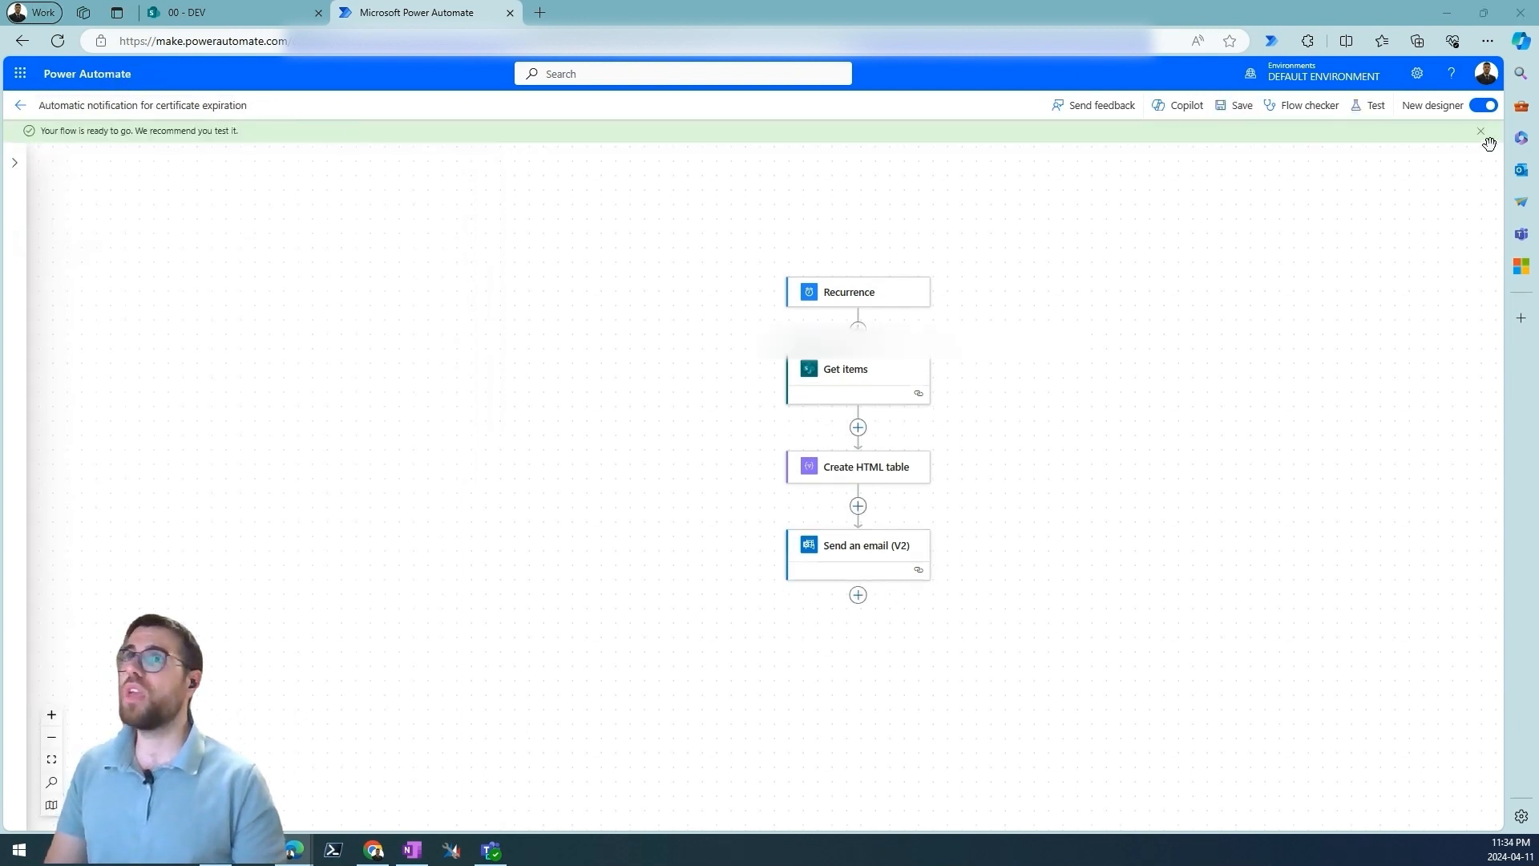
- Test the flow manually by running it and open the resulting run
{"action": "left_click", "coordinate": [1361, 112]}
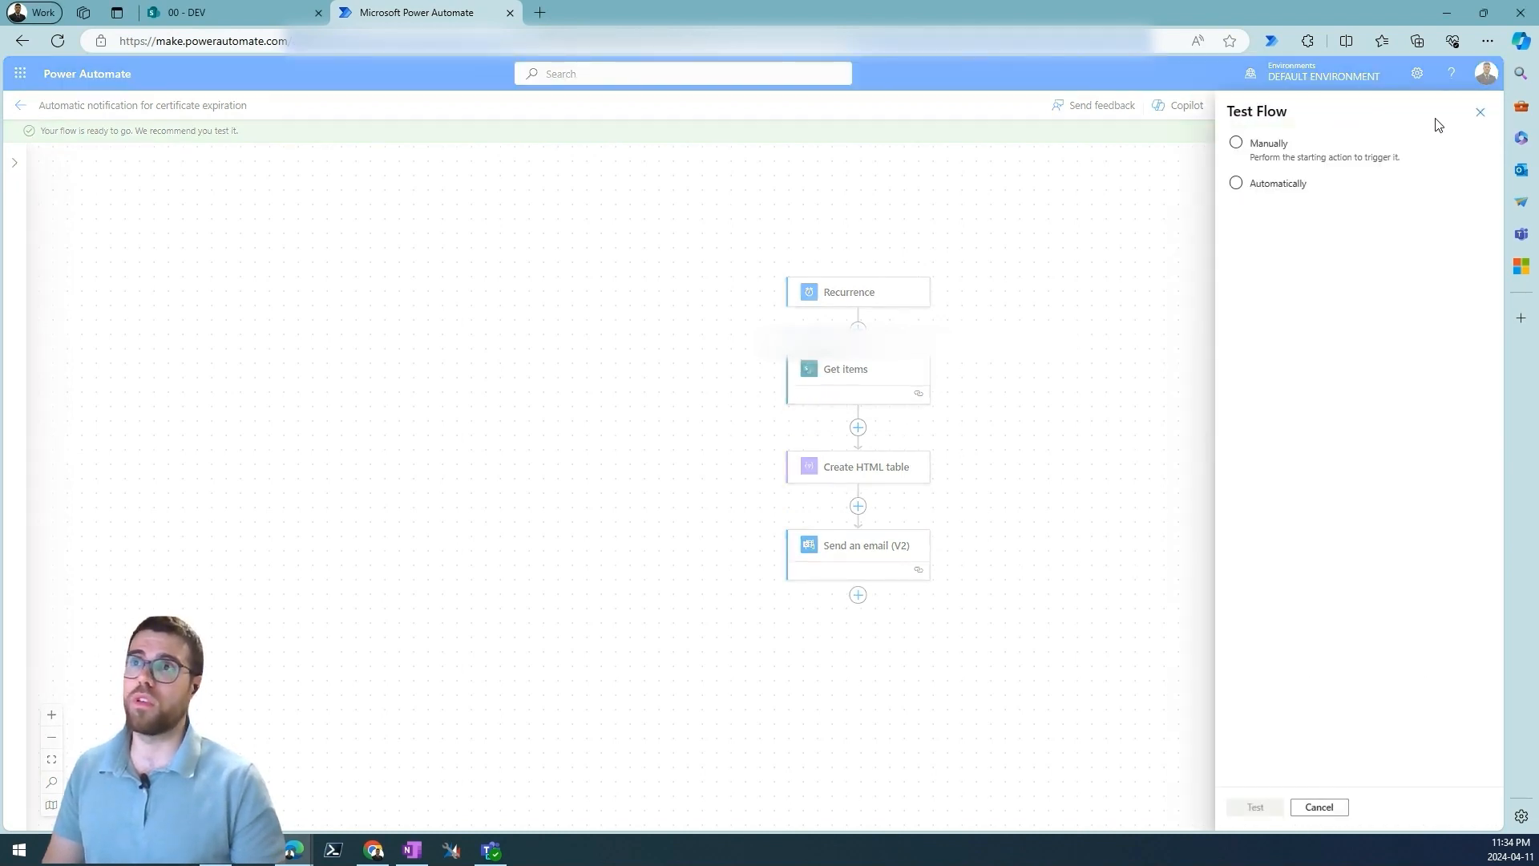
{"action": "left_click", "coordinate": [1272, 146]}
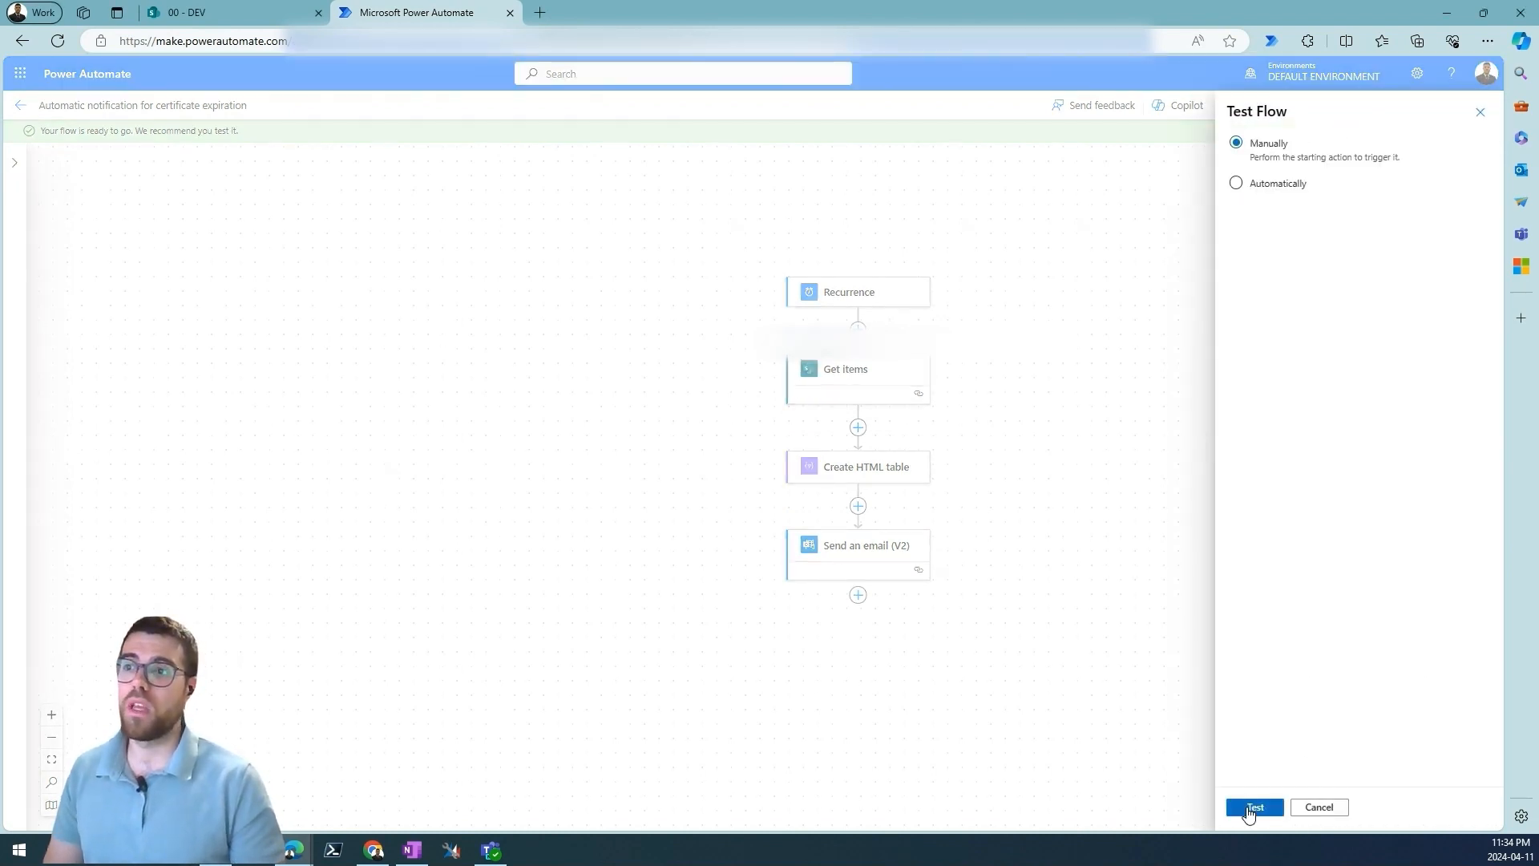
{"action": "left_click", "coordinate": [1250, 808]}
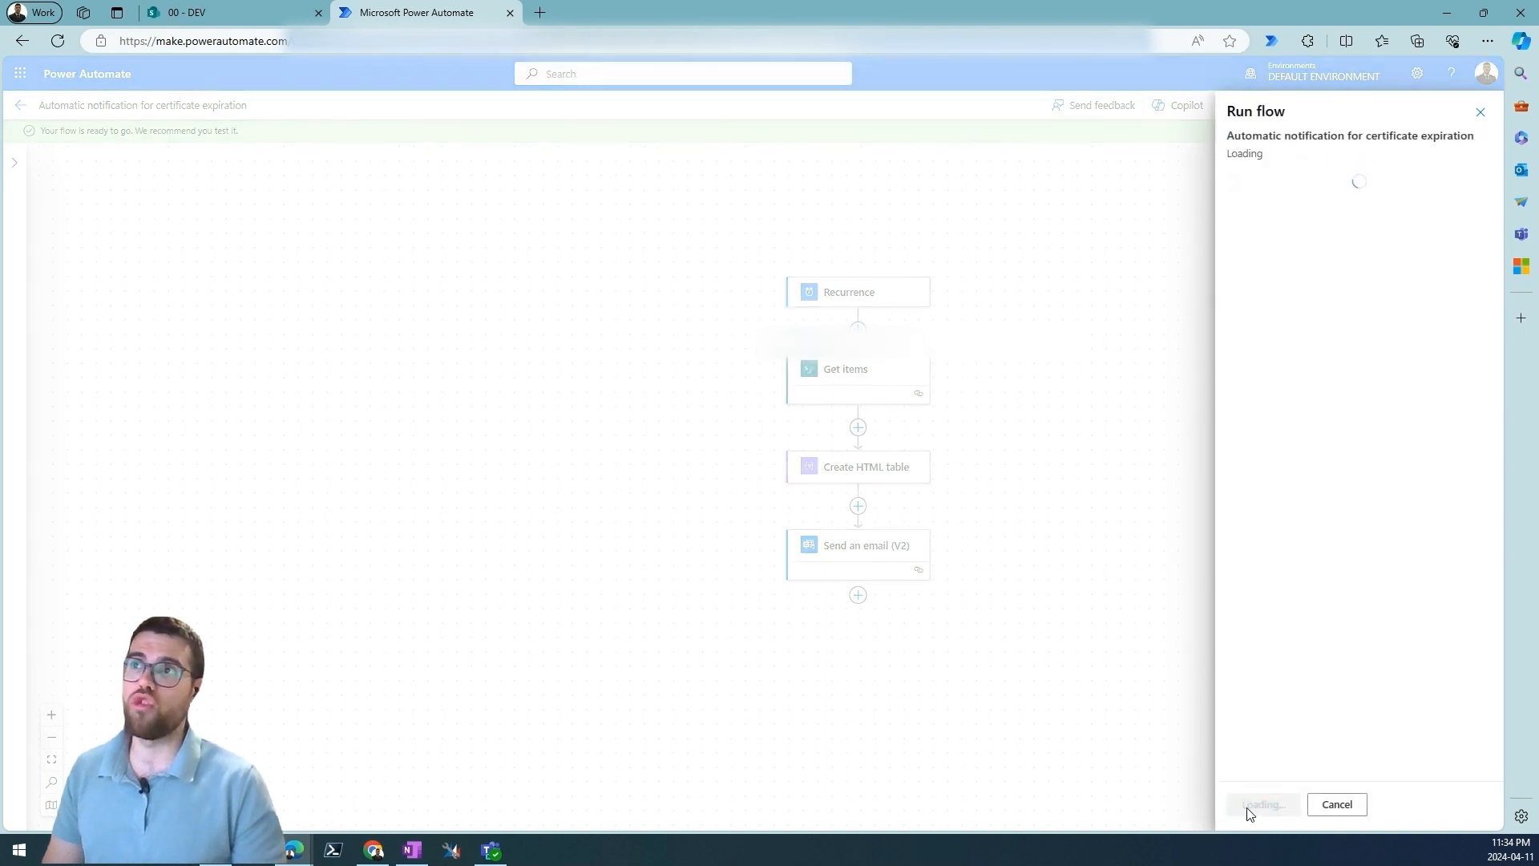
{"action": "left_click", "coordinate": [1251, 807]}
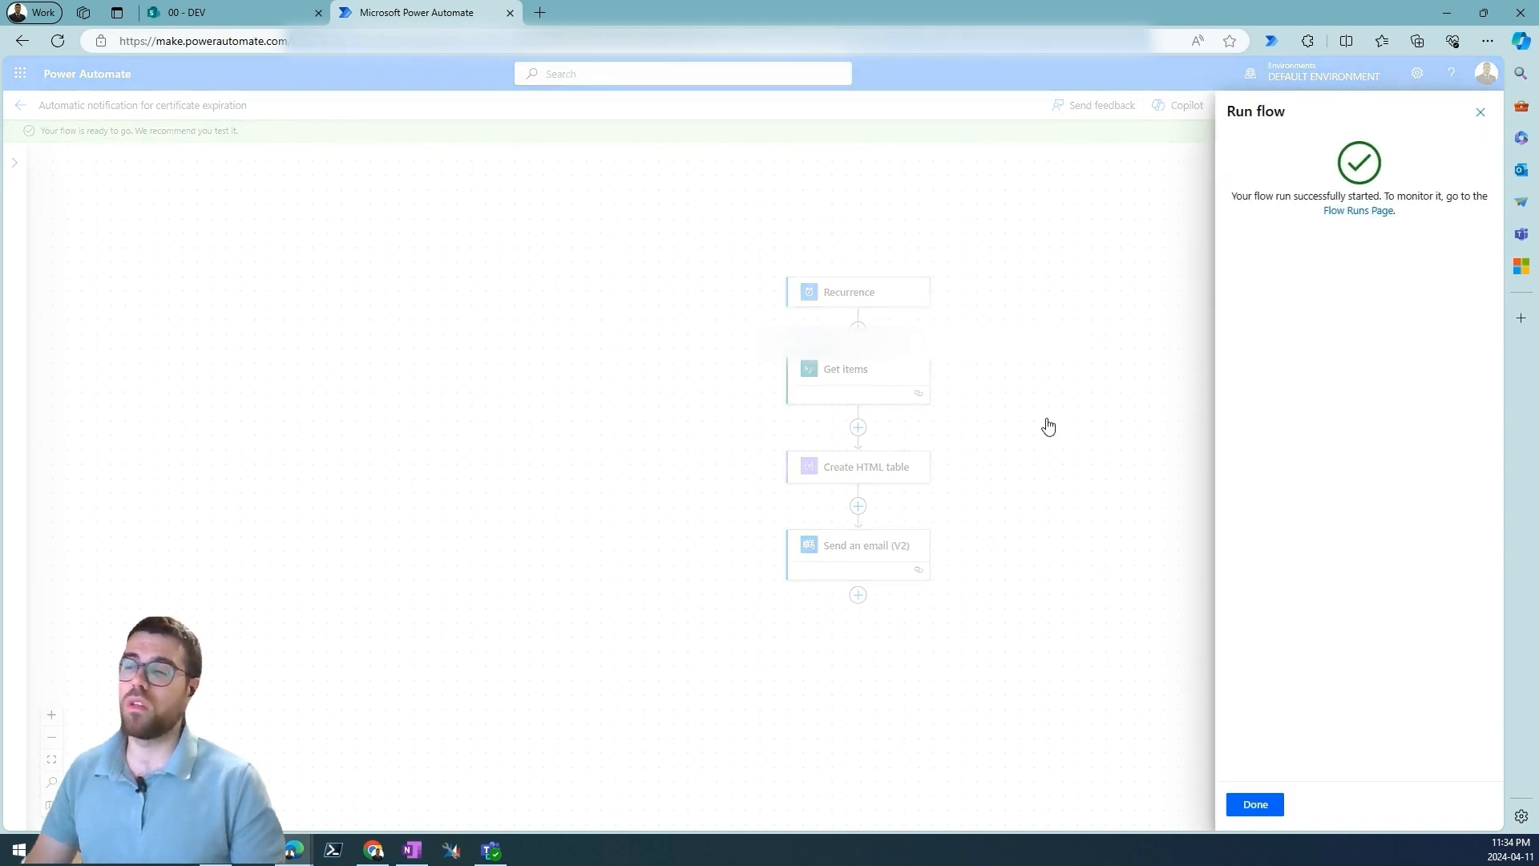
{"action": "left_click", "coordinate": [1256, 805]}
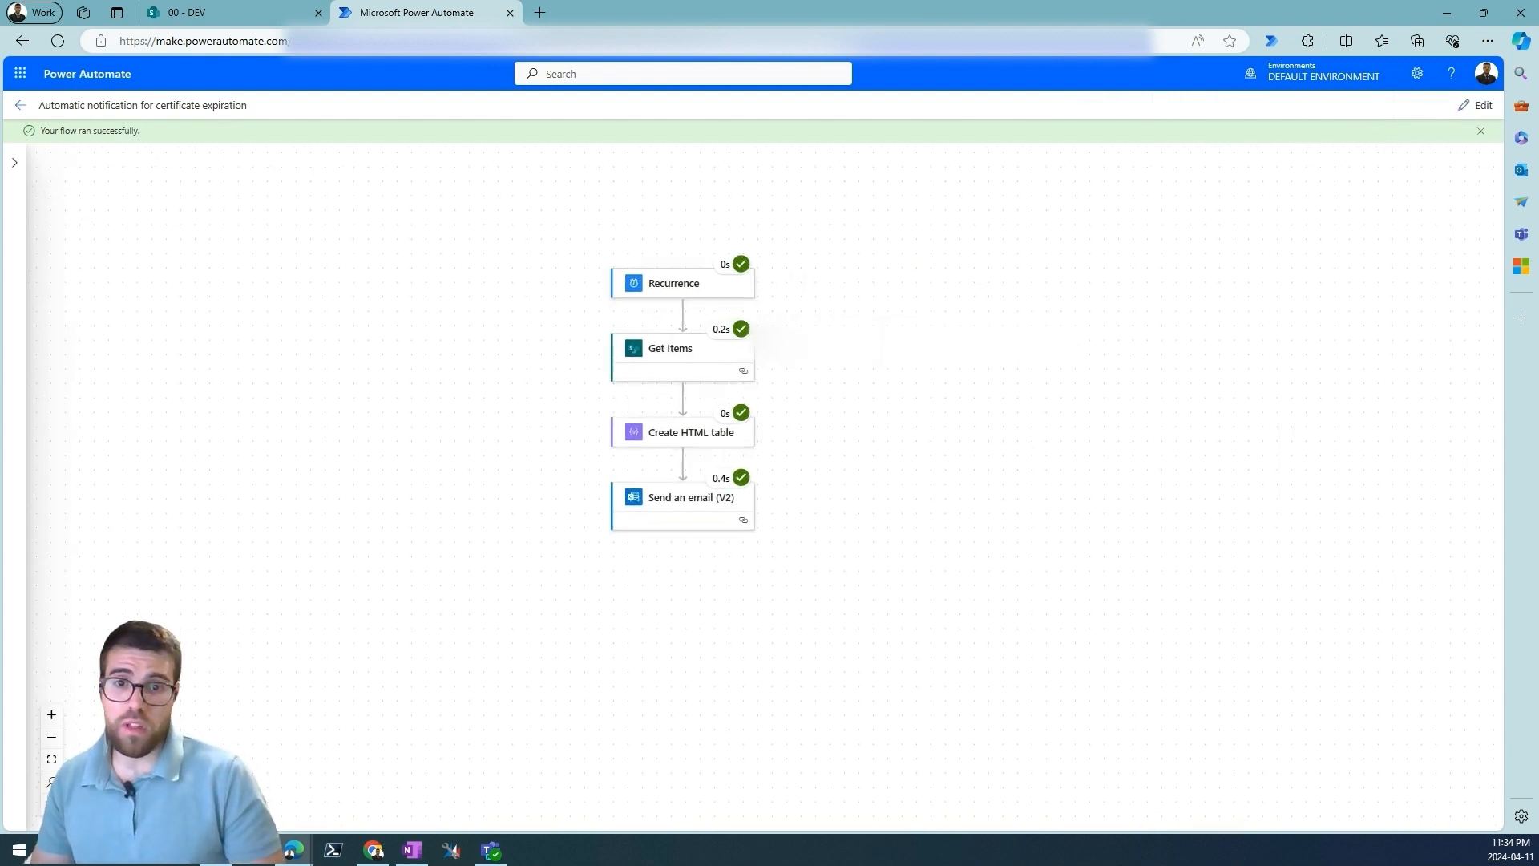
- Examine the Get items inputs and outputs of the run, including the ExpirationDate filter and the returned body
{"action": "scroll", "coordinate": [686, 300], "scroll_direction": "up", "scroll_amount": 3}
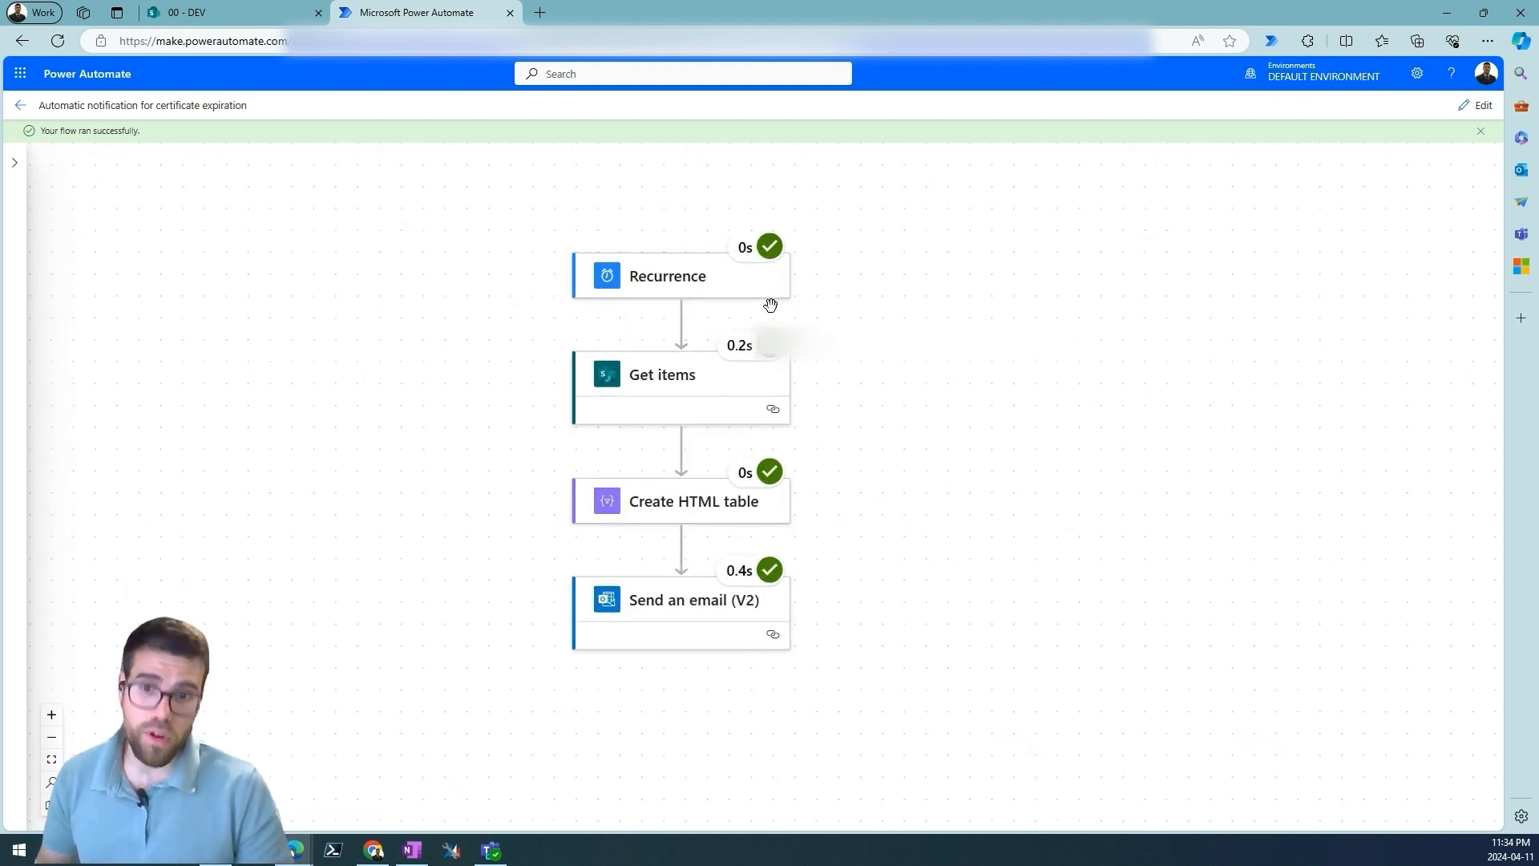
{"action": "left_click", "coordinate": [642, 373]}
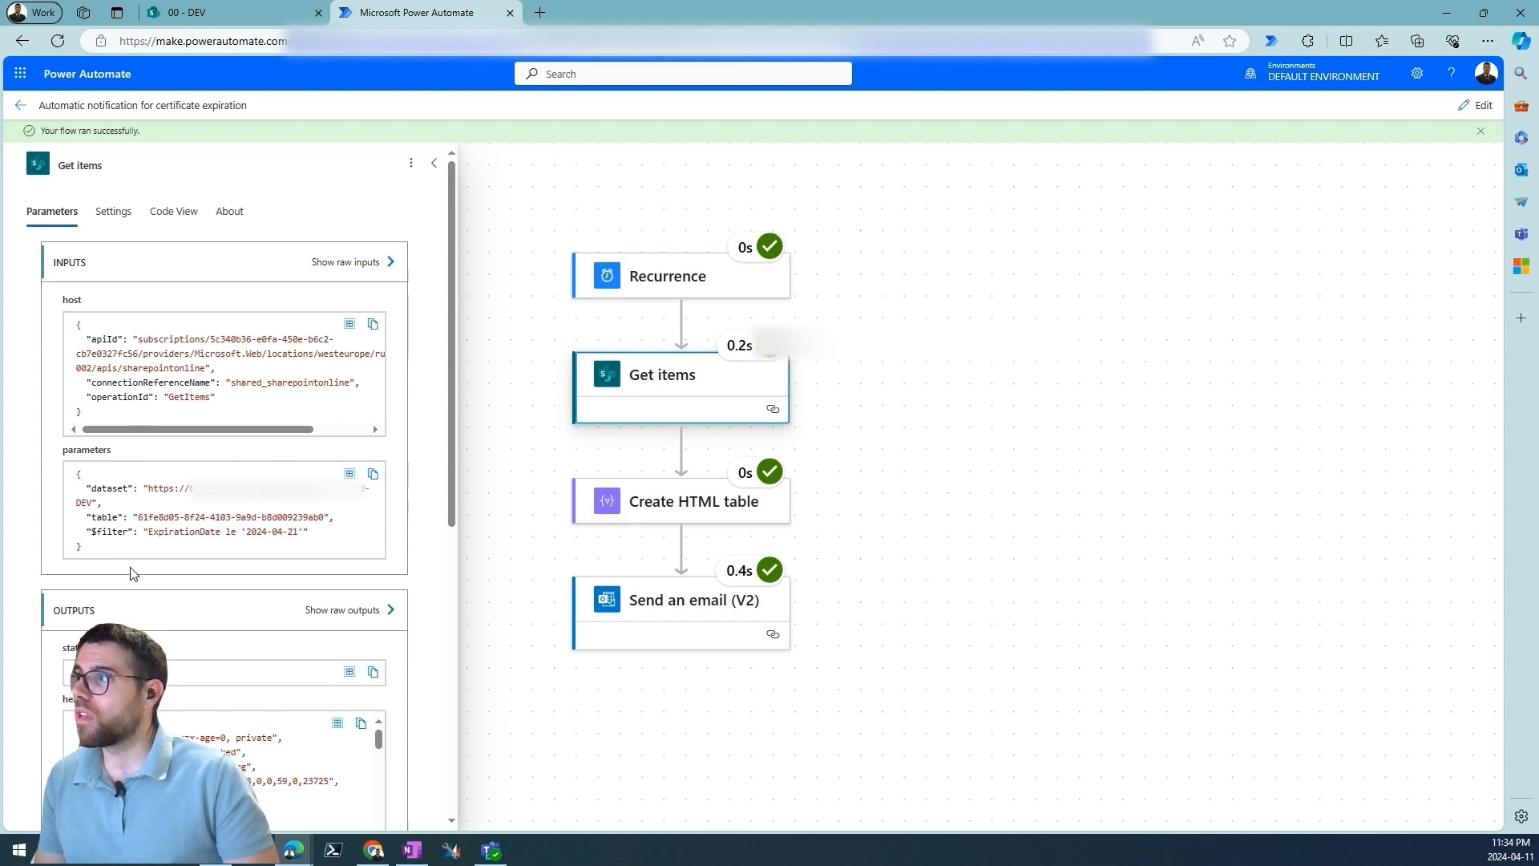
{"action": "scroll", "coordinate": [131, 574], "scroll_direction": "down", "scroll_amount": 4}
{"action": "scroll", "coordinate": [153, 529], "scroll_direction": "down", "scroll_amount": 1}
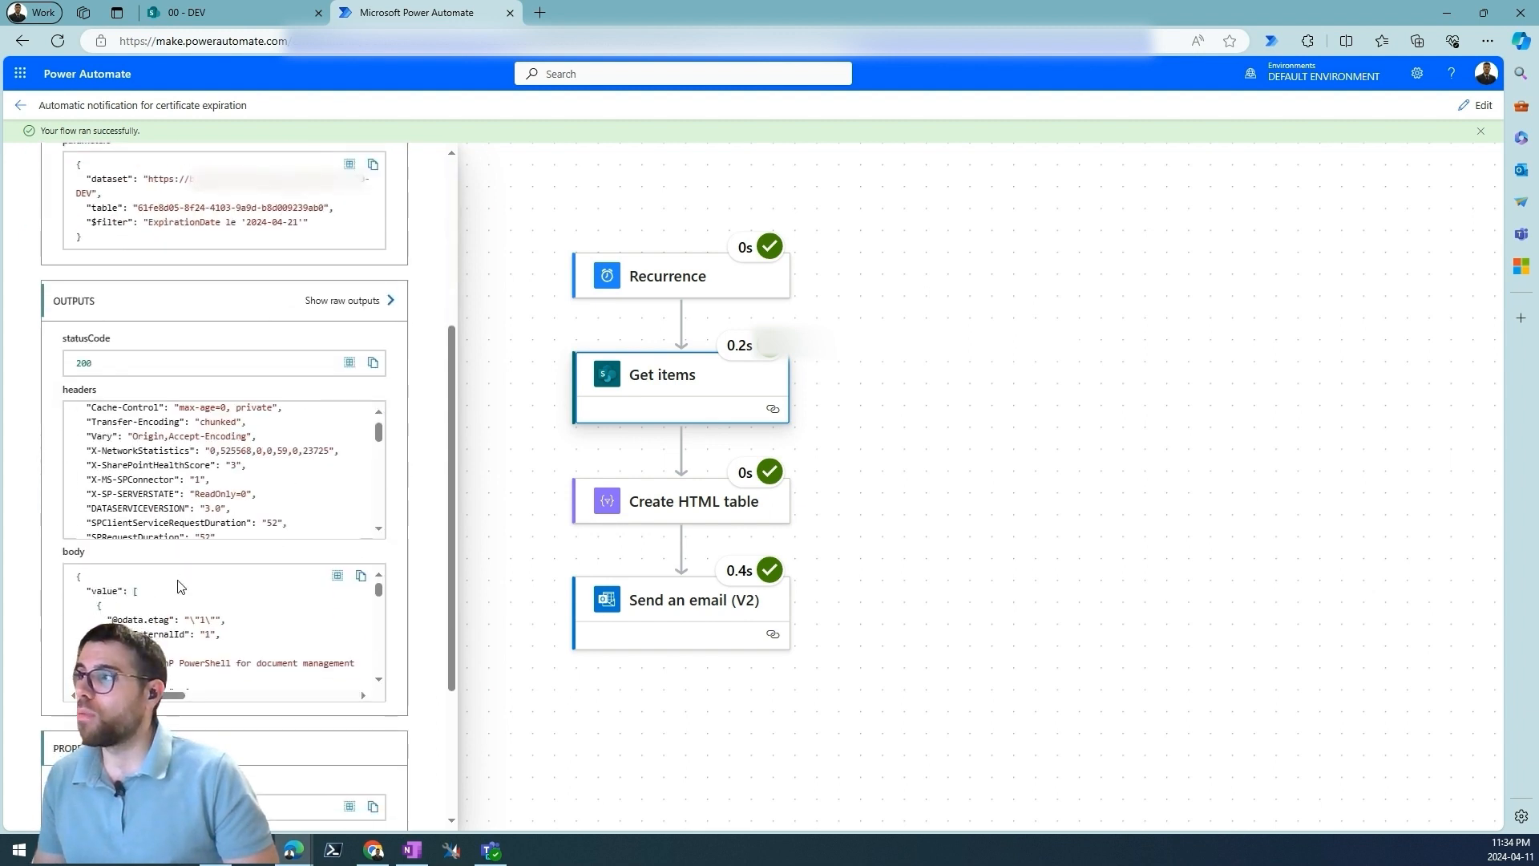
{"action": "scroll", "coordinate": [172, 605], "scroll_direction": "down", "scroll_amount": 2}
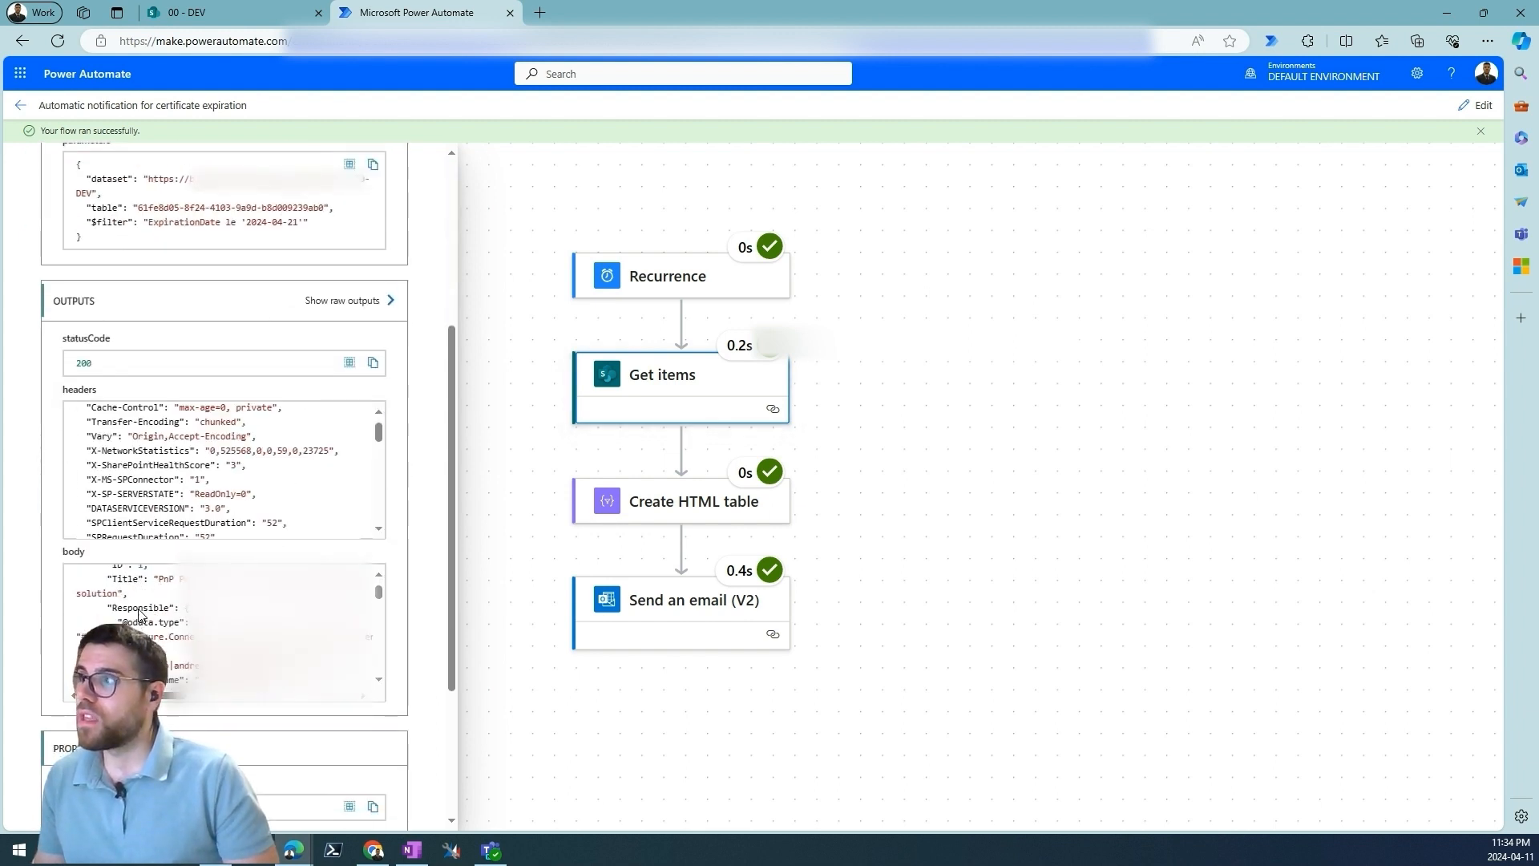
{"action": "scroll", "coordinate": [169, 611], "scroll_direction": "up", "scroll_amount": 2}
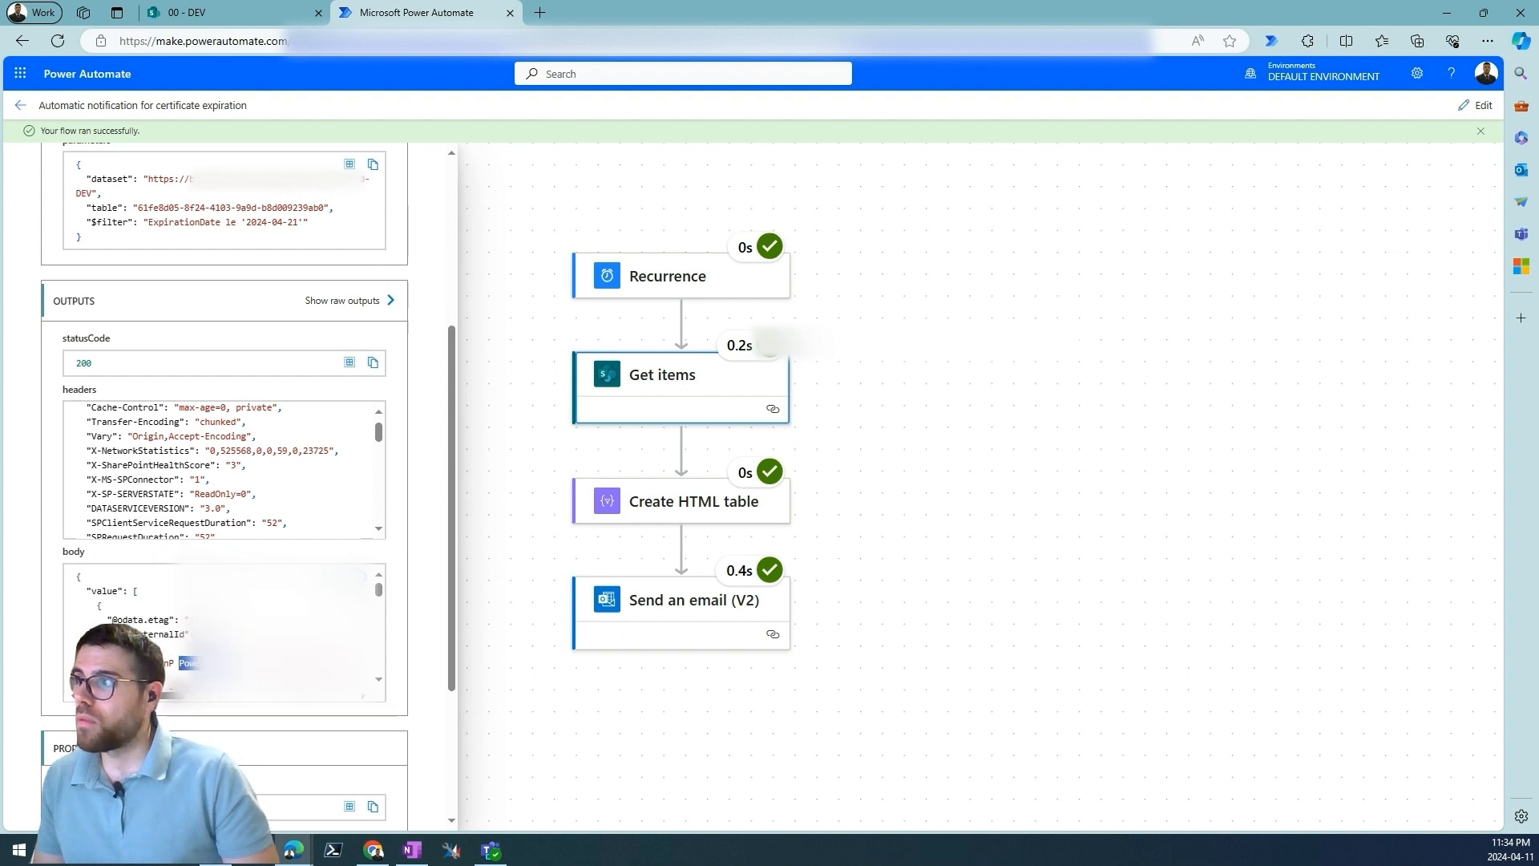
{"action": "scroll", "coordinate": [171, 633], "scroll_direction": "down", "scroll_amount": 3}
{"action": "scroll", "coordinate": [224, 625], "scroll_direction": "down", "scroll_amount": 1}
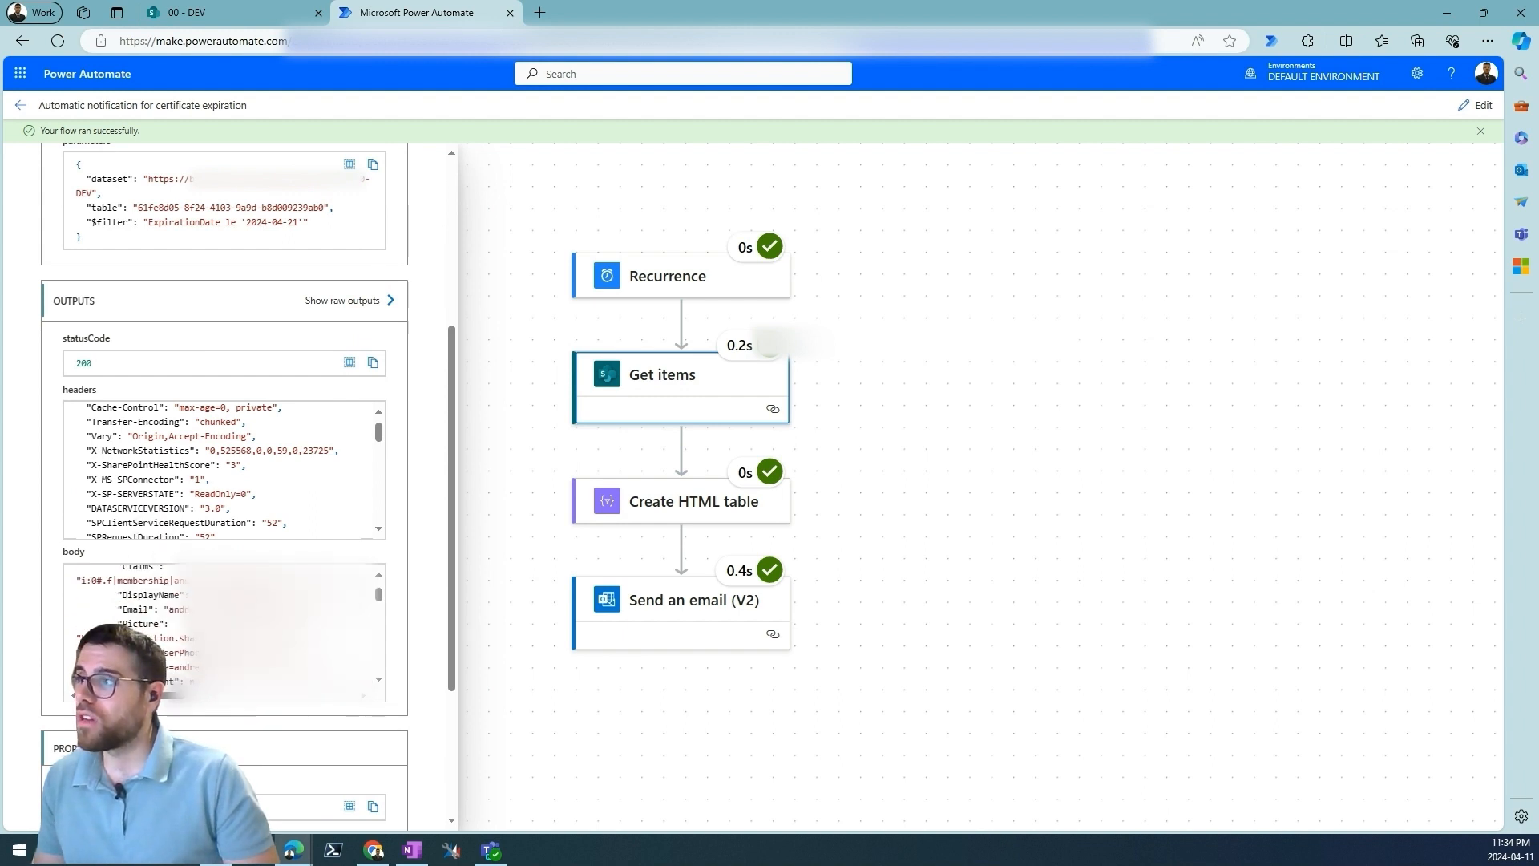
- Compare the returned items with the Certificate Tracking list in SharePoint and return to the flow run in Power Automate
{"action": "left_click", "coordinate": [241, 12]}
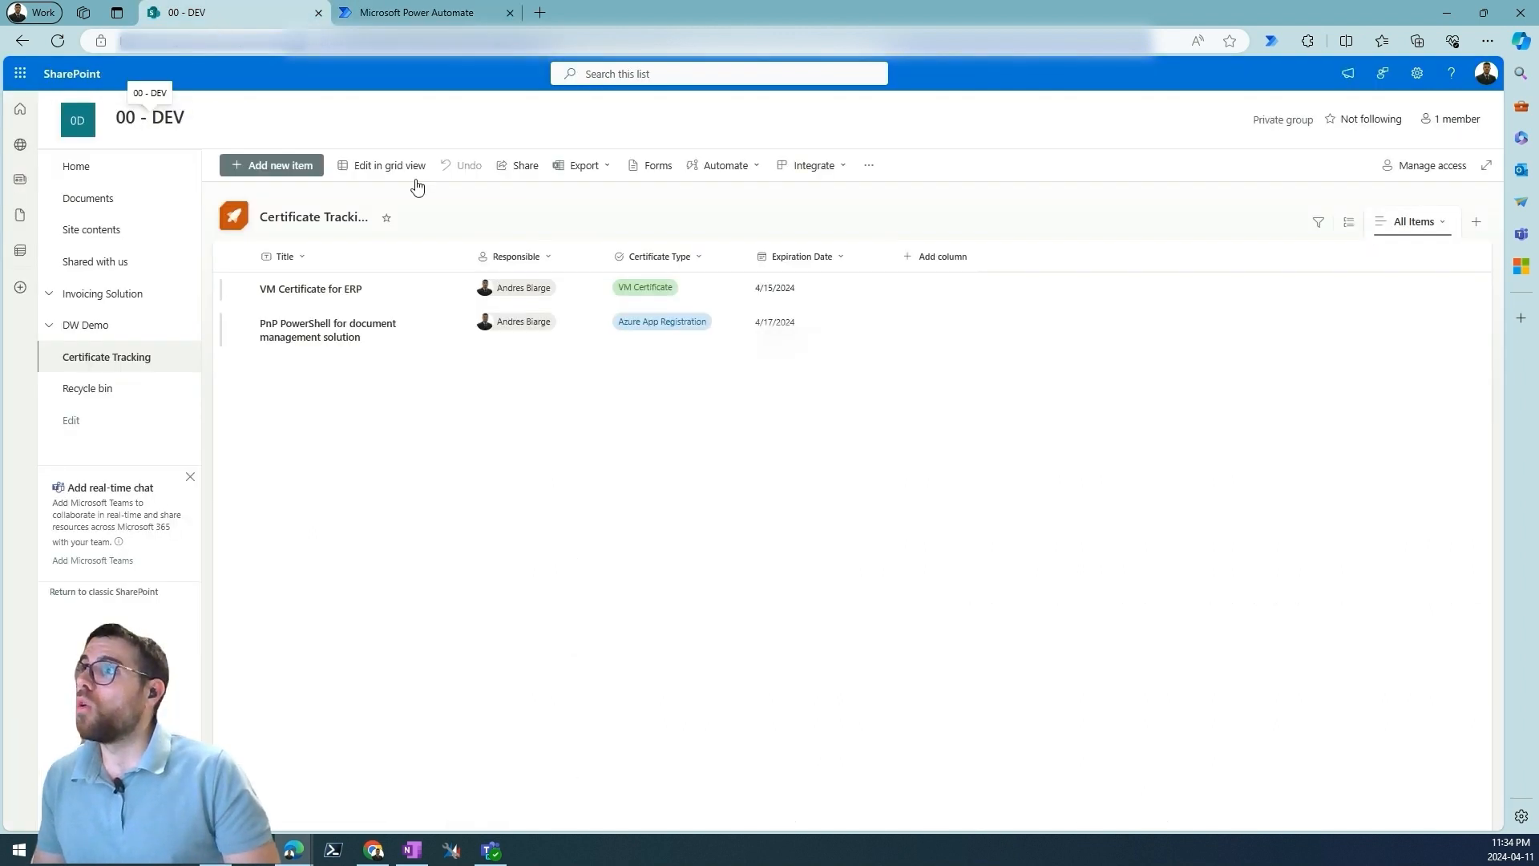
{"action": "left_click", "coordinate": [241, 289]}
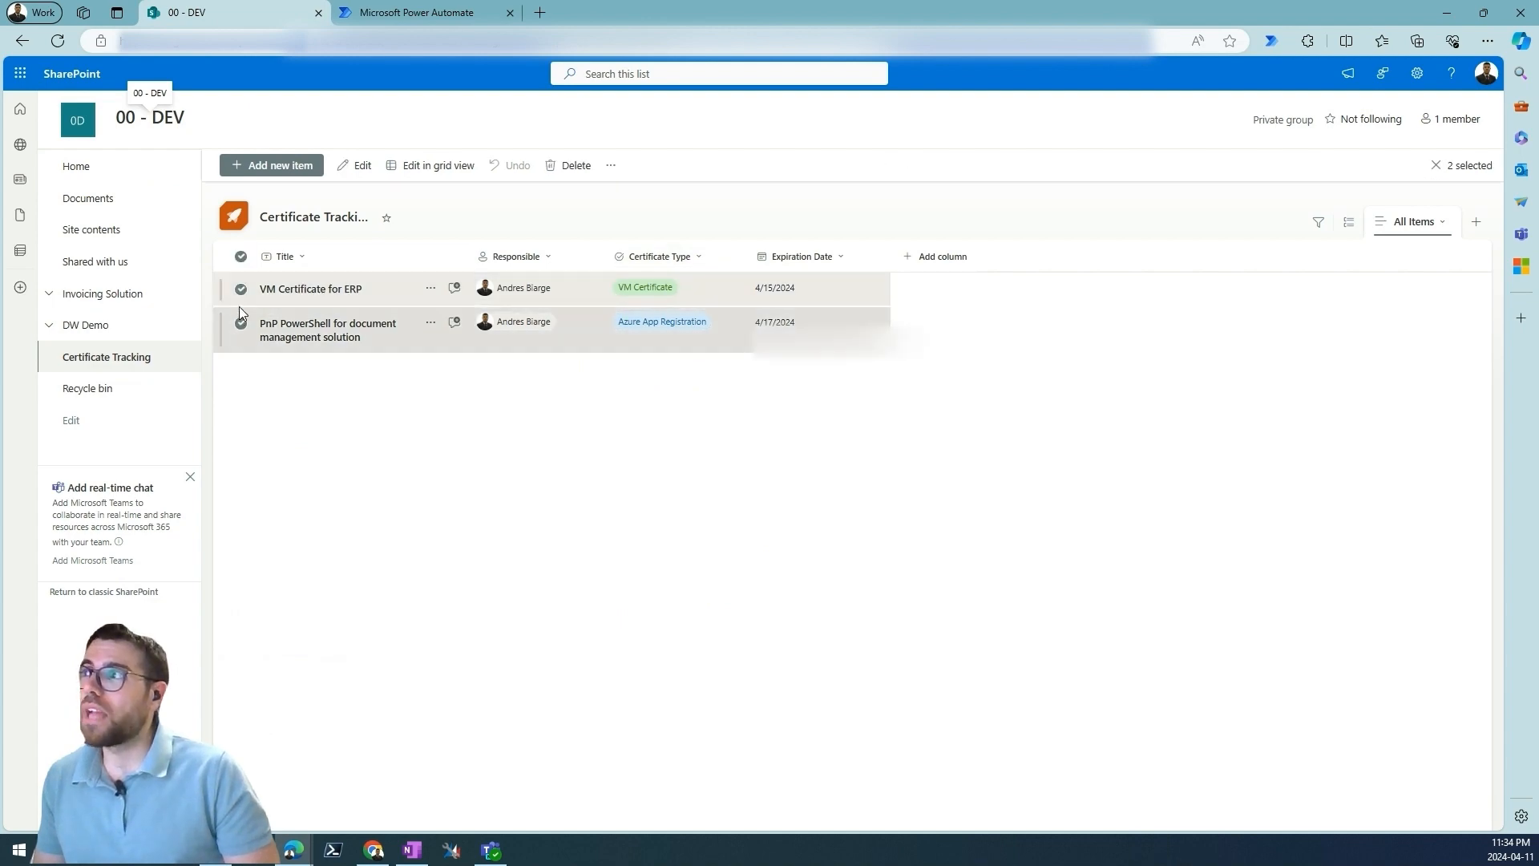
{"action": "left_click", "coordinate": [417, 12]}
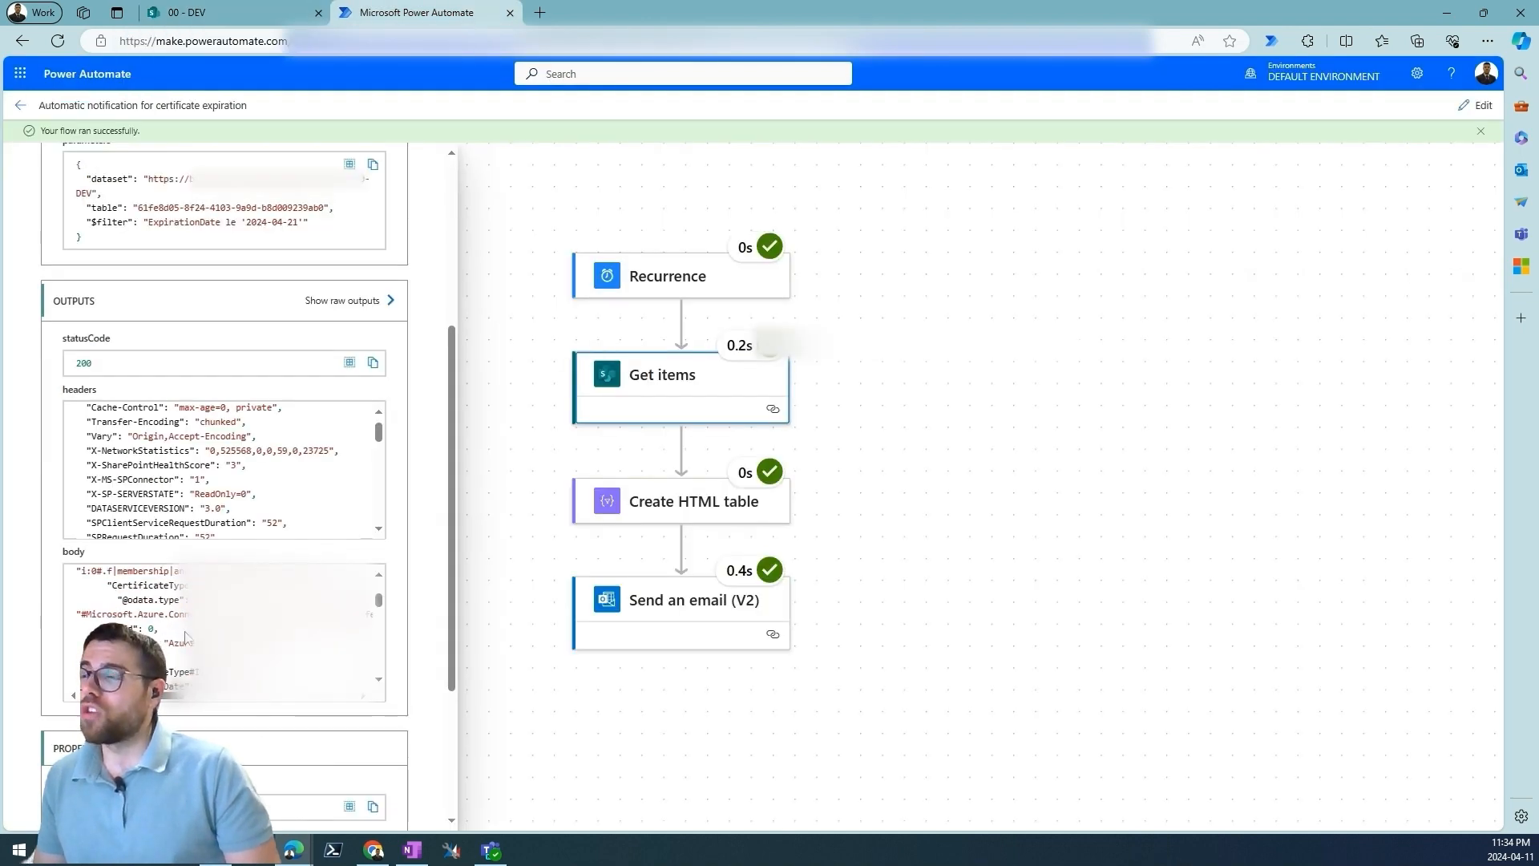
- Review the Create HTML table action's source items and generated HTML output in the run
{"action": "left_click", "coordinate": [690, 501]}
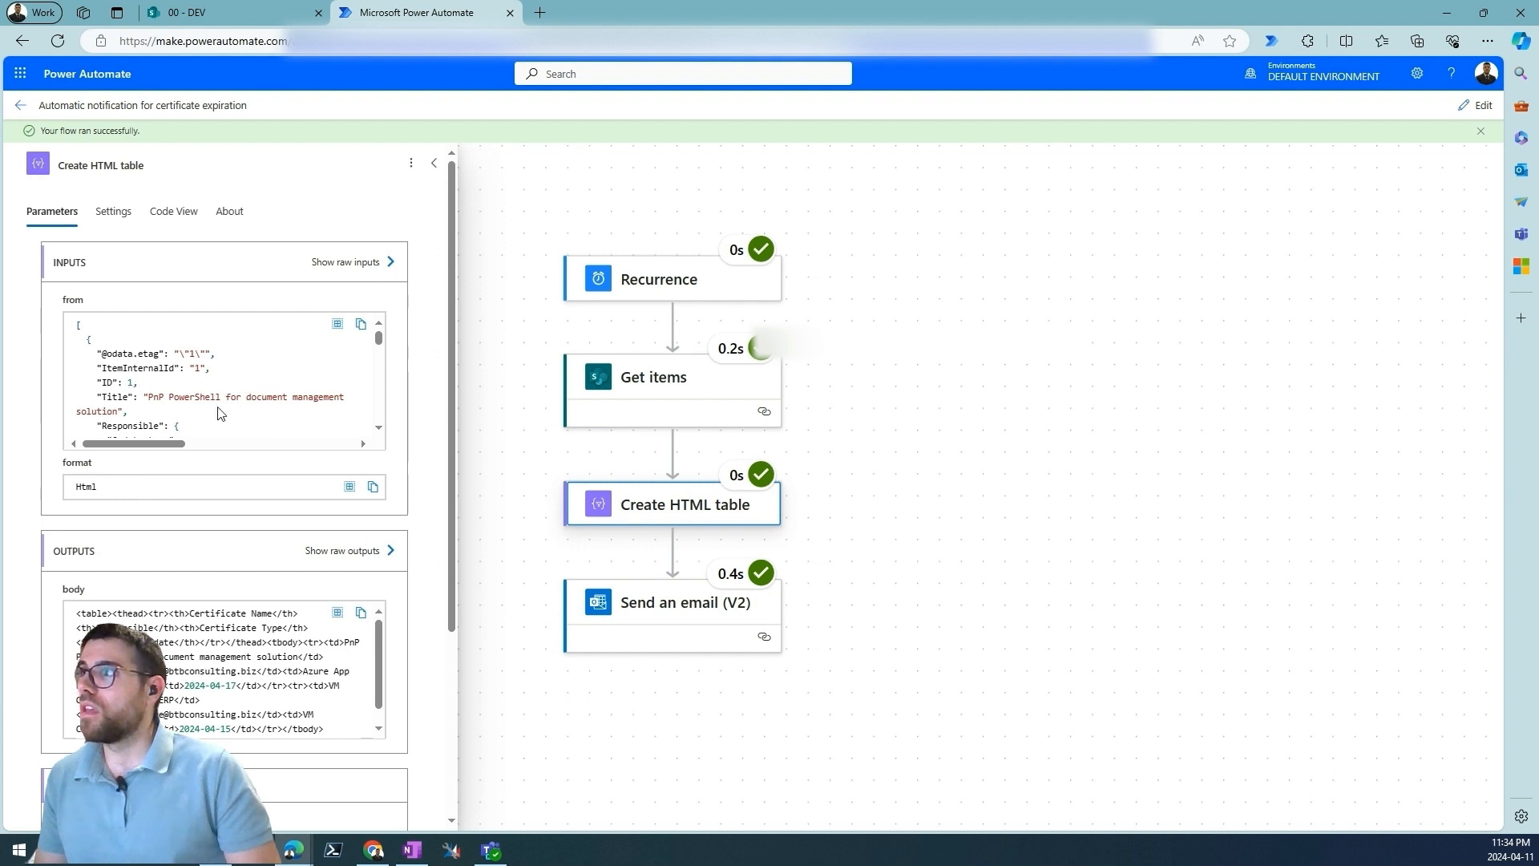
{"action": "left_click_drag", "start_coordinate": [165, 368], "coordinate": [227, 463]}
{"action": "left_click", "coordinate": [227, 377]}
{"action": "scroll", "coordinate": [227, 376], "scroll_direction": "down", "scroll_amount": 3}
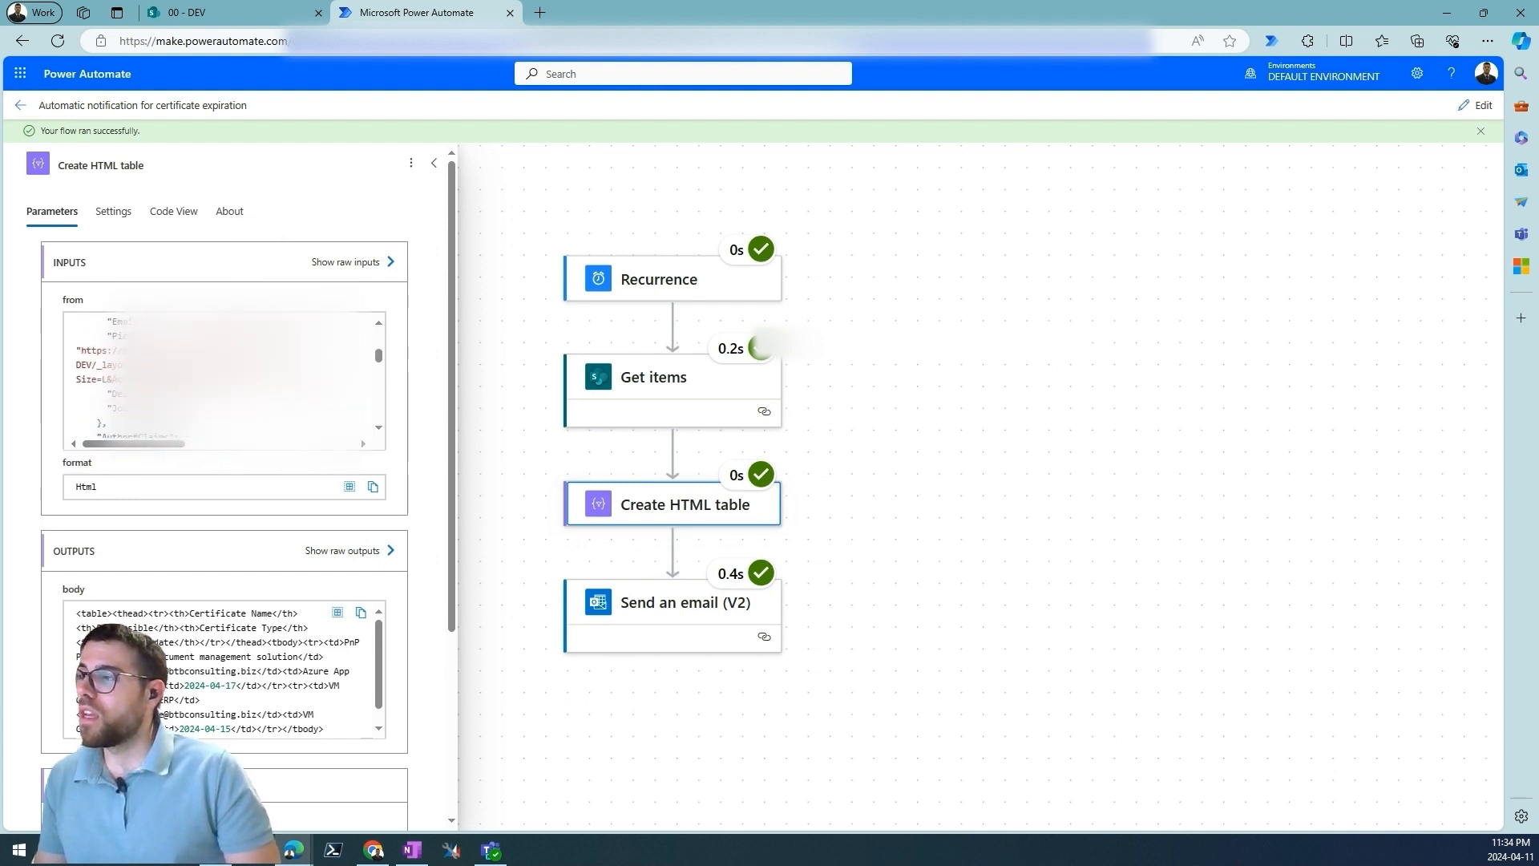
{"action": "scroll", "coordinate": [223, 633], "scroll_direction": "down", "scroll_amount": 1}
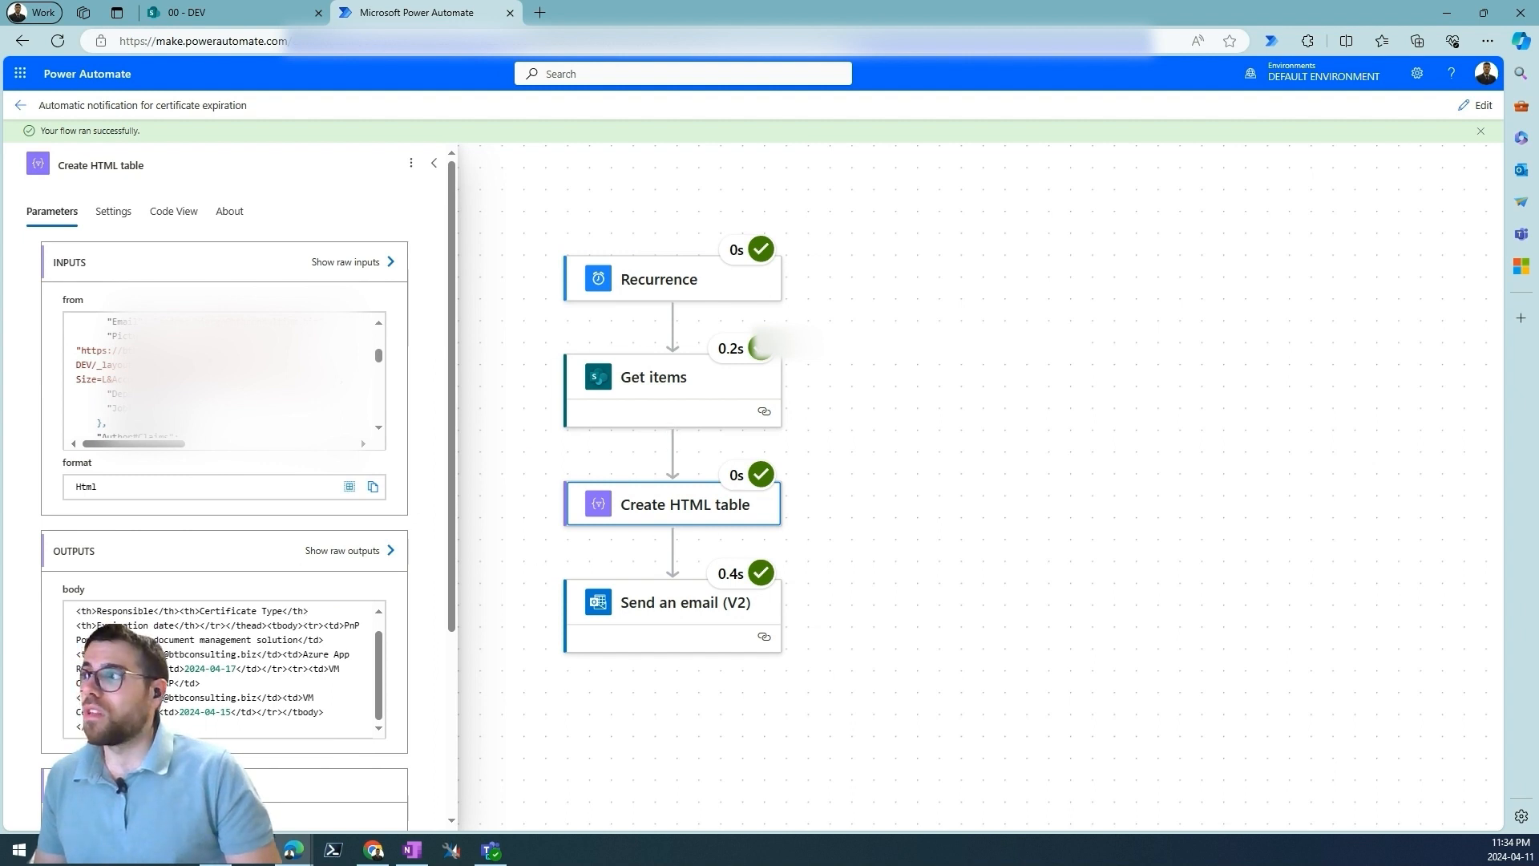
{"action": "left_click_drag", "start_coordinate": [241, 613], "coordinate": [248, 738]}
{"action": "right_click", "coordinate": [261, 605]}
- Review the Send an email (V2) action's parameters, output headers and properties in the run
{"action": "left_click", "coordinate": [653, 607]}
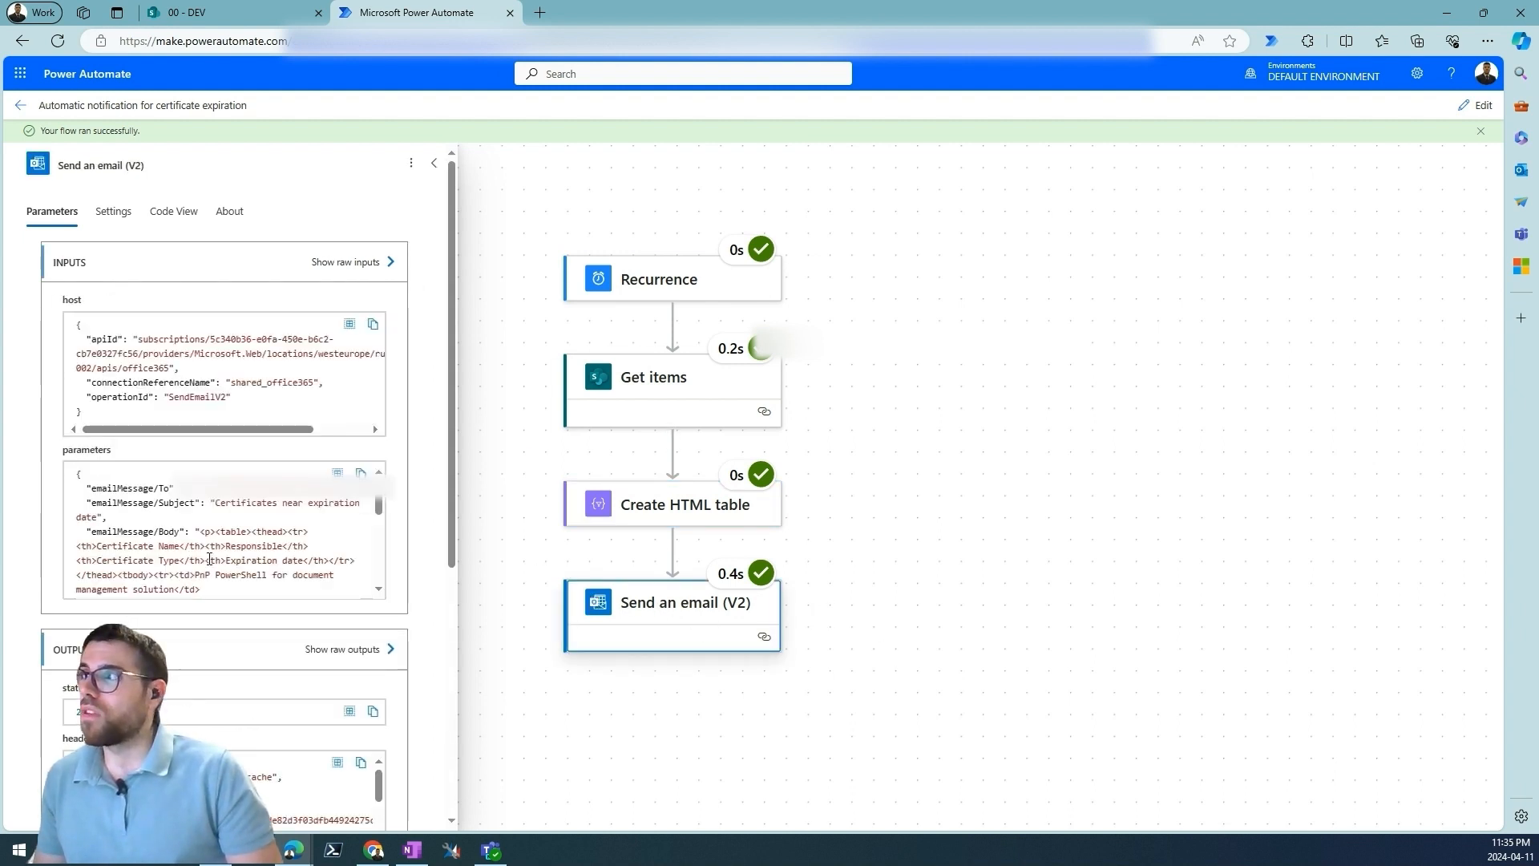
{"action": "scroll", "coordinate": [150, 576], "scroll_direction": "down", "scroll_amount": 10}
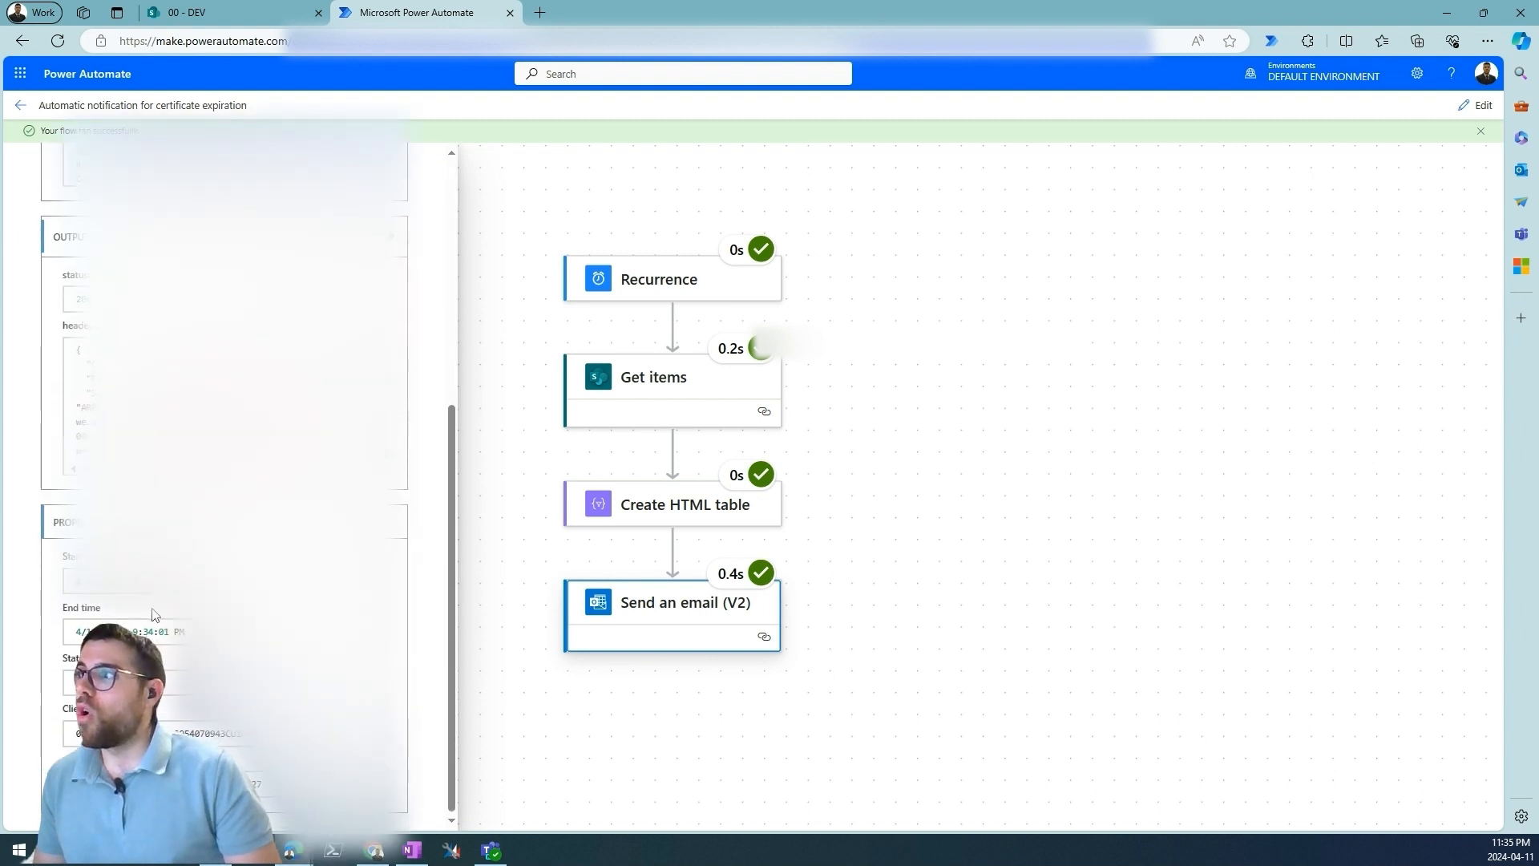
{"action": "scroll", "coordinate": [219, 425], "scroll_direction": "down", "scroll_amount": 6}
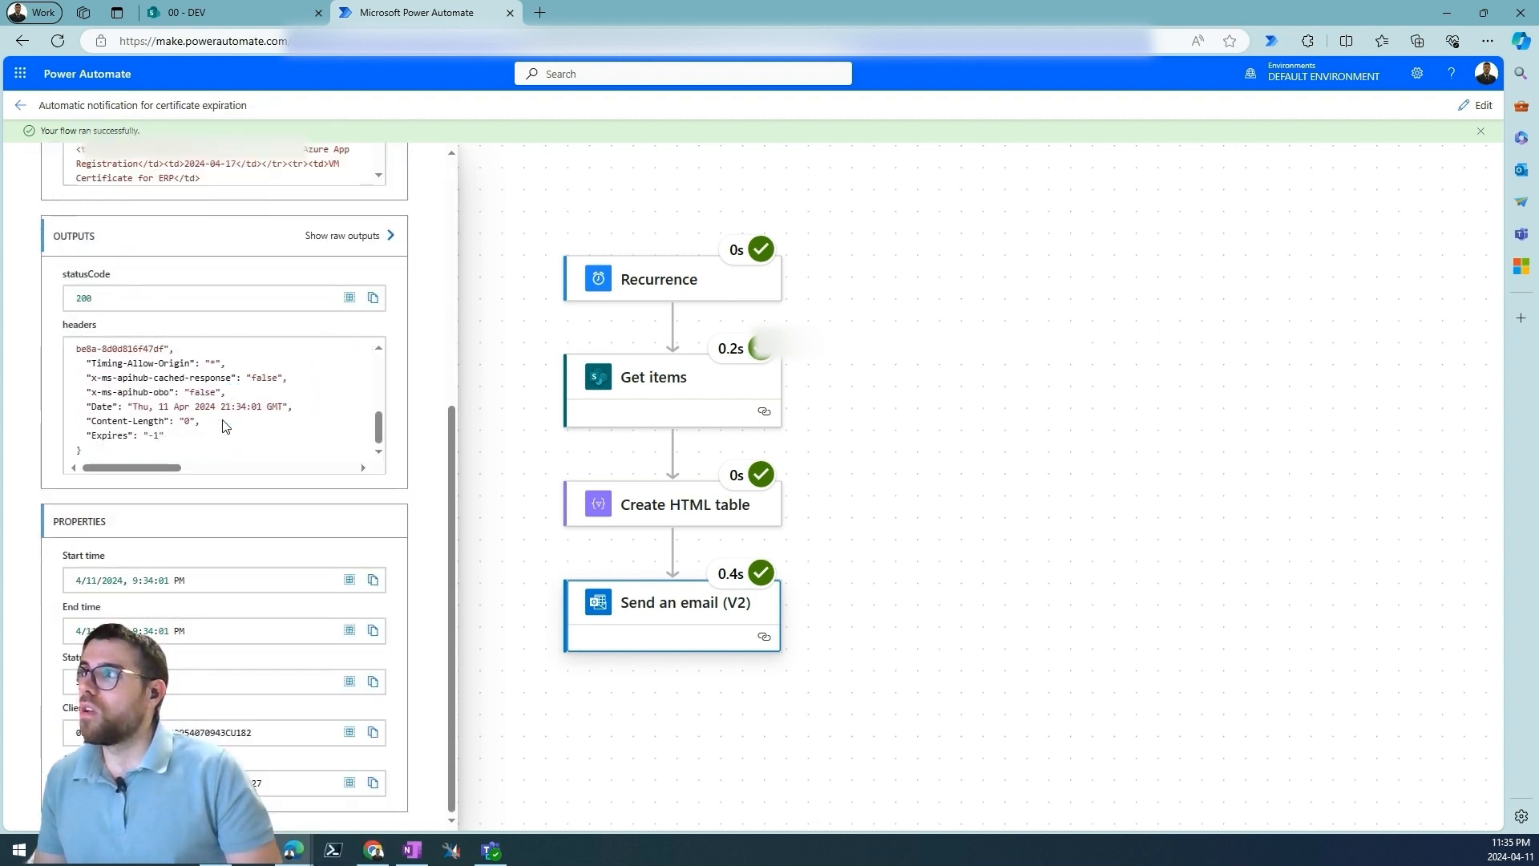